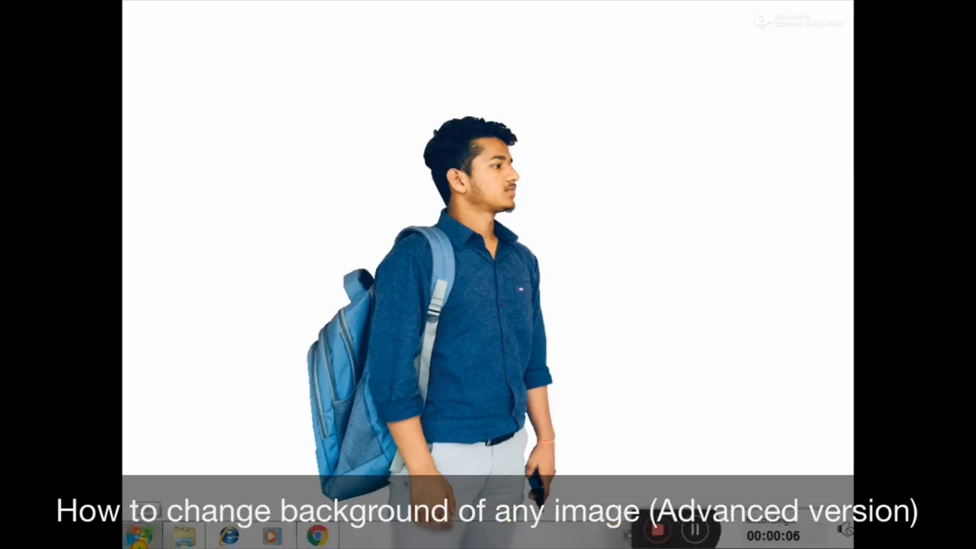
Launch Adobe Photoshop CS6 from the Start menu.
left_click(138, 536)
left_click(204, 198)
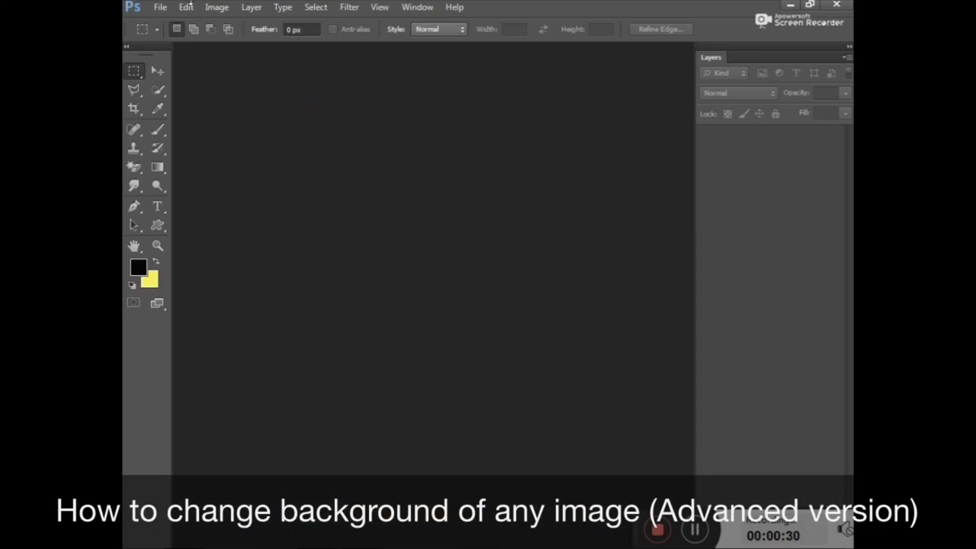
Start a new document sized 15 × 20 inches at 300 ppi.
left_click(160, 8)
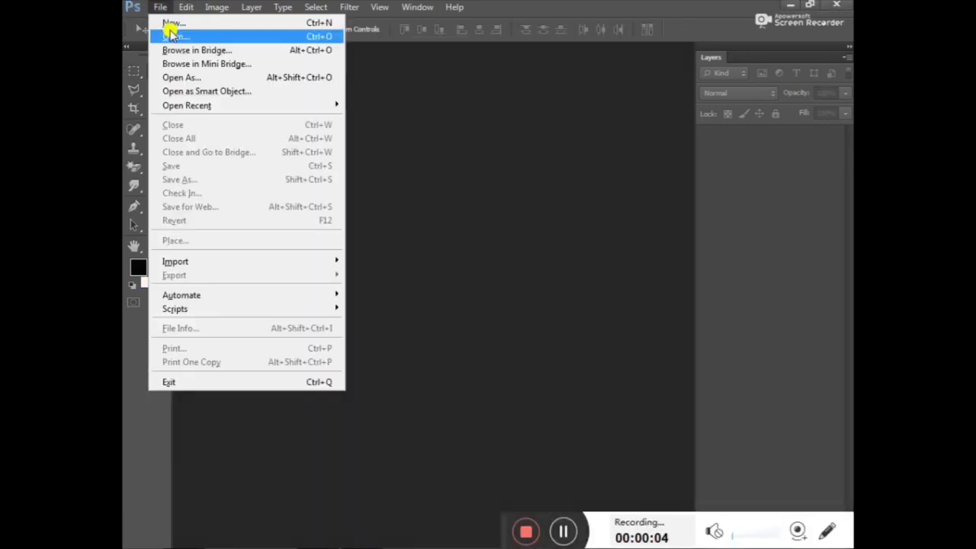
left_click(174, 23)
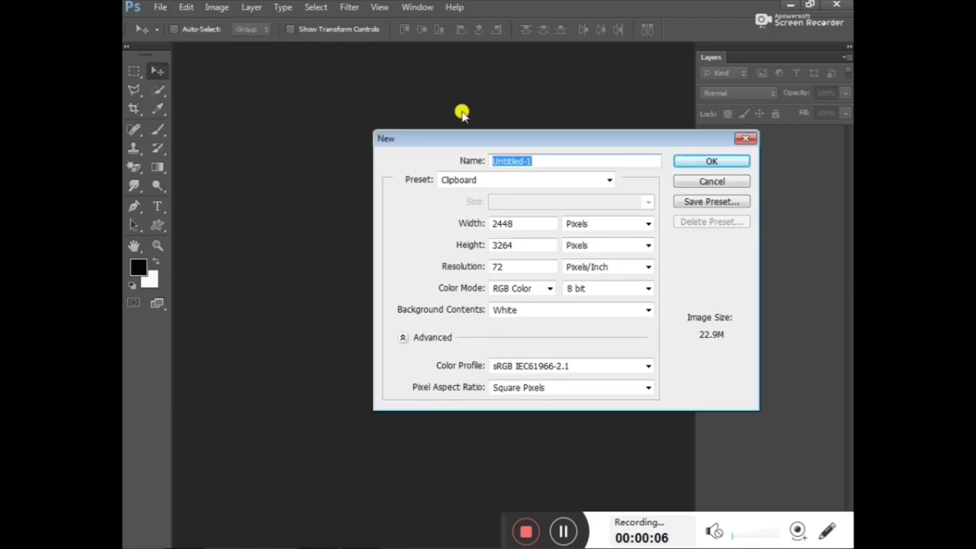
double_click(523, 223)
left_click(611, 224)
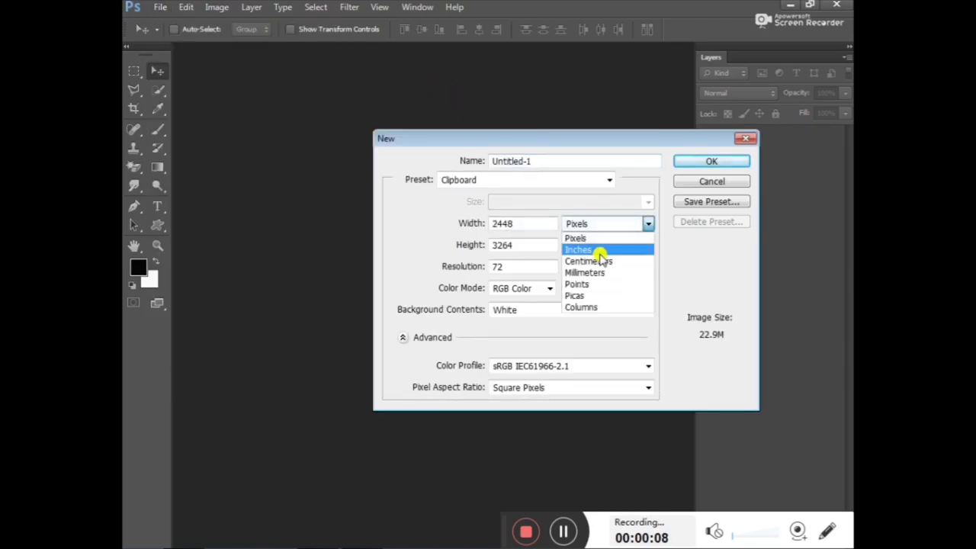
left_click(602, 251)
double_click(501, 223)
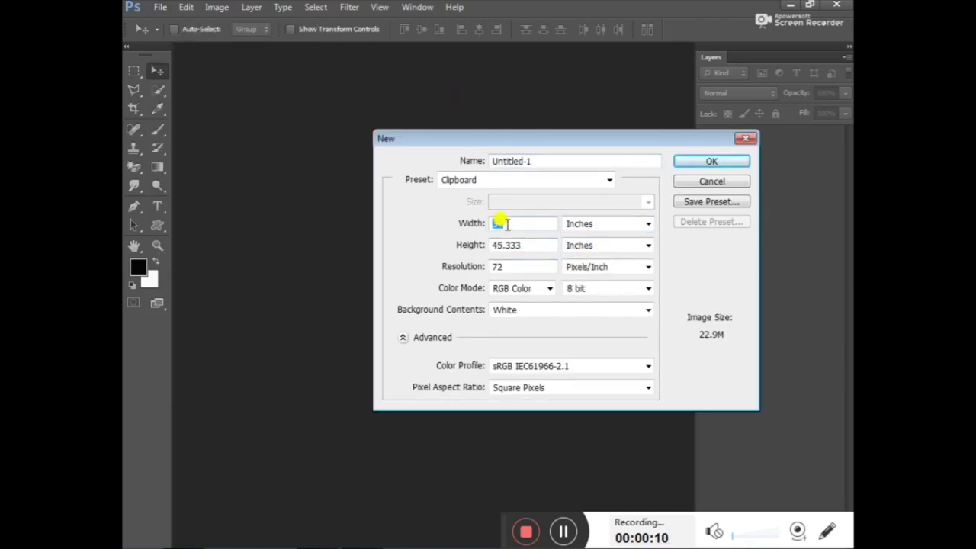
type("15")
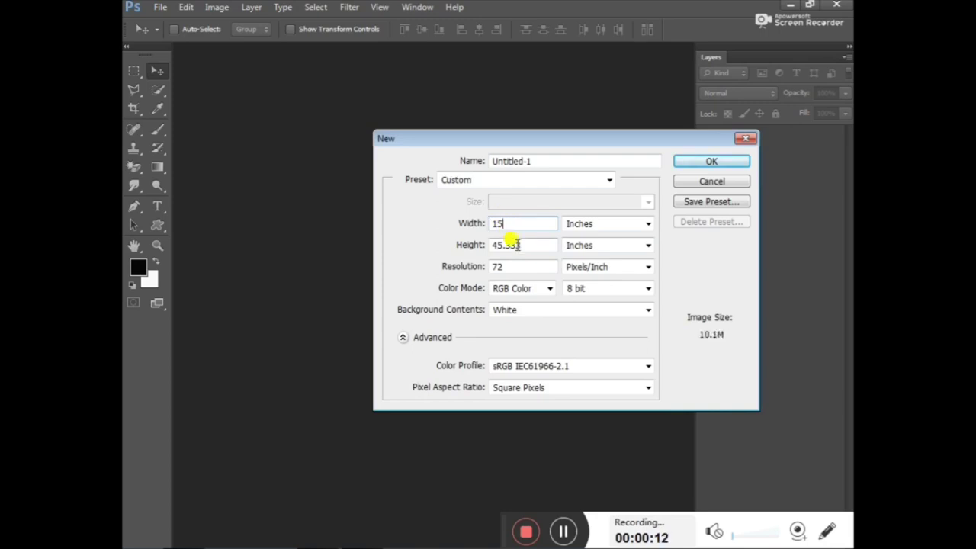
type("20")
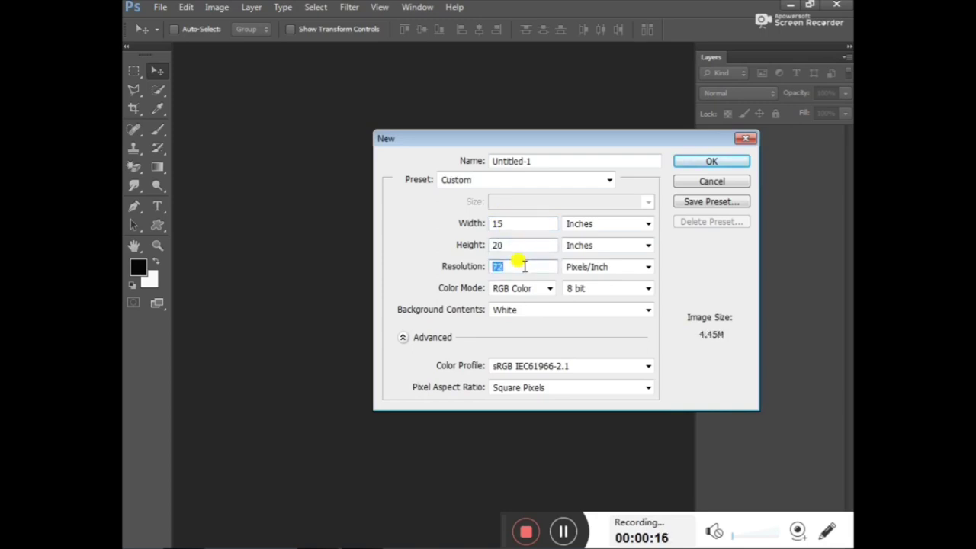
type("300")
Set the colour mode to CMYK, name the document new3, and create it.
left_click(533, 290)
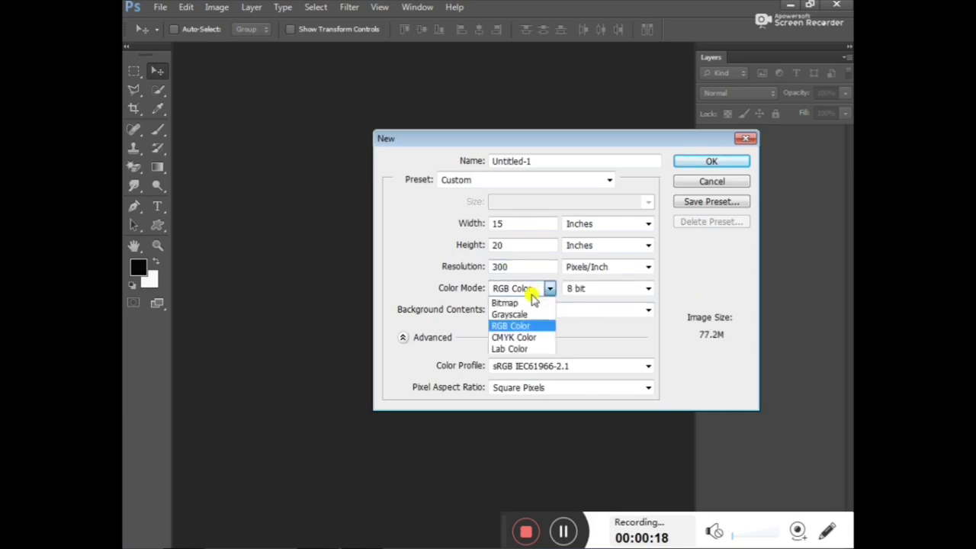
left_click(526, 337)
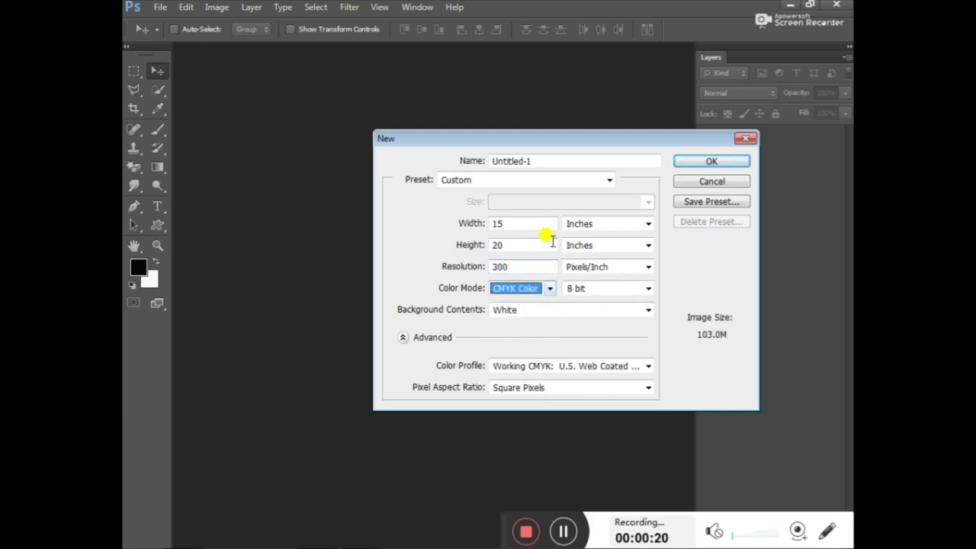
left_click(560, 157)
key("BackSpace")
key("BackSpace")
key("BackSpace")
key("BackSpace")
key("BackSpace")
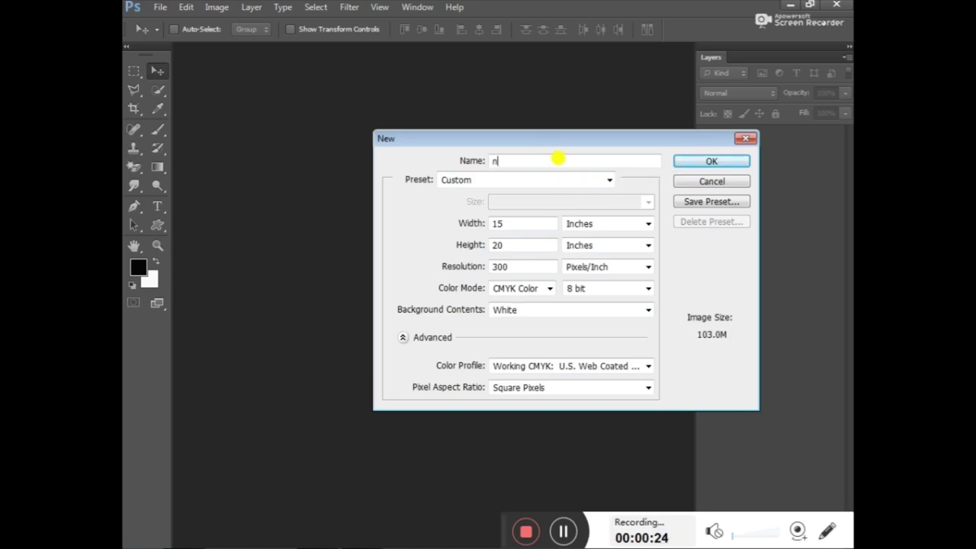
type("ew3")
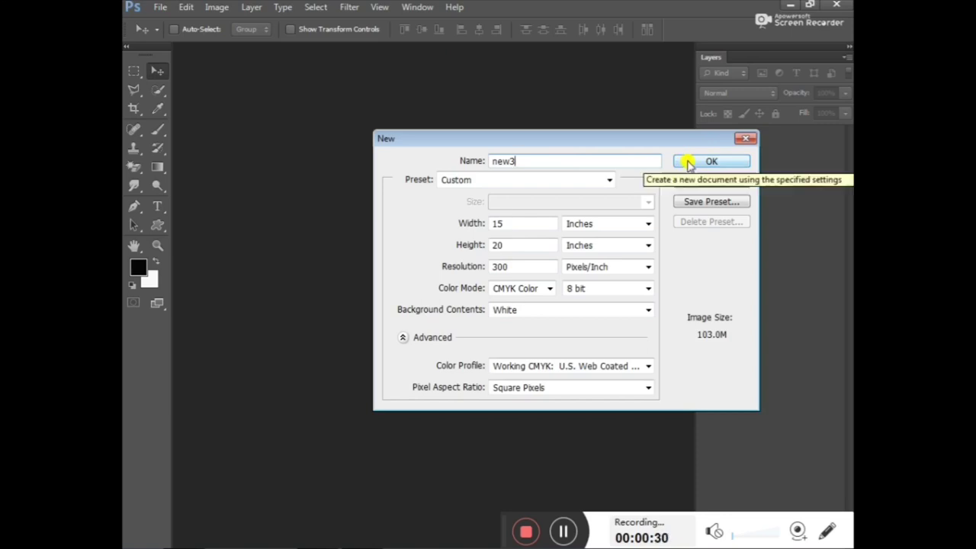
left_click(689, 161)
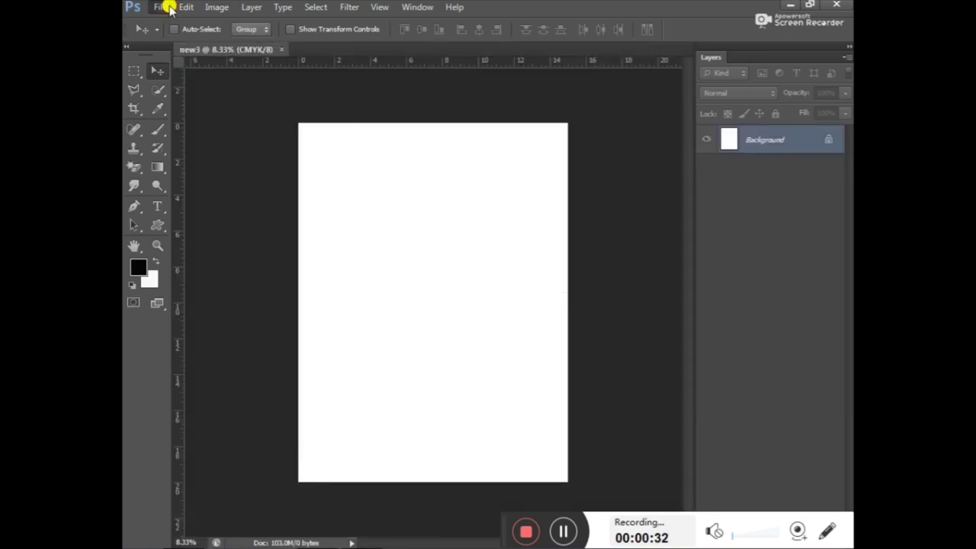
left_click(164, 7)
Open the IMG-0874 Metro Walk photo and paste it into new3.
left_click(168, 37)
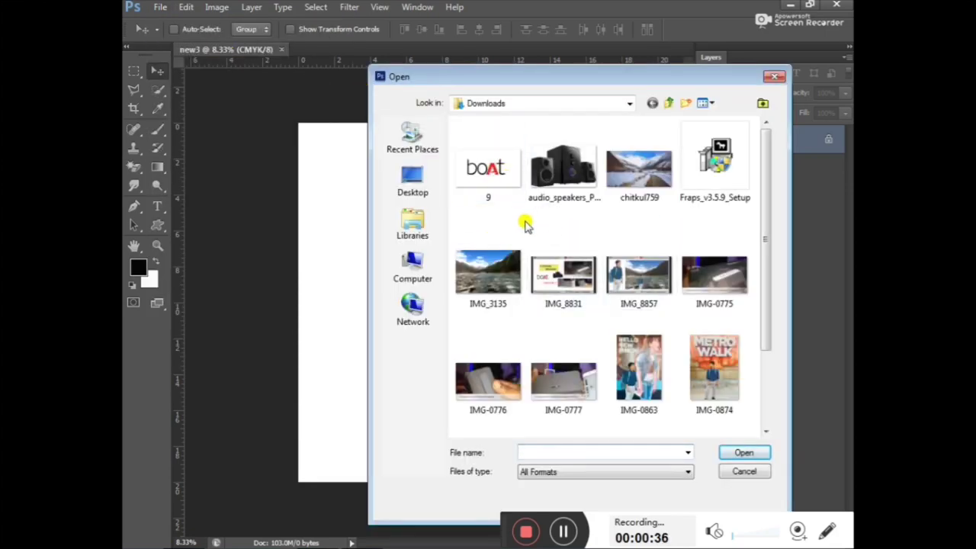
scroll(556, 244, "down", 2)
left_click(714, 263)
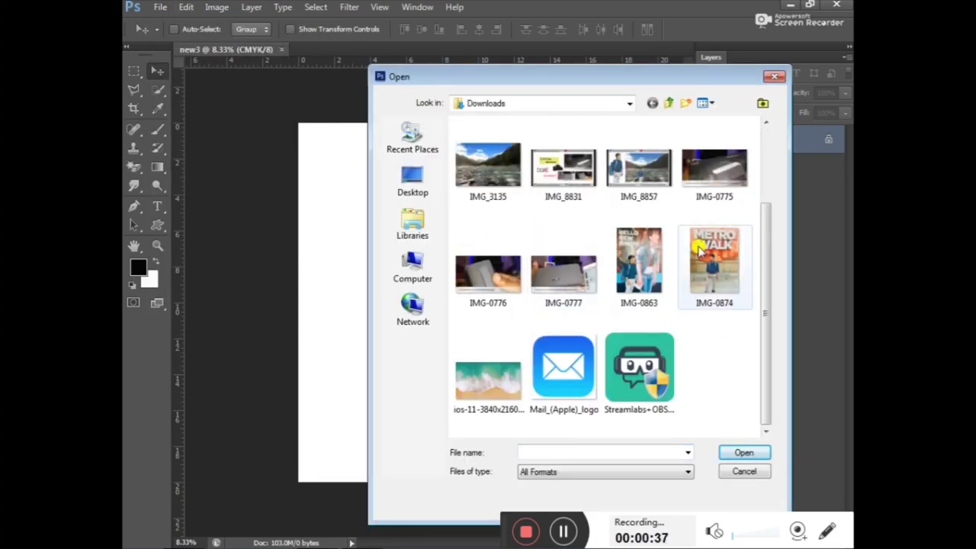
left_click(737, 456)
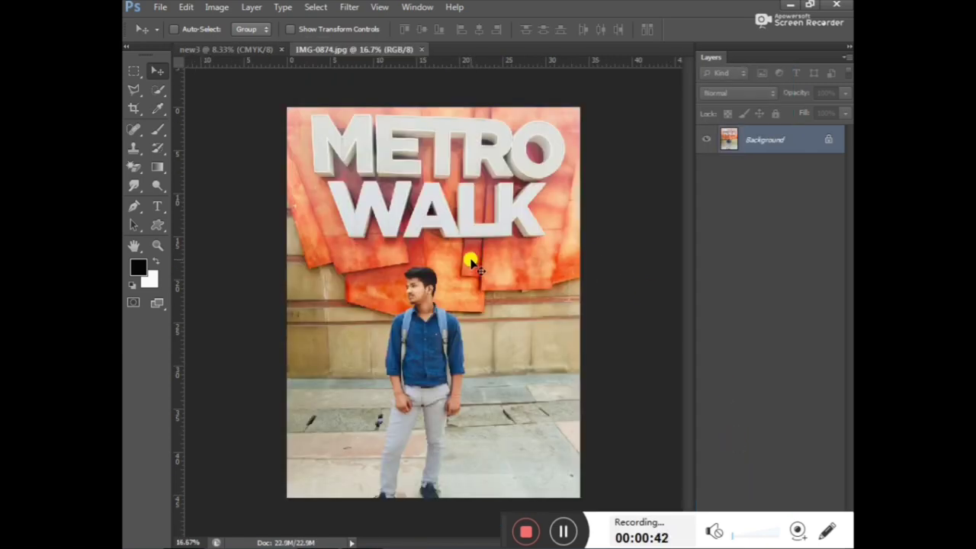
key("ctrl+a")
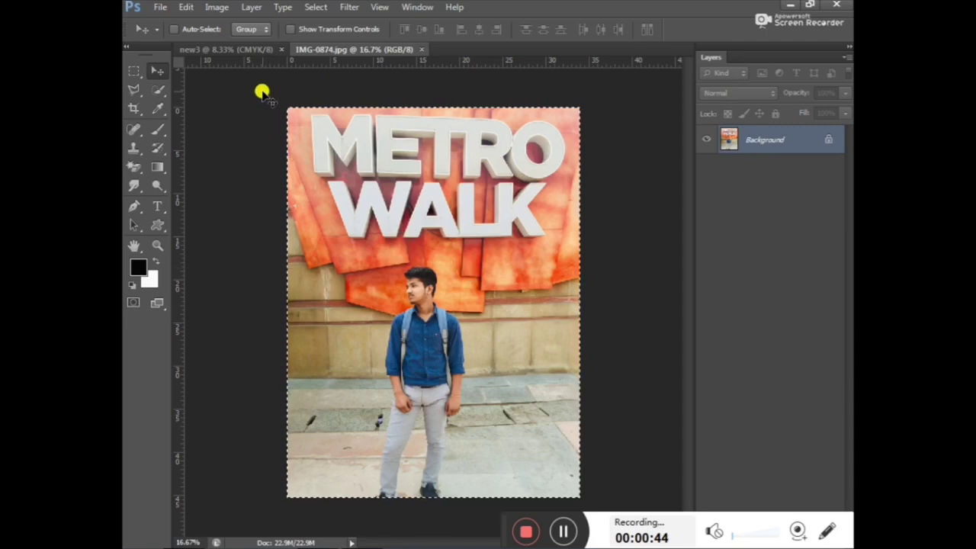
left_click(227, 49)
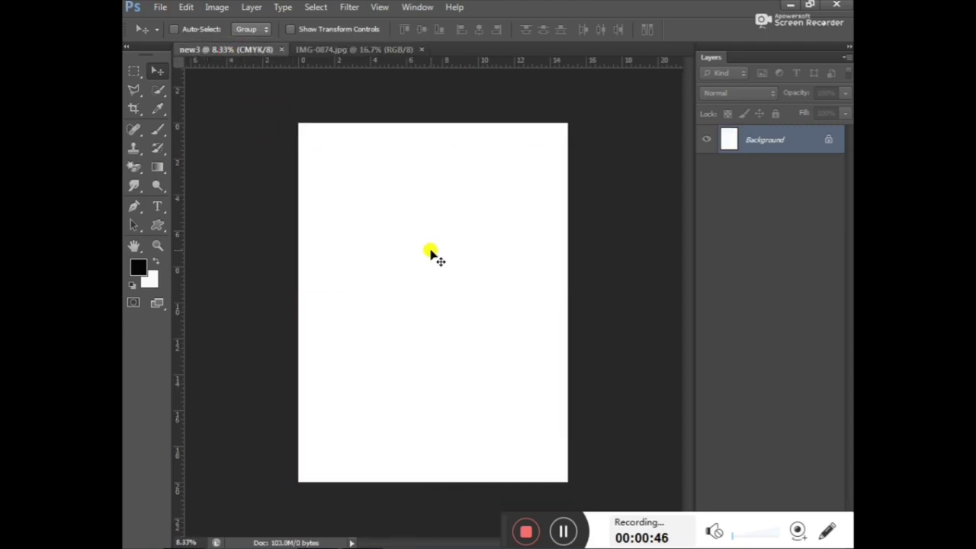
key("ctrl+v")
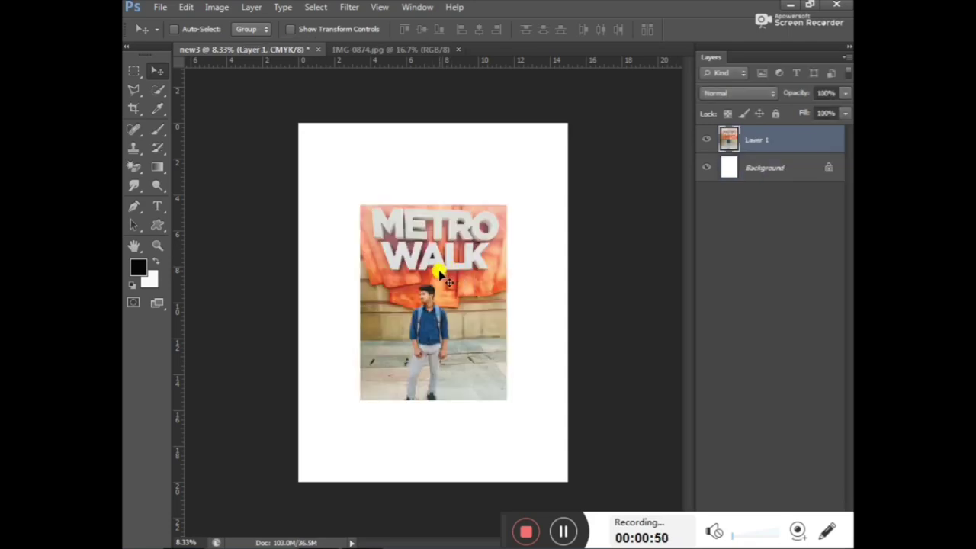
Scale the pasted photo with Free Transform until it fills the whole page.
key("ctrl+t")
mouse_move(506, 399)
left_mouse_down()
mouse_move(563, 479)
mouse_move(555, 480)
left_mouse_up()
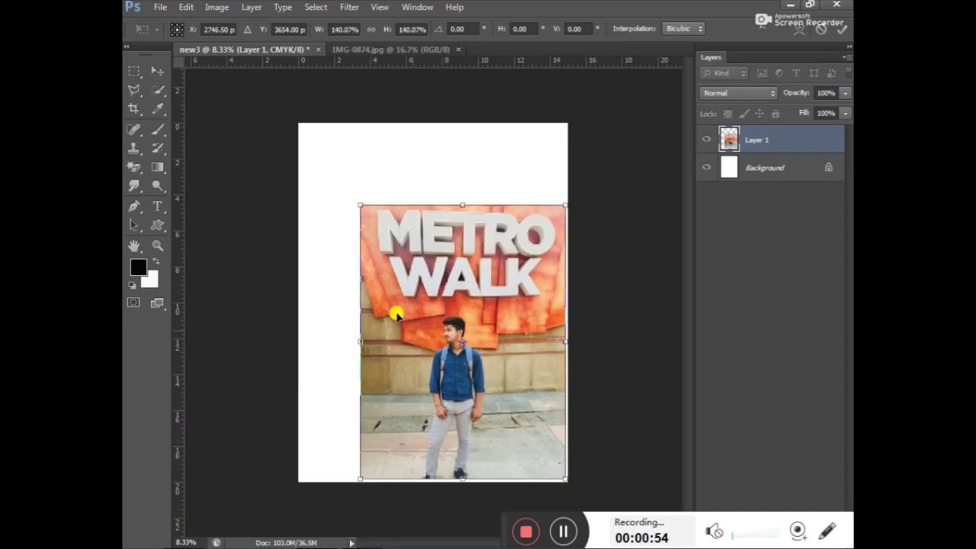
left_click_drag(356, 207, 275, 138)
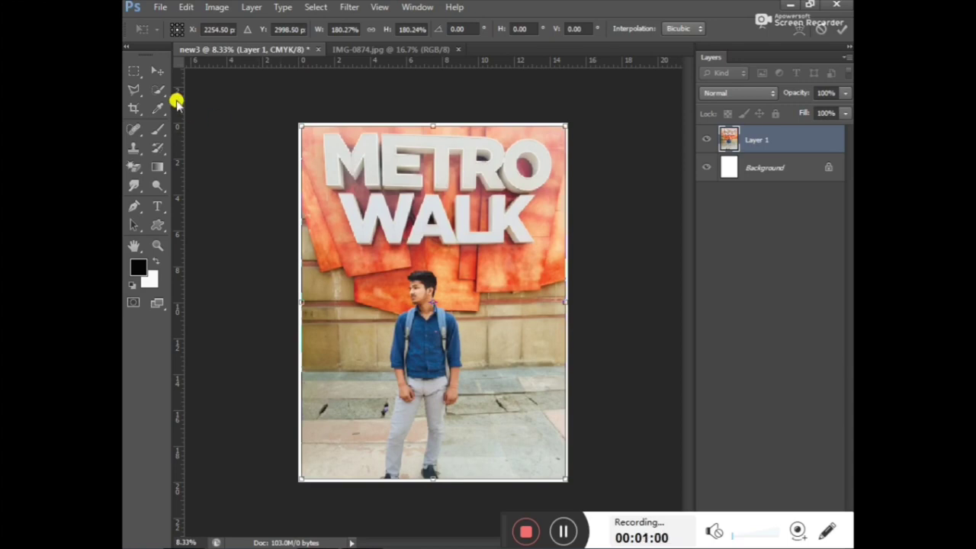
left_click(153, 71)
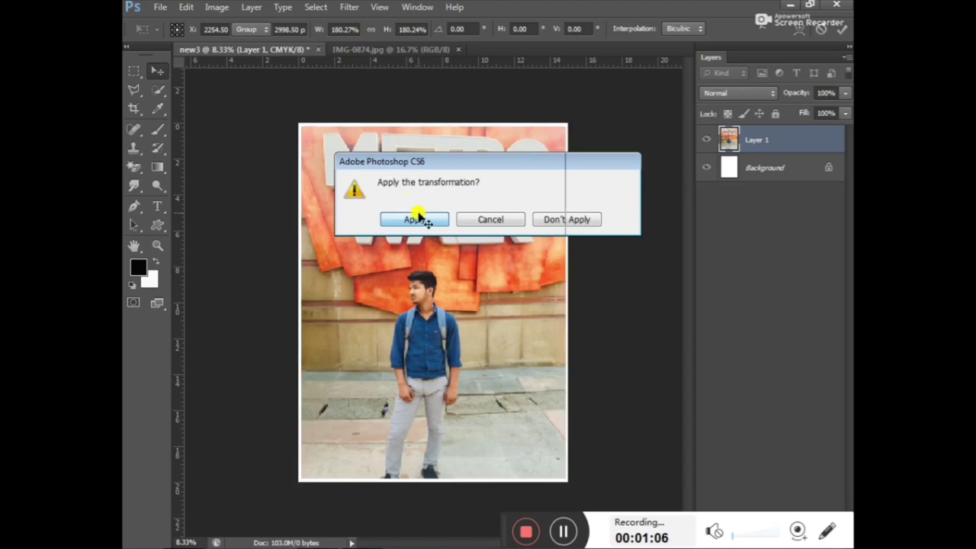
left_click(416, 219)
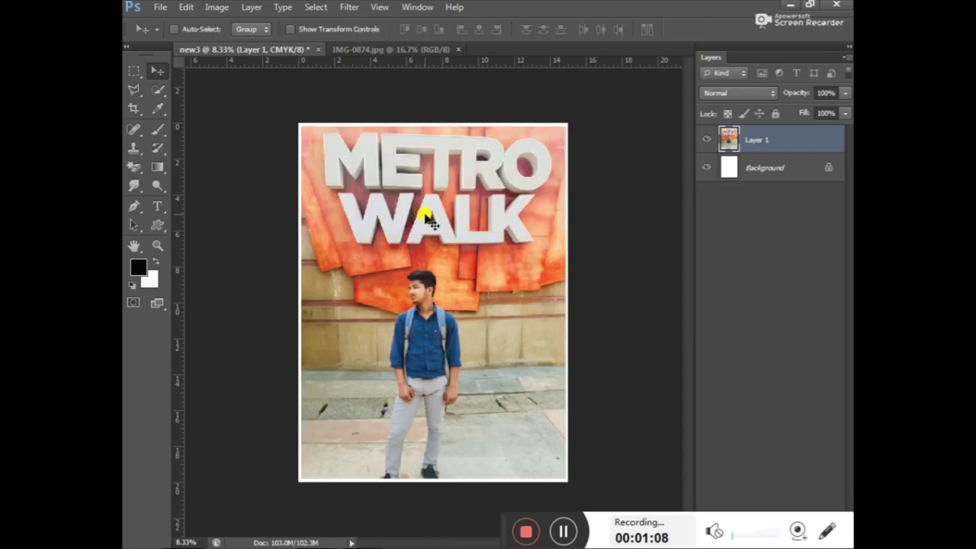
key("ctrl+plus")
key("ctrl+plus")
key("ctrl+plus")
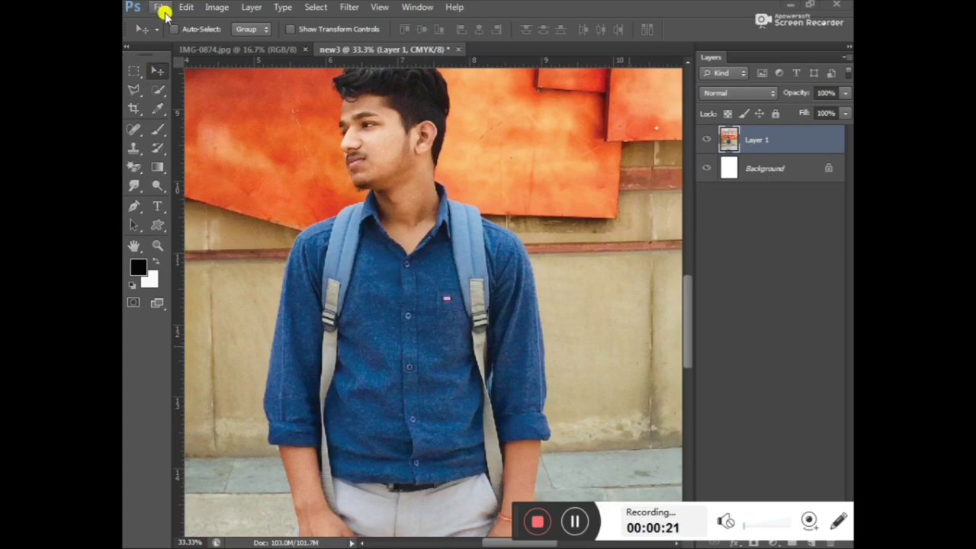
Zoom out to view the whole Metro Walk photo and position it in new3 as Layer 1.
left_click(158, 9)
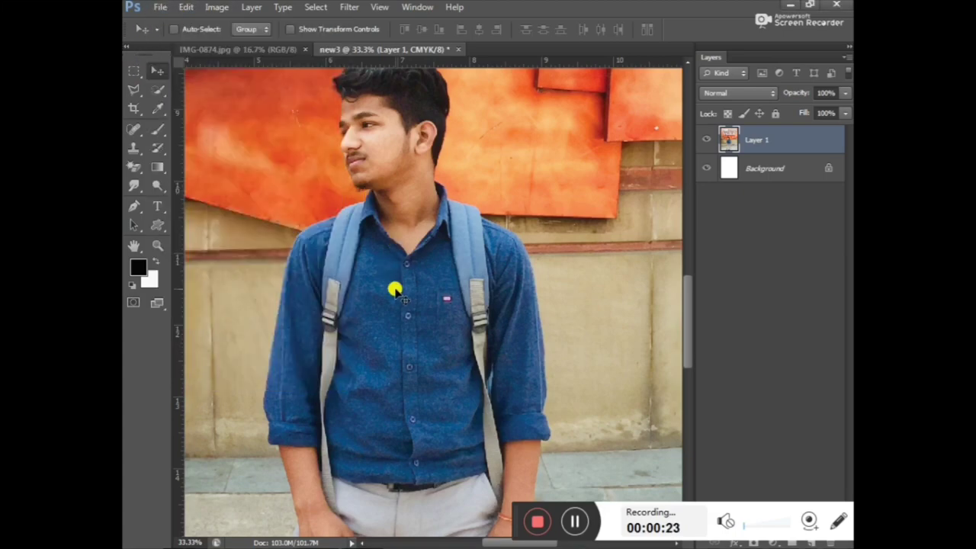
key("ctrl+minus")
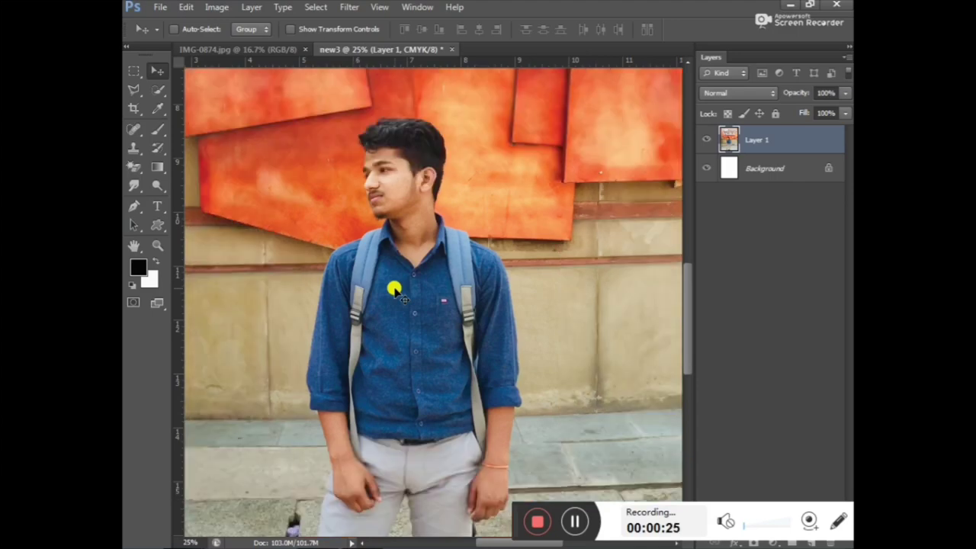
key("ctrl+minus")
key("ctrl+minus")
scroll(395, 290, "up", 1)
scroll(394, 289, "up", 1)
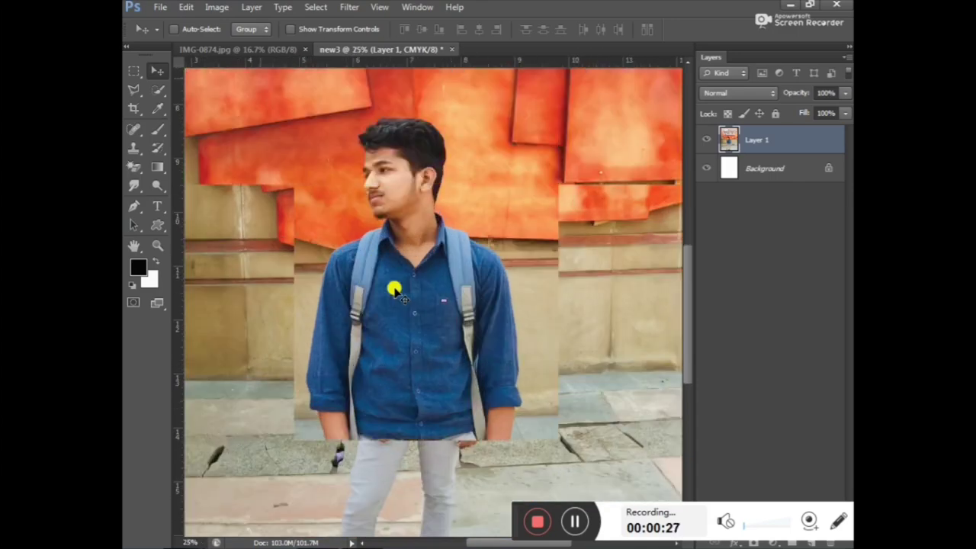
scroll(394, 290, "down", 1)
scroll(395, 289, "up", 1)
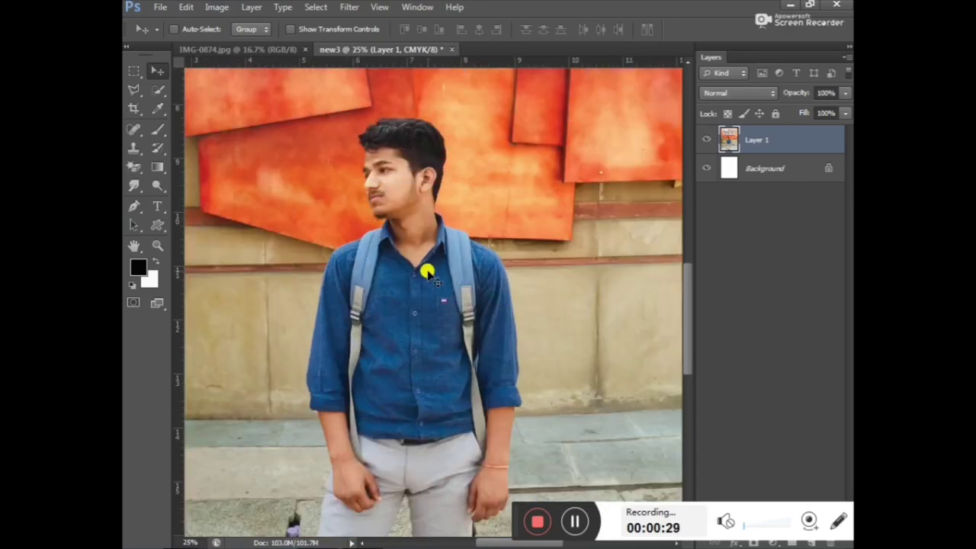
scroll(395, 204, "up", 2)
scroll(395, 206, "up", 1)
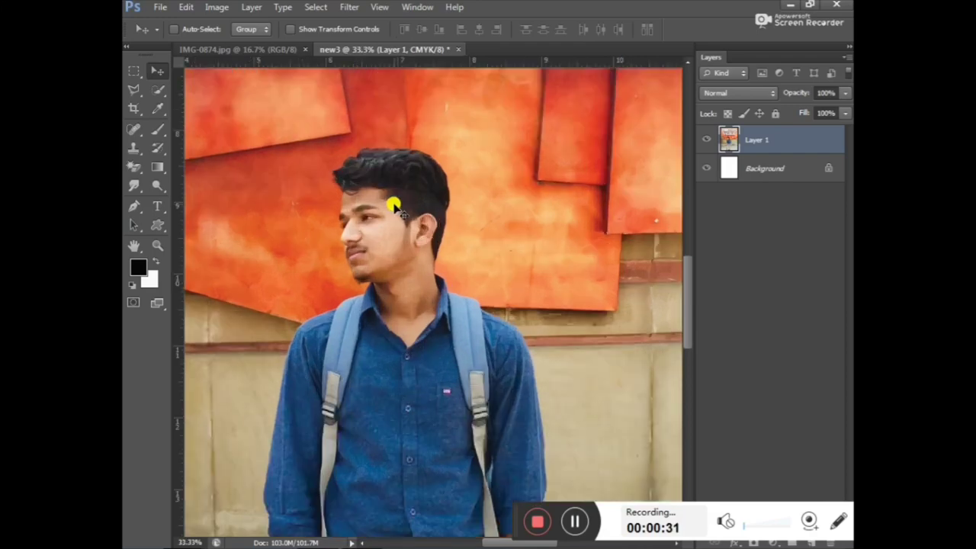
scroll(394, 206, "up", 1)
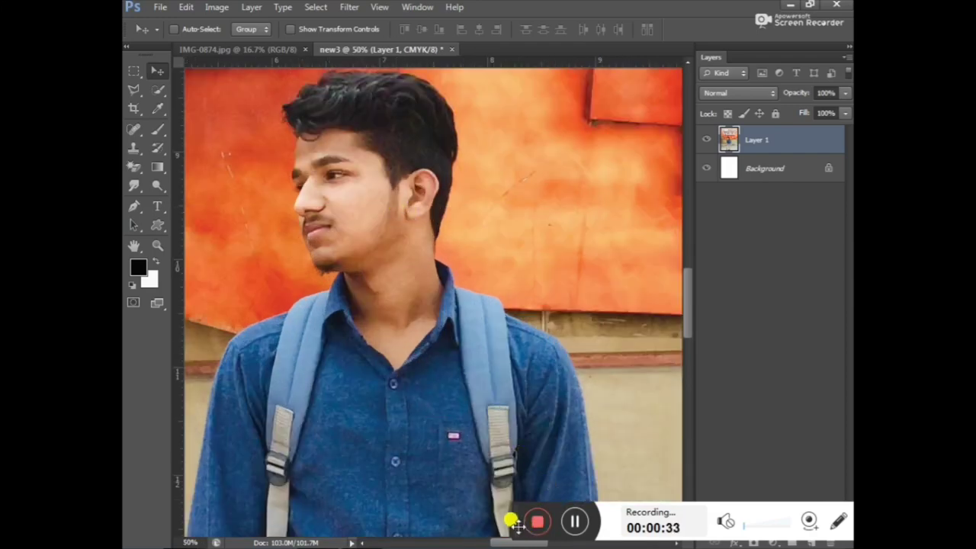
left_click_drag(508, 523, 684, 520)
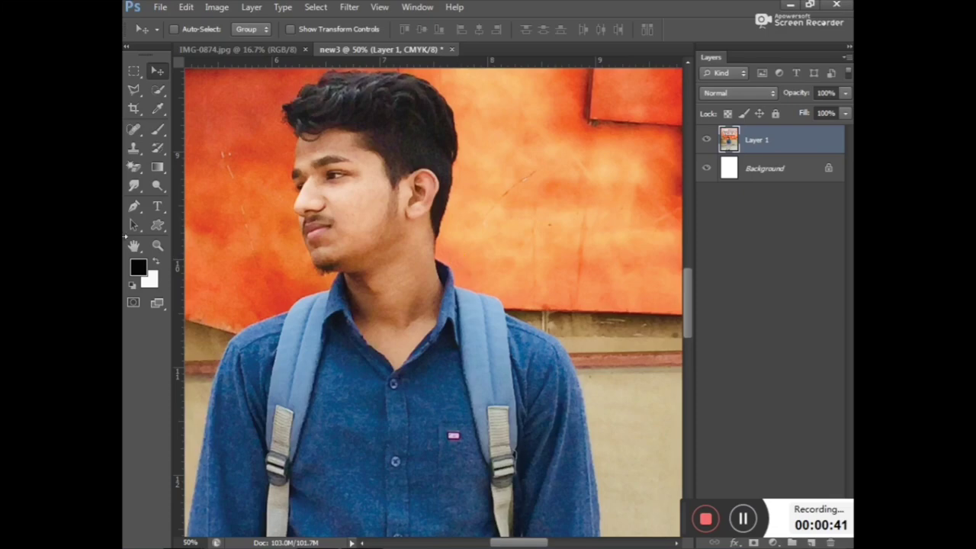
Switch to the Pen tool in Path mode and zoom in on the man's head.
left_click_drag(134, 206, 197, 204)
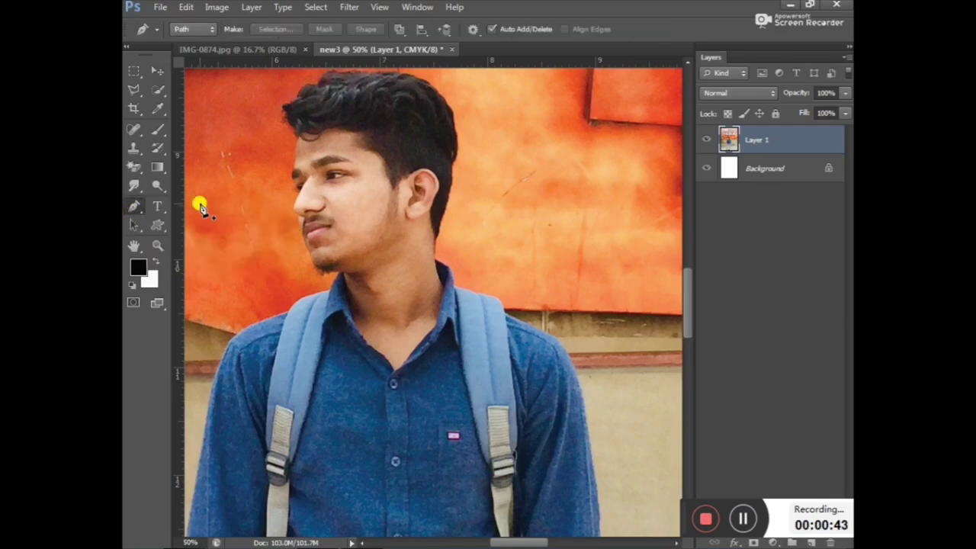
scroll(357, 148, "up", 3)
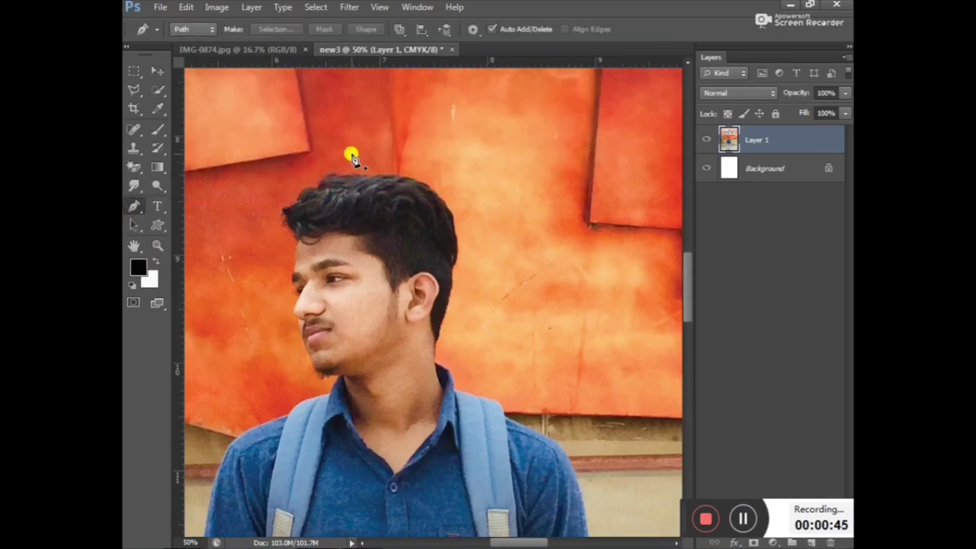
key("alt")
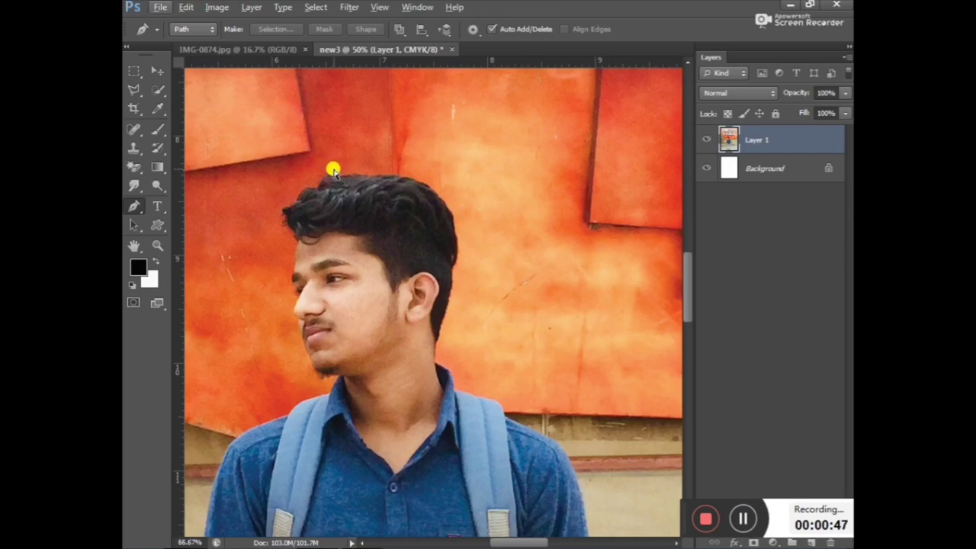
scroll(334, 170, "up", 2)
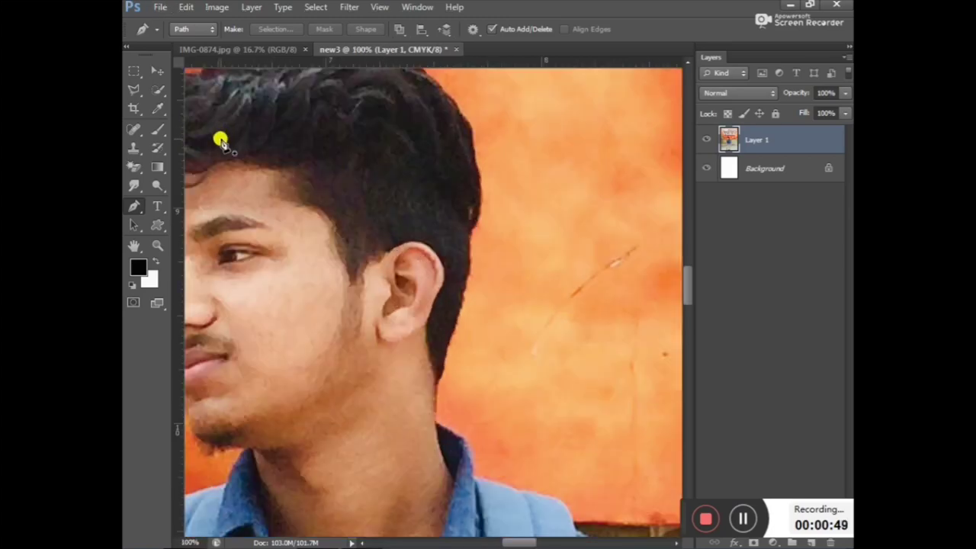
scroll(221, 141, "up", 3)
scroll(239, 213, "up", 2)
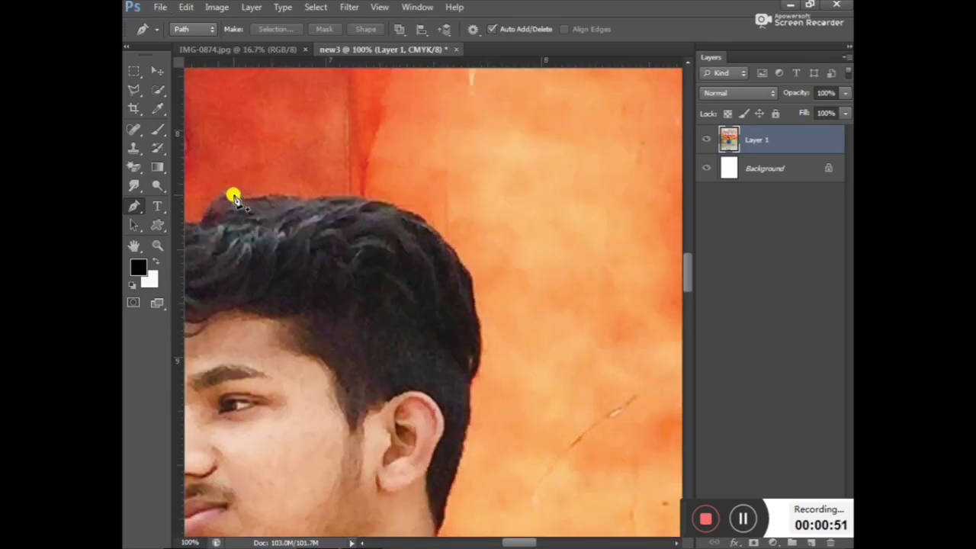
Start the path with curved anchors along the top of the hair.
left_click(234, 193)
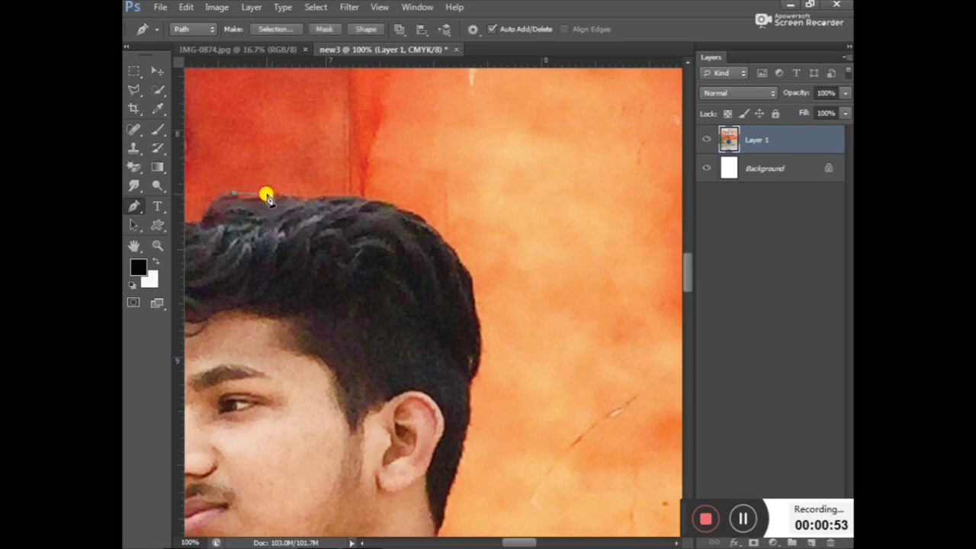
left_click_drag(267, 197, 293, 184)
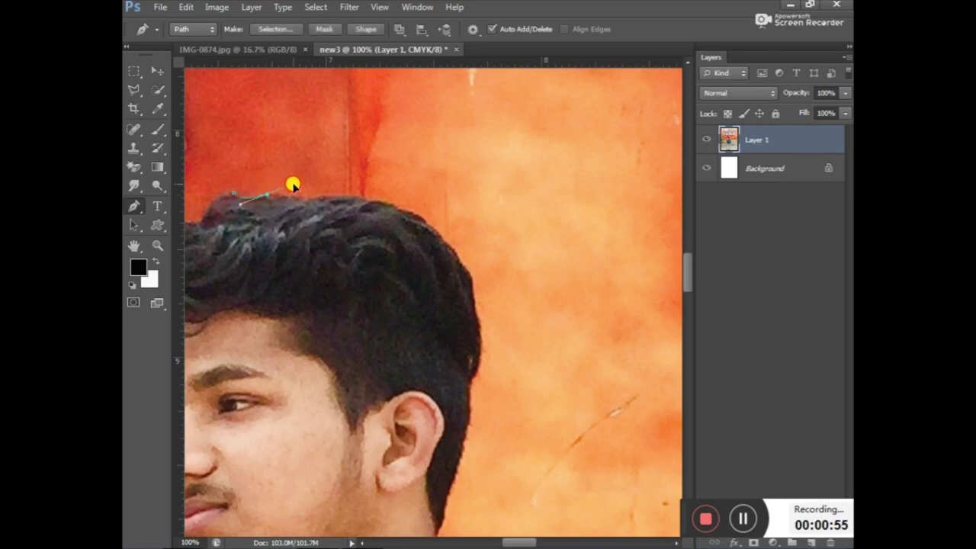
left_click(346, 197)
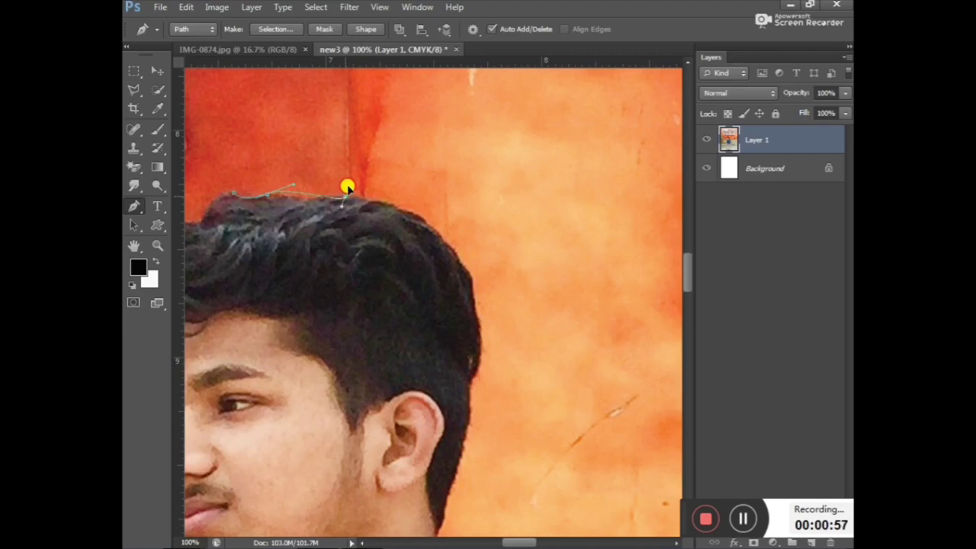
mouse_move(412, 206)
left_mouse_down()
mouse_move(394, 180)
mouse_move(404, 175)
left_mouse_up()
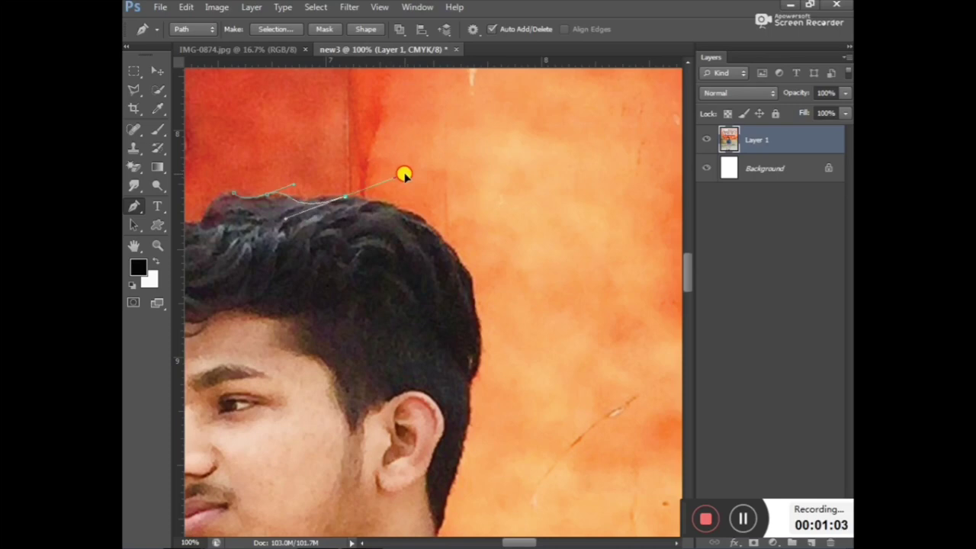
left_click_drag(405, 176, 415, 173)
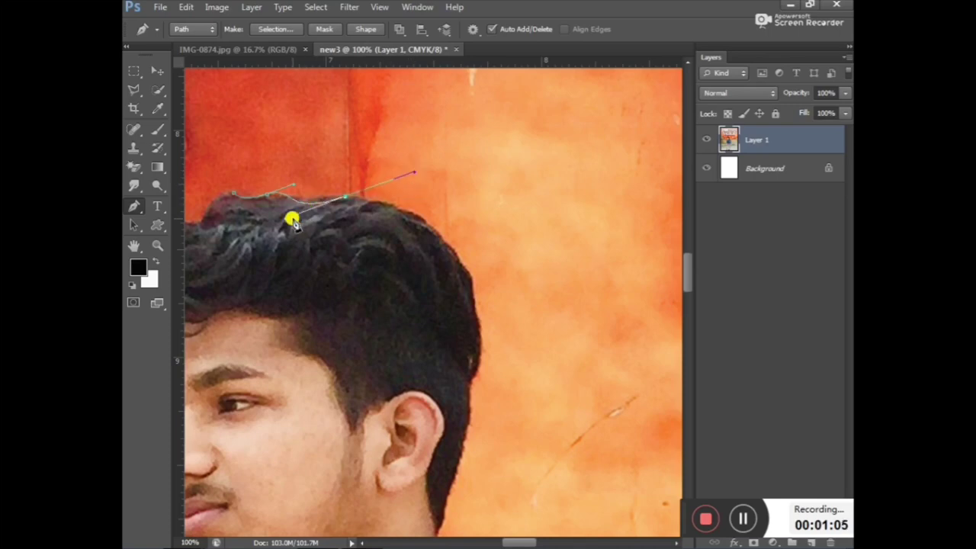
left_click_drag(282, 206, 284, 233)
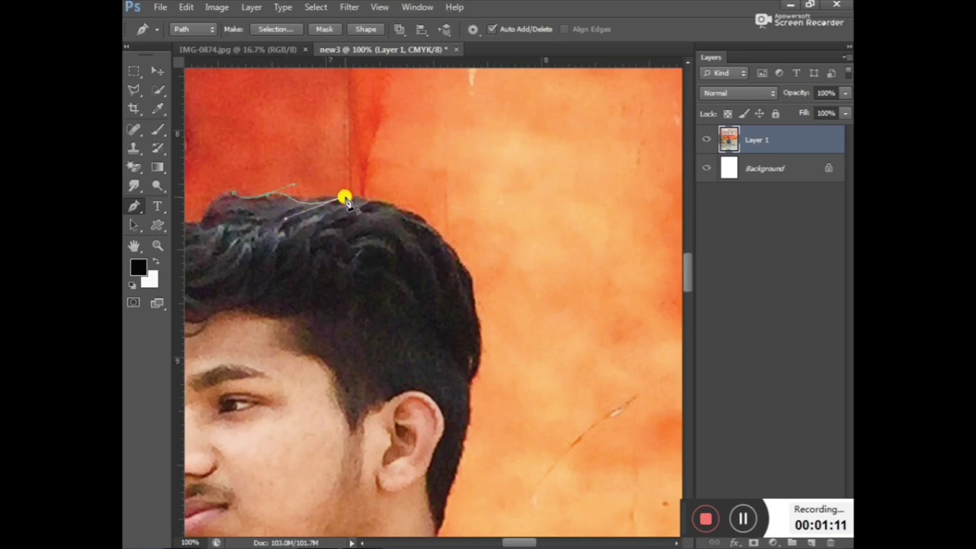
left_click_drag(286, 220, 288, 193)
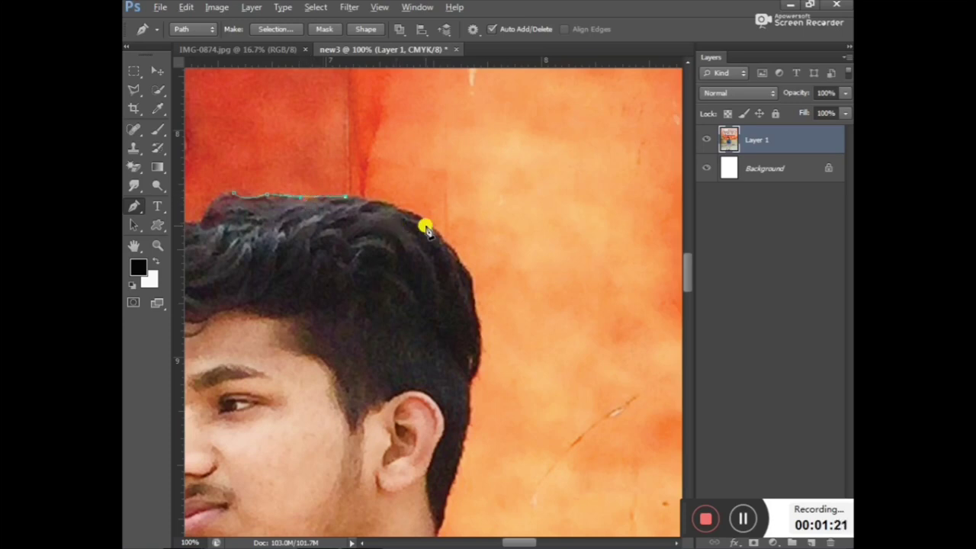
Continue the path down the right edge of the hair behind the ear.
left_click_drag(435, 231, 464, 264)
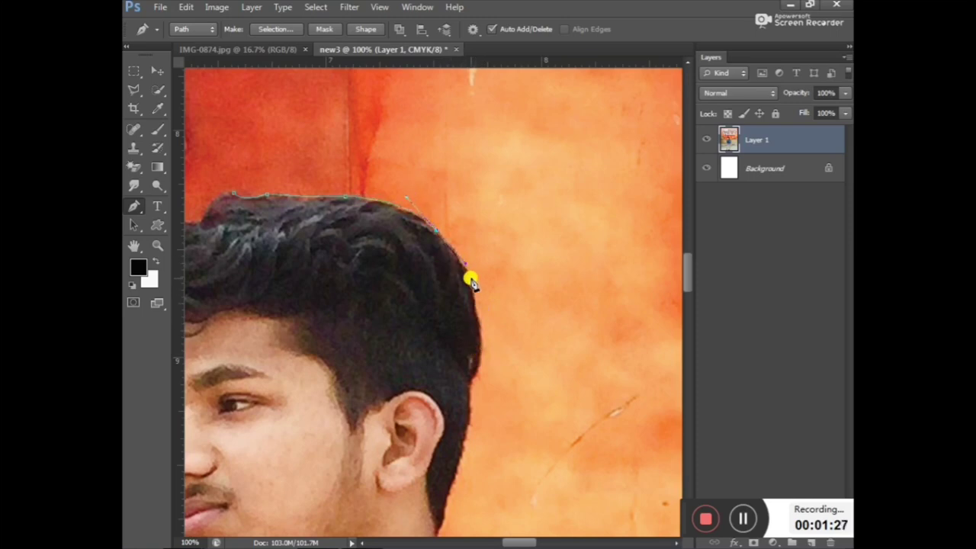
left_click_drag(471, 281, 483, 305)
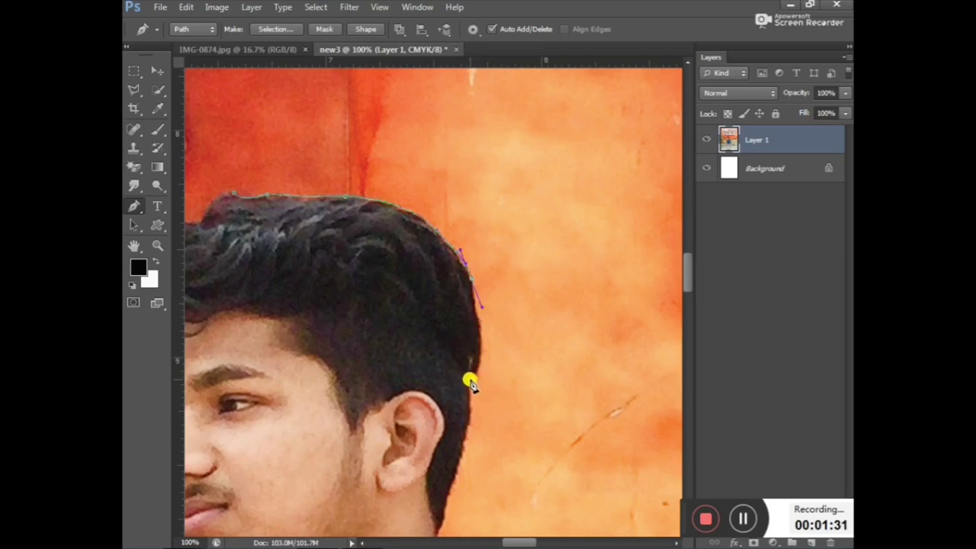
left_click(479, 354)
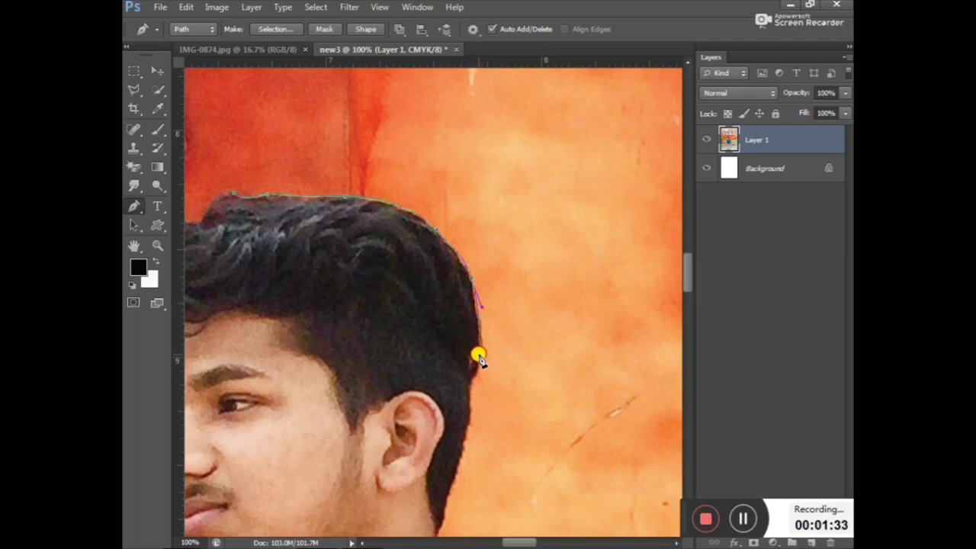
mouse_move(478, 354)
left_mouse_down()
mouse_move(470, 382)
mouse_move(478, 365)
left_mouse_up()
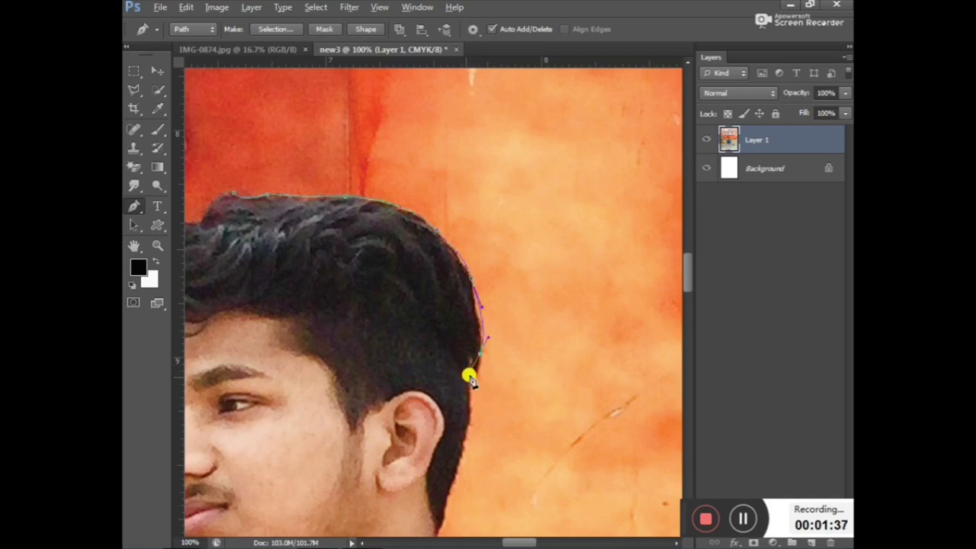
left_click_drag(466, 434, 459, 431)
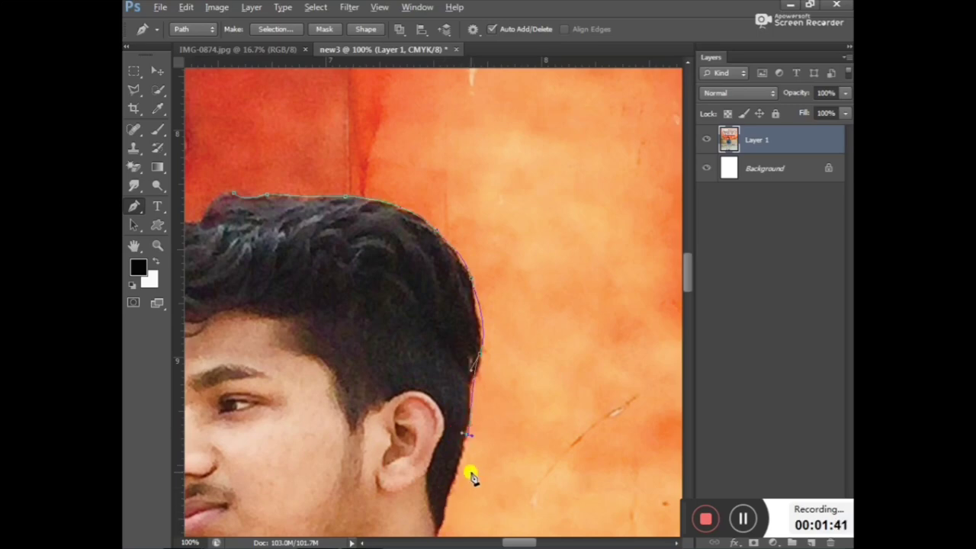
Extend the path down the neck edge toward the collar and shoulder.
scroll(469, 468, "down", 1)
scroll(689, 283, "down", 1)
scroll(486, 273, "down", 3)
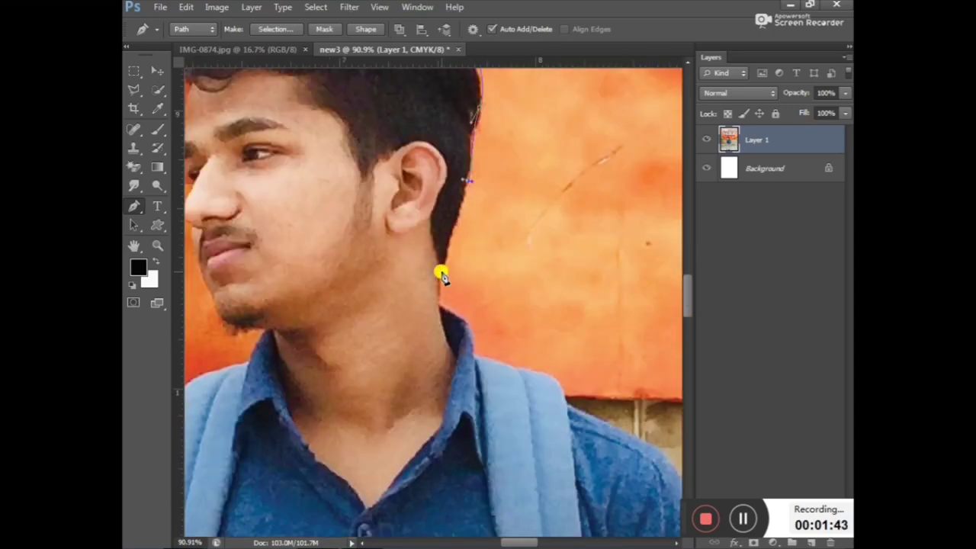
left_click_drag(441, 273, 427, 281)
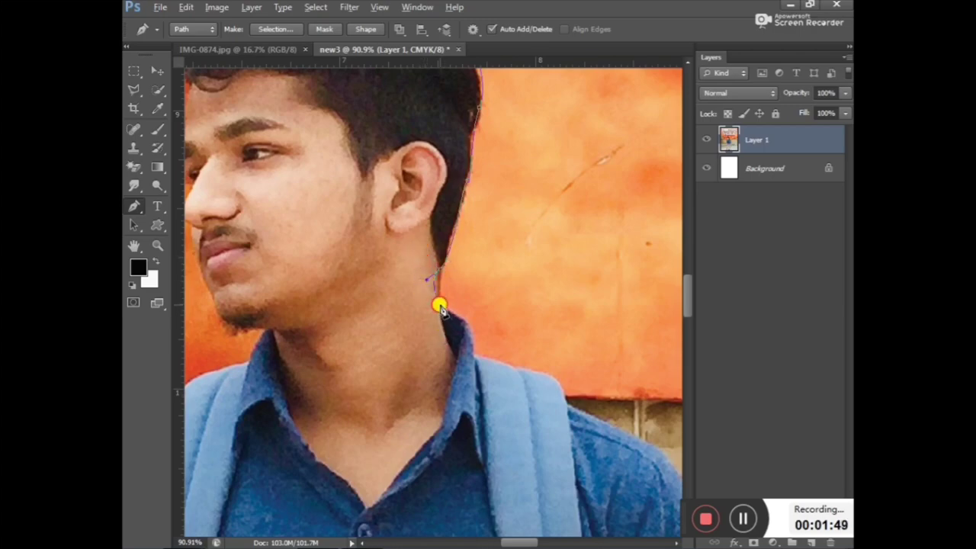
left_click_drag(440, 303, 440, 329)
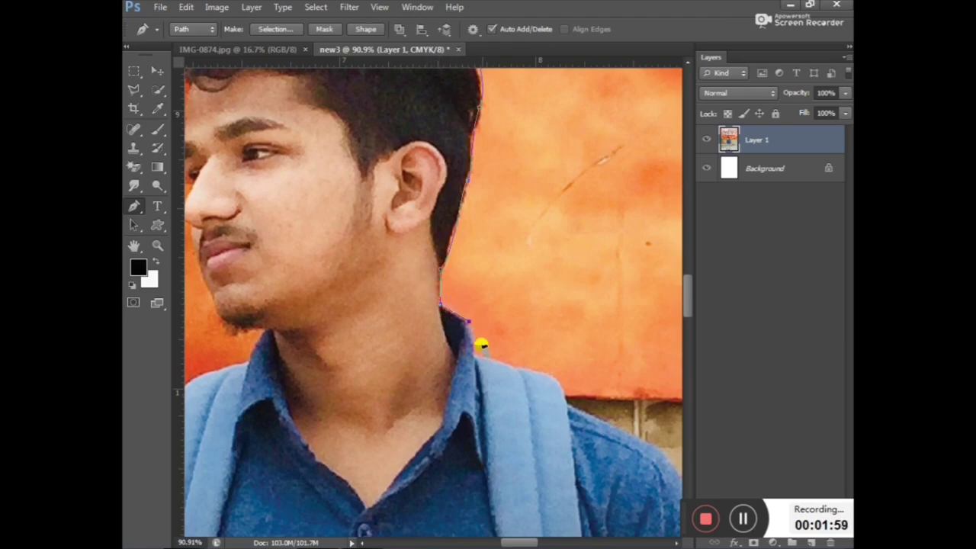
left_click_drag(471, 356, 469, 381)
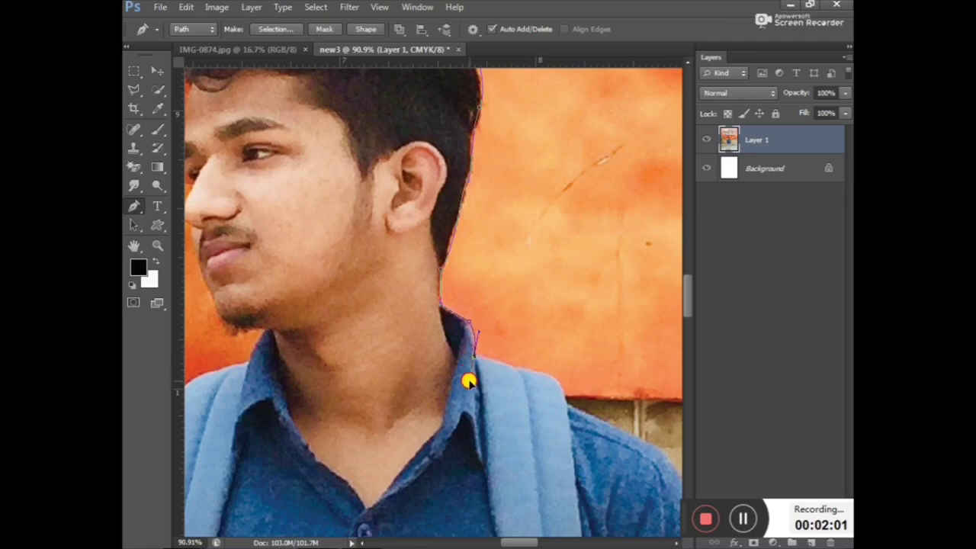
left_click_drag(550, 372, 563, 396)
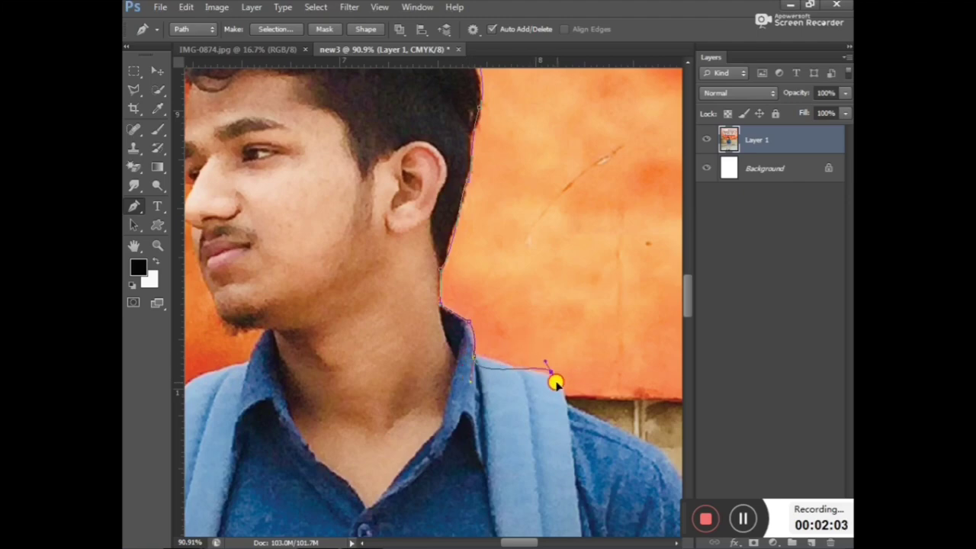
Make the neck point a corner and trace the path along the shoulder slope.
left_click(472, 366)
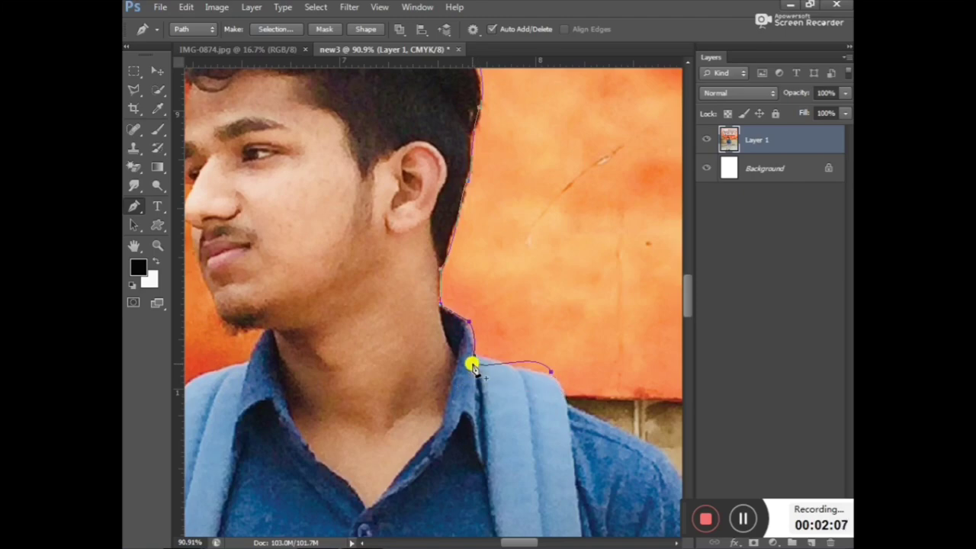
left_click(551, 372)
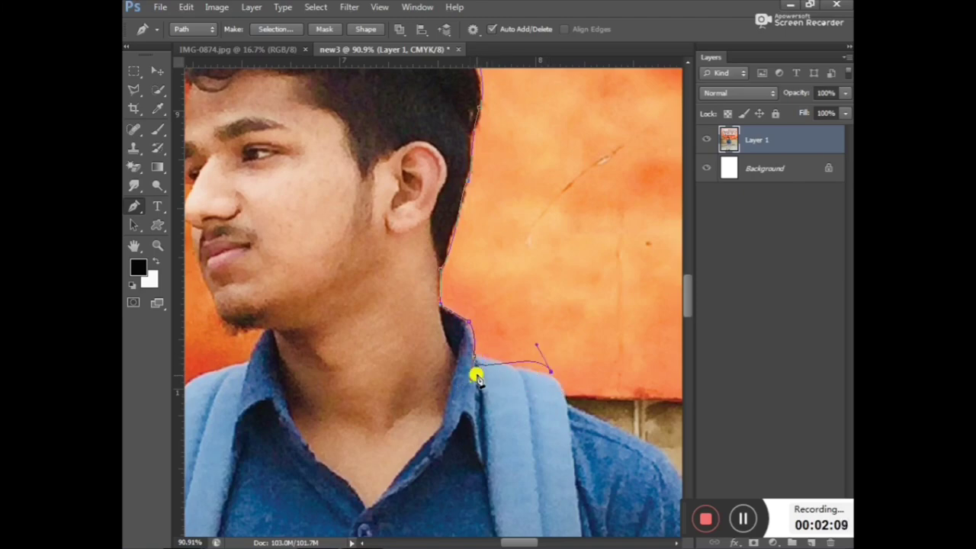
left_click(495, 359)
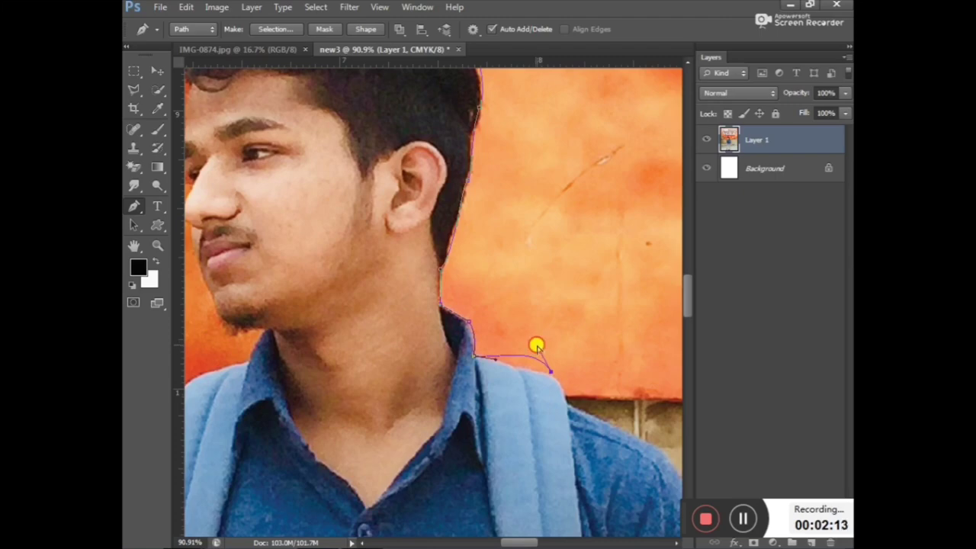
left_click_drag(537, 344, 532, 367)
mouse_move(569, 398)
left_mouse_down()
mouse_move(552, 412)
mouse_move(562, 416)
left_mouse_up()
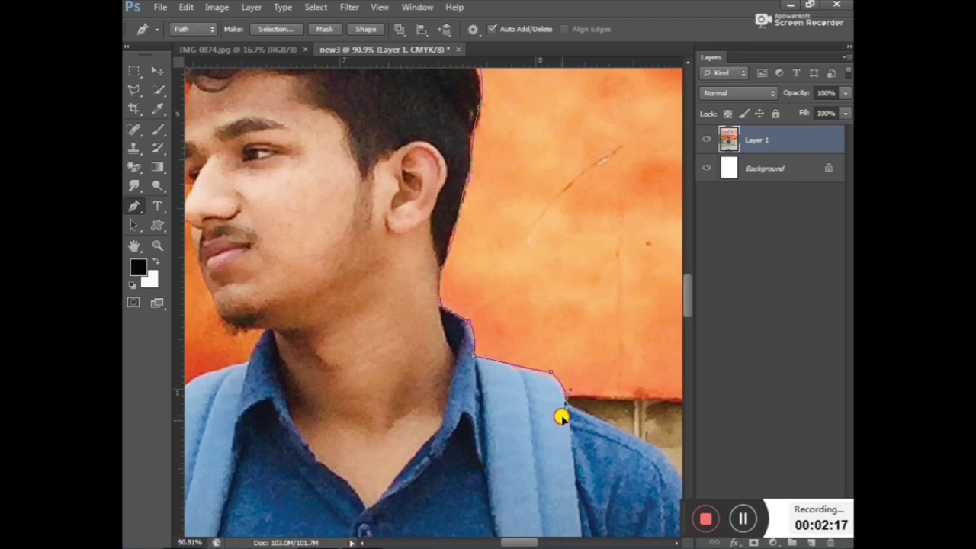
left_click_drag(662, 447, 679, 480)
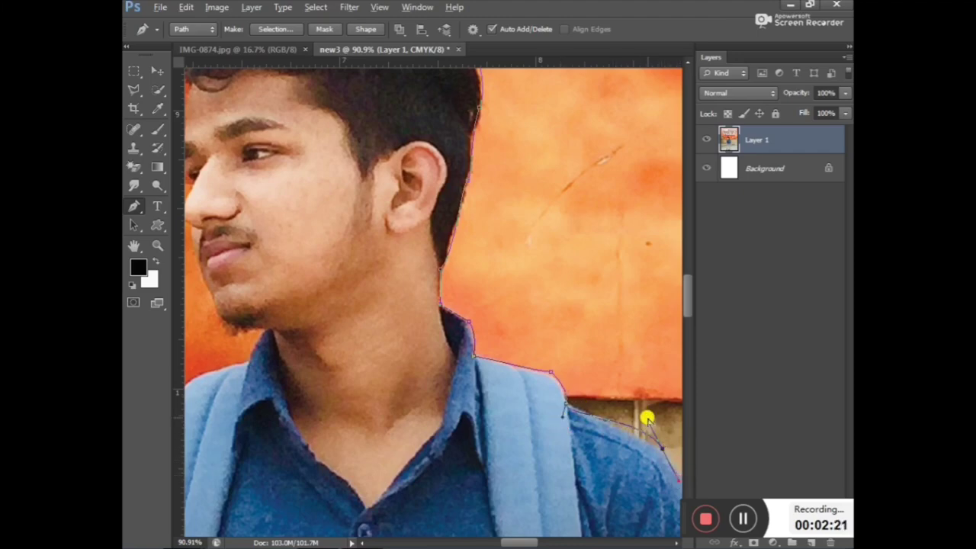
left_click_drag(647, 418, 641, 426)
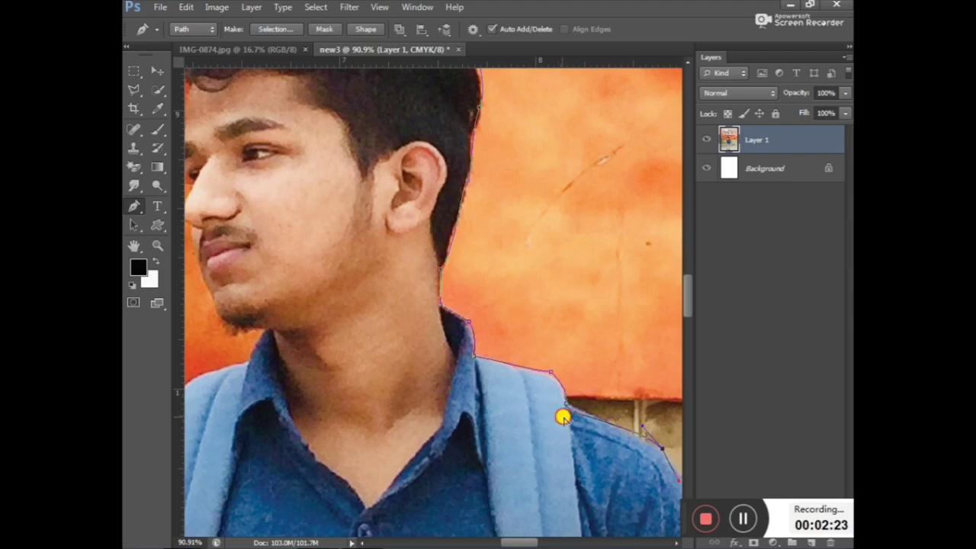
left_click(641, 427)
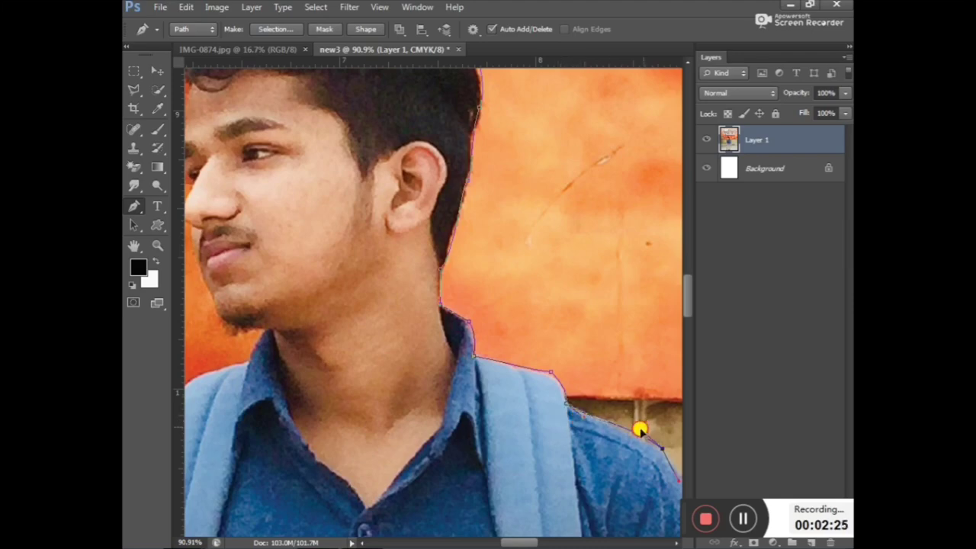
Add a curved anchor on the outer shoulder edge and break its outgoing handle.
scroll(691, 321, "down", 5)
scroll(633, 381, "down", 5)
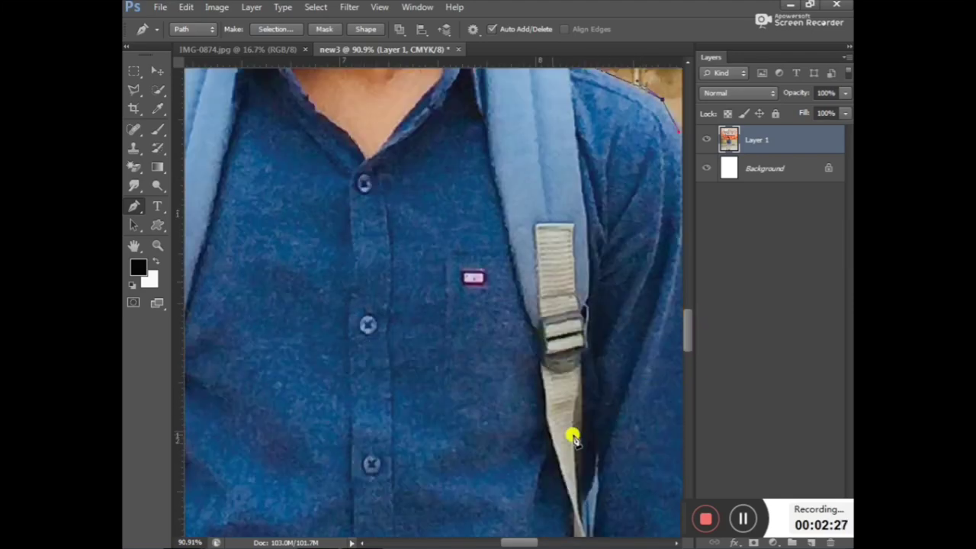
left_click_drag(529, 540, 549, 544)
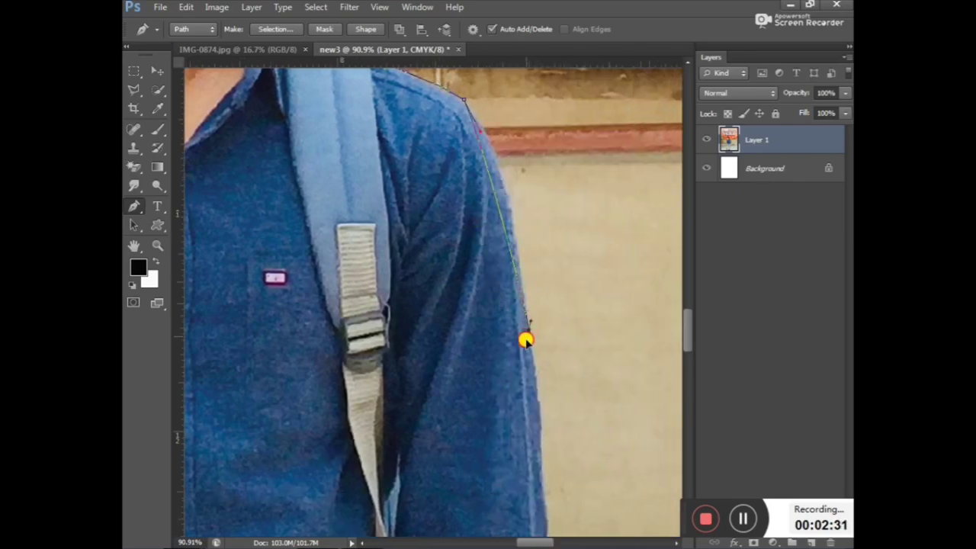
mouse_move(529, 330)
left_mouse_down()
mouse_move(522, 454)
mouse_move(533, 488)
left_mouse_up()
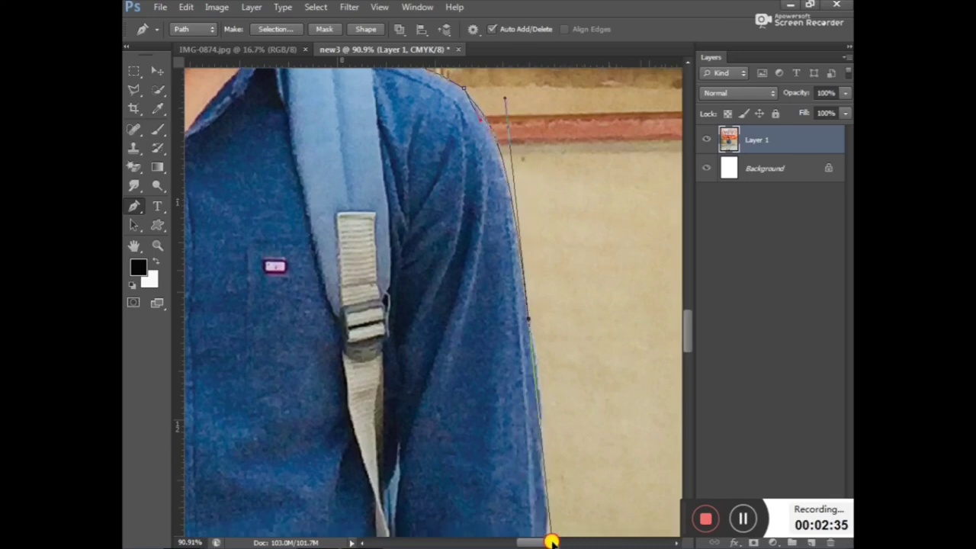
left_click_drag(534, 489, 549, 533)
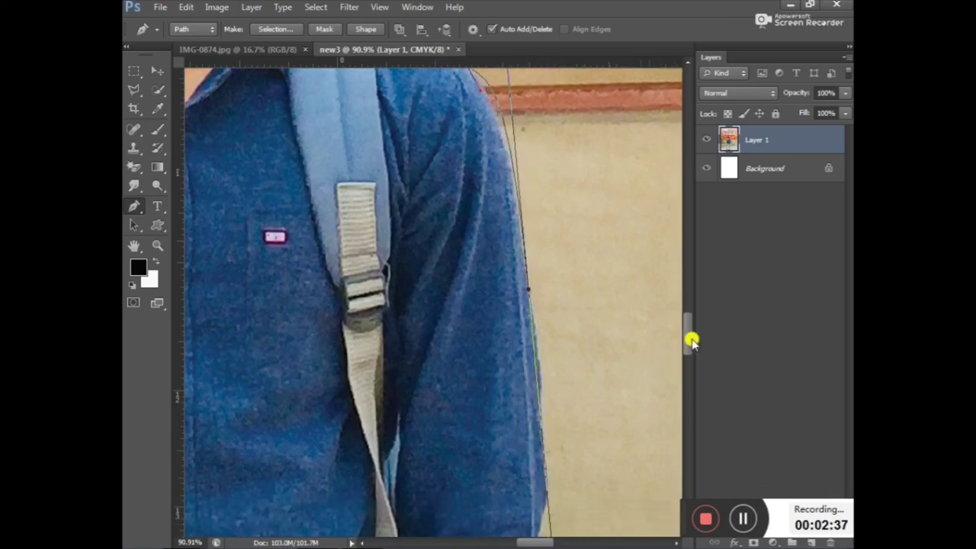
mouse_move(691, 341)
left_mouse_down()
mouse_move(694, 355)
mouse_move(683, 344)
left_mouse_up()
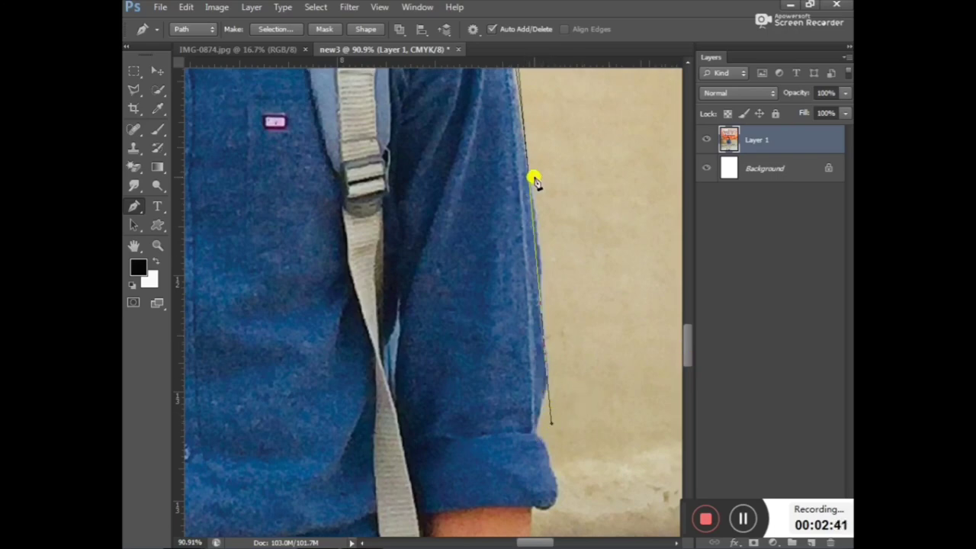
left_click(530, 176)
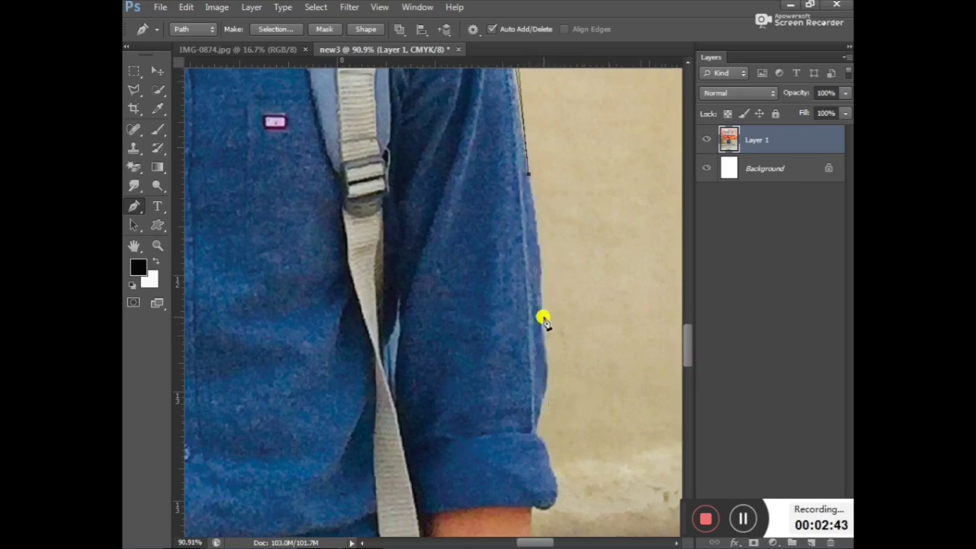
Add curved anchors down the sleeve edge to the cuff's outer edge.
left_click_drag(542, 323, 534, 384)
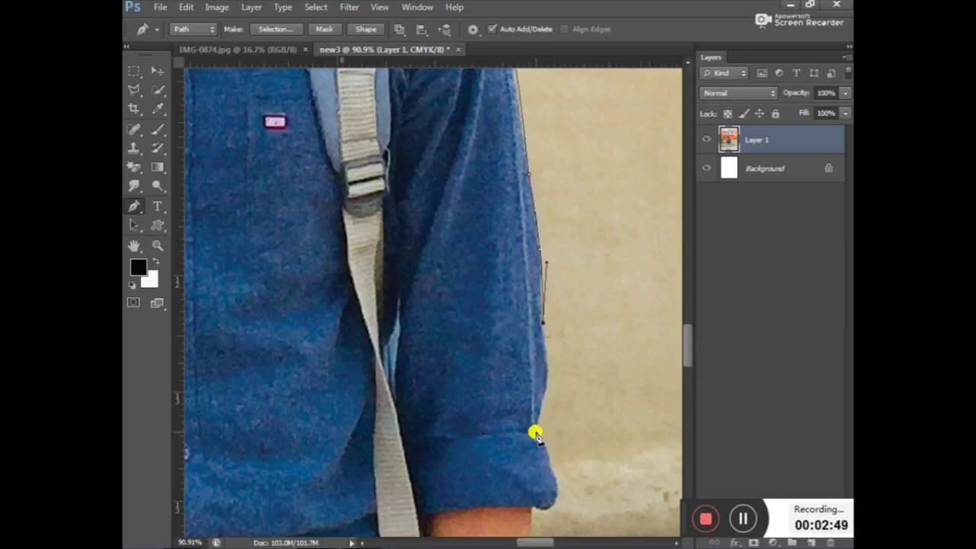
mouse_move(538, 432)
left_mouse_down()
mouse_move(523, 436)
mouse_move(509, 490)
mouse_move(515, 475)
left_mouse_up()
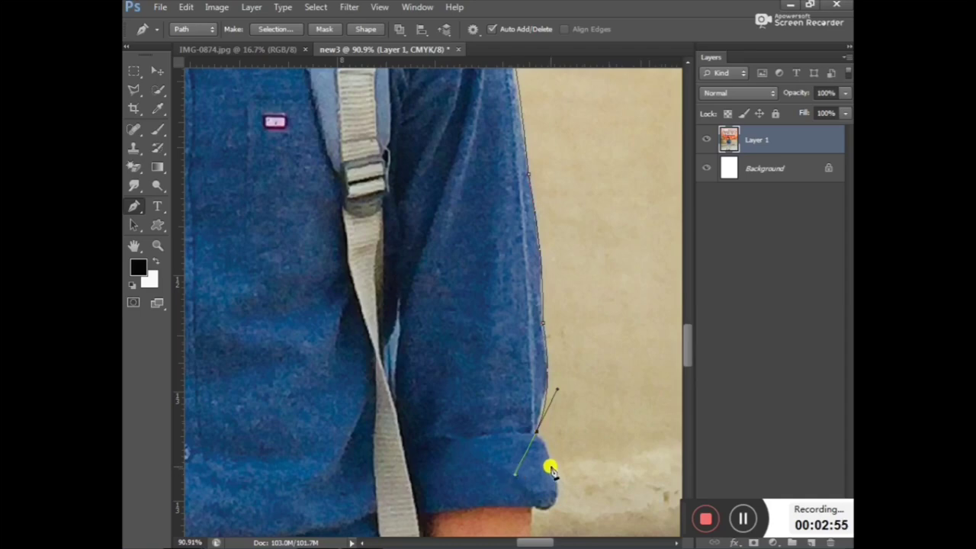
left_click(536, 431, "alt")
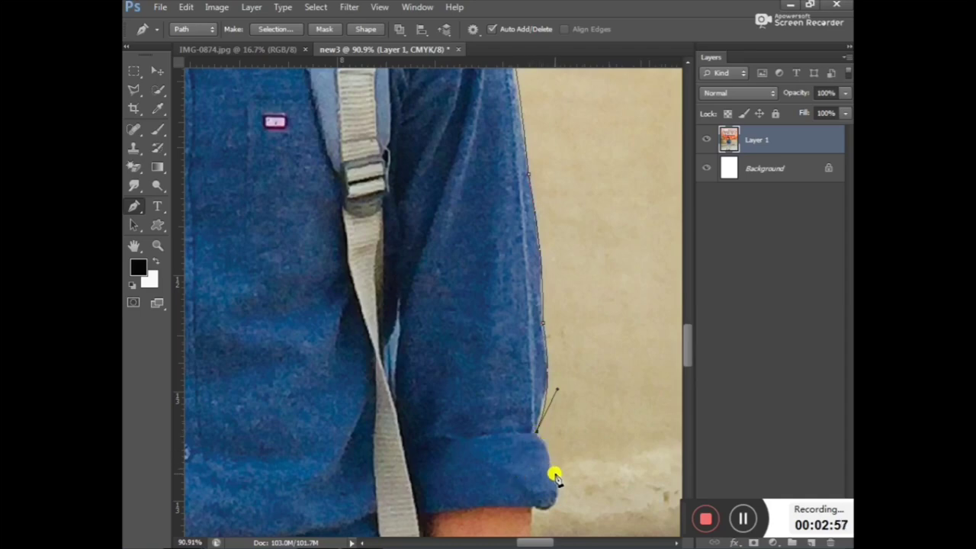
left_click_drag(554, 474, 560, 500)
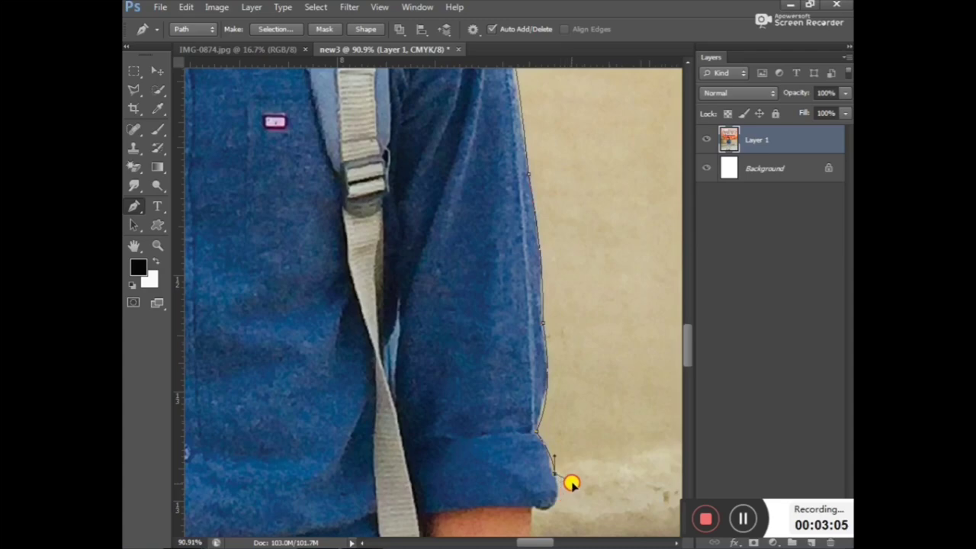
left_click_drag(561, 501, 583, 456)
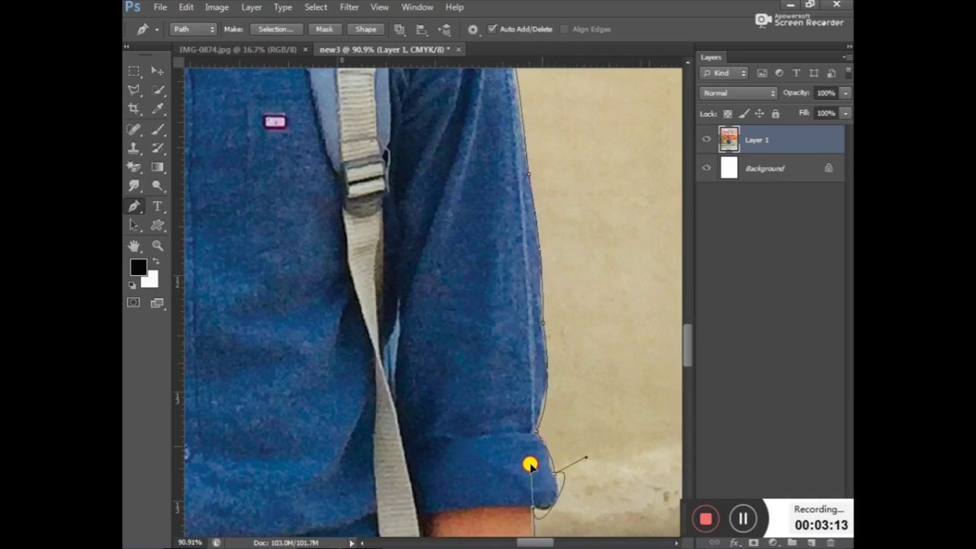
Curve the path around the bottom of the rolled-up cuff.
left_click_drag(533, 508, 505, 479)
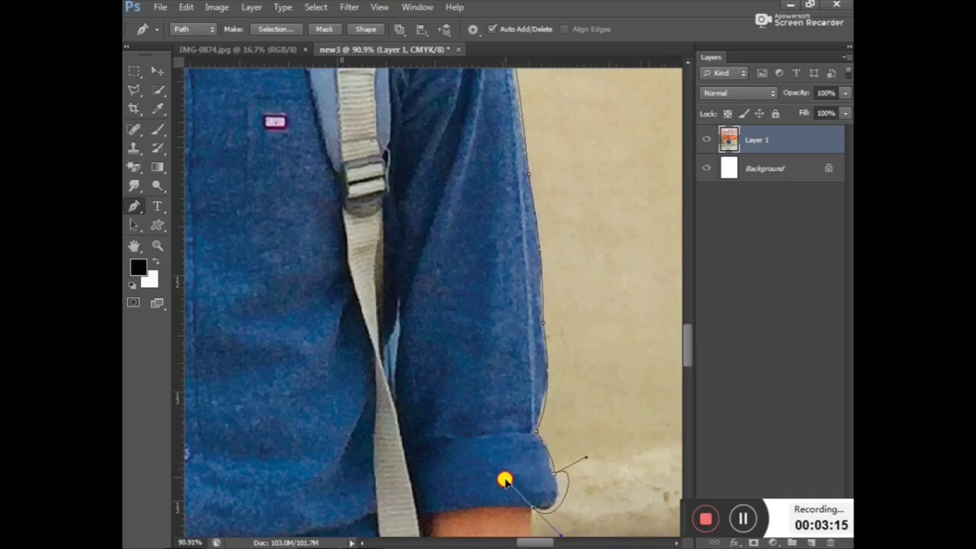
left_click_drag(581, 476, 544, 523)
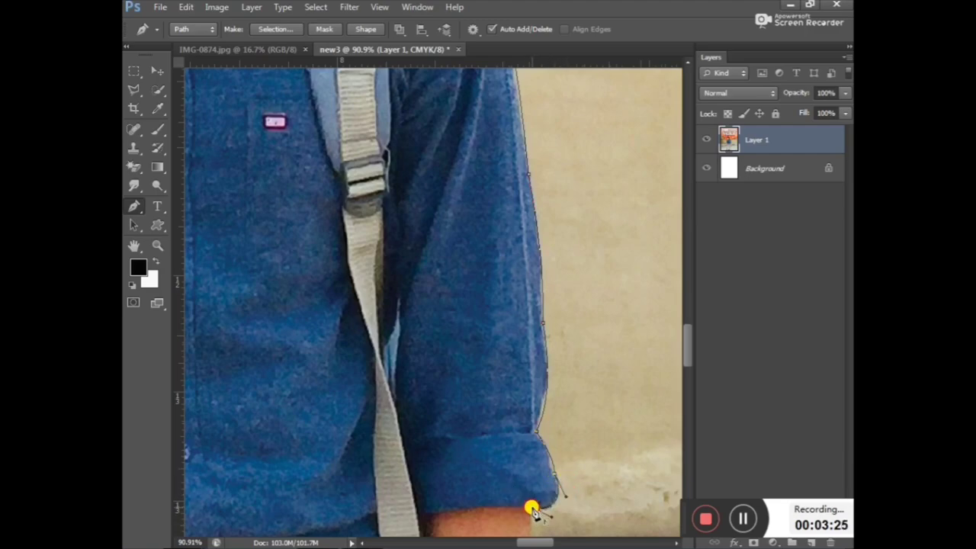
left_click_drag(533, 511, 552, 482)
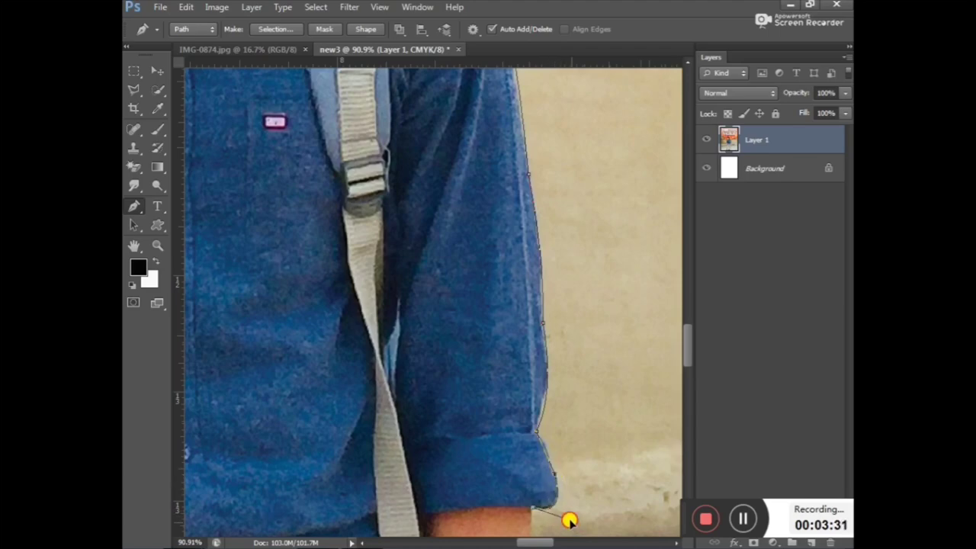
left_click_drag(687, 349, 689, 384)
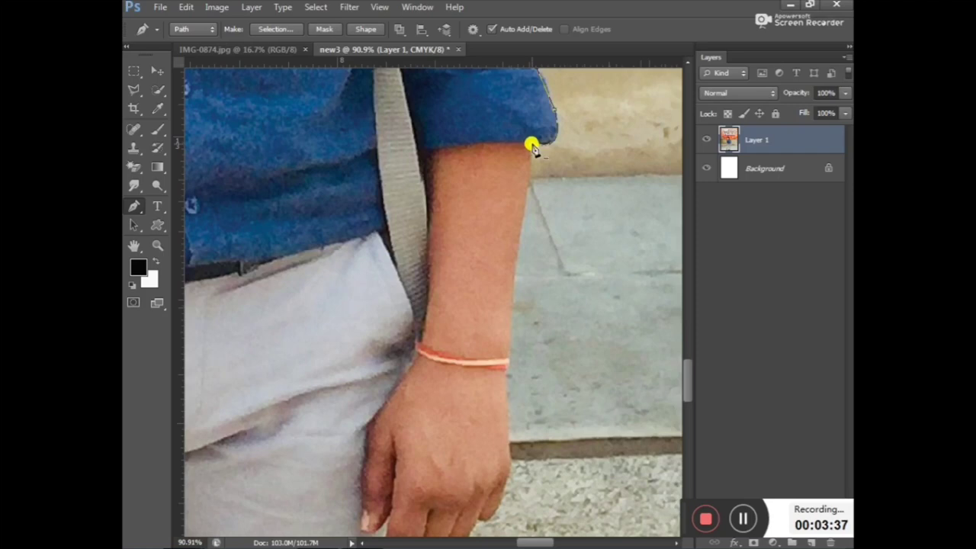
Zoom into the cuff corner and anchor the path where the sleeve meets the arm.
left_click(533, 145)
scroll(534, 190, "up", 3)
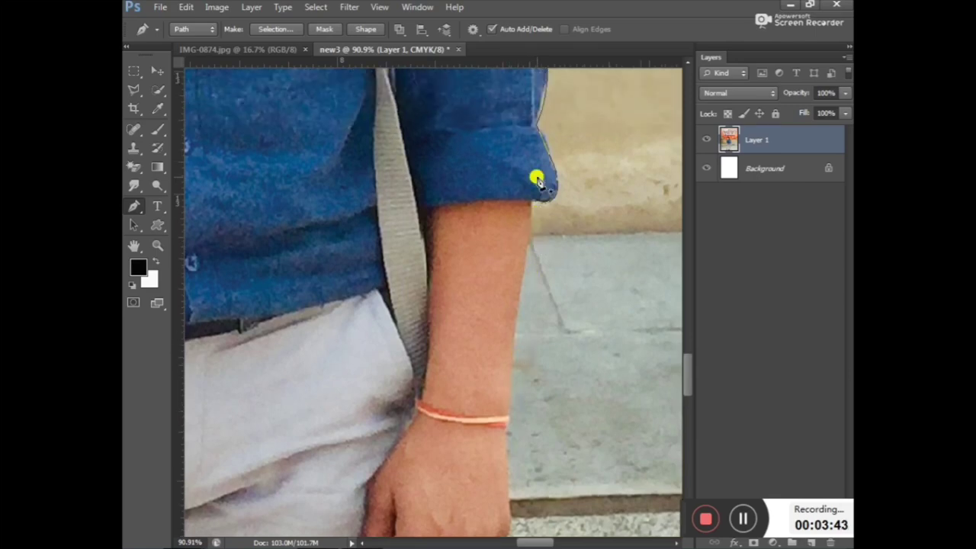
scroll(535, 177, "up", 2)
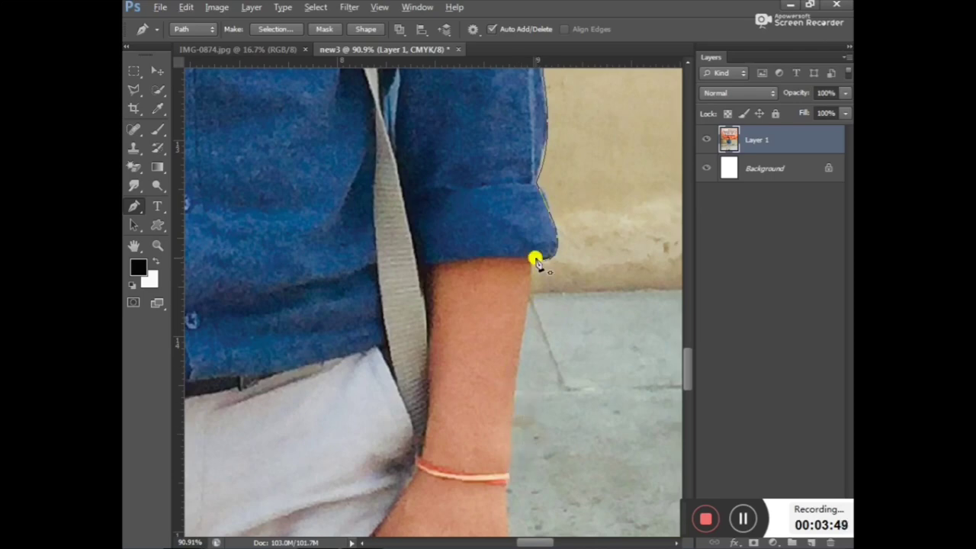
scroll(535, 260, "up", 3)
scroll(535, 260, "up", 2)
scroll(530, 279, "up", 2)
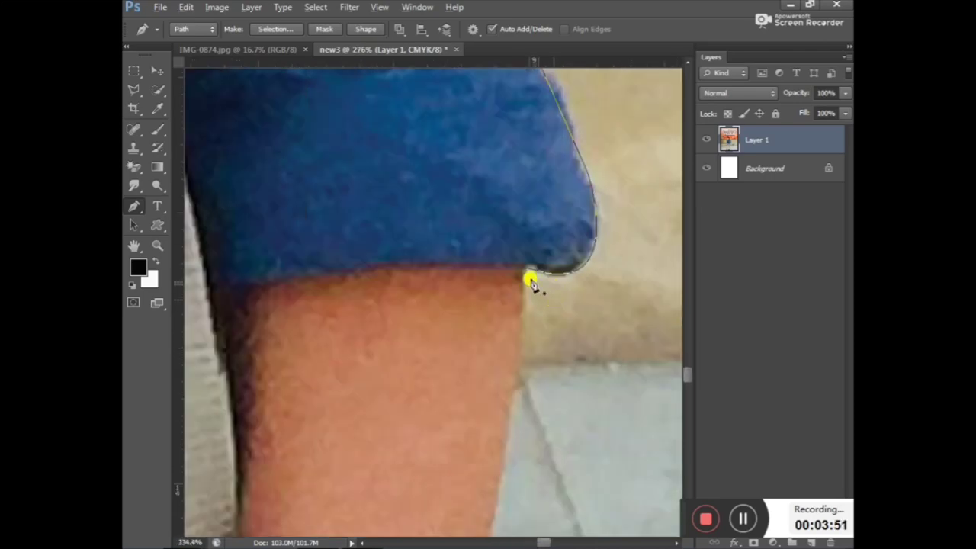
scroll(529, 277, "up", 2)
scroll(524, 262, "up", 2)
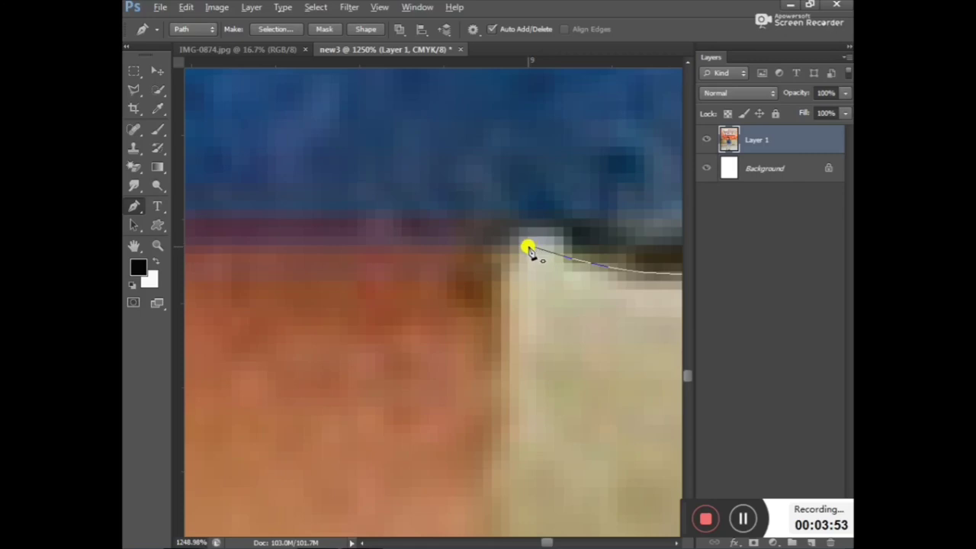
left_click(528, 247)
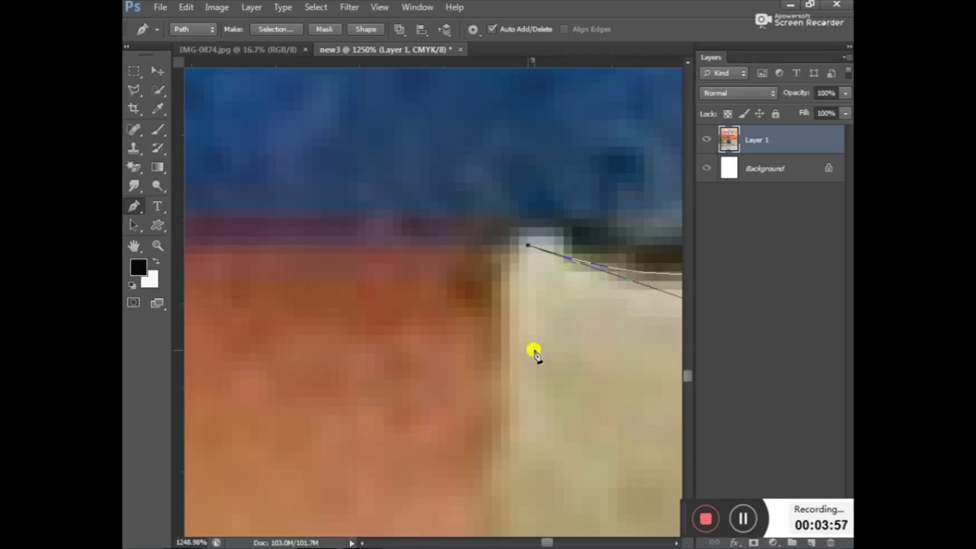
Zoom back out and trace the forearm's outer edge down to the bracelet.
scroll(493, 318, "down", 3)
scroll(458, 305, "down", 3)
scroll(458, 306, "down", 2)
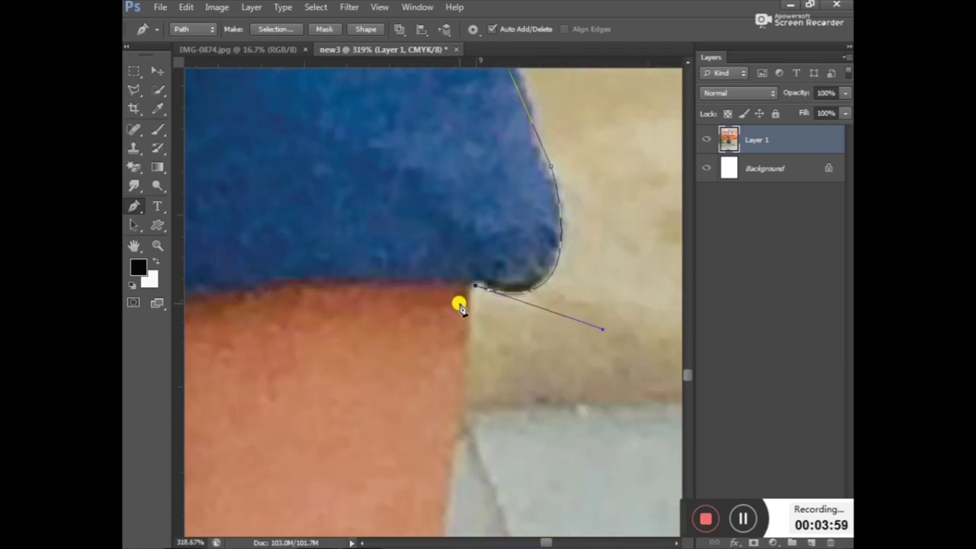
scroll(459, 306, "down", 1)
scroll(459, 307, "down", 1)
scroll(460, 309, "down", 1)
scroll(461, 313, "down", 1)
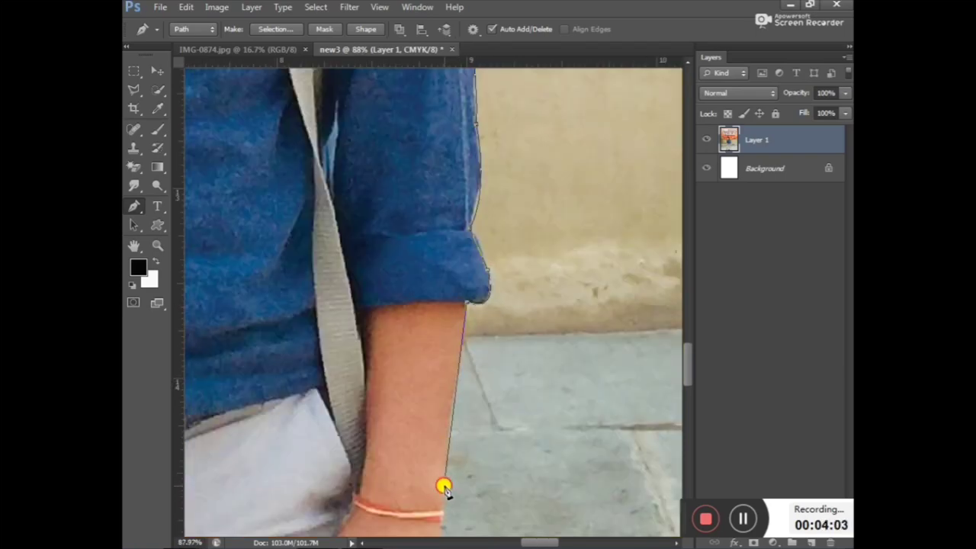
left_click_drag(443, 480, 446, 502)
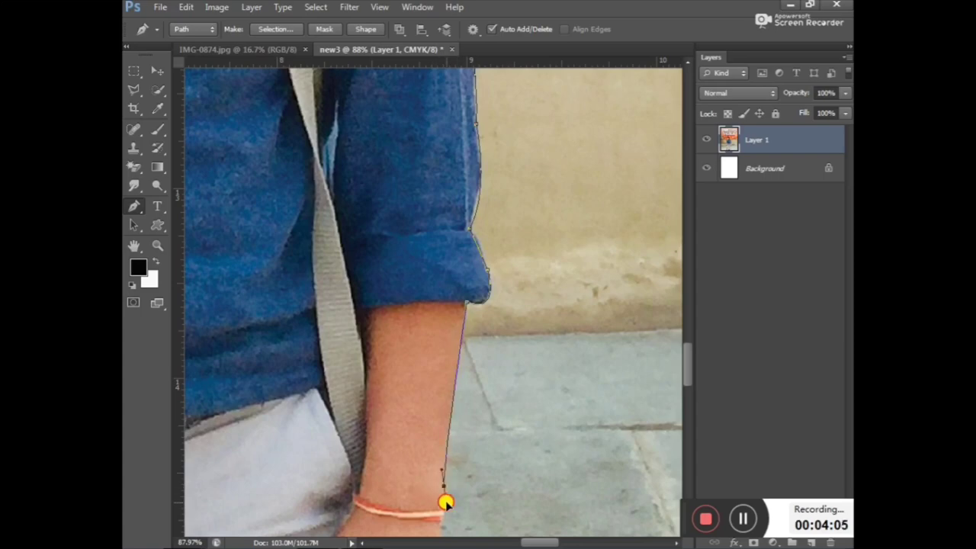
left_click_drag(683, 364, 689, 395)
Add anchors on the hand's outer edge and beside the bracelet, straightening the wrist segment.
scroll(416, 300, "up", 1)
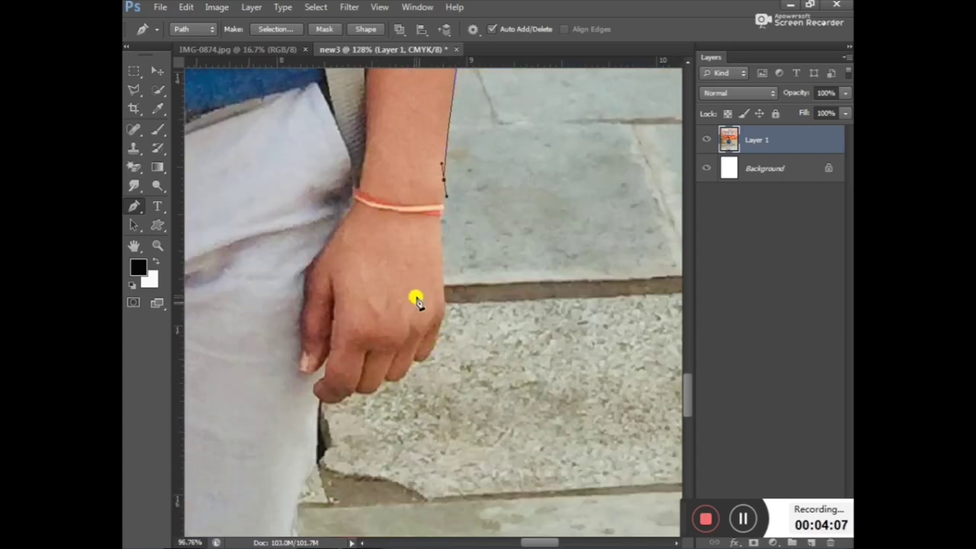
scroll(417, 300, "up", 4)
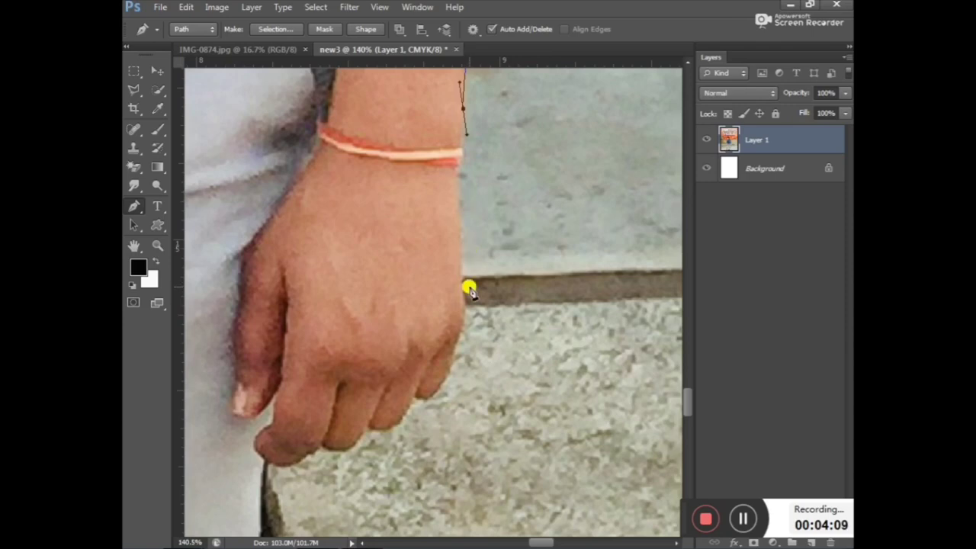
mouse_move(463, 302)
left_mouse_down()
mouse_move(475, 358)
mouse_move(481, 296)
mouse_move(473, 351)
mouse_move(484, 325)
left_mouse_up()
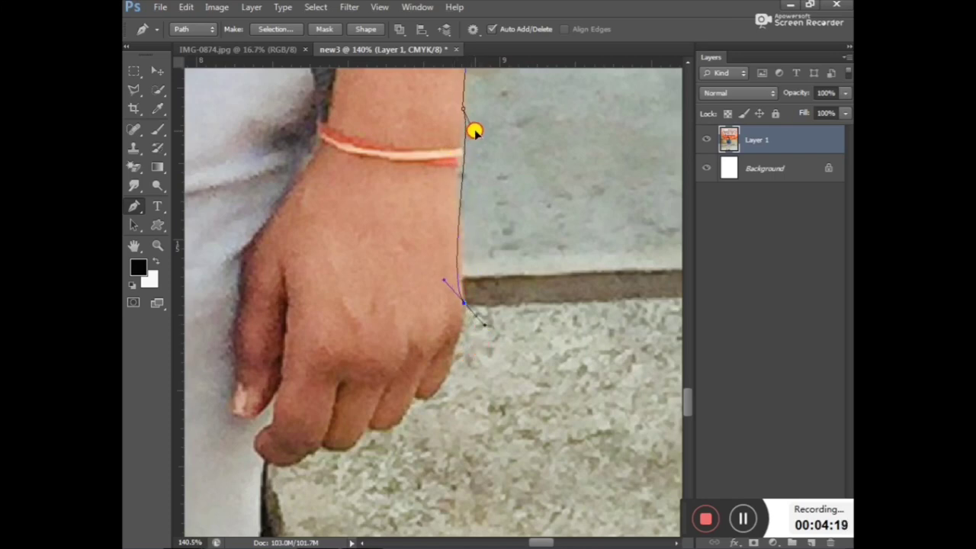
left_click_drag(445, 279, 462, 272)
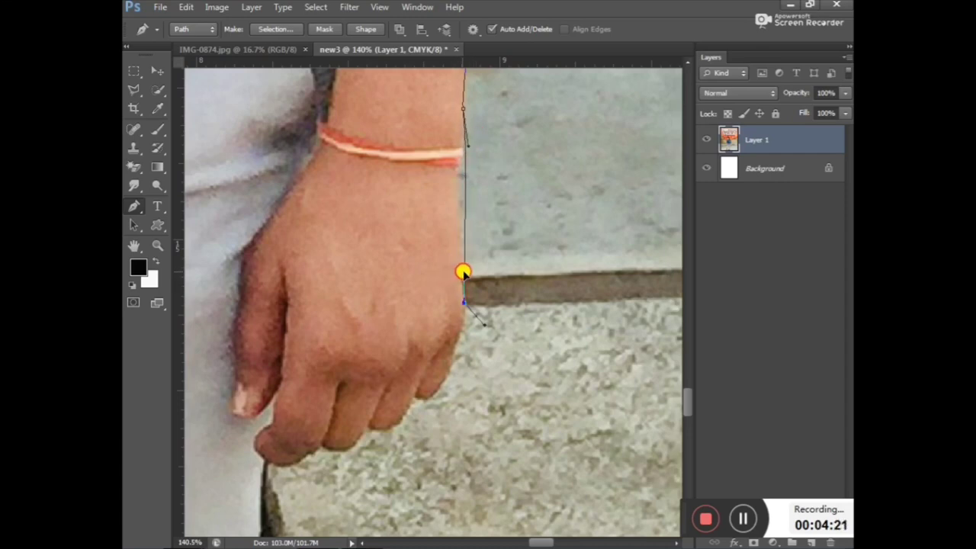
left_click_drag(461, 145, 449, 157)
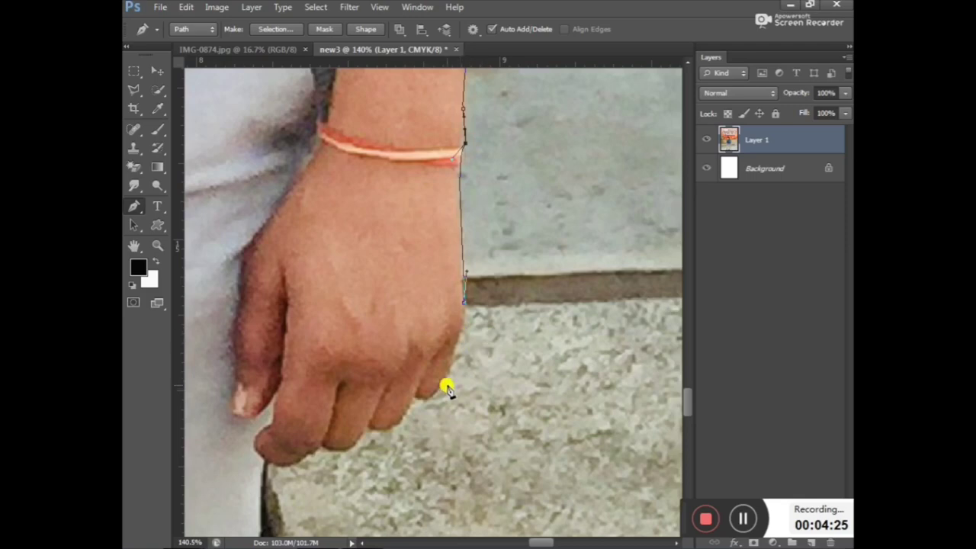
left_click(464, 301, "ctrl")
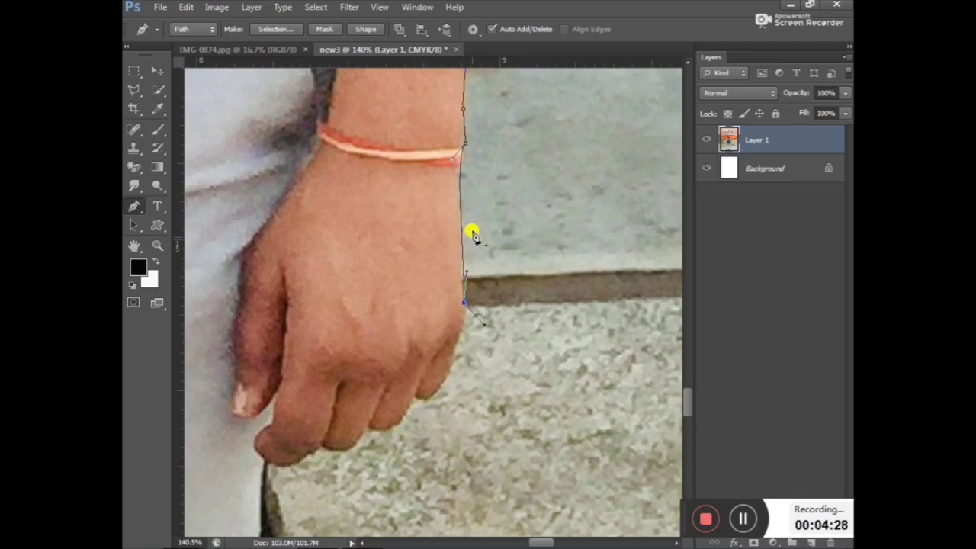
left_click(466, 145, "ctrl")
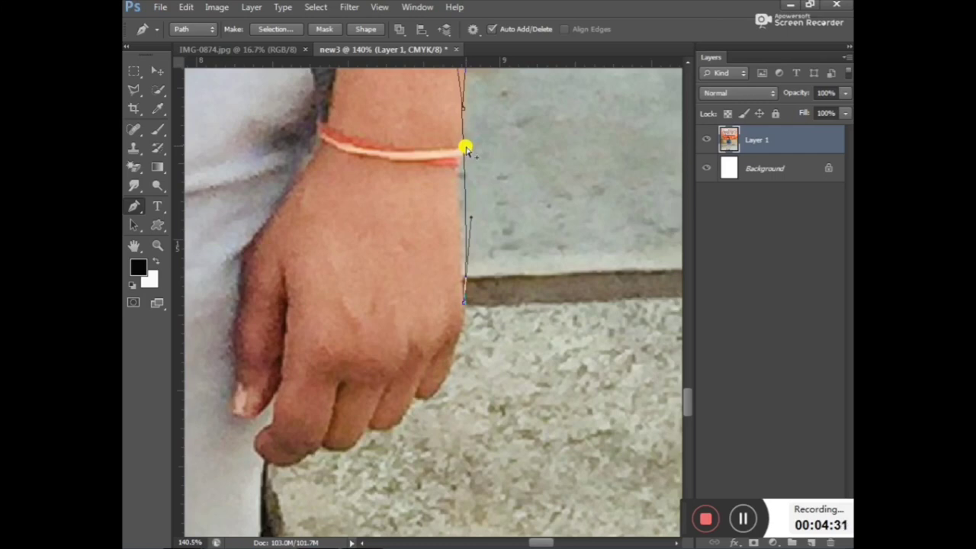
left_click(463, 301, "ctrl")
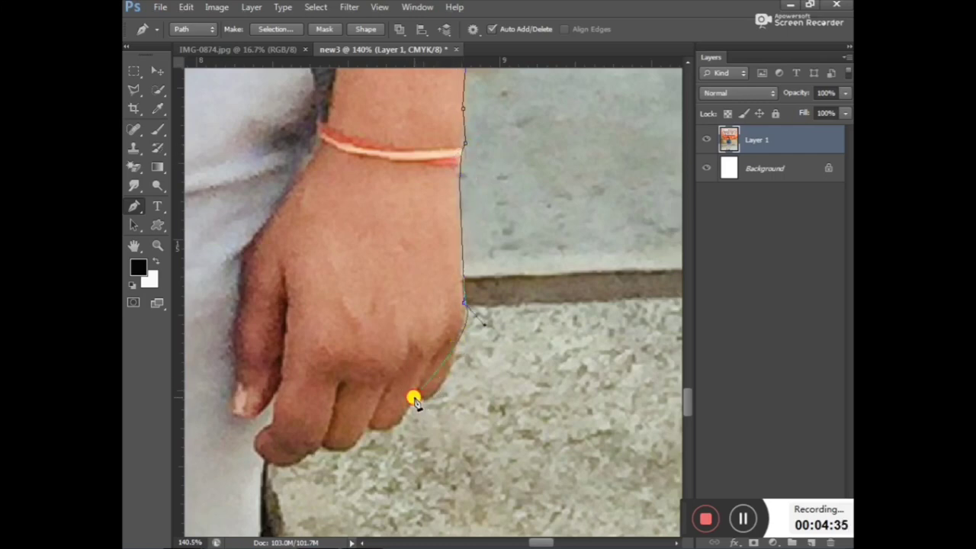
Curve the path around the knuckles to the fingertip with corner anchors.
mouse_move(413, 398)
left_mouse_down()
mouse_move(408, 409)
mouse_move(397, 366)
mouse_move(397, 373)
left_mouse_up()
left_click_drag(483, 324, 475, 328)
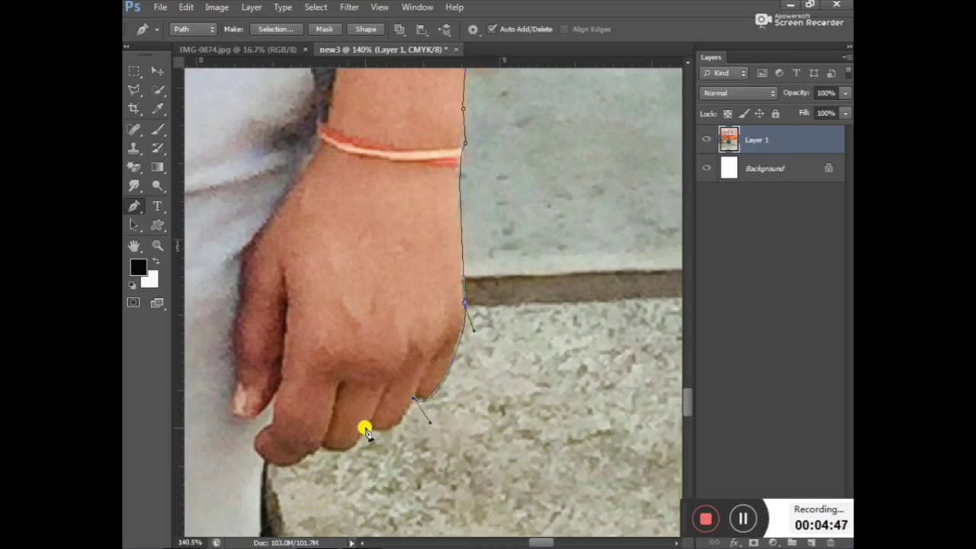
mouse_move(368, 431)
left_mouse_down()
mouse_move(303, 400)
mouse_move(326, 424)
left_mouse_up()
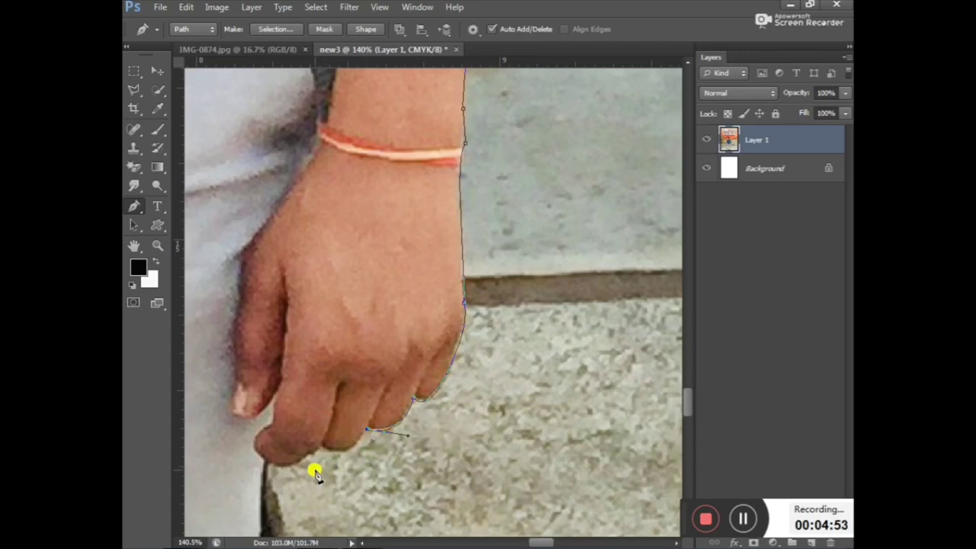
mouse_move(321, 446)
left_mouse_down()
mouse_move(325, 429)
mouse_move(283, 425)
left_mouse_up()
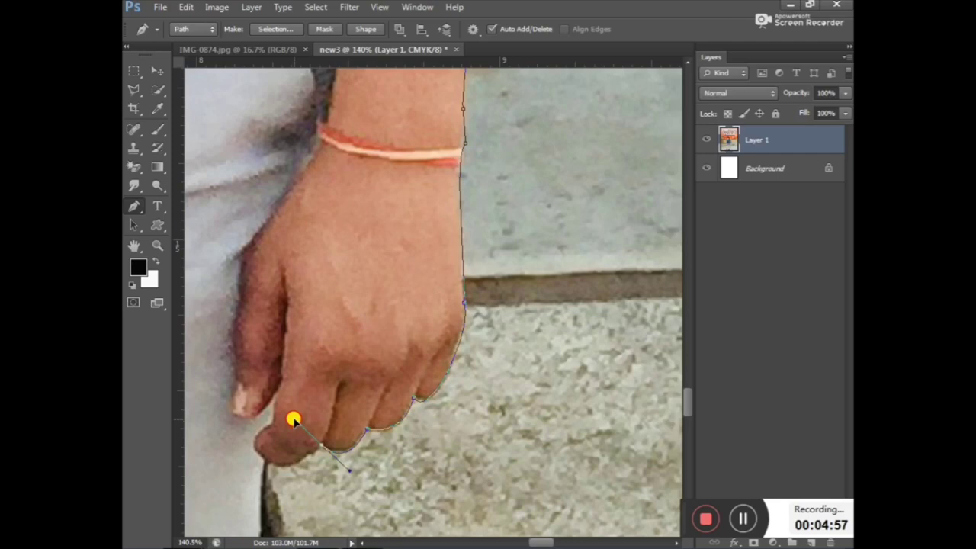
left_click(321, 449, "alt")
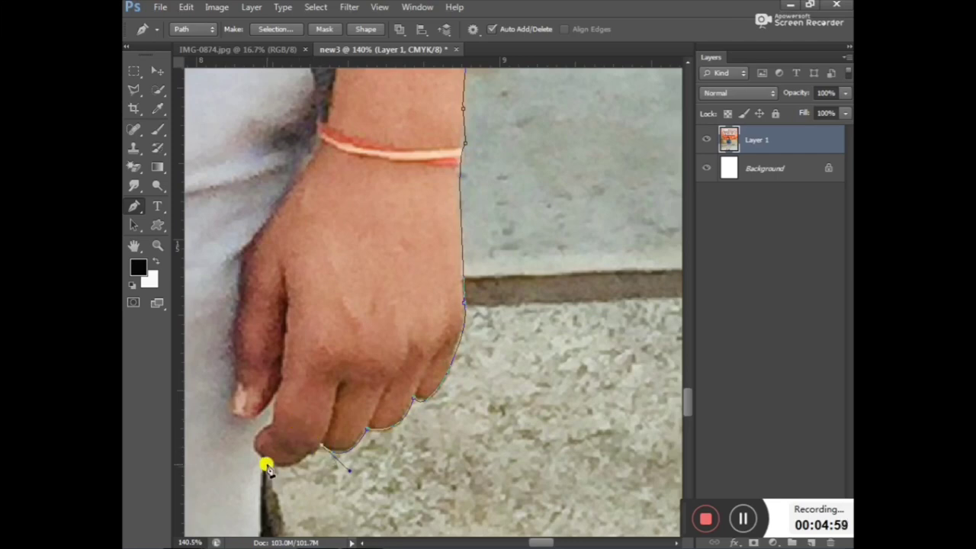
left_click_drag(266, 466, 256, 451)
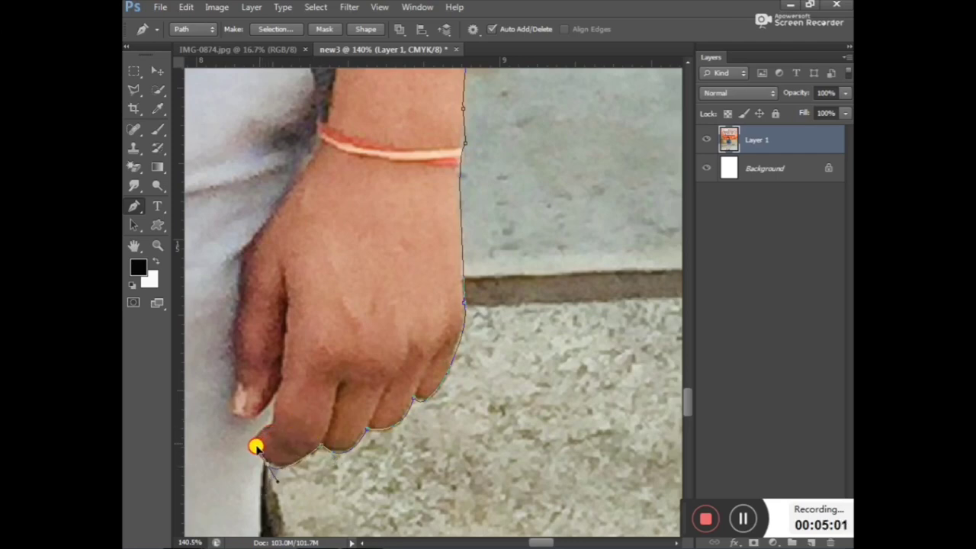
left_click(266, 464, "alt")
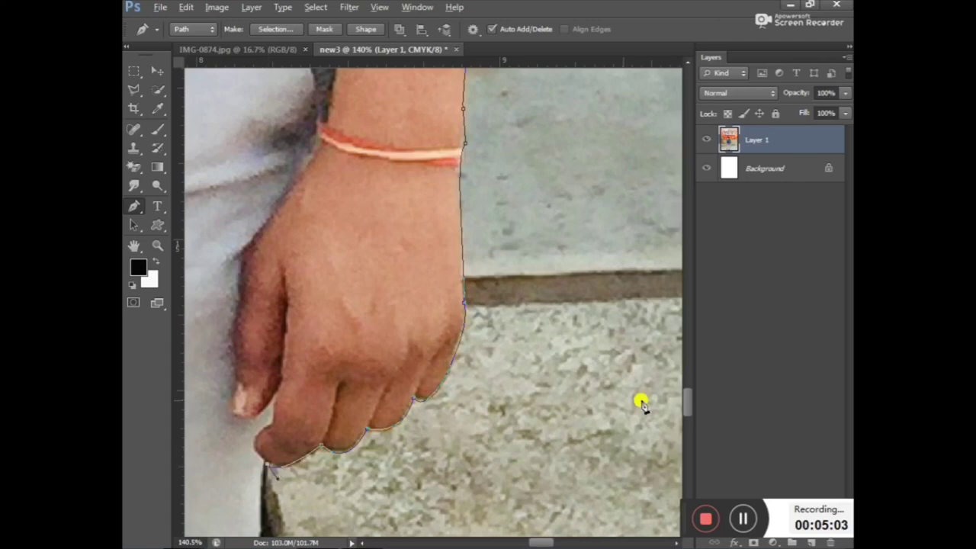
Add anchors beside the trouser leg where the finger meets the trousers.
left_click_drag(688, 398, 684, 423)
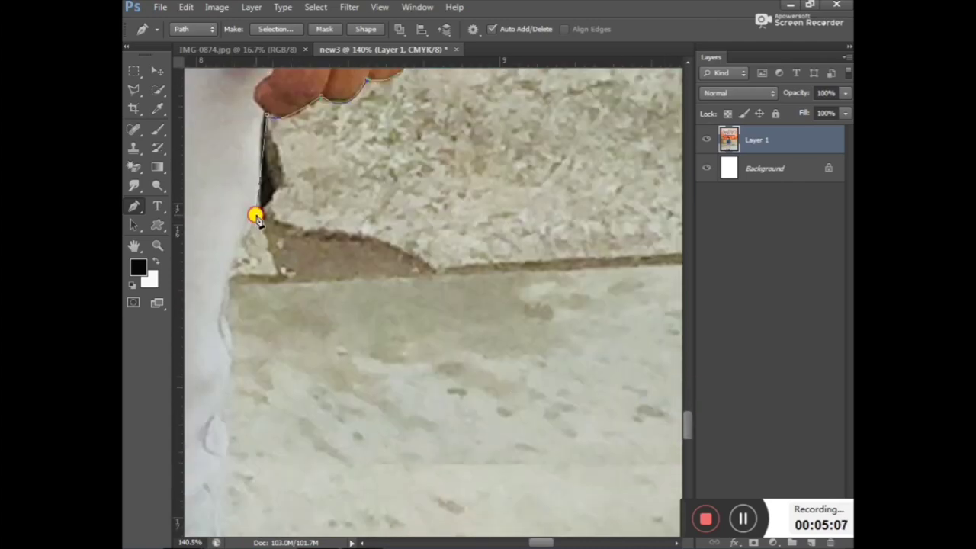
mouse_move(254, 215)
left_mouse_down()
mouse_move(240, 224)
mouse_move(257, 240)
mouse_move(254, 262)
mouse_move(274, 250)
mouse_move(259, 221)
mouse_move(247, 224)
left_mouse_up()
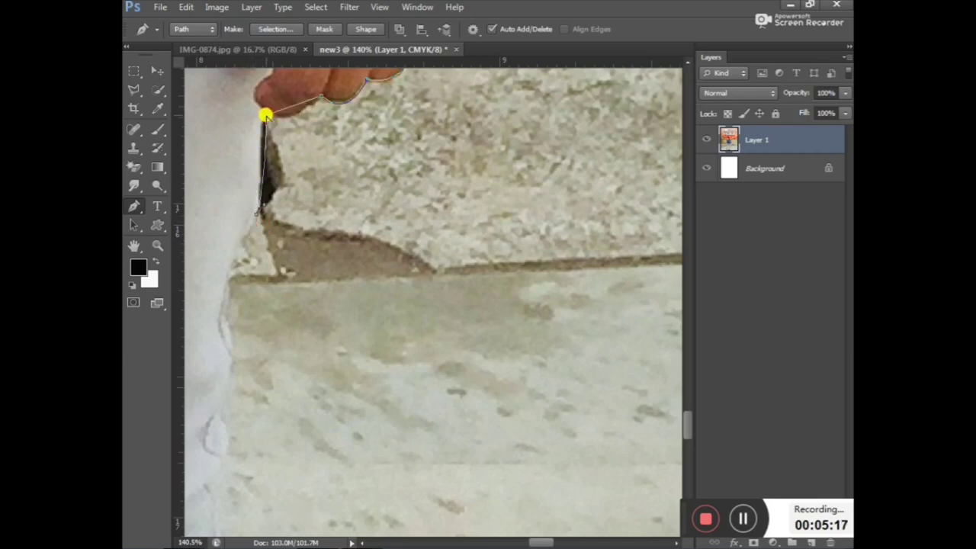
left_click(266, 116)
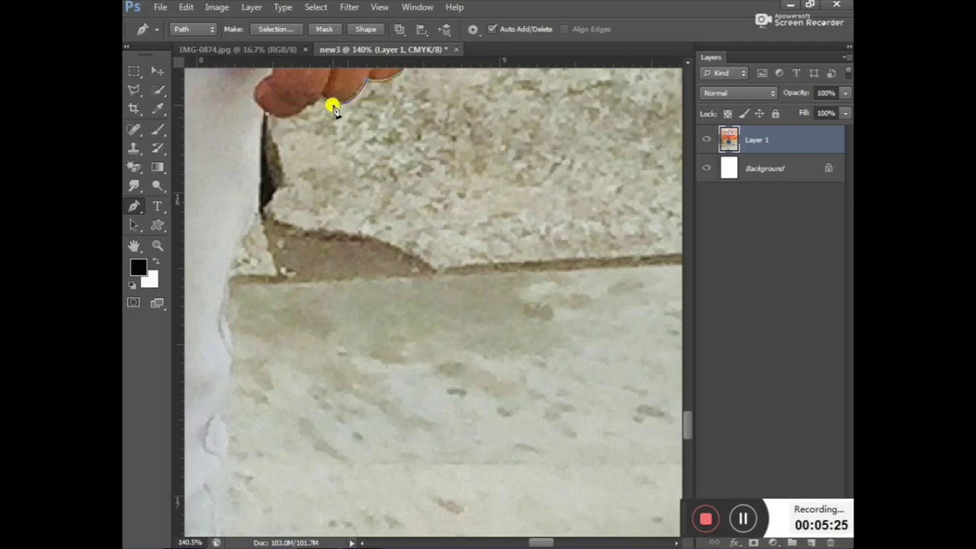
scroll(326, 109, "up", 2)
scroll(327, 107, "up", 2)
scroll(328, 103, "up", 3)
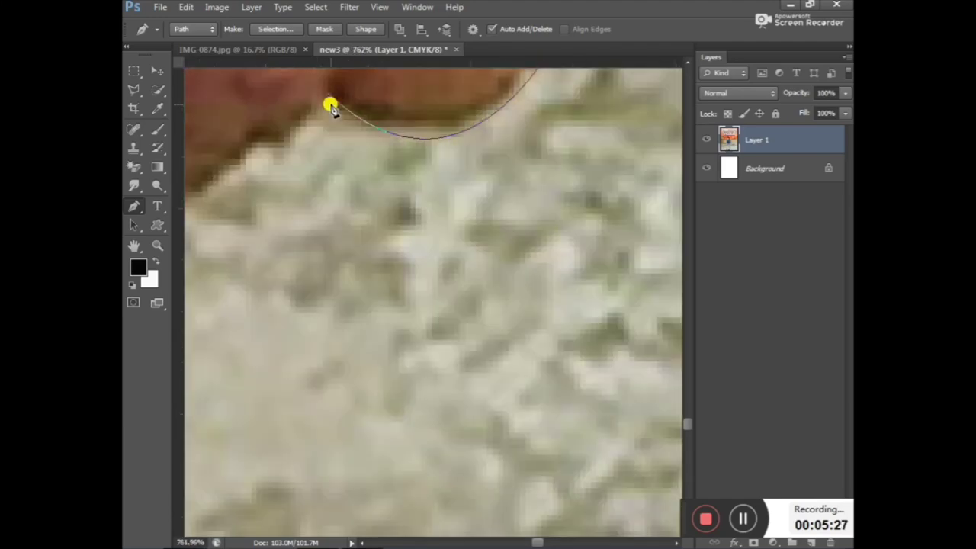
scroll(328, 99, "up", 2)
scroll(328, 95, "down", 5)
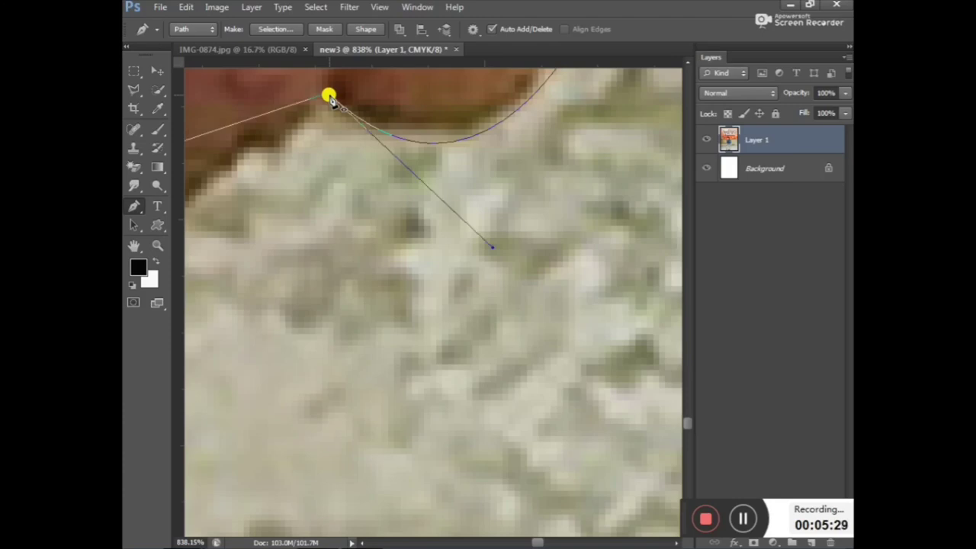
scroll(249, 137, "down", 1)
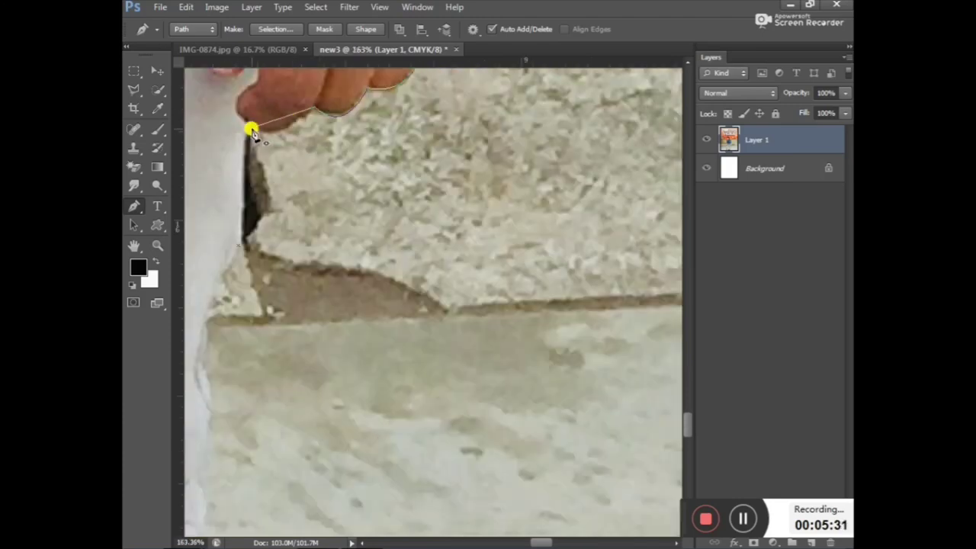
left_click(249, 127)
Add a curved anchor along the last finger's underside.
scroll(317, 111, "up", 3)
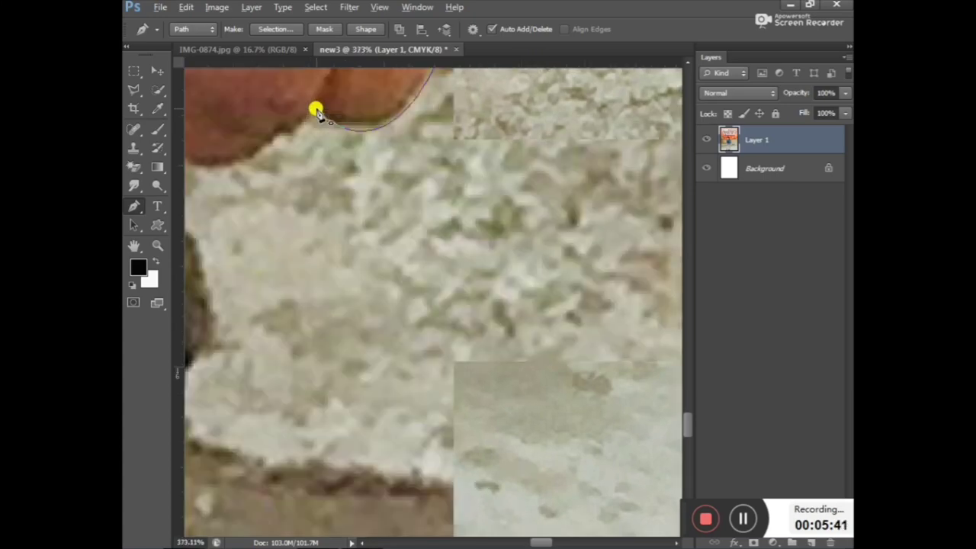
scroll(317, 111, "up", 2)
left_click_drag(314, 112, 442, 229)
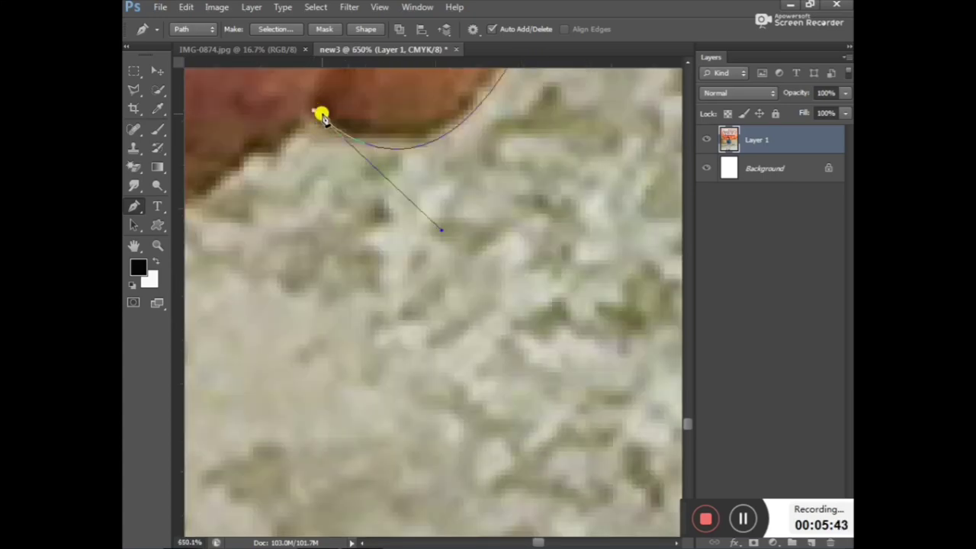
scroll(218, 146, "down", 3)
scroll(212, 179, "down", 3)
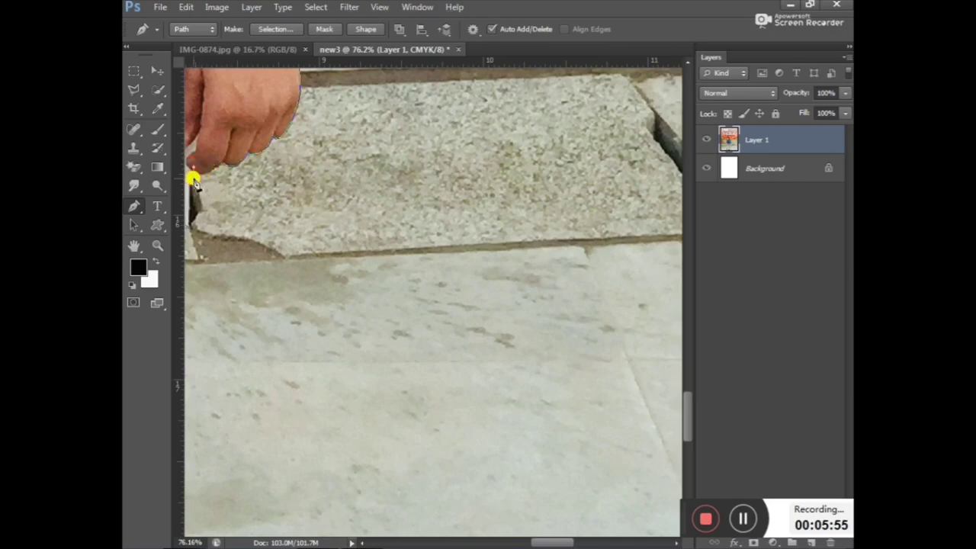
Add a curved anchor at the fingertip, removing its back handle for a sharp corner.
scroll(217, 172, "up", 3)
scroll(217, 177, "up", 2)
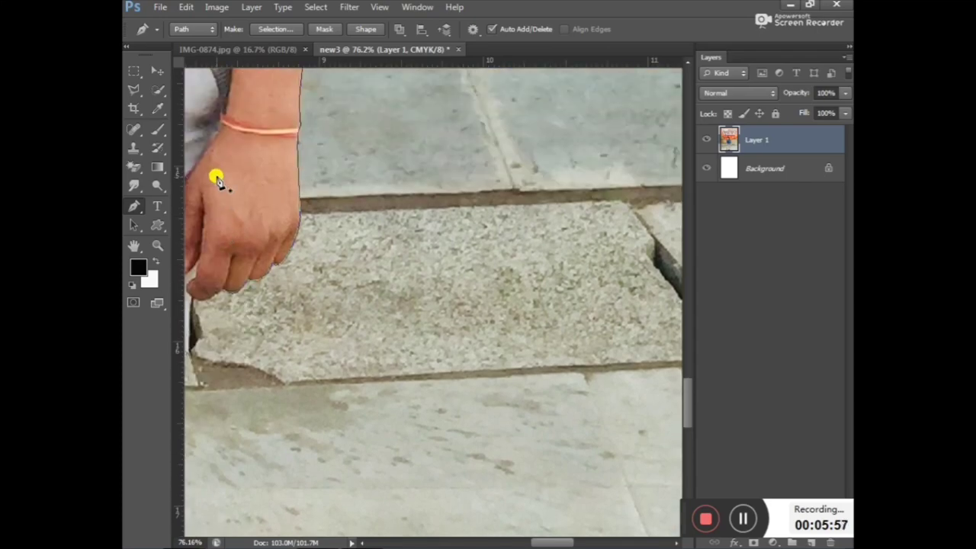
scroll(213, 305, "up", 1)
scroll(218, 279, "up", 4)
scroll(240, 273, "up", 2)
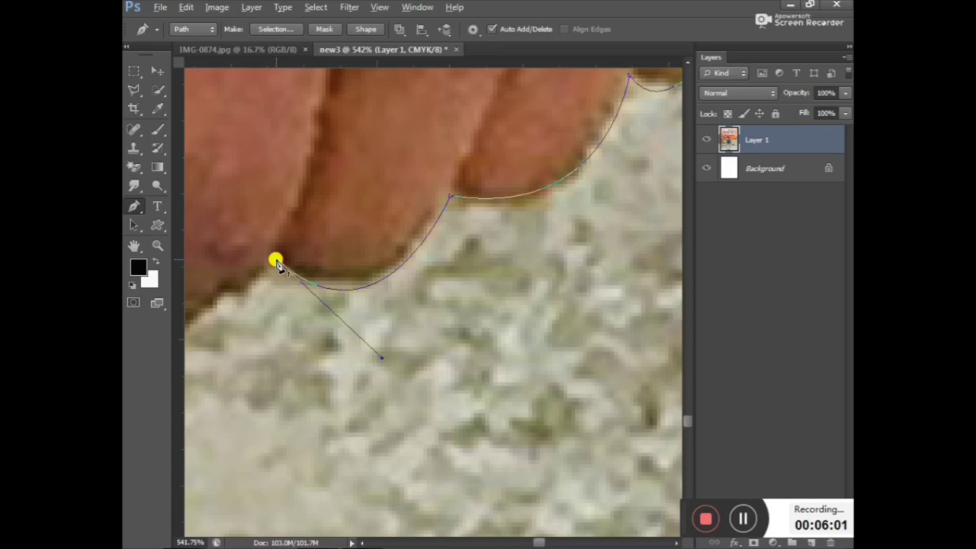
scroll(262, 274, "down", 2)
scroll(252, 276, "down", 3)
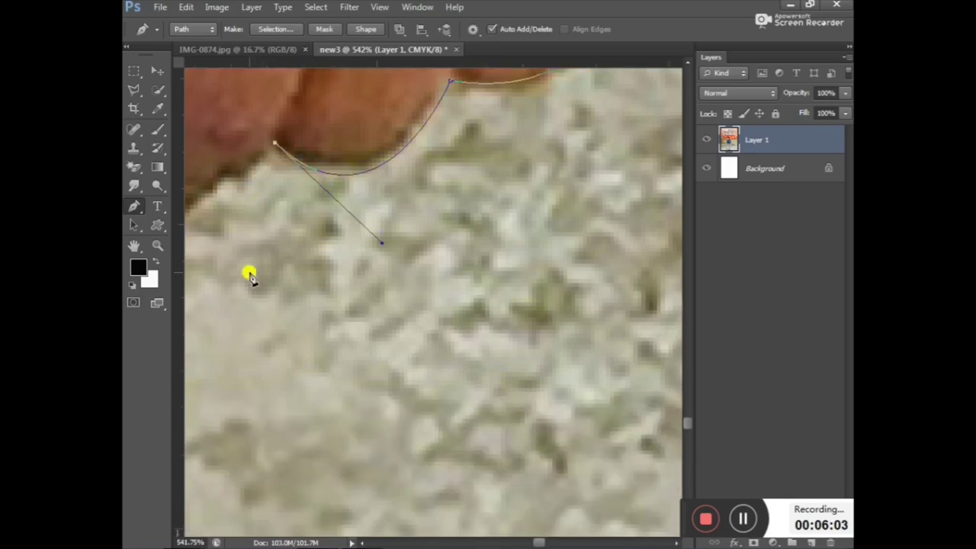
scroll(229, 267, "down", 2)
scroll(195, 256, "down", 2)
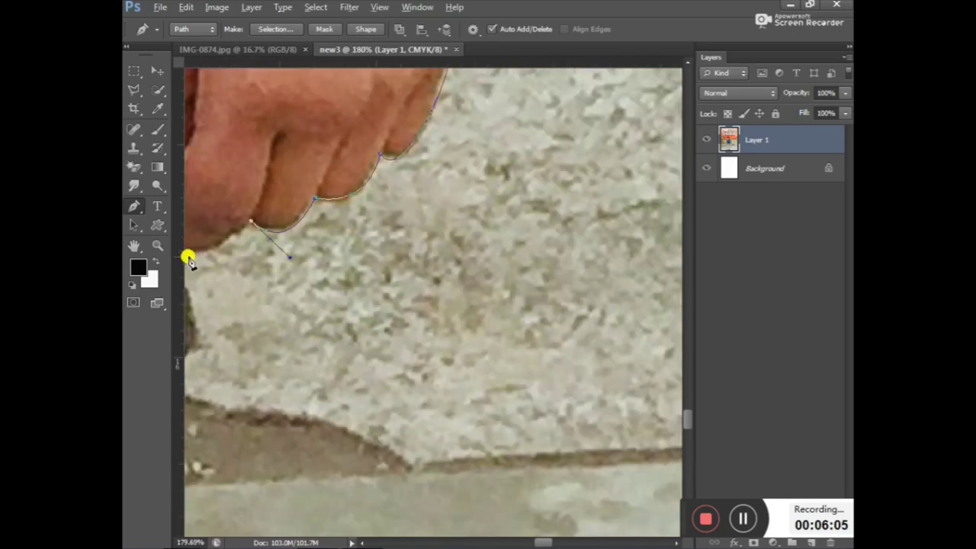
left_click_drag(551, 540, 542, 542)
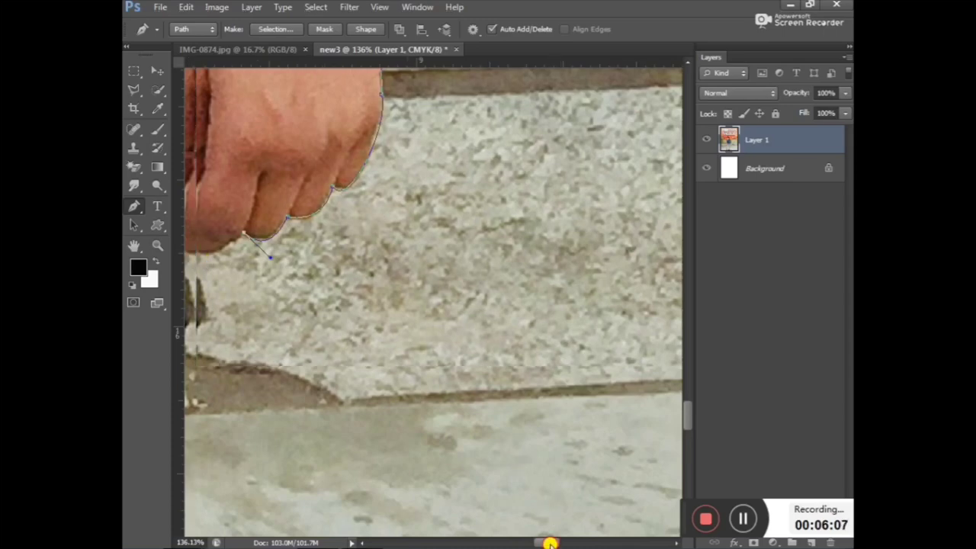
scroll(364, 246, "up", 2)
scroll(373, 253, "up", 2)
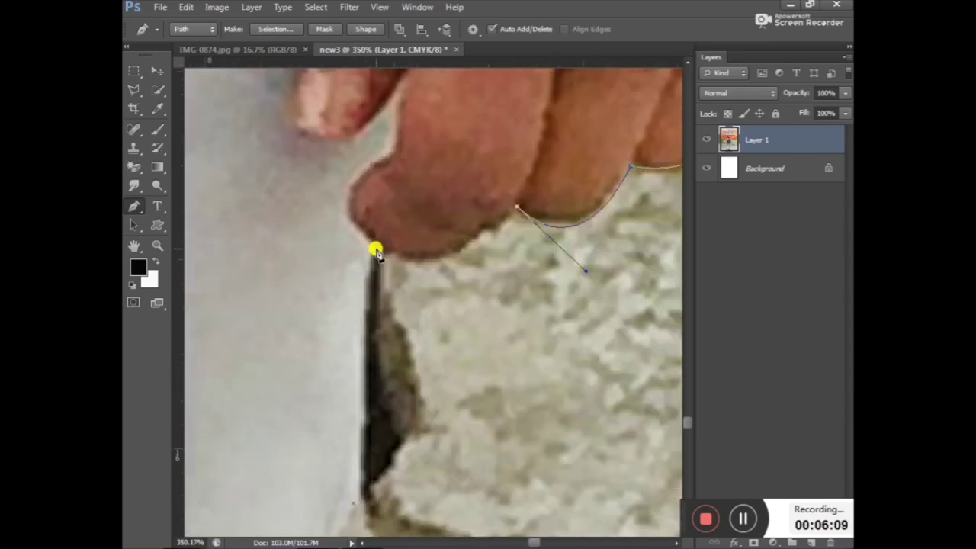
mouse_move(376, 249)
left_mouse_down()
mouse_move(369, 185)
mouse_move(349, 198)
left_mouse_up()
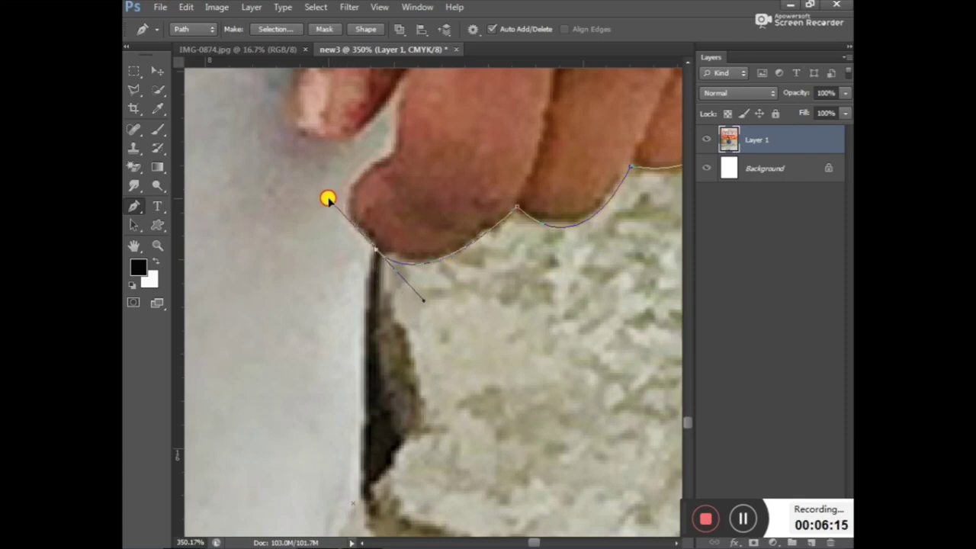
left_click_drag(349, 198, 328, 200)
left_click(374, 251, "alt")
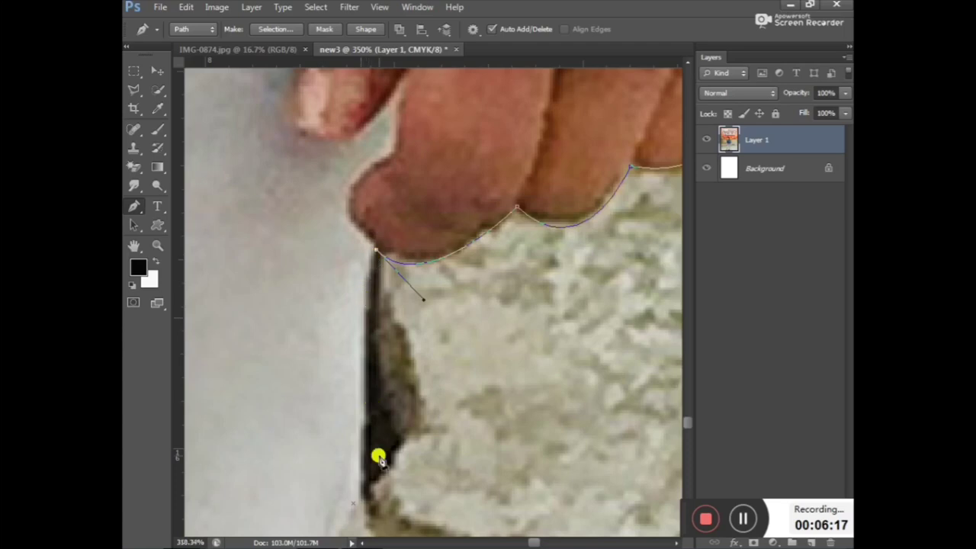
Place an anchor down the trouser leg's outer edge.
scroll(360, 488, "down", 1)
left_click_drag(359, 480, 349, 523)
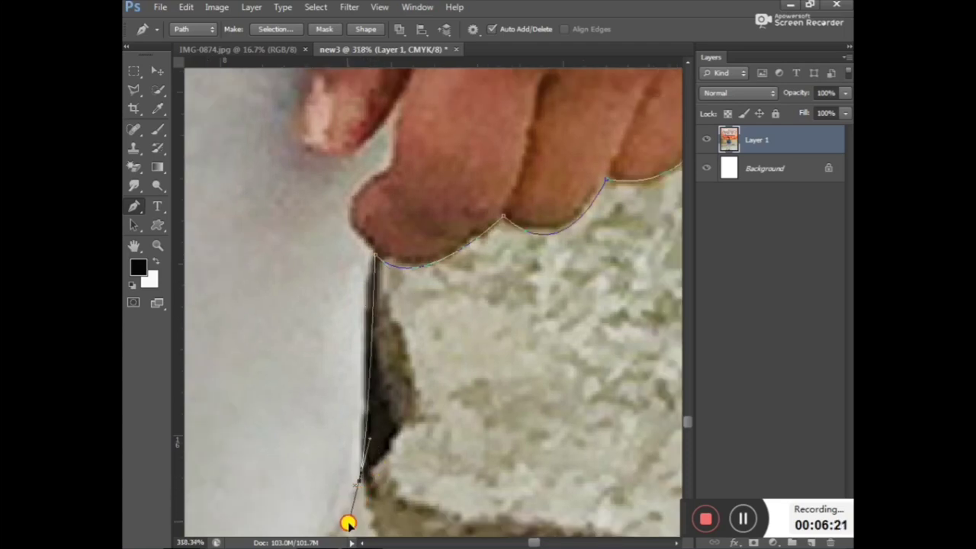
scroll(685, 421, "down", 5)
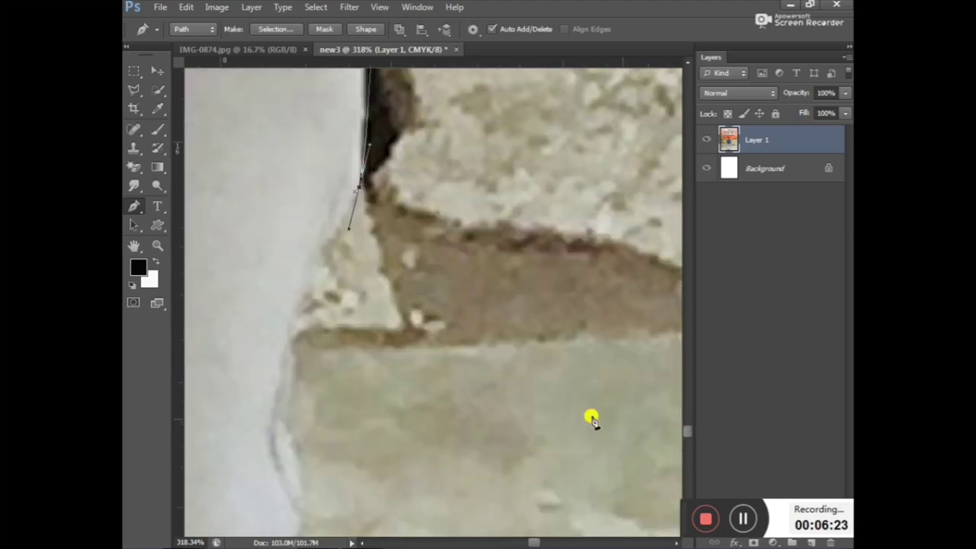
Add a curved anchor further down the leg, removing its handles to straighten the segment.
mouse_move(294, 517)
left_mouse_down()
mouse_move(372, 544)
mouse_move(339, 526)
left_mouse_up()
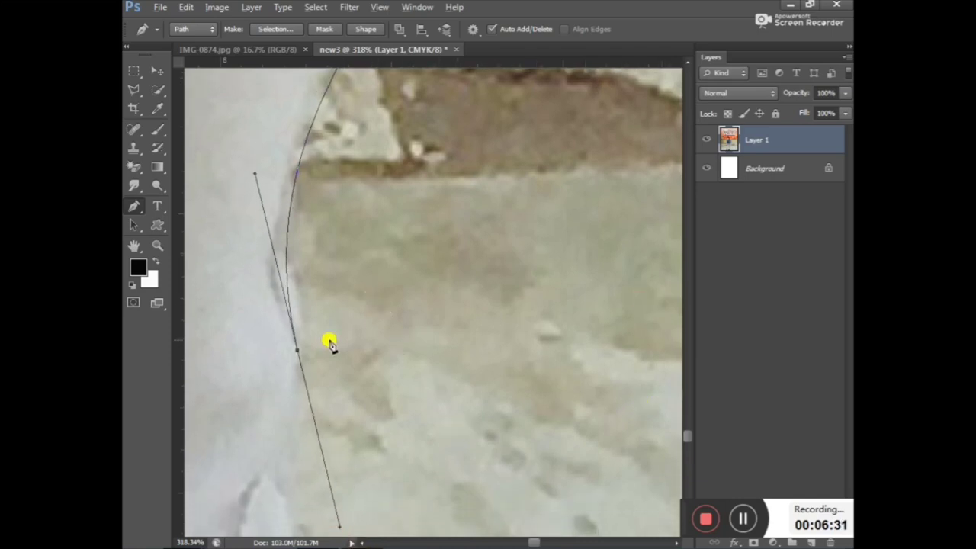
left_click(297, 351, "alt")
key("ctrl+z")
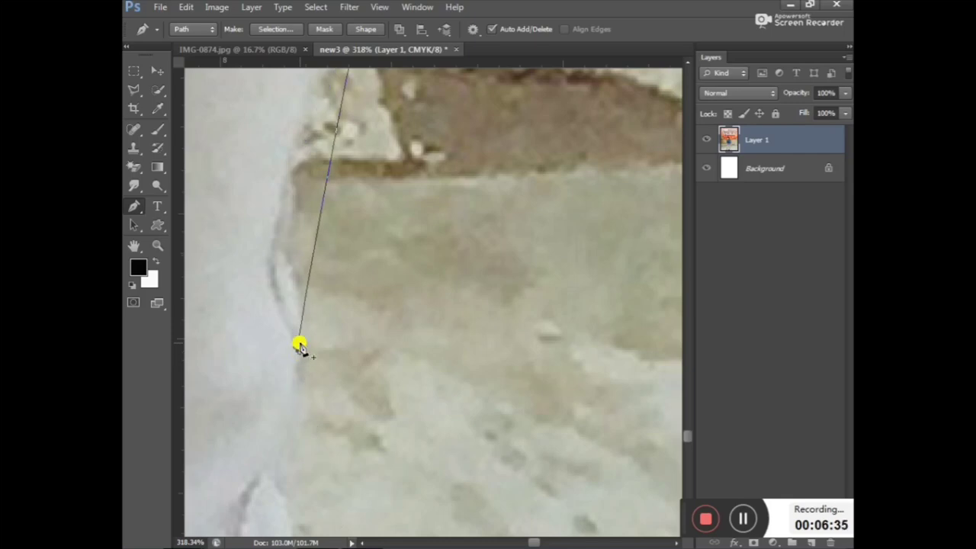
left_click(299, 347)
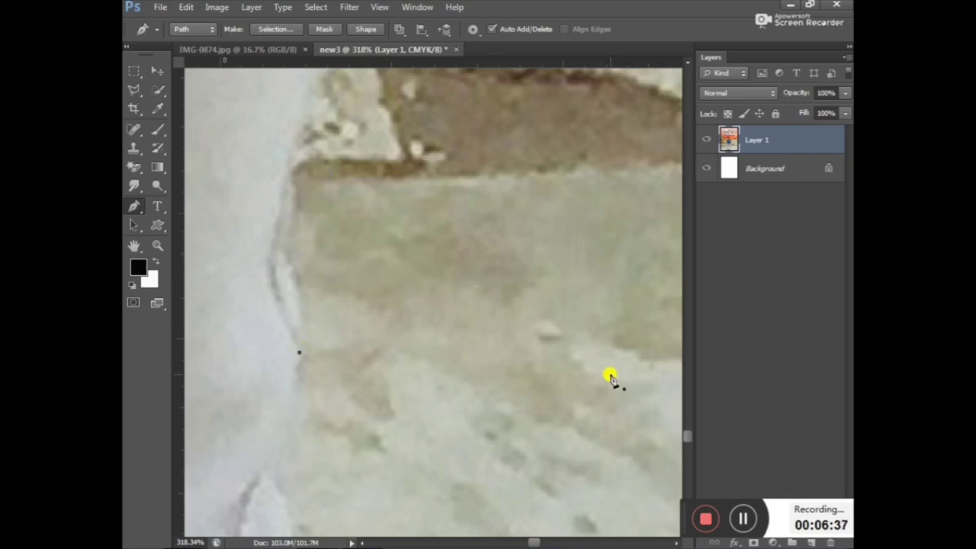
scroll(312, 187, "down", 2, "alt")
scroll(323, 170, "down", 1, "alt")
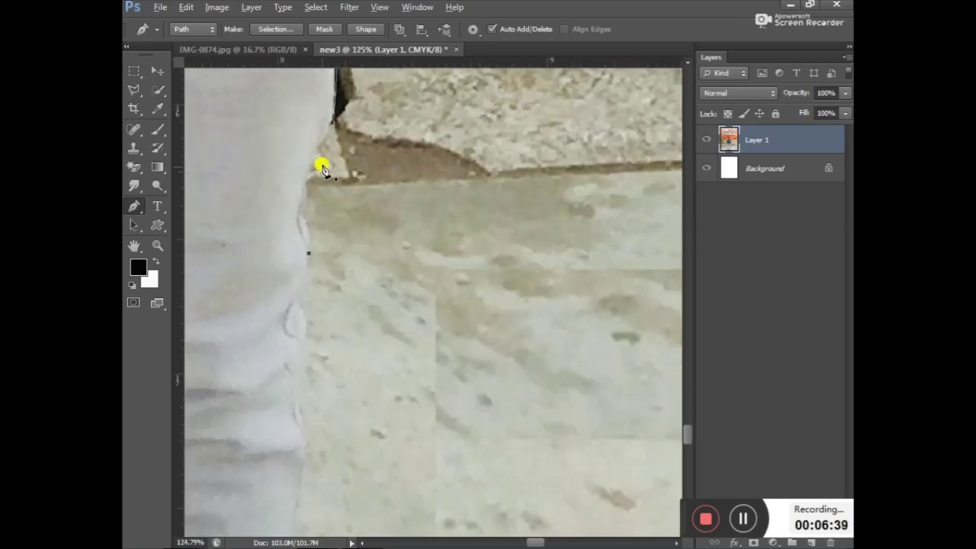
scroll(331, 122, "up", 1, "alt")
scroll(331, 122, "up", 3, "alt")
scroll(356, 159, "up", 3, "alt")
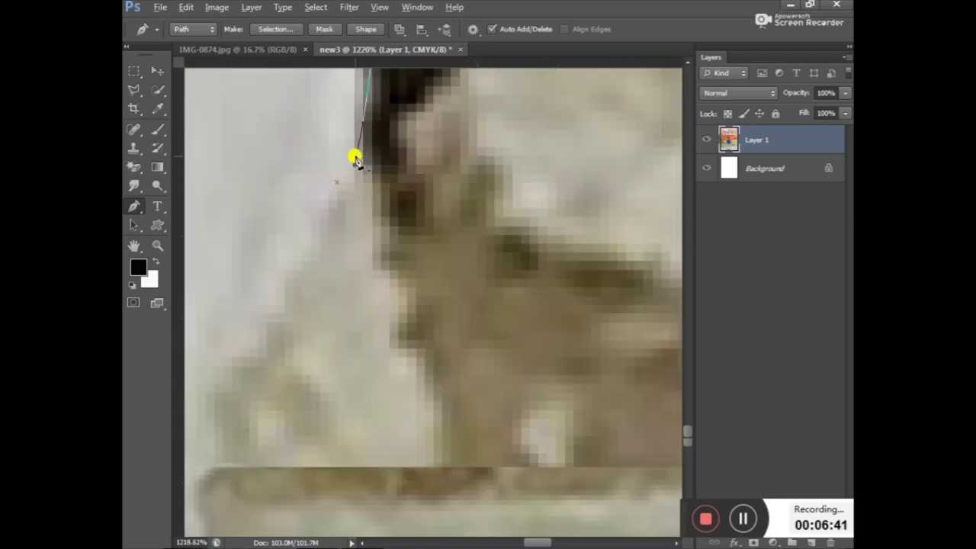
Add curved points down the trouser edge, reshaping the curves to hug the leg outline.
left_click(355, 162)
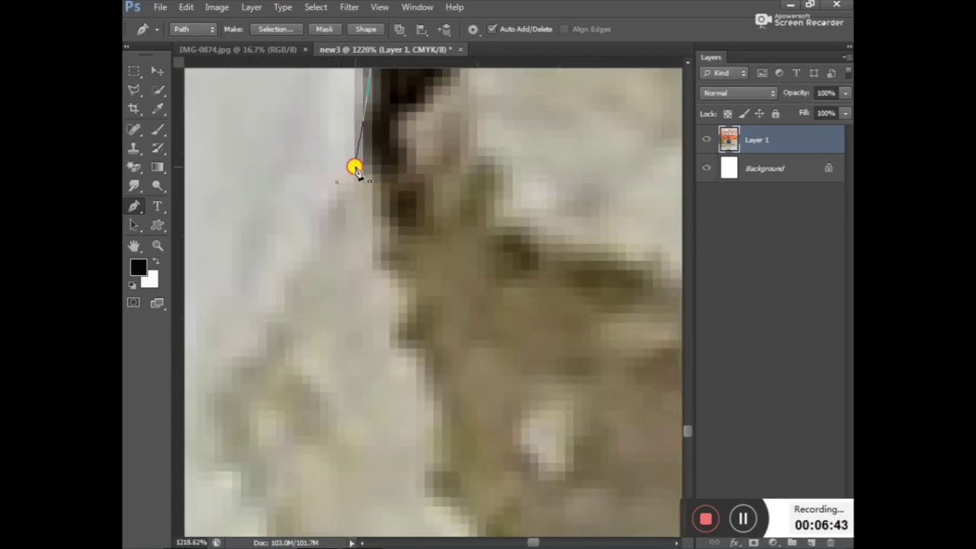
scroll(333, 194, "down", 3, "alt")
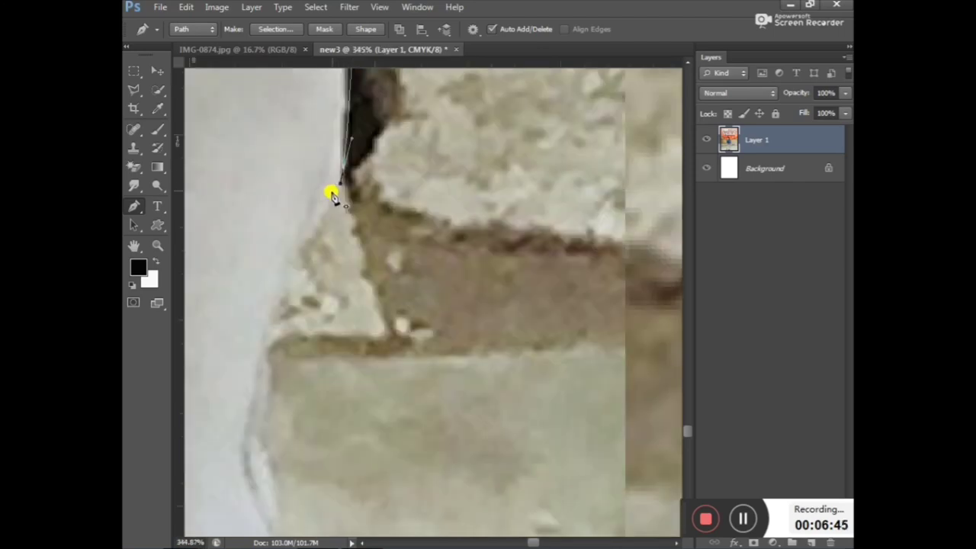
scroll(333, 194, "down", 2)
left_click(297, 277)
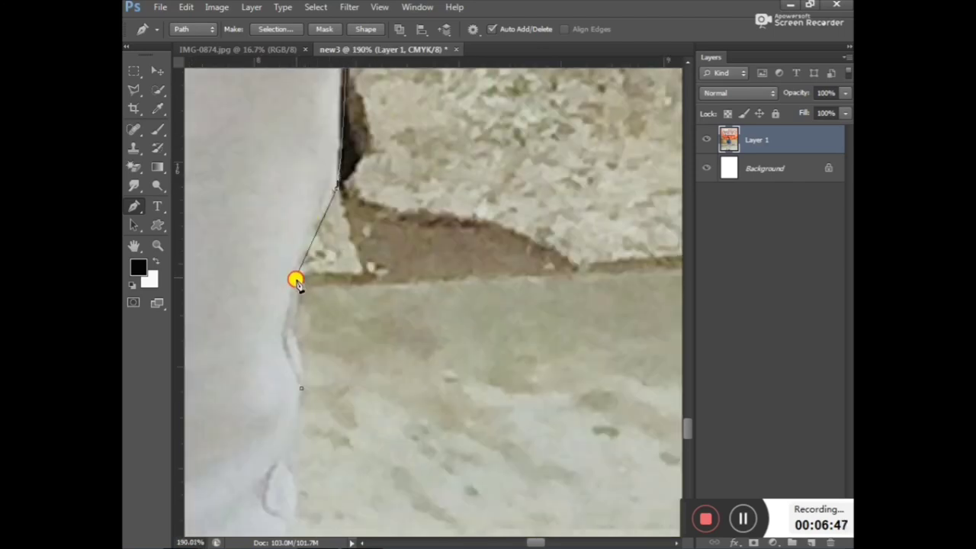
left_click_drag(296, 279, 292, 315)
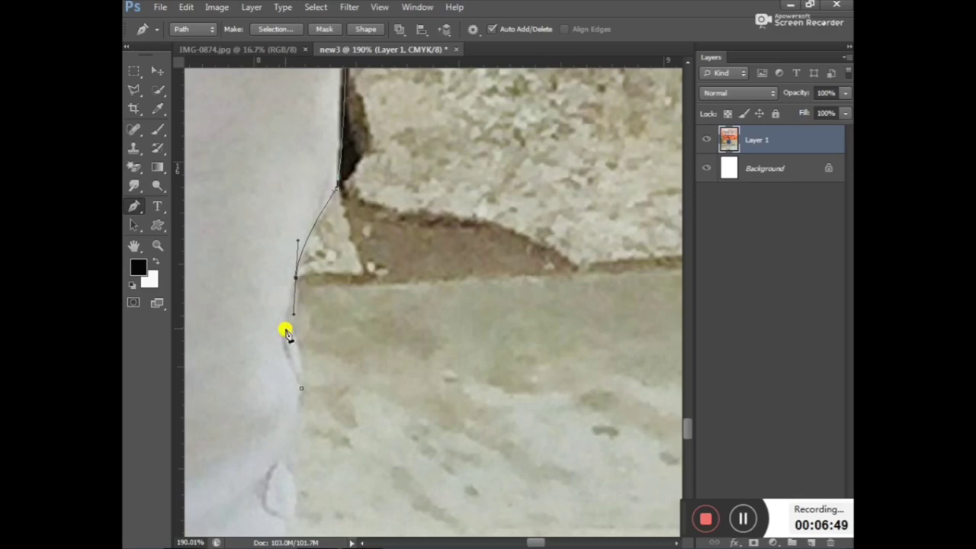
left_click_drag(301, 384, 300, 406)
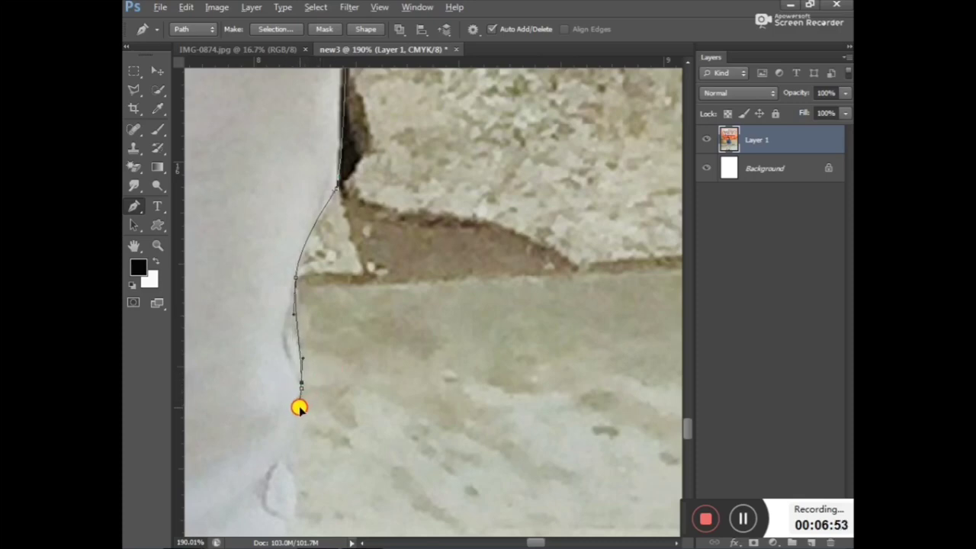
left_click_drag(293, 314, 278, 328)
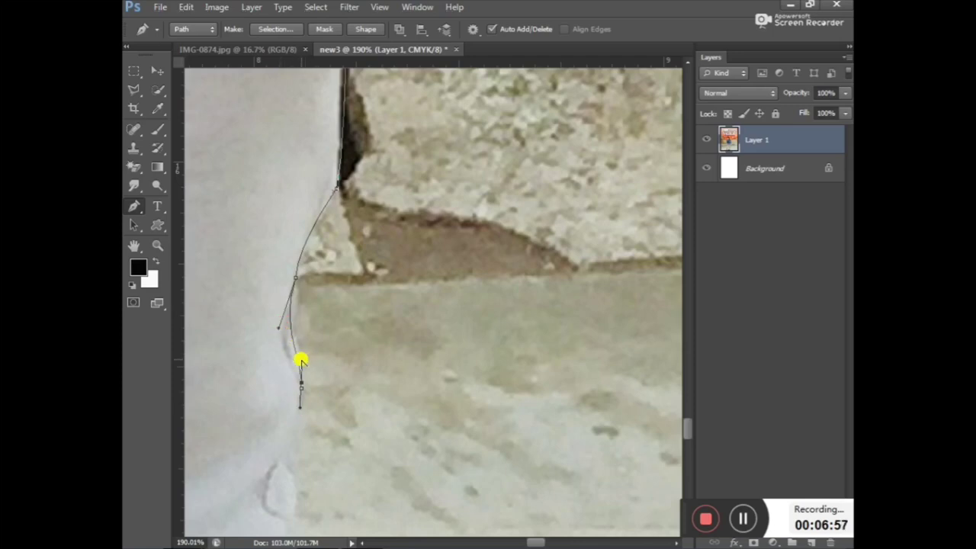
mouse_move(301, 360)
left_mouse_down()
mouse_move(310, 367)
mouse_move(297, 353)
left_mouse_up()
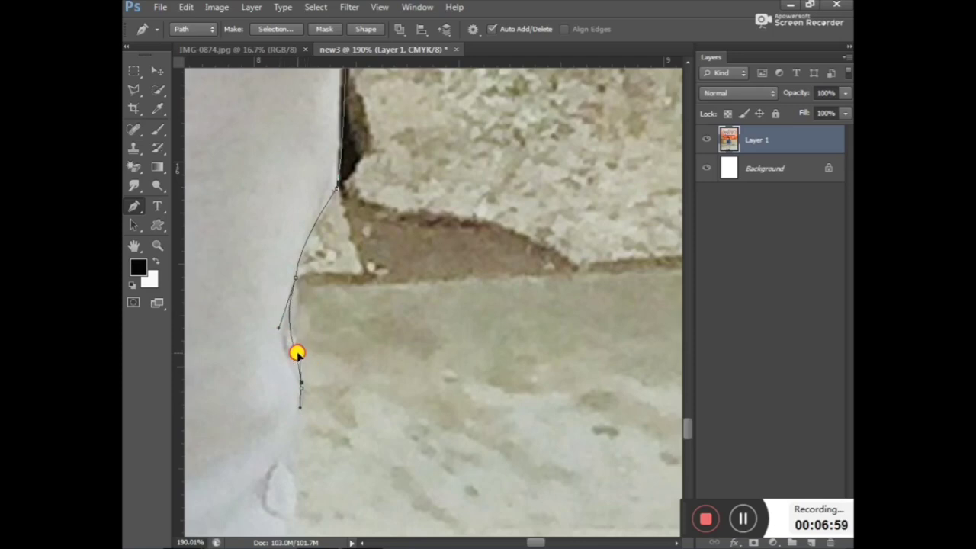
Add a curved point down the trouser edge, undo a stray looping segment, and resume the path.
left_click_drag(689, 430, 688, 436)
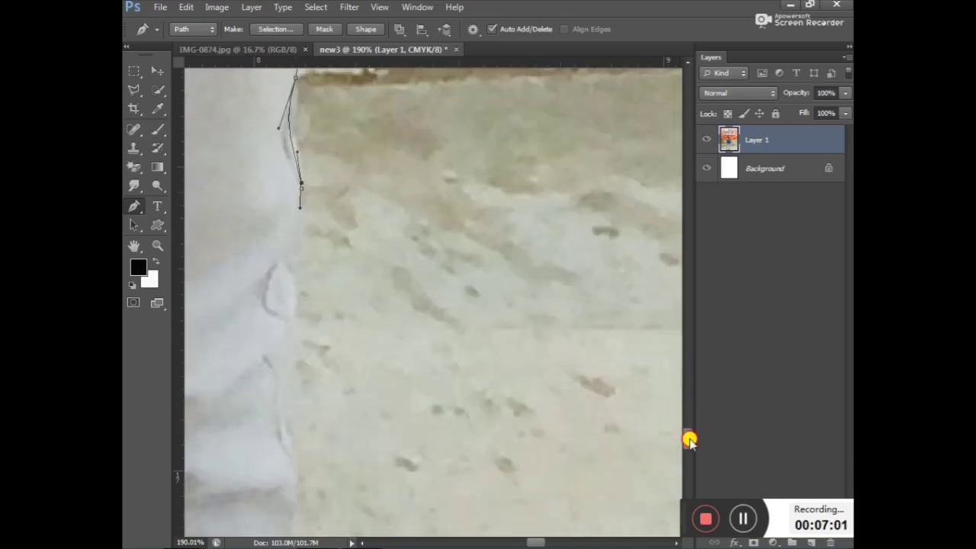
mouse_move(292, 283)
left_mouse_down()
mouse_move(322, 269)
mouse_move(321, 289)
left_mouse_up()
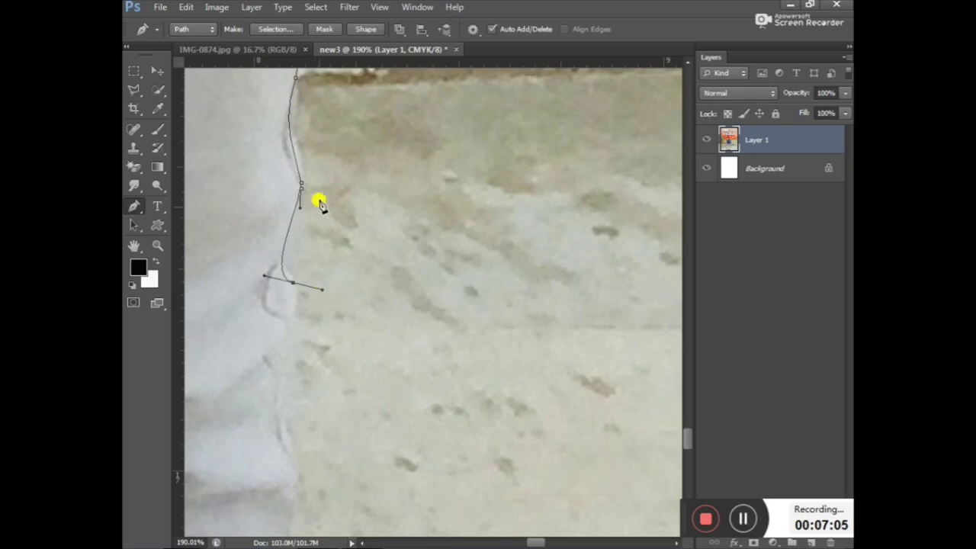
left_click_drag(301, 208, 309, 204)
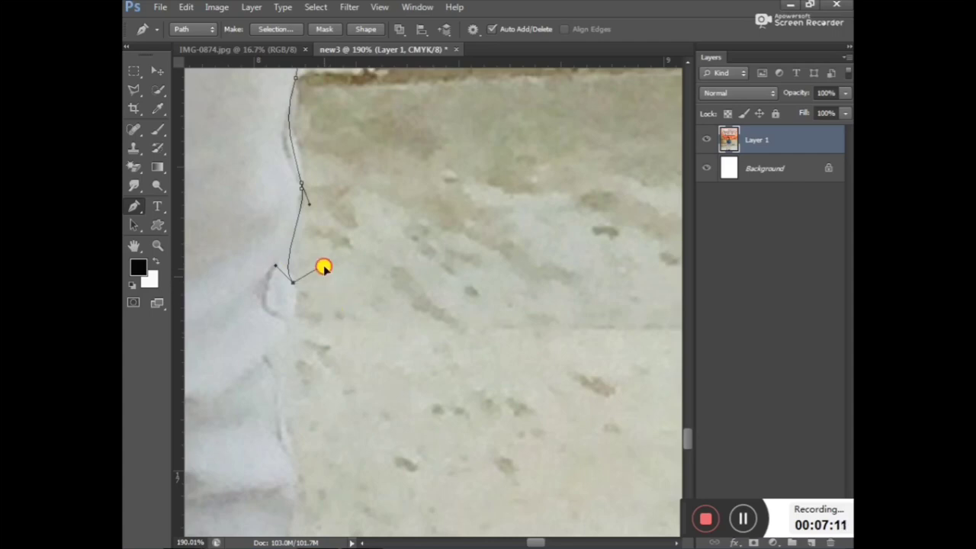
left_click(302, 192)
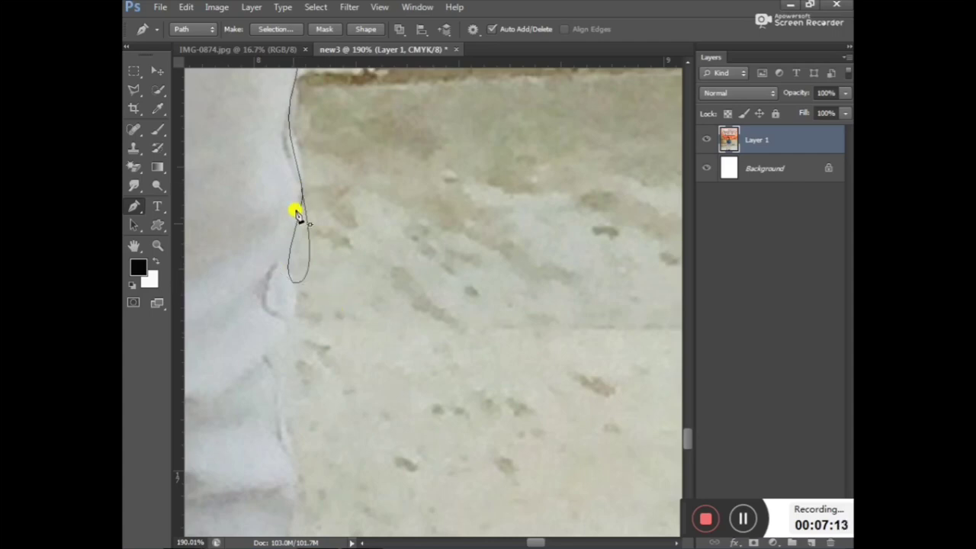
left_click(303, 265)
key("ctrl+z")
left_click(302, 188)
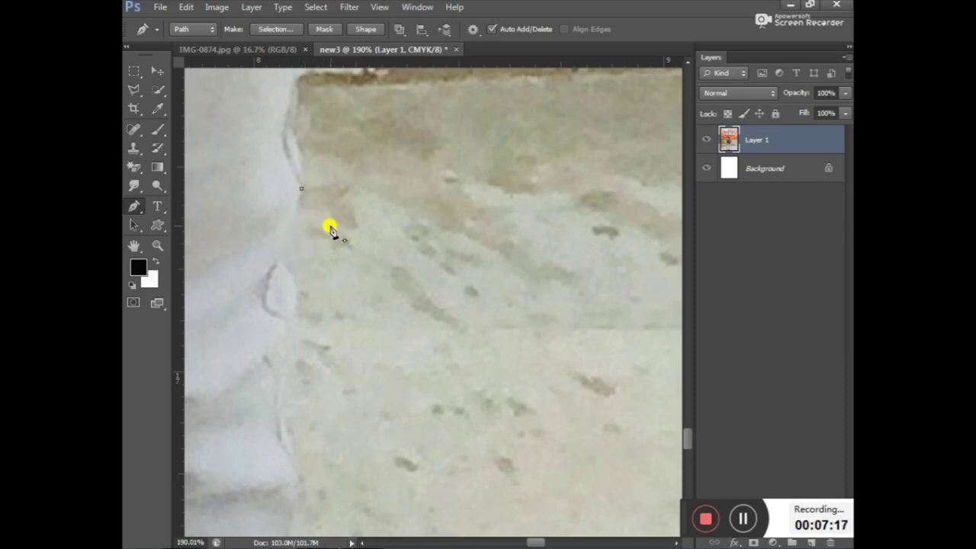
left_click(306, 185, "ctrl")
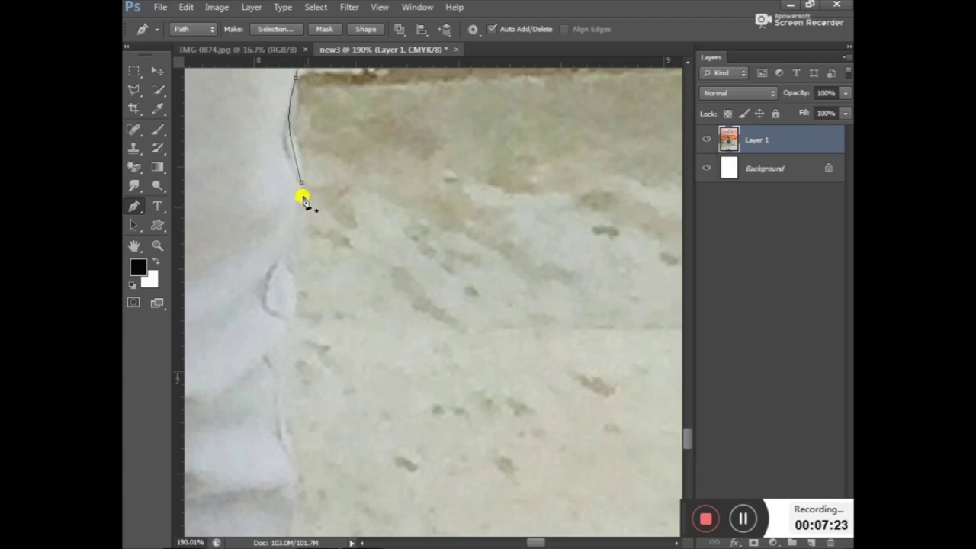
left_click(281, 260)
Add curved points lower along the trouser edge, undoing a misplaced point.
scroll(303, 191, "up", 1)
scroll(299, 236, "up", 1)
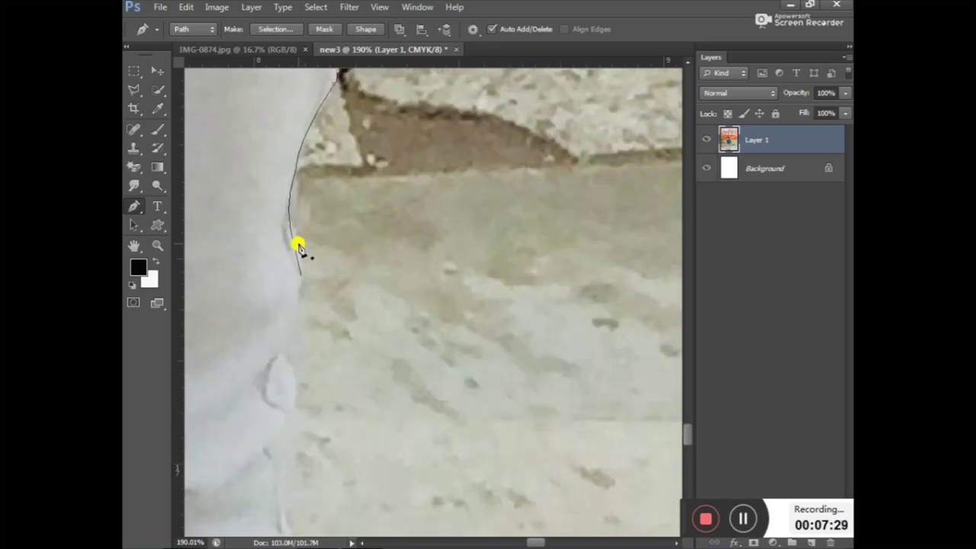
scroll(297, 281, "up", 1)
scroll(309, 281, "up", 1)
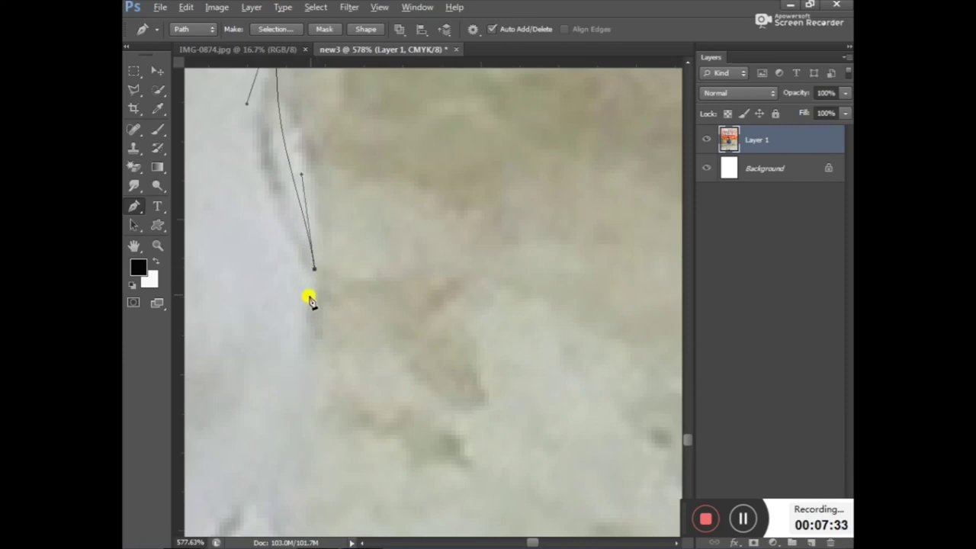
scroll(299, 313, "down", 1)
scroll(297, 319, "down", 1)
scroll(295, 328, "down", 2)
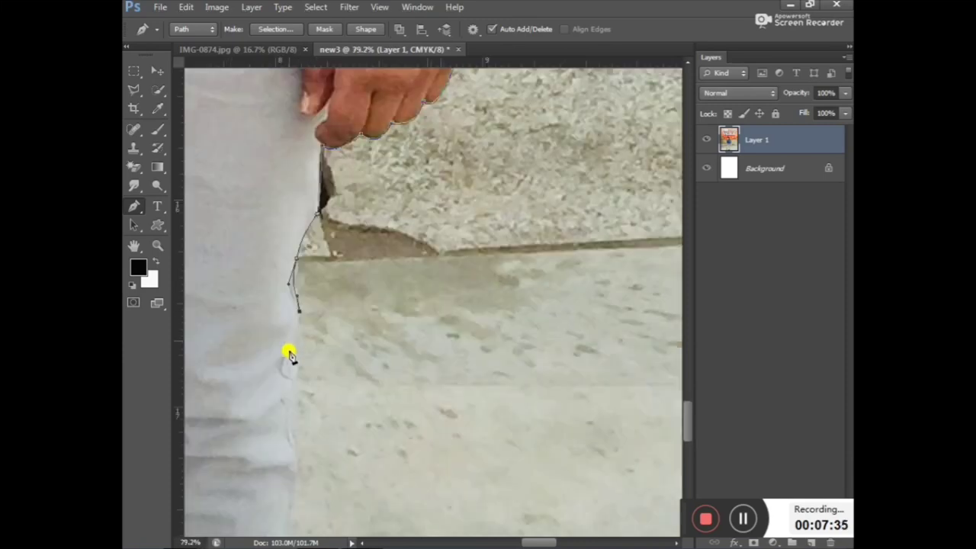
scroll(295, 347, "up", 1)
scroll(296, 364, "up", 1)
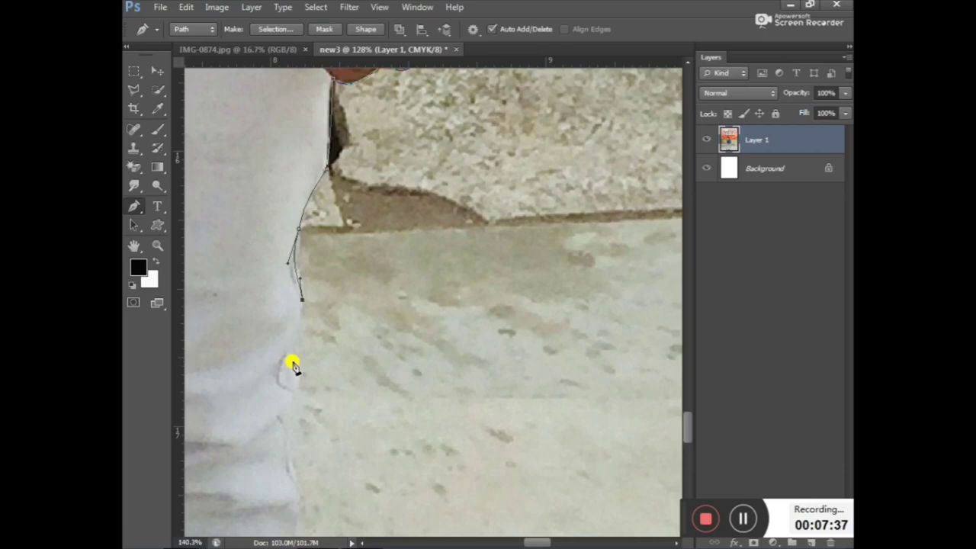
scroll(296, 365, "up", 1)
mouse_move(290, 341)
left_mouse_down()
mouse_move(275, 336)
mouse_move(280, 365)
left_mouse_up()
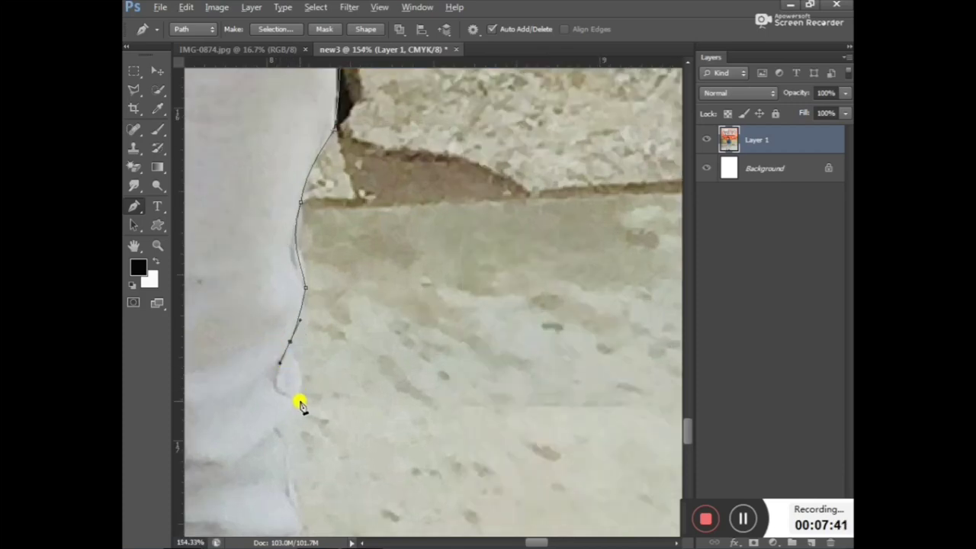
mouse_move(298, 401)
left_mouse_down()
mouse_move(328, 389)
mouse_move(334, 403)
left_mouse_up()
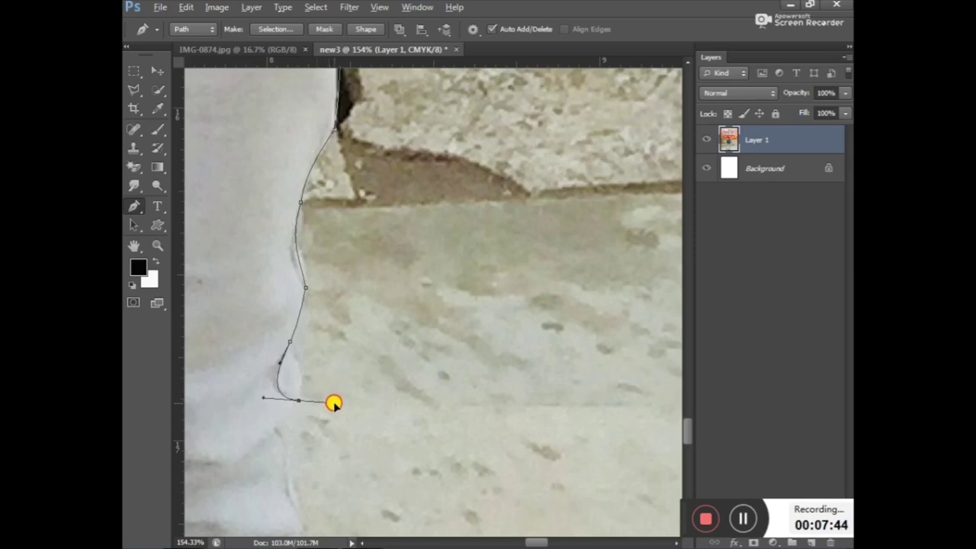
left_click(290, 343)
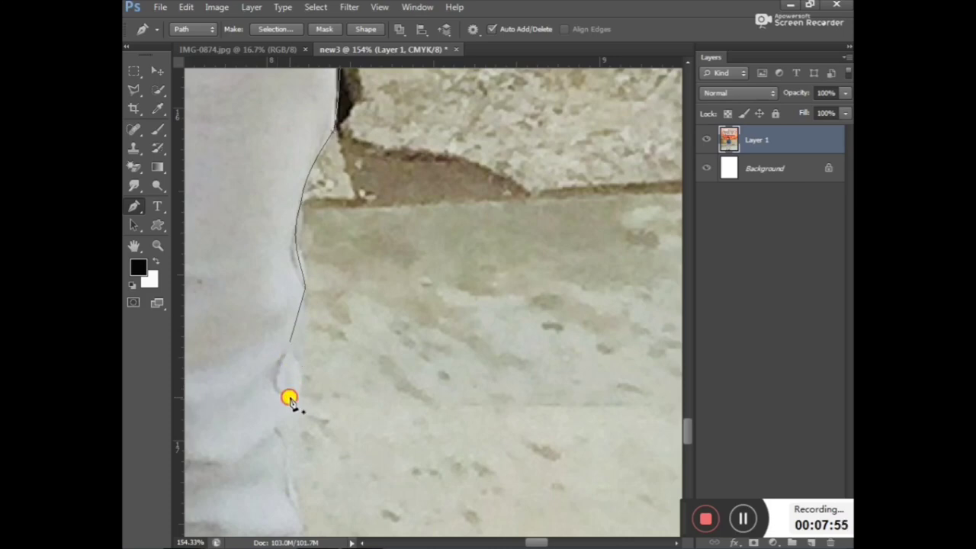
left_click(289, 397)
key("ctrl+z")
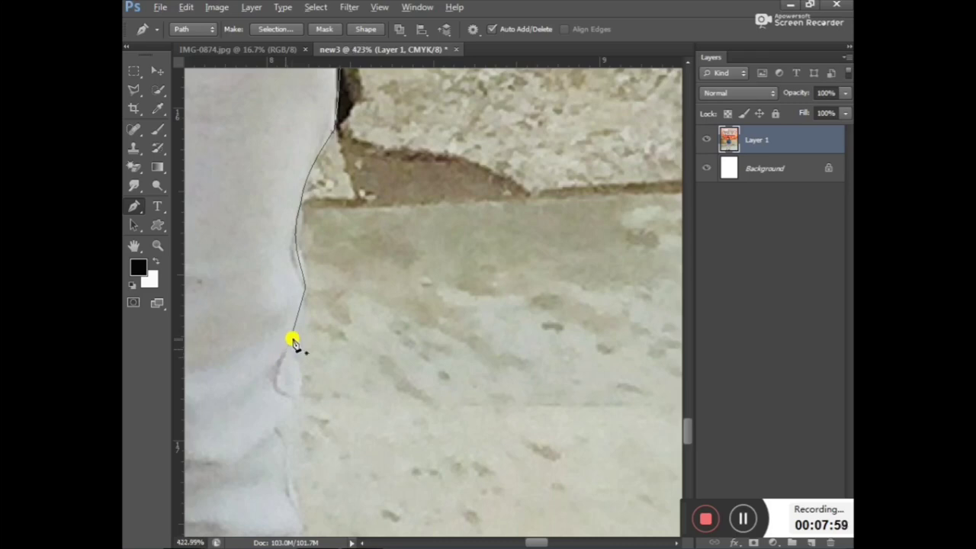
Continue curved anchors below the step to the lower leg, dropping the trailing handle.
scroll(296, 341, "up", 5)
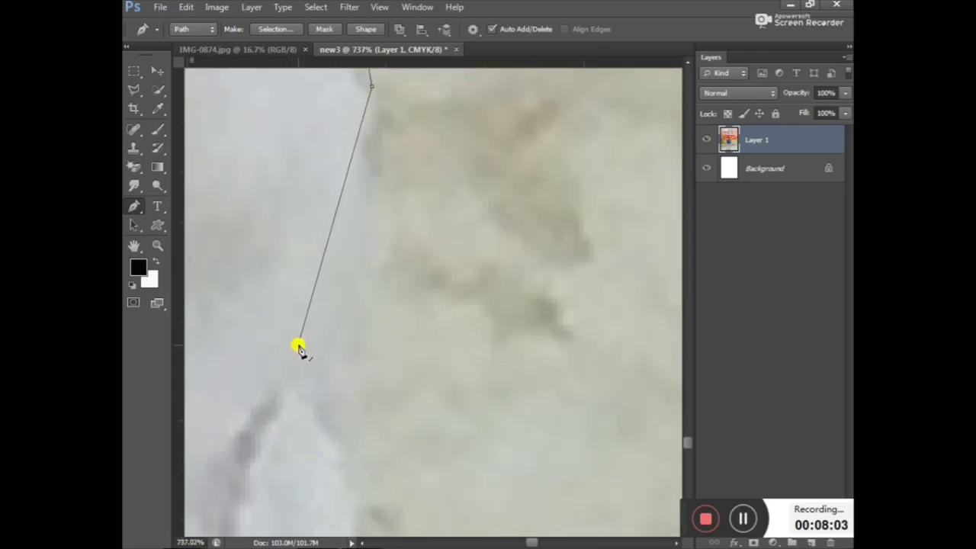
scroll(305, 338, "down", 4)
scroll(305, 338, "down", 2)
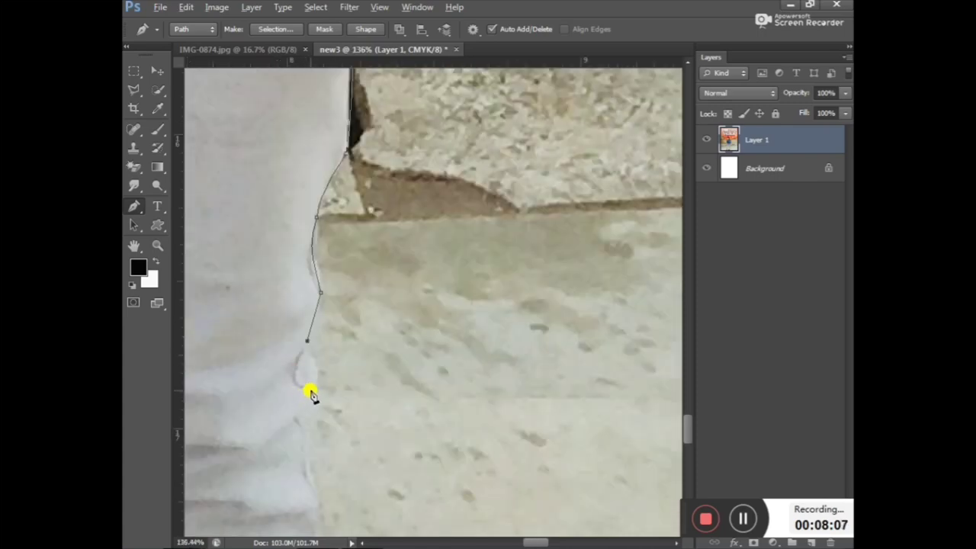
left_click_drag(310, 390, 339, 389)
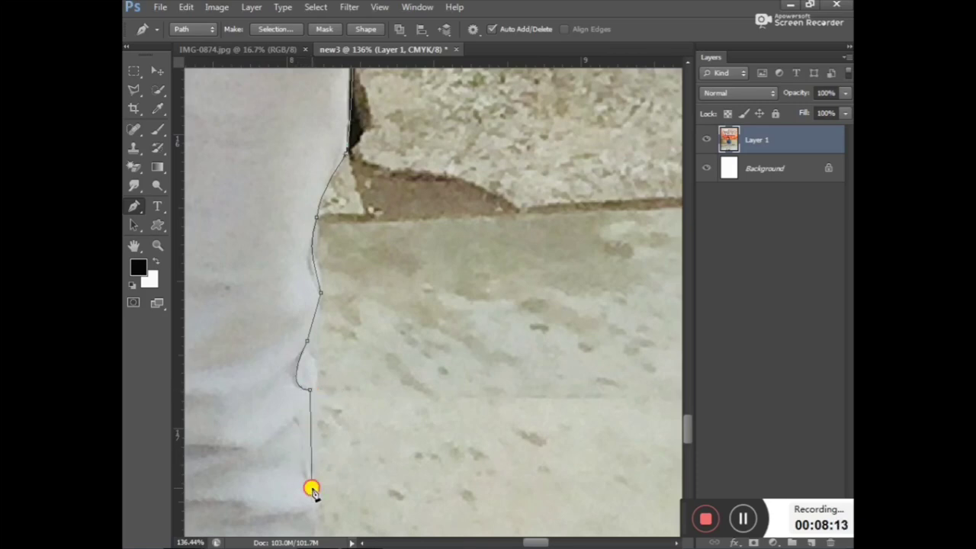
left_click_drag(312, 487, 320, 492)
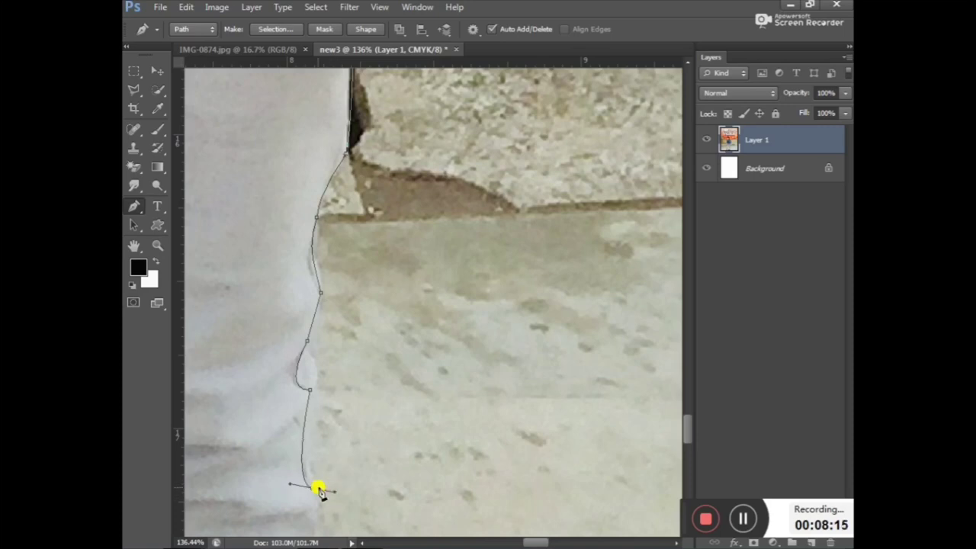
left_click_drag(688, 432, 688, 458)
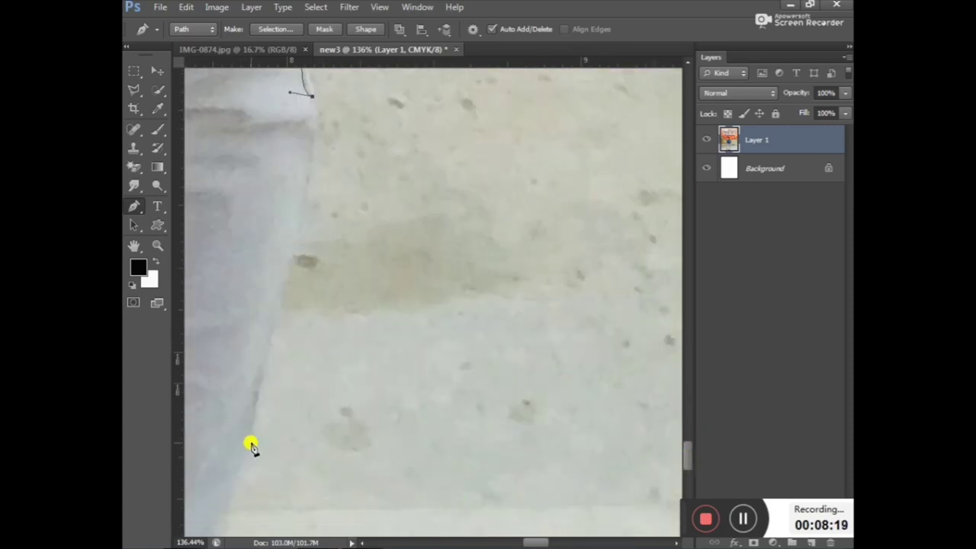
left_click_drag(252, 443, 201, 513)
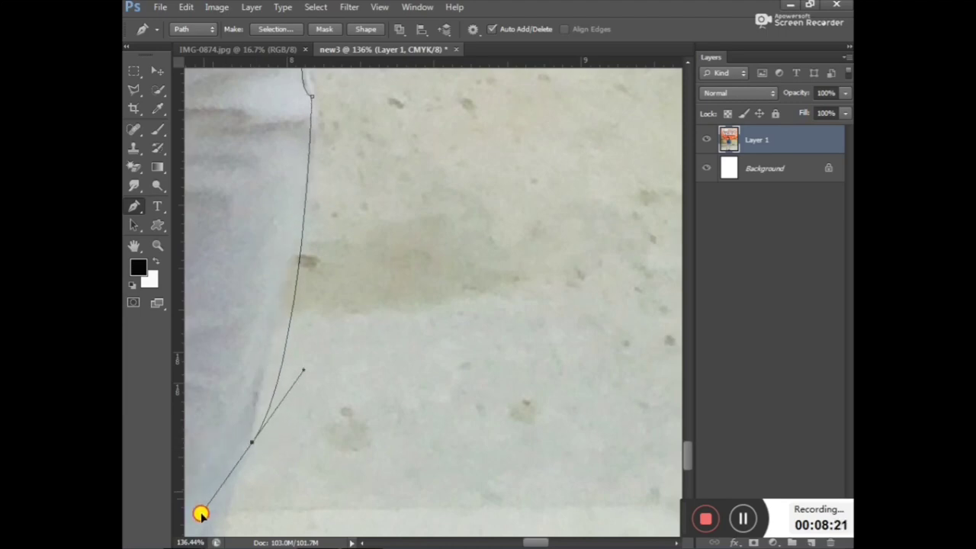
left_click_drag(200, 513, 207, 536)
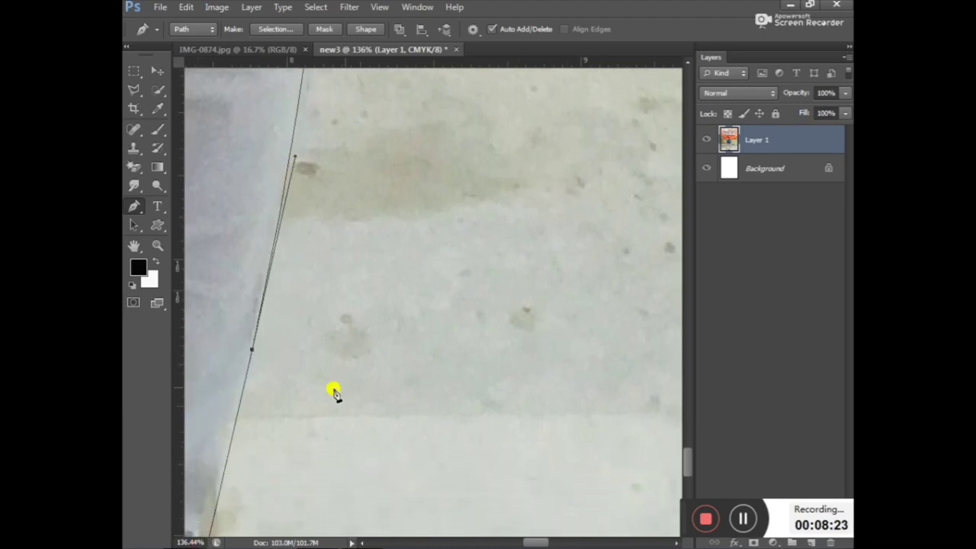
left_click(252, 349)
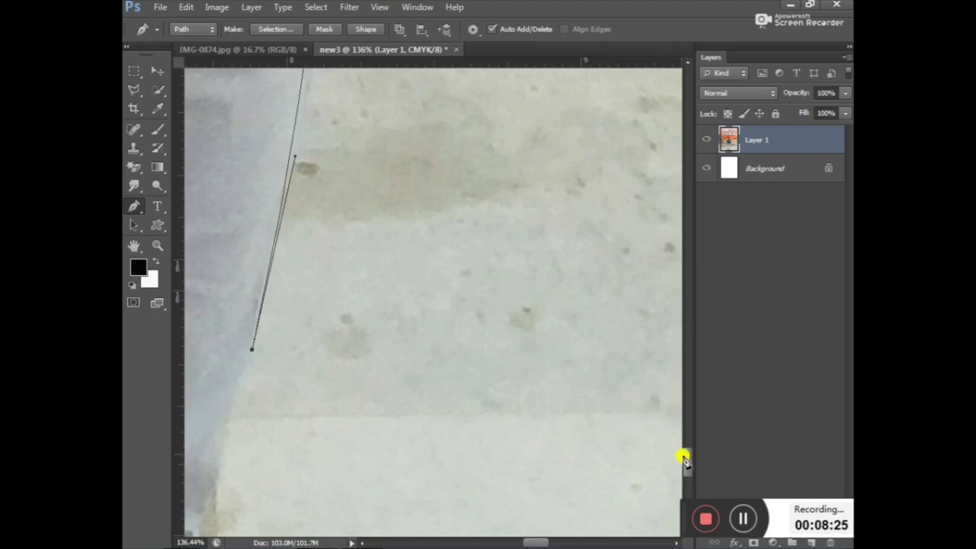
Add sharp-cornered curved anchors at the trouser cuff and down along the shoe.
left_click_drag(684, 459, 689, 468)
left_click_drag(534, 543, 512, 543)
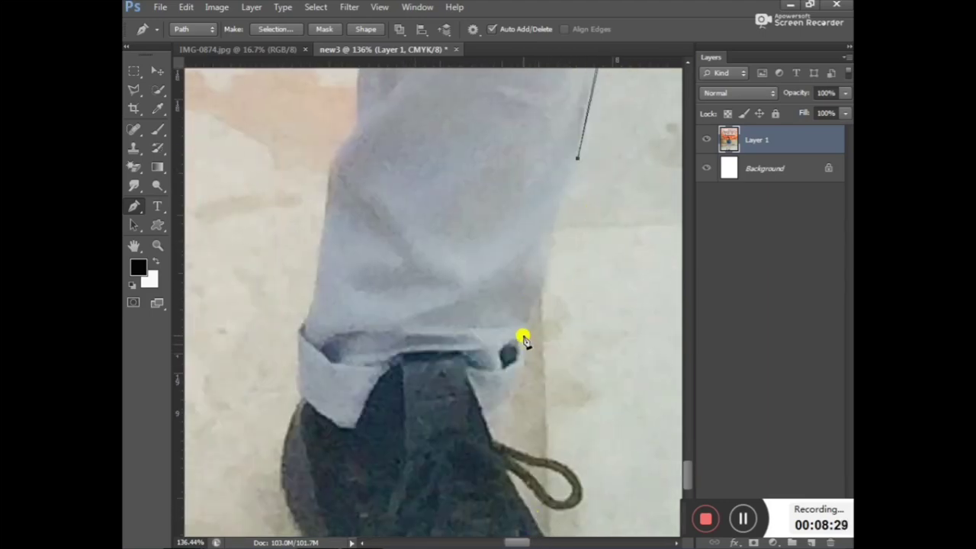
left_click_drag(524, 336, 506, 359)
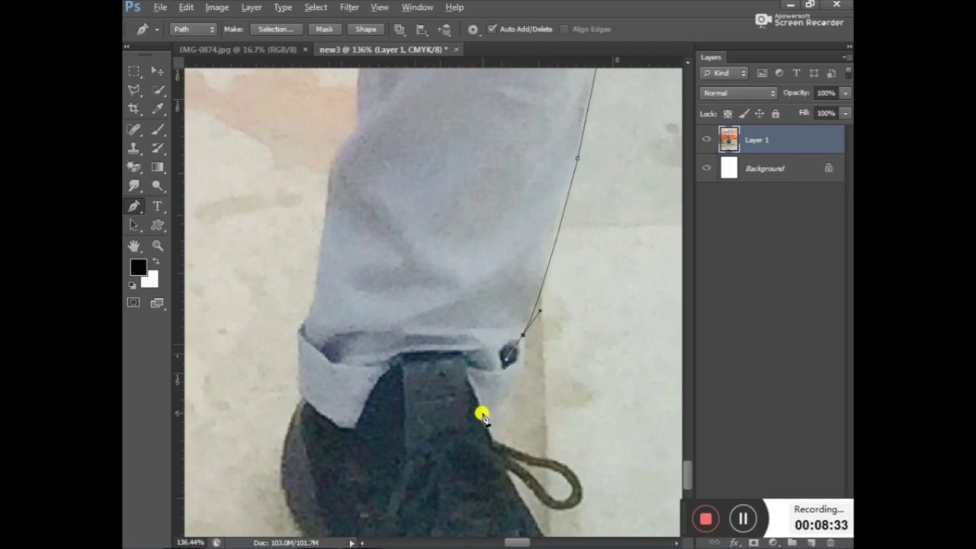
left_click(523, 336, "alt")
mouse_move(482, 412)
left_mouse_down()
mouse_move(415, 392)
mouse_move(438, 432)
left_mouse_up()
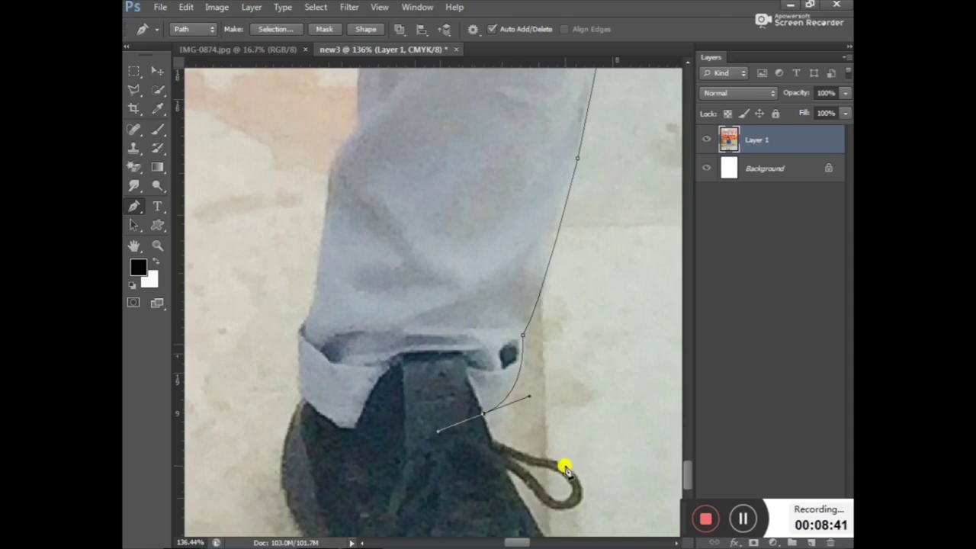
left_click(482, 412, "alt")
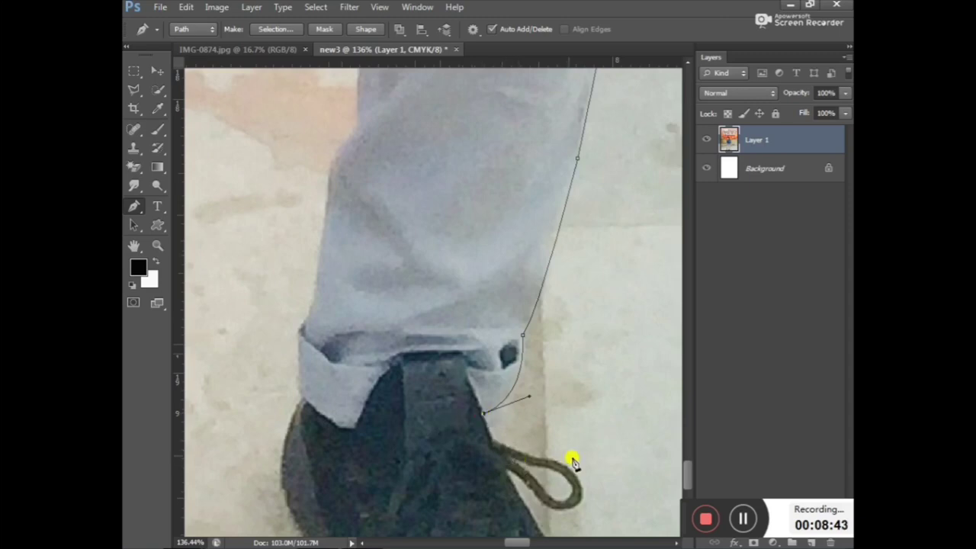
Place an anchor at the shoe tongue, undoing a bad curve, and resume the path from there.
mouse_move(577, 479)
left_mouse_down()
mouse_move(624, 545)
mouse_move(561, 447)
left_mouse_up()
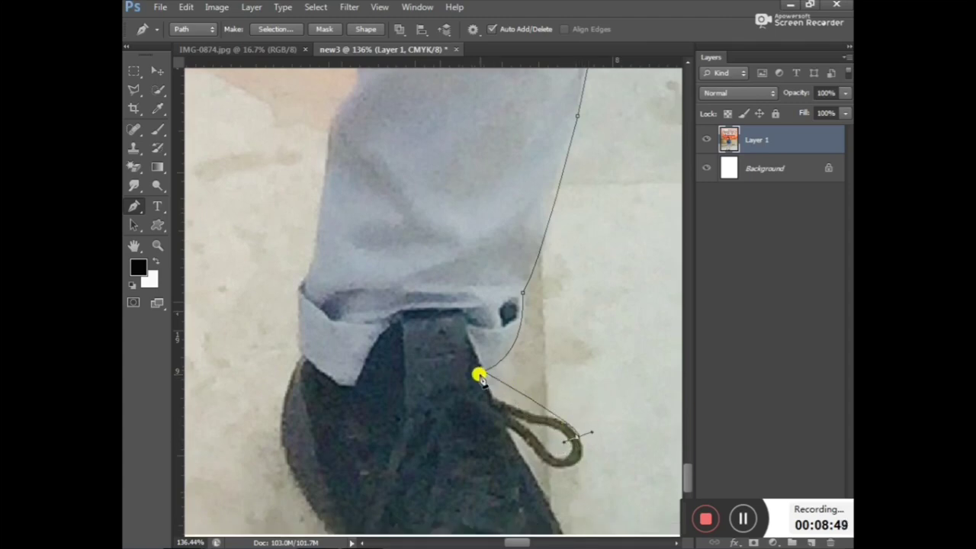
left_click_drag(482, 371, 487, 360)
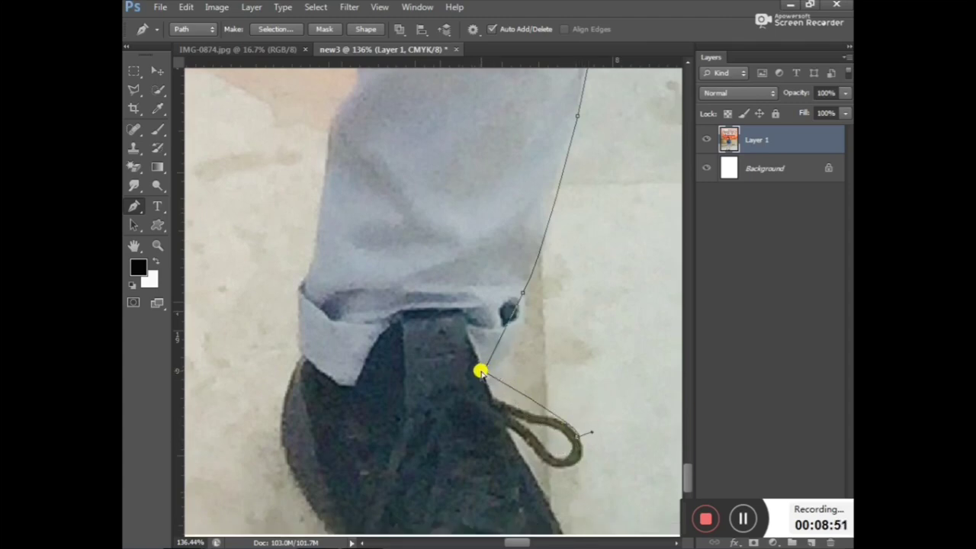
key("ctrl+z")
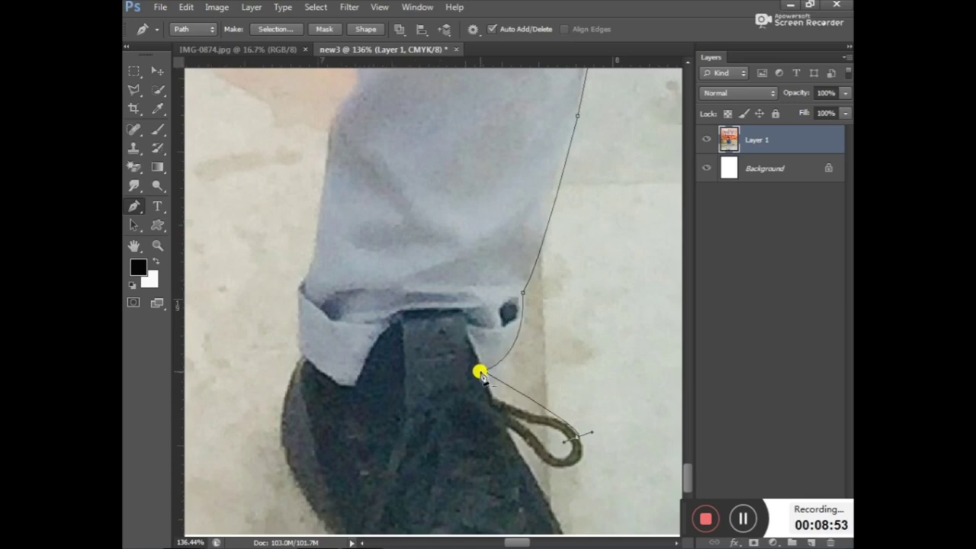
left_click(481, 373)
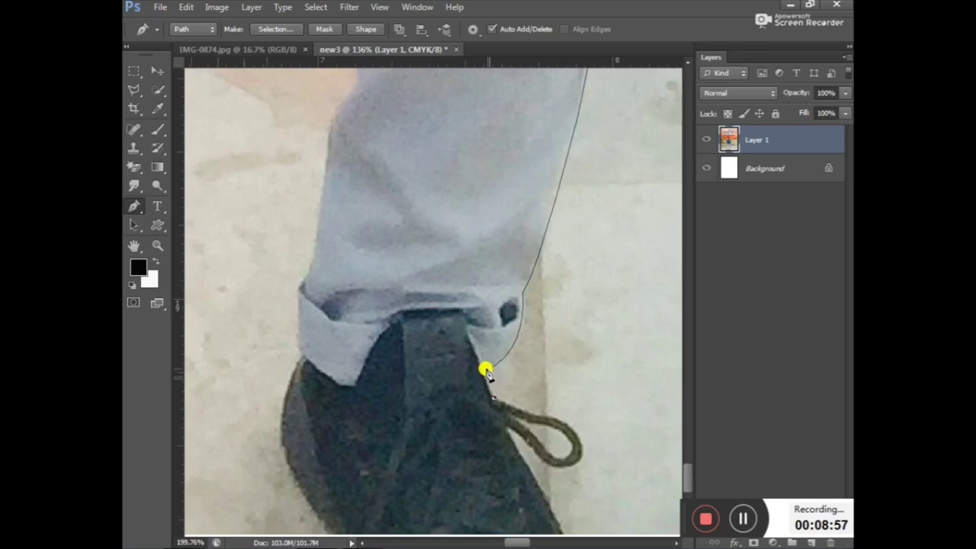
scroll(486, 371, "up", 5)
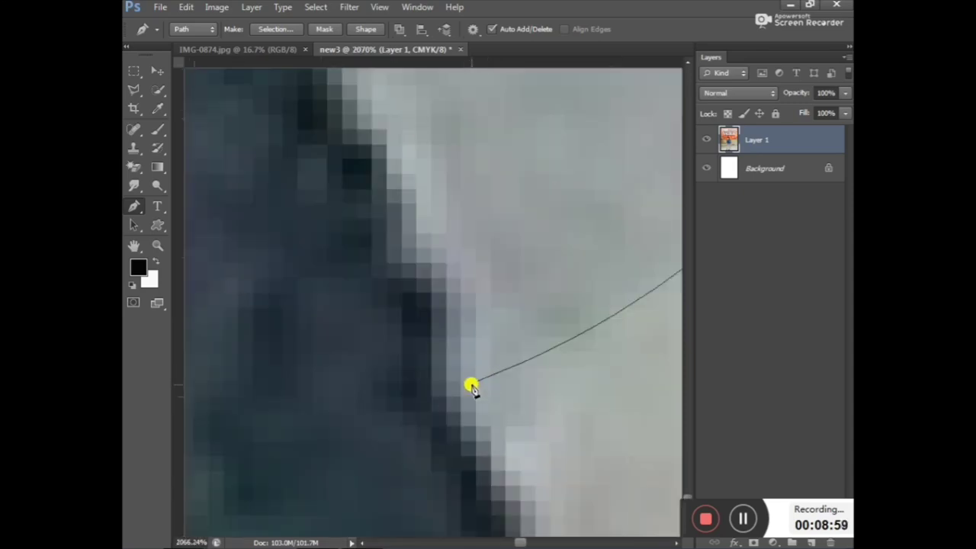
left_click(478, 380)
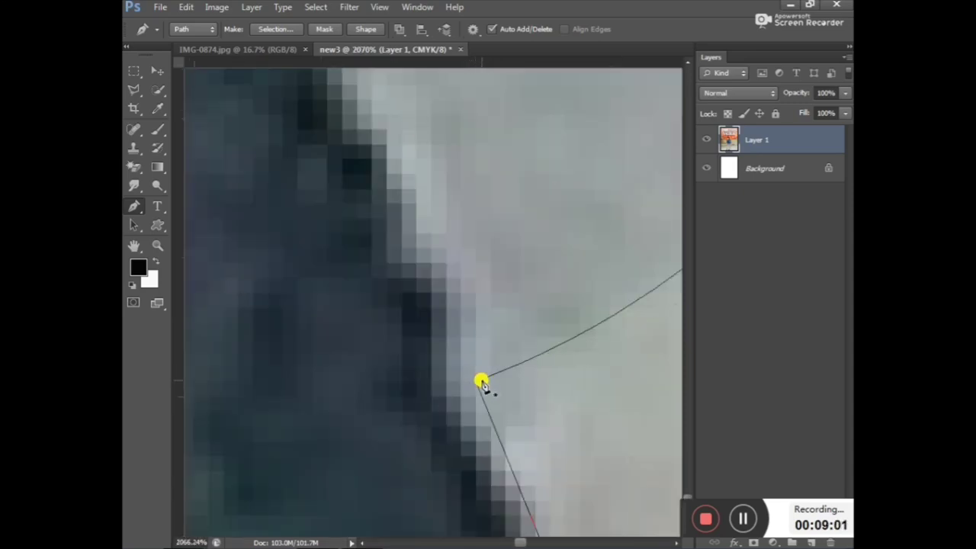
scroll(482, 381, "down", 4)
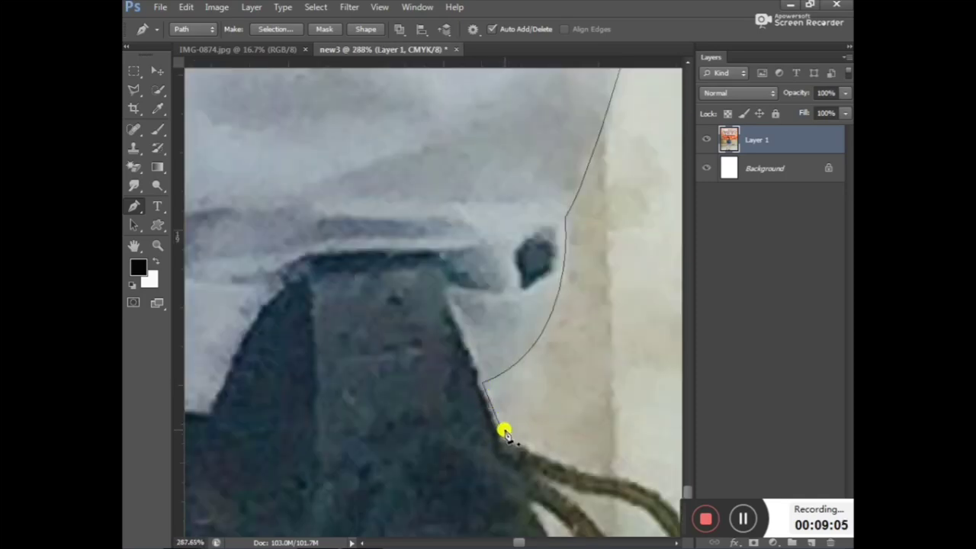
scroll(504, 429, "down", 2)
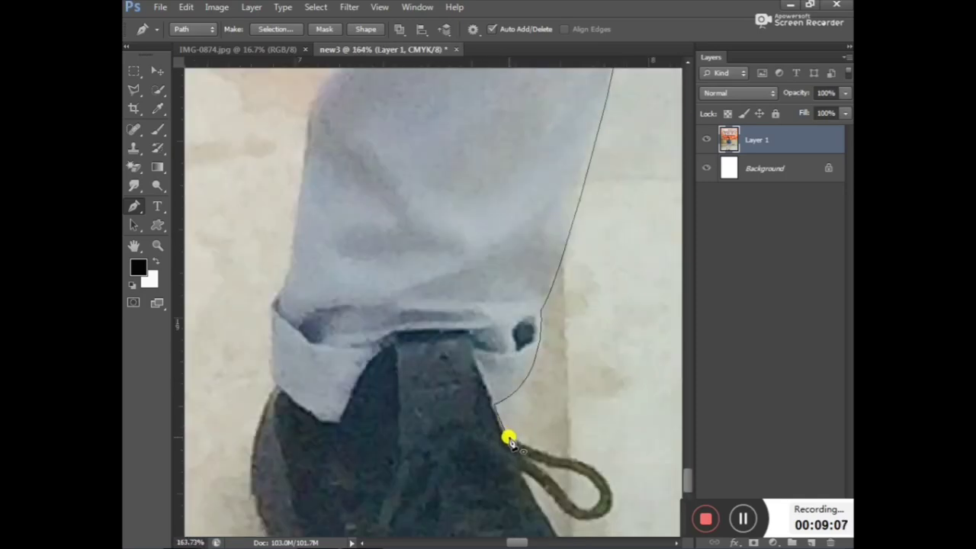
scroll(506, 435, "up", 2)
scroll(516, 508, "down", 1)
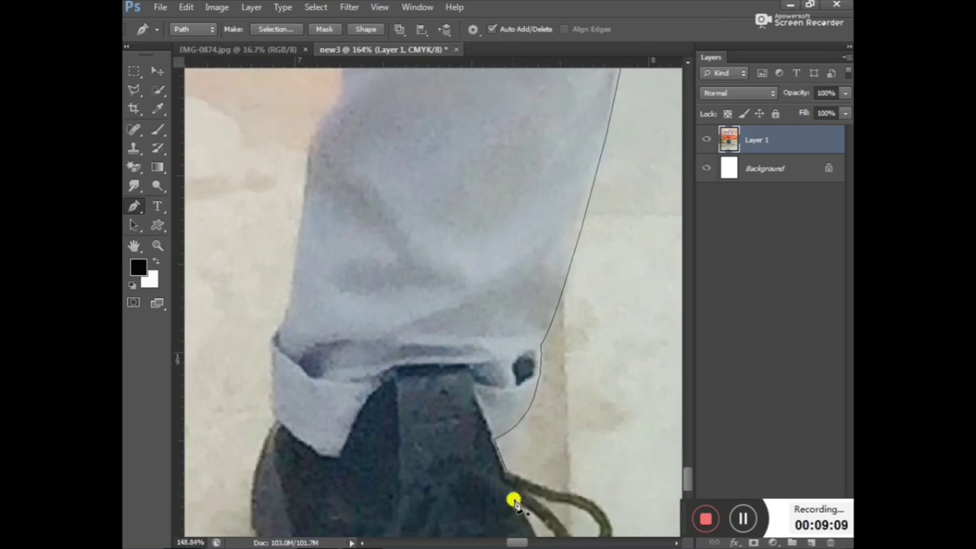
scroll(509, 473, "up", 2)
scroll(509, 485, "up", 2)
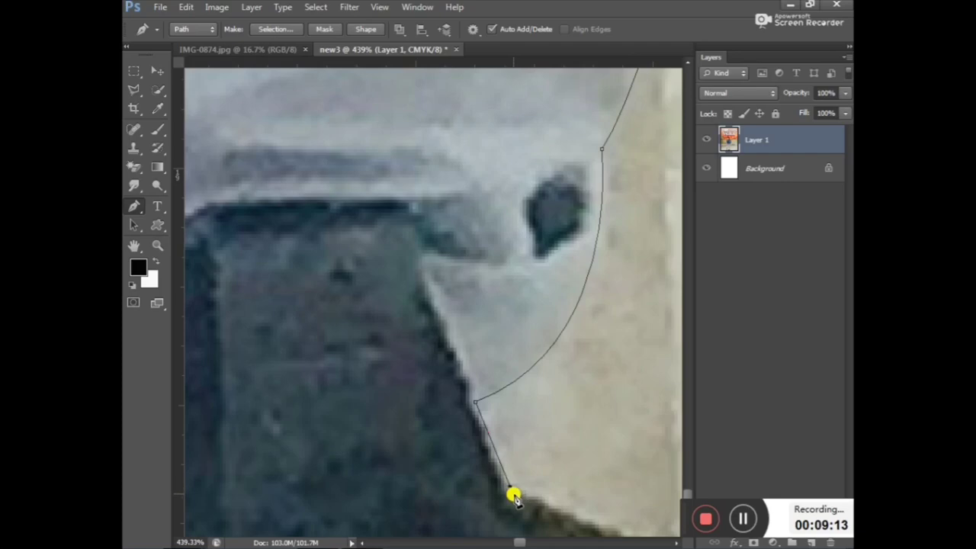
scroll(519, 492, "down", 1)
scroll(523, 480, "down", 2)
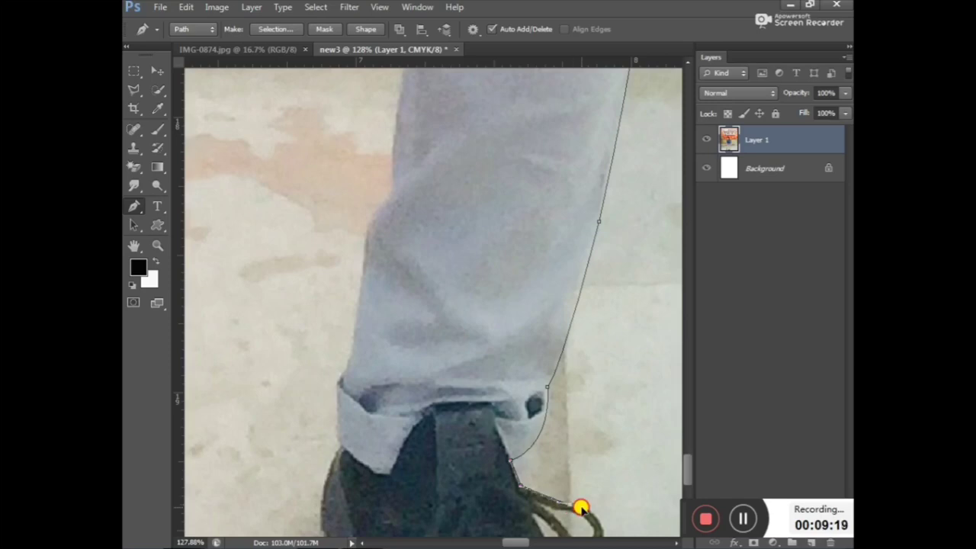
Place anchors along the shoelace's upper edge, discarding a badly shaped loop curve.
left_click_drag(691, 462, 688, 471)
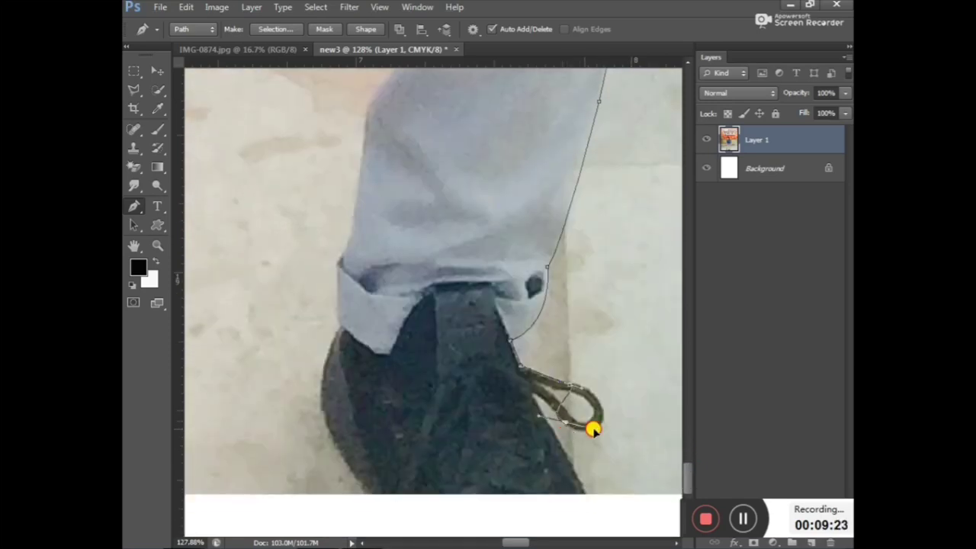
mouse_move(566, 423)
left_mouse_down()
mouse_move(469, 455)
mouse_move(480, 421)
mouse_move(440, 385)
left_mouse_up()
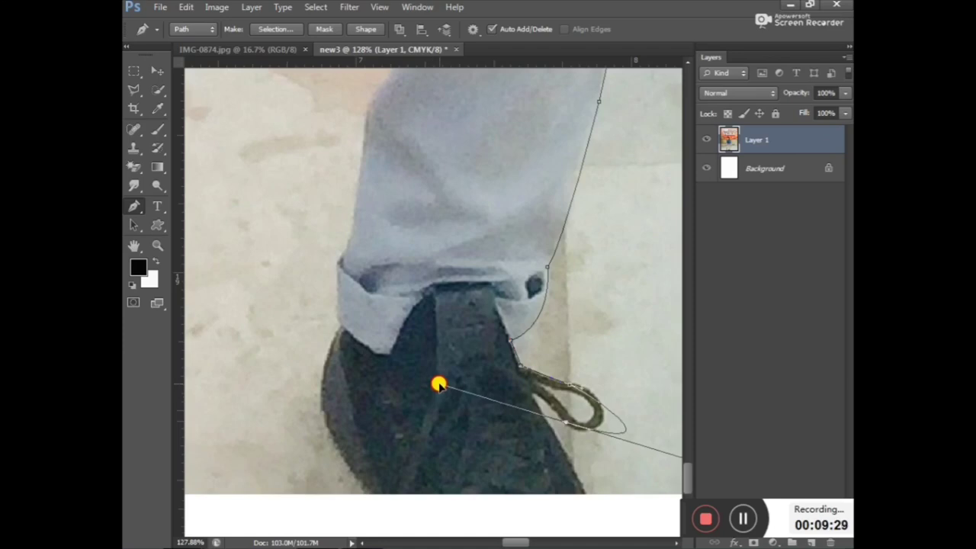
left_click_drag(522, 542, 531, 542)
left_click_drag(602, 460, 569, 406)
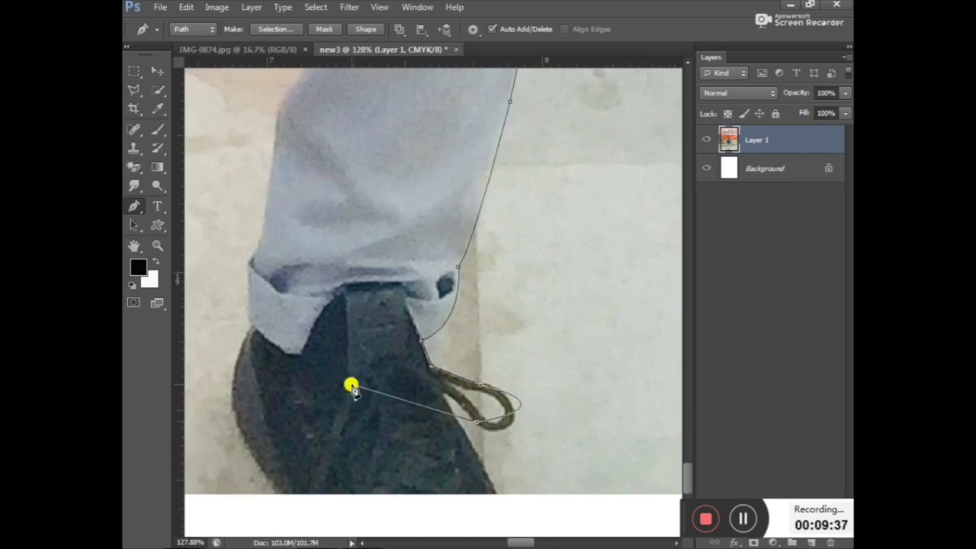
key("Escape")
key("Escape")
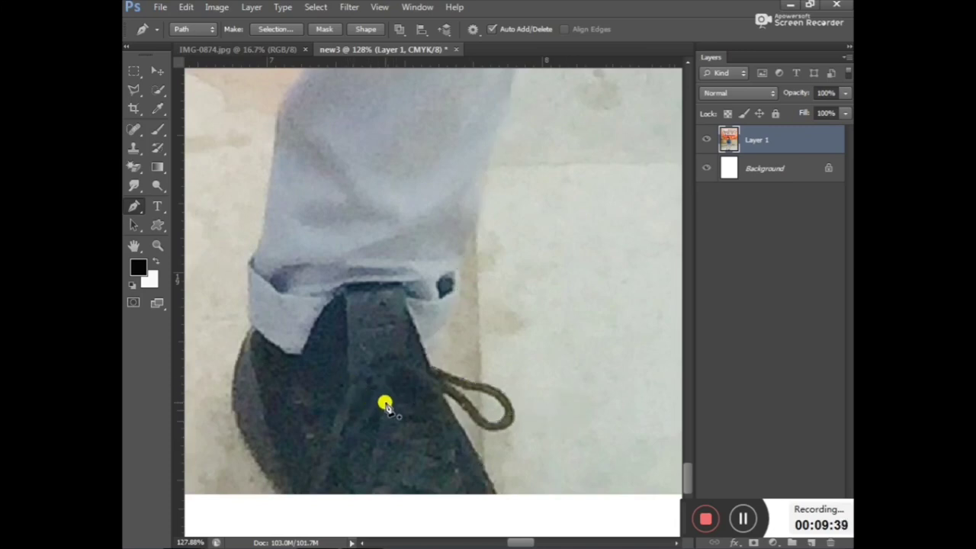
key("ctrl+z")
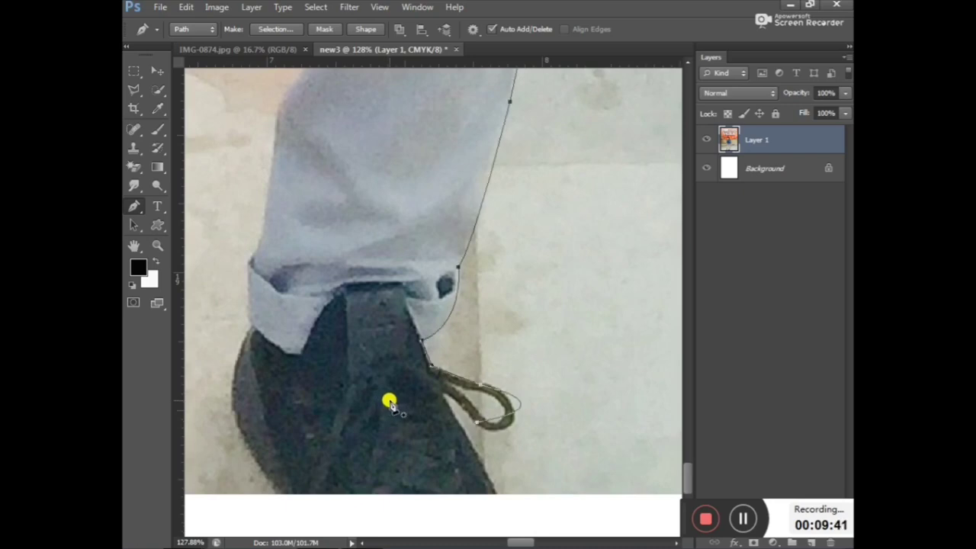
left_click(478, 426)
left_click_drag(479, 425, 485, 422)
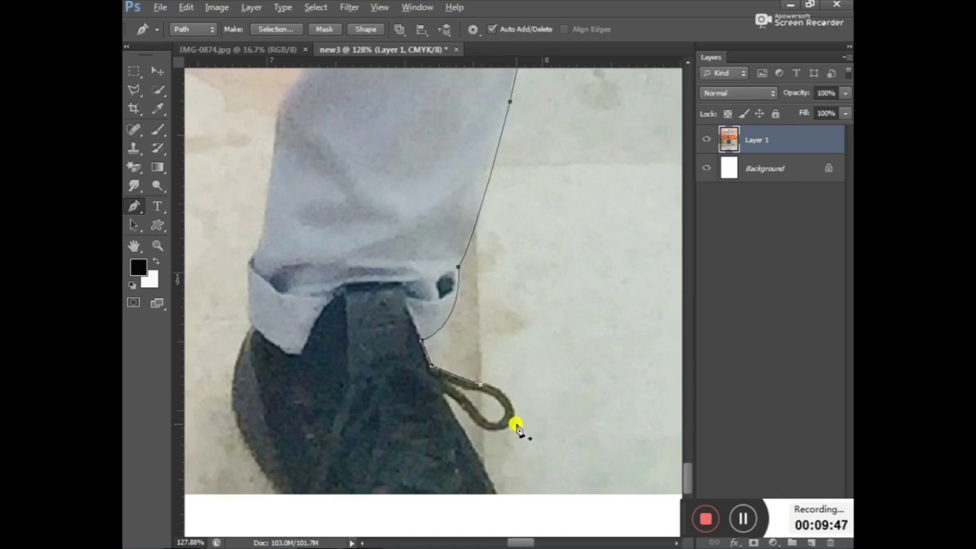
left_click(514, 424)
Start anchors around the lace loop's outer edge, deleting a misshapen loop curve.
scroll(483, 393, "up", 3)
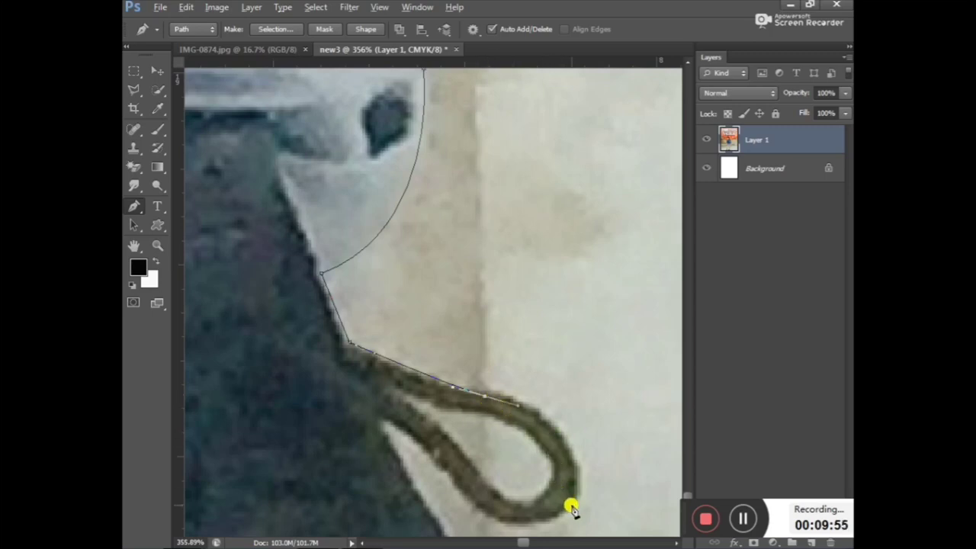
mouse_move(572, 507)
left_mouse_down()
mouse_move(534, 544)
mouse_move(568, 542)
mouse_move(459, 463)
mouse_move(531, 439)
left_mouse_up()
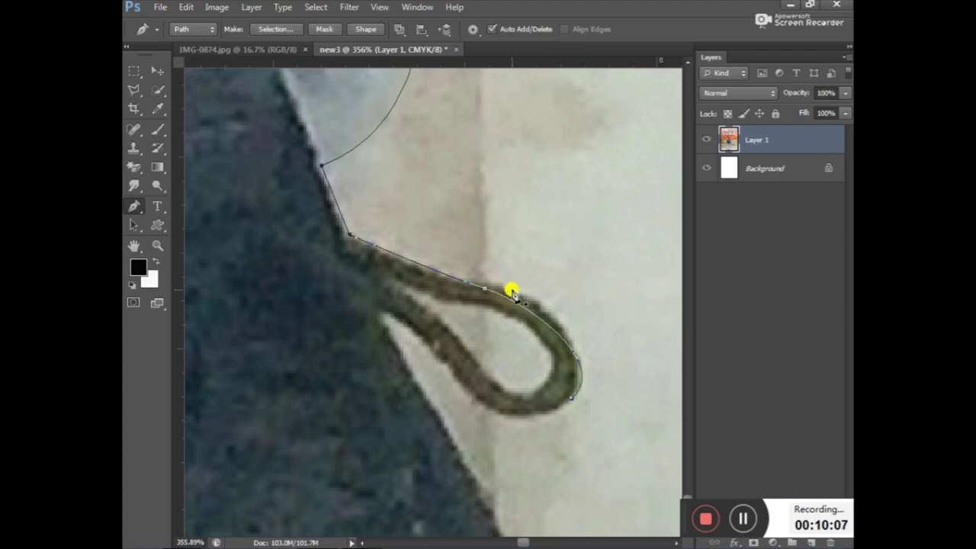
left_click(573, 399)
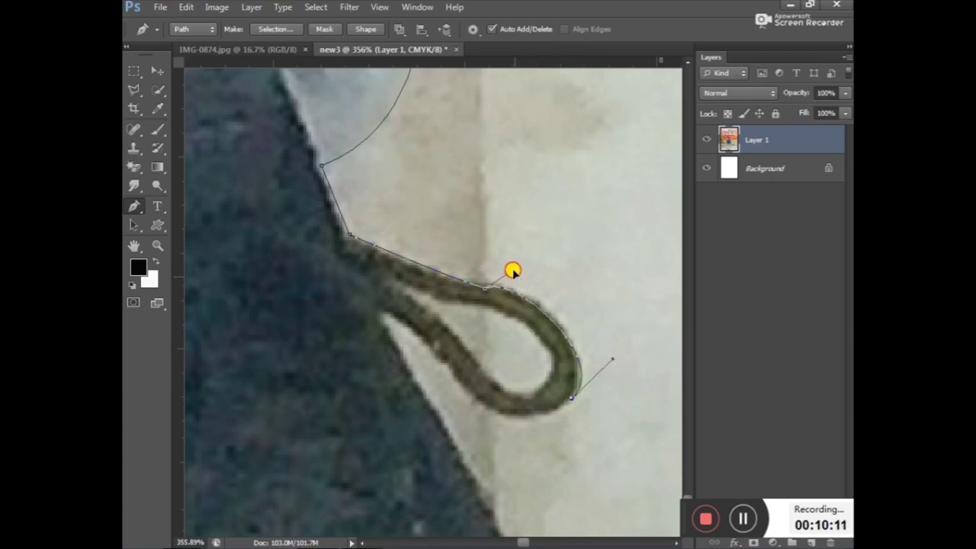
left_click_drag(513, 272, 508, 264)
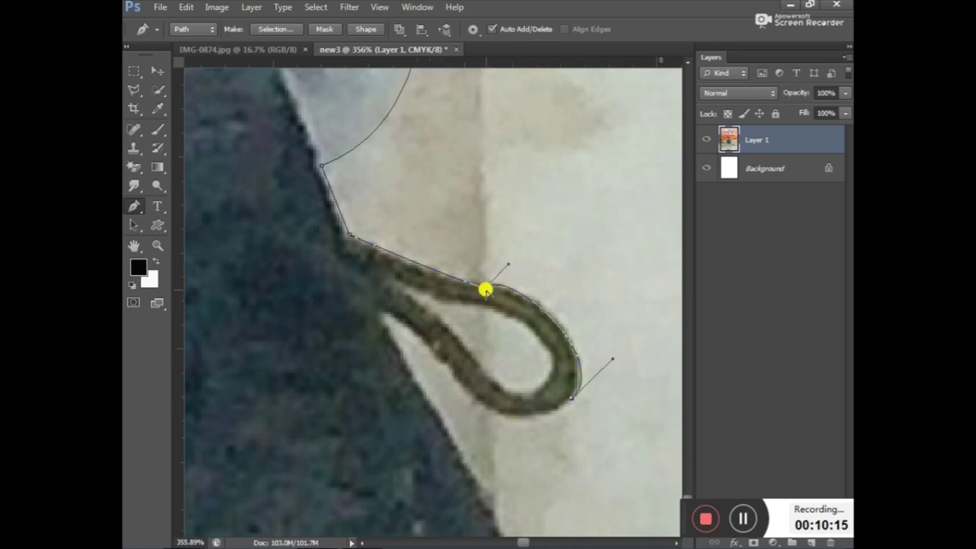
left_click(482, 289, "alt")
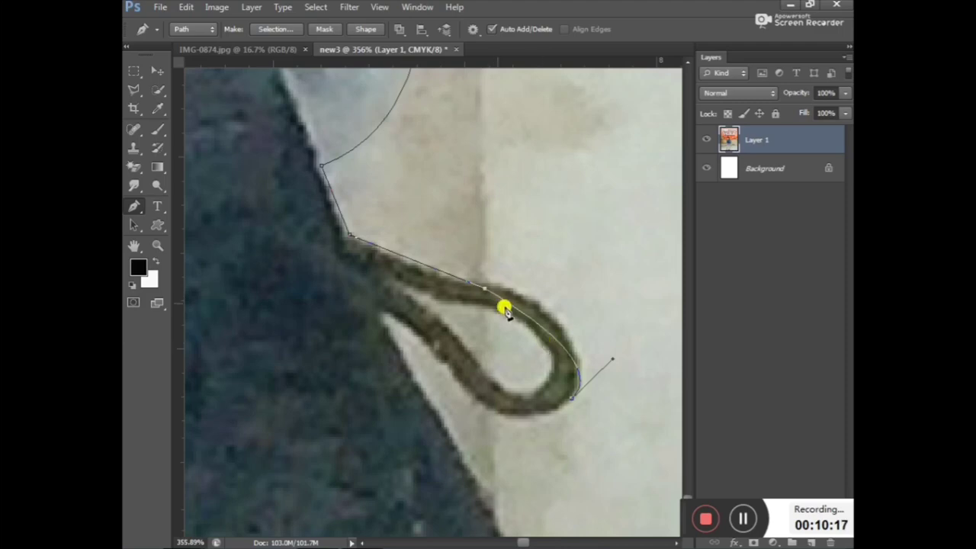
left_click_drag(484, 289, 487, 293)
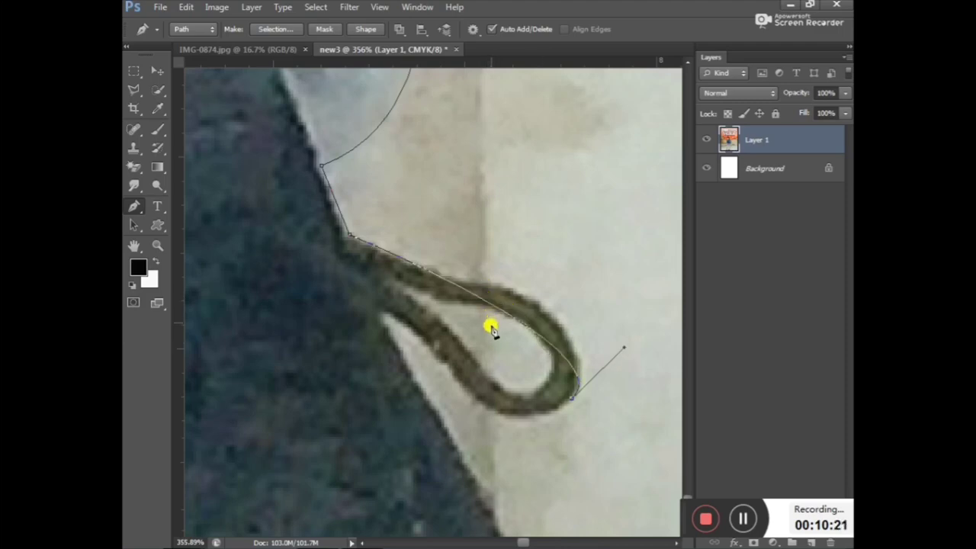
key("Delete")
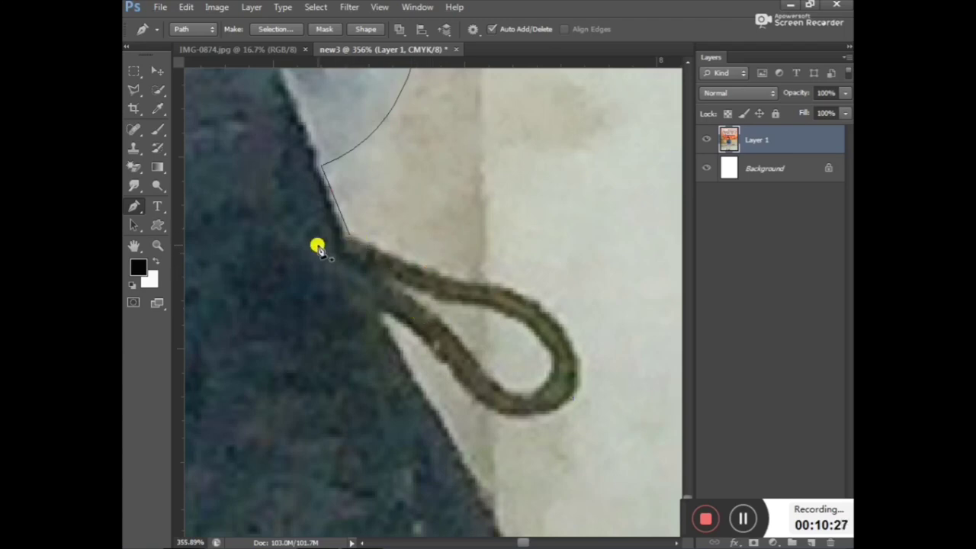
Resume from the last lace anchor and wrap curved anchors around the loop's outer edge and bottom.
scroll(365, 246, "up", 2)
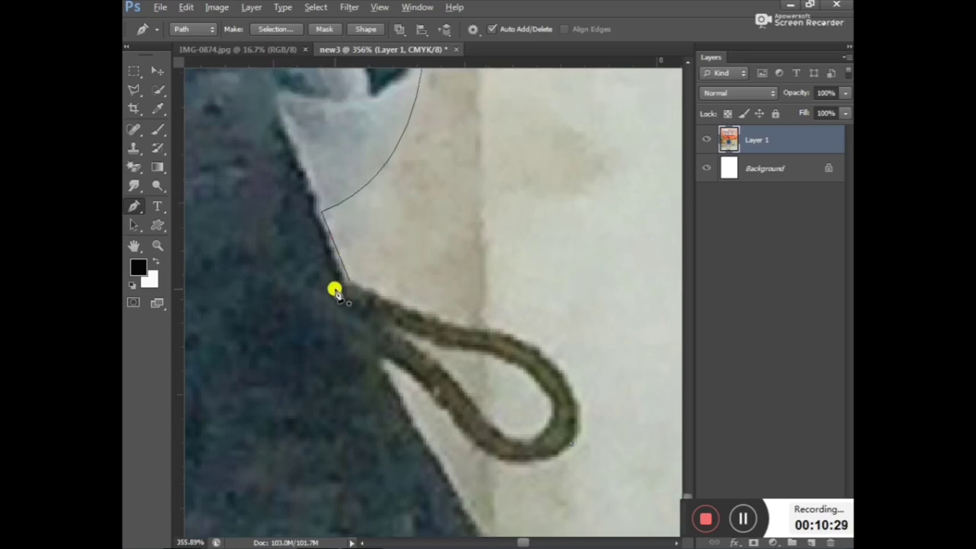
scroll(333, 283, "up", 2)
scroll(344, 283, "up", 2)
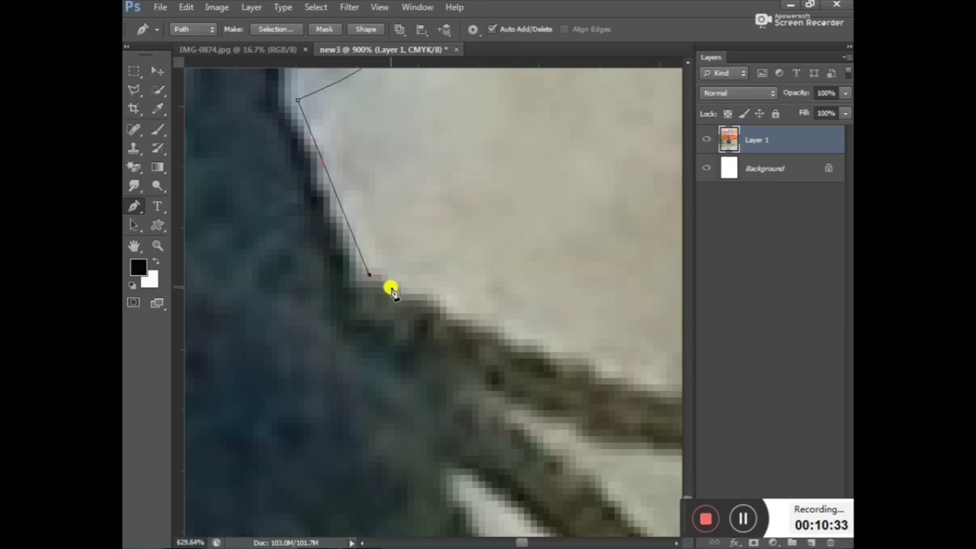
scroll(391, 289, "down", 2)
scroll(391, 290, "down", 1)
left_click(496, 332)
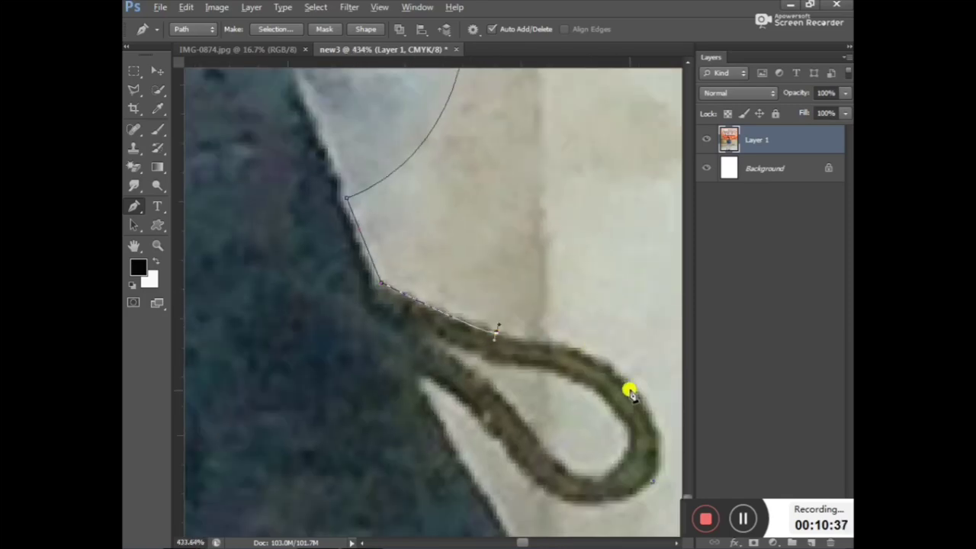
left_click_drag(630, 387, 650, 437)
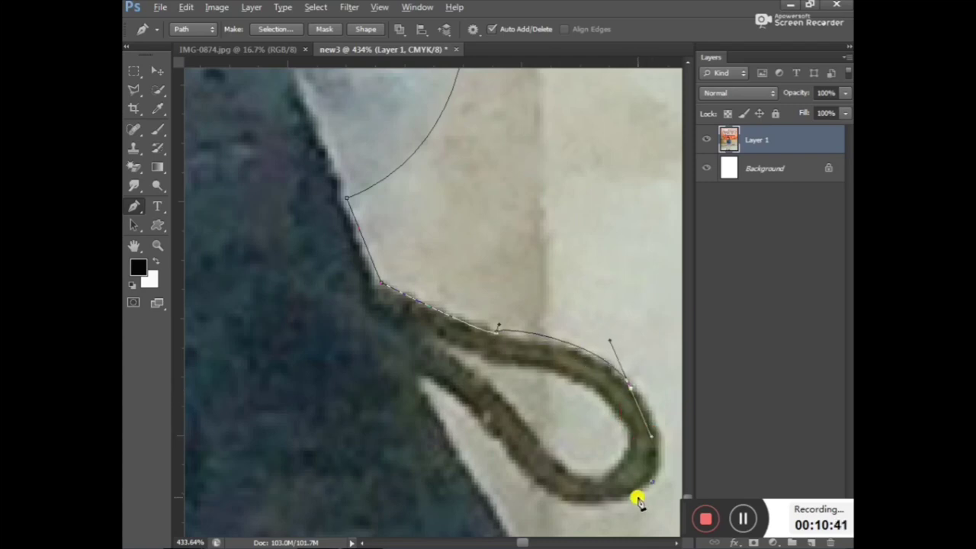
mouse_move(559, 500)
left_mouse_down()
mouse_move(517, 467)
mouse_move(411, 500)
left_mouse_up()
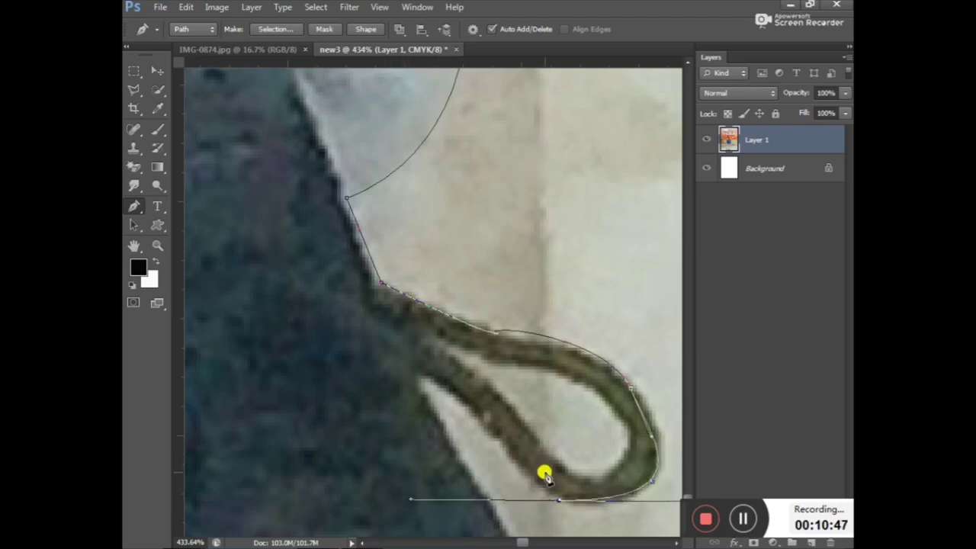
left_click(559, 501, "alt")
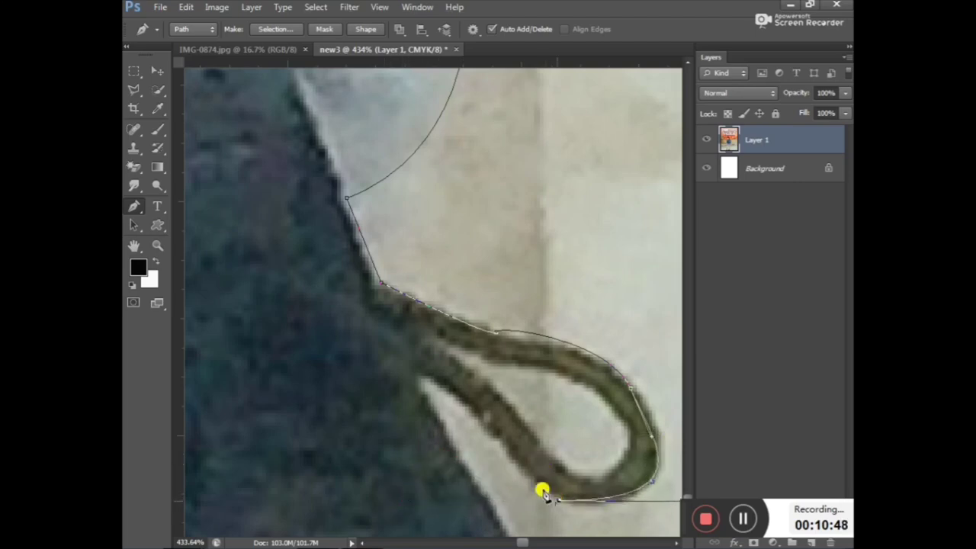
left_click(428, 375)
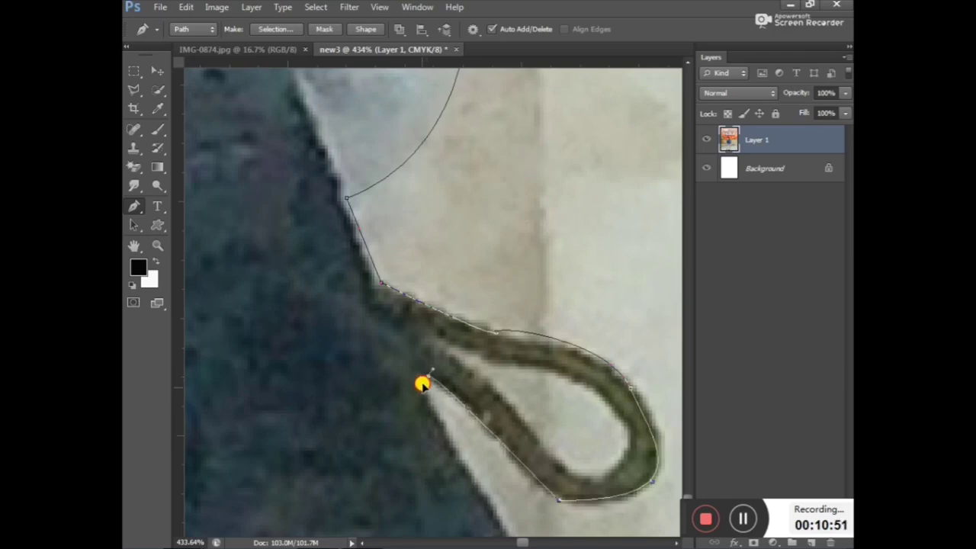
Run the path down the shoe's edge below the lace loop.
left_click(498, 526)
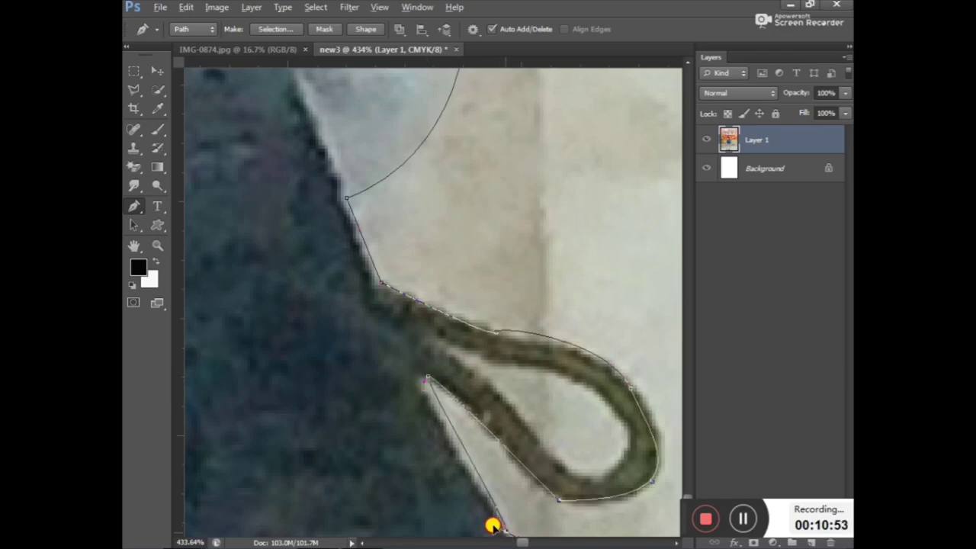
mouse_move(514, 536)
left_mouse_down()
mouse_move(518, 545)
mouse_move(549, 523)
left_mouse_up()
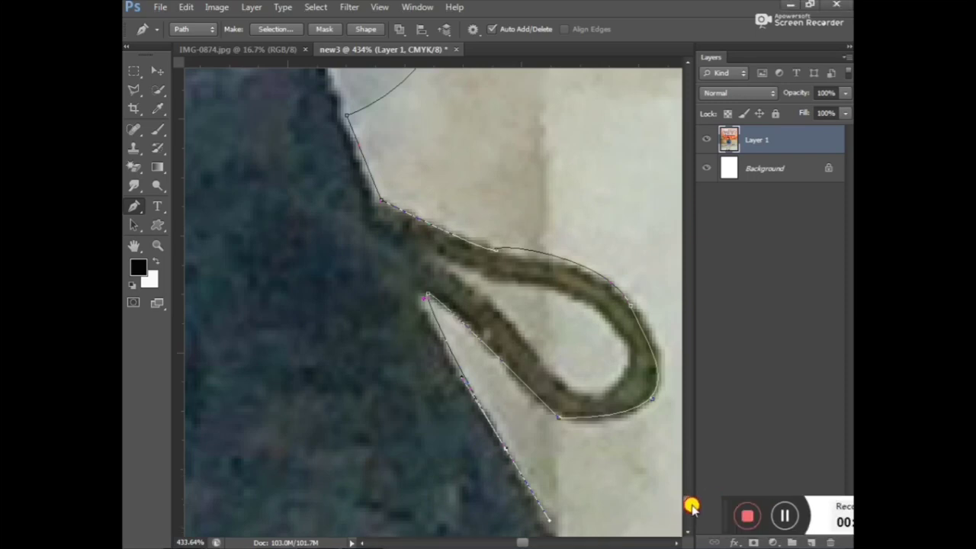
scroll(432, 396, "down", 2)
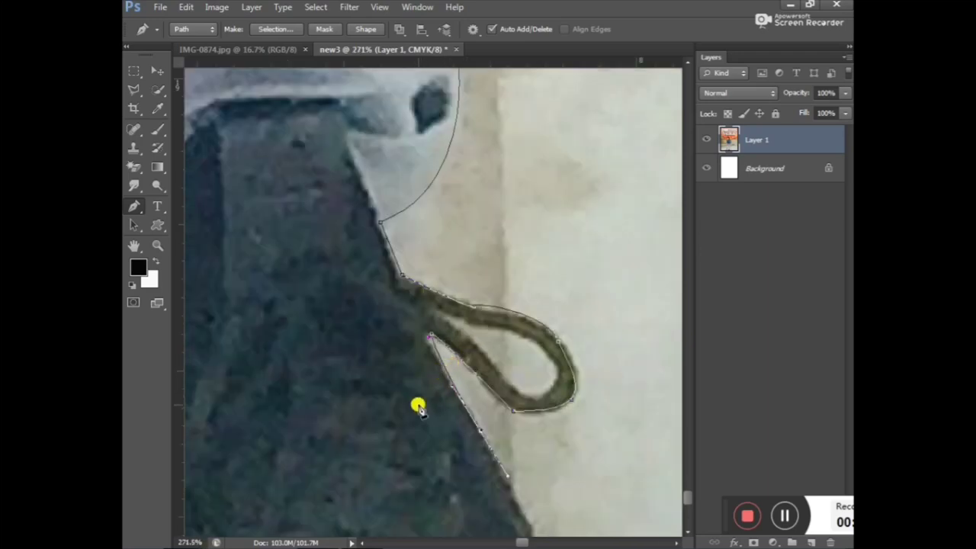
scroll(419, 409, "down", 2)
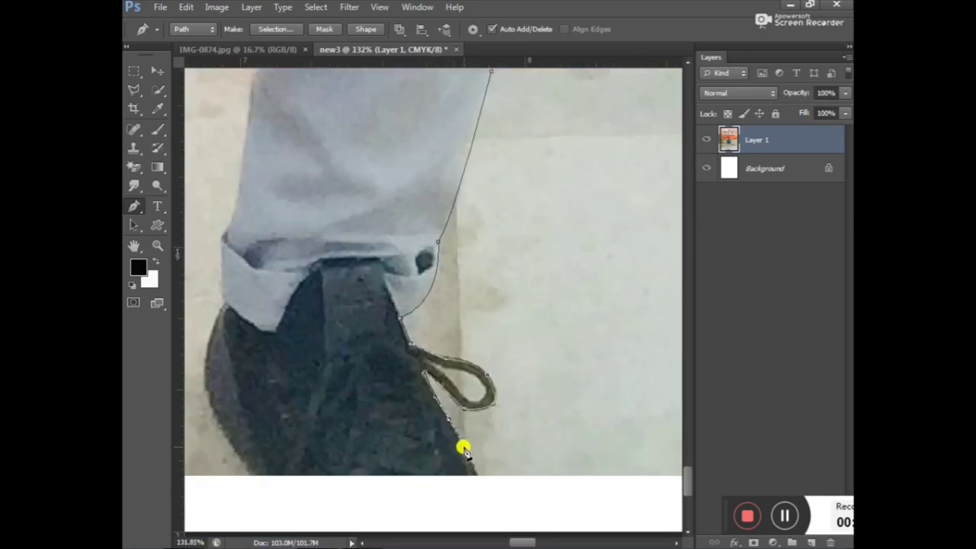
Trace the shoe's sole with two anchors and curve up its toe edge to the cuff.
left_click(471, 475)
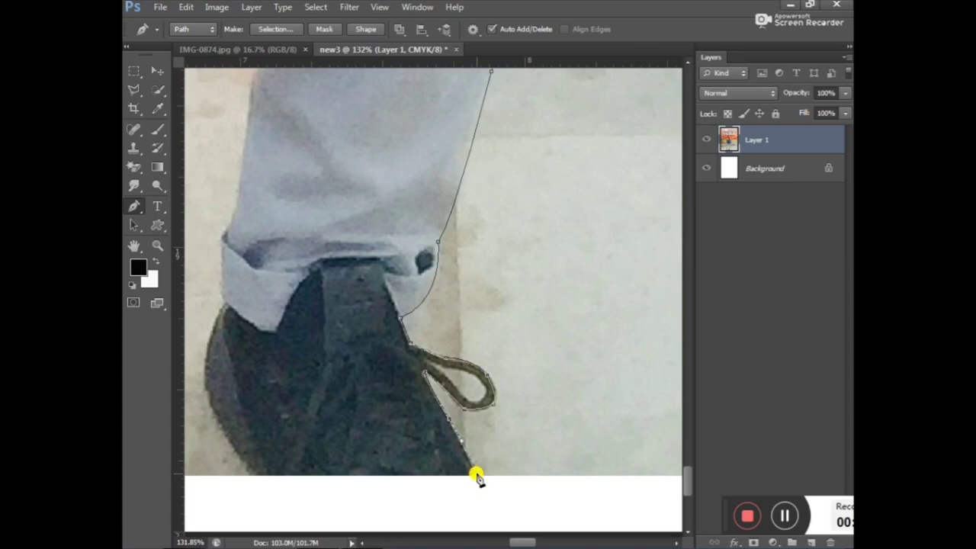
left_click(247, 475)
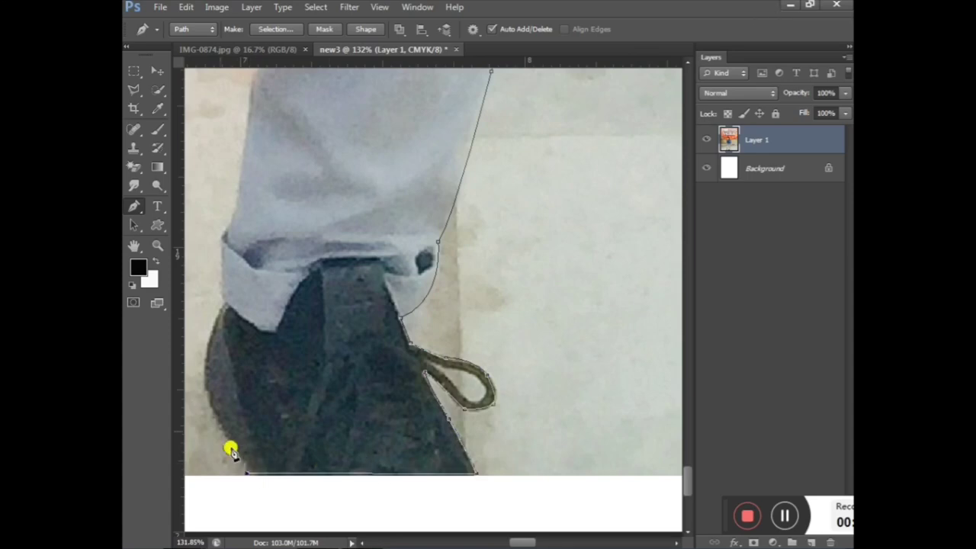
left_click_drag(222, 305, 283, 246)
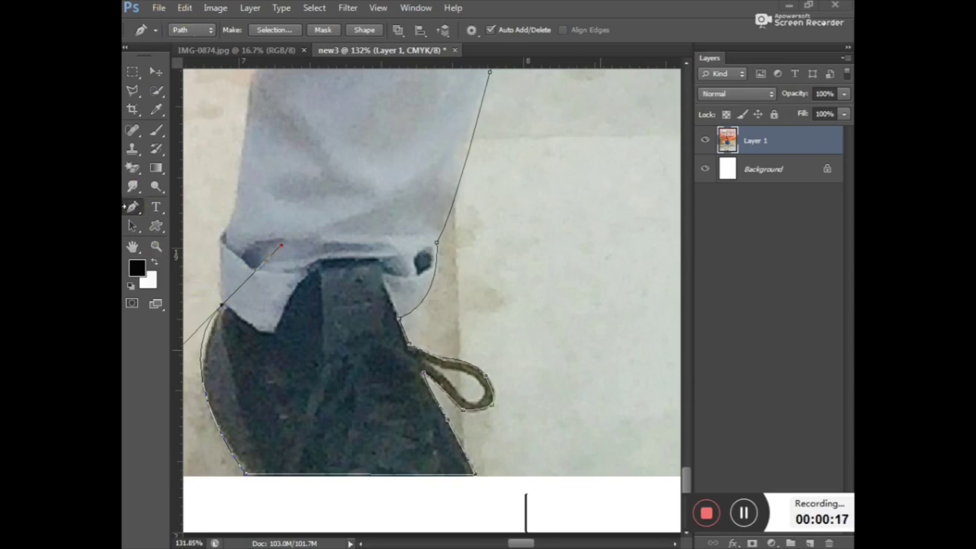
Return to plain Pen drawing and place curved anchors along the trouser cuff, undoing a misplaced one.
right_click(134, 210)
left_click(171, 202)
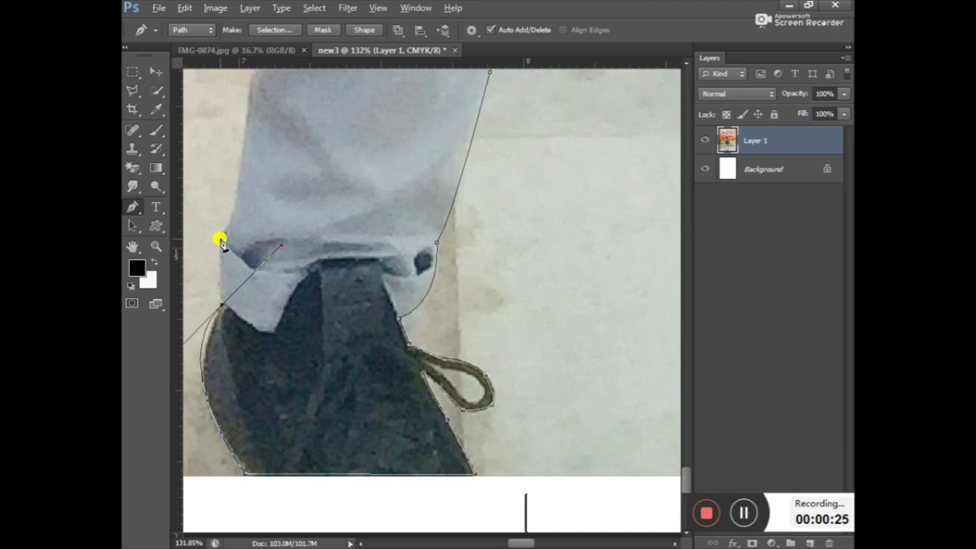
mouse_move(221, 240)
left_mouse_down()
mouse_move(238, 151)
mouse_move(287, 184)
left_mouse_up()
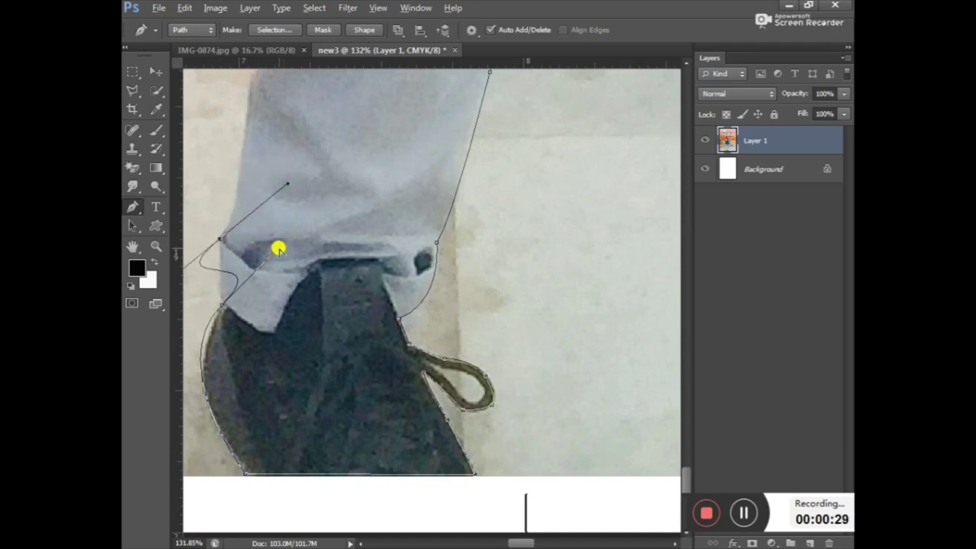
left_click_drag(282, 247, 239, 206)
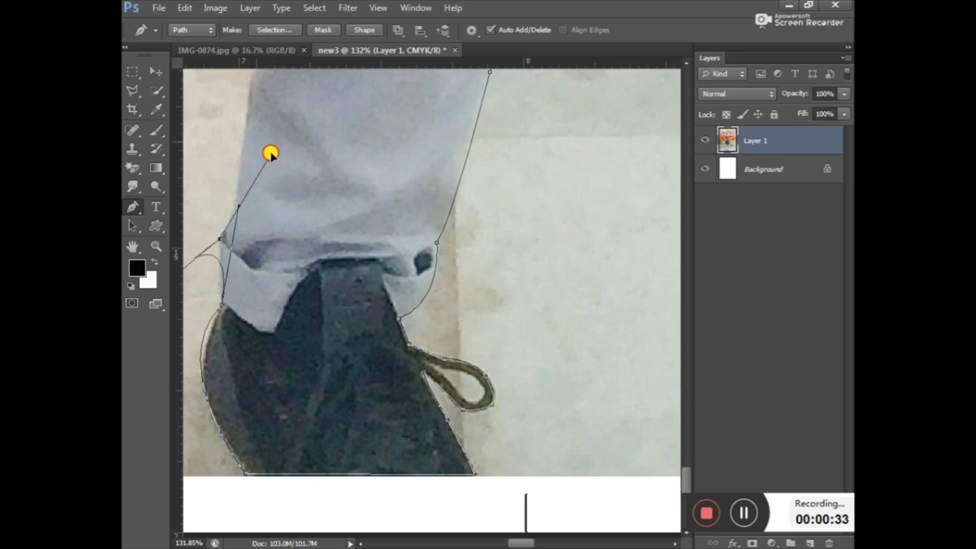
left_click_drag(286, 186, 280, 168)
left_click_drag(534, 539, 508, 538)
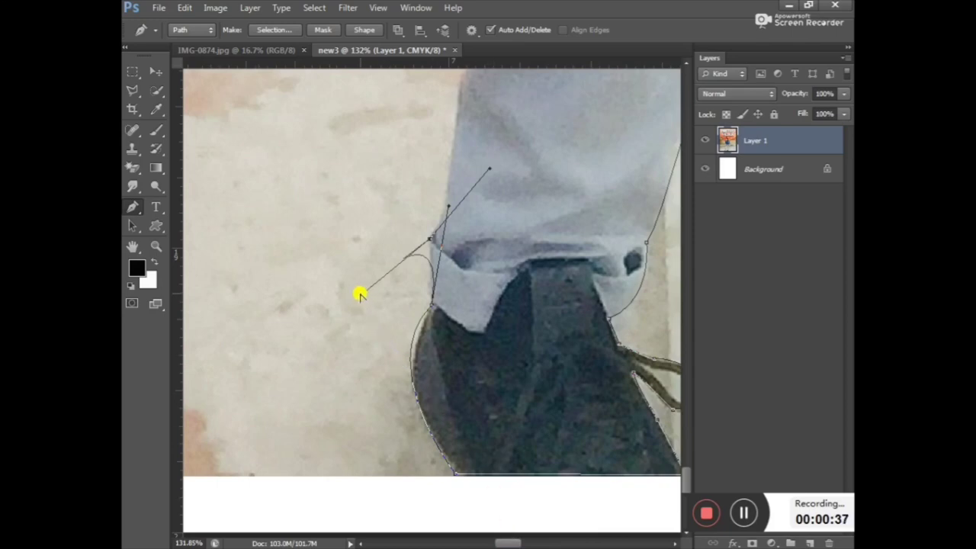
mouse_move(360, 294)
left_mouse_down()
mouse_move(547, 314)
mouse_move(307, 192)
left_mouse_up()
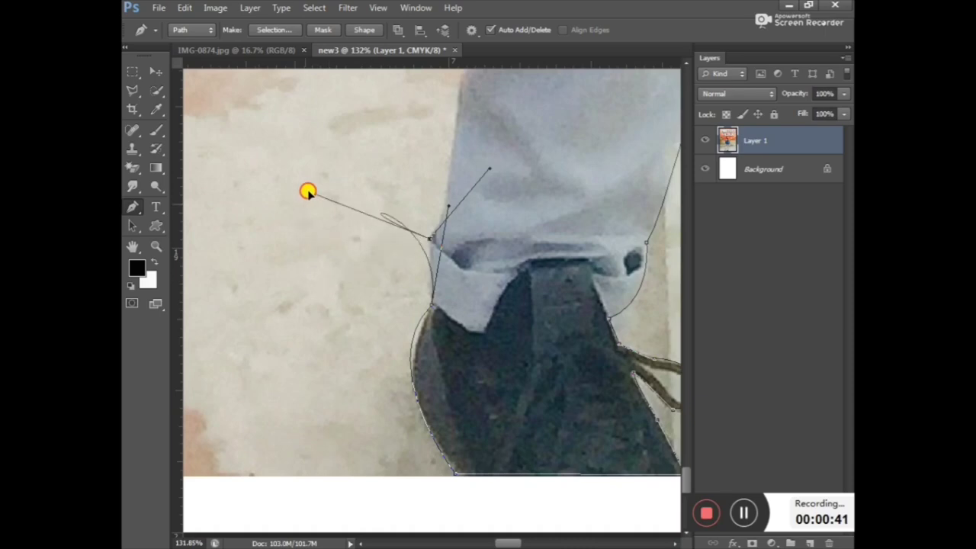
key("ctrl+z")
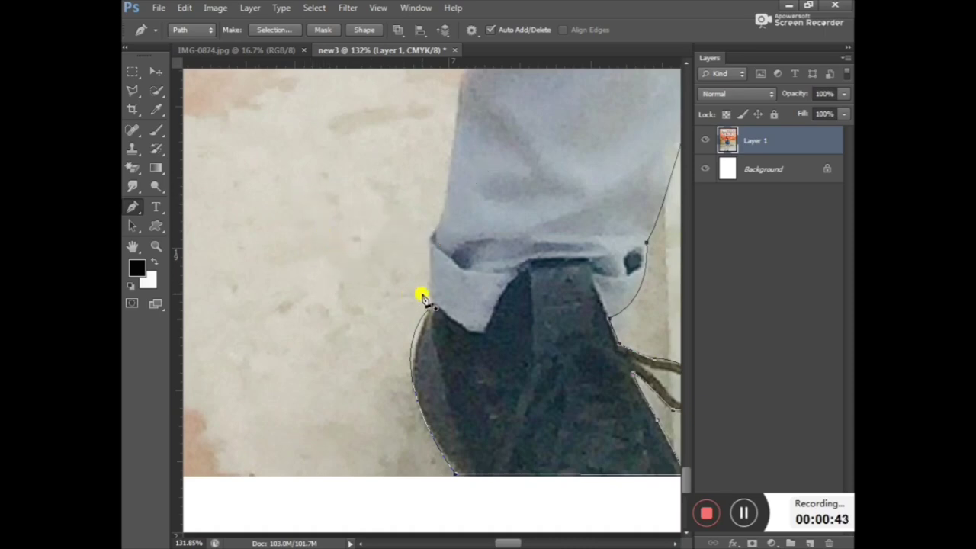
Anchor the path at the cuff edge and curve it up the trouser leg's left edge.
left_click(428, 245)
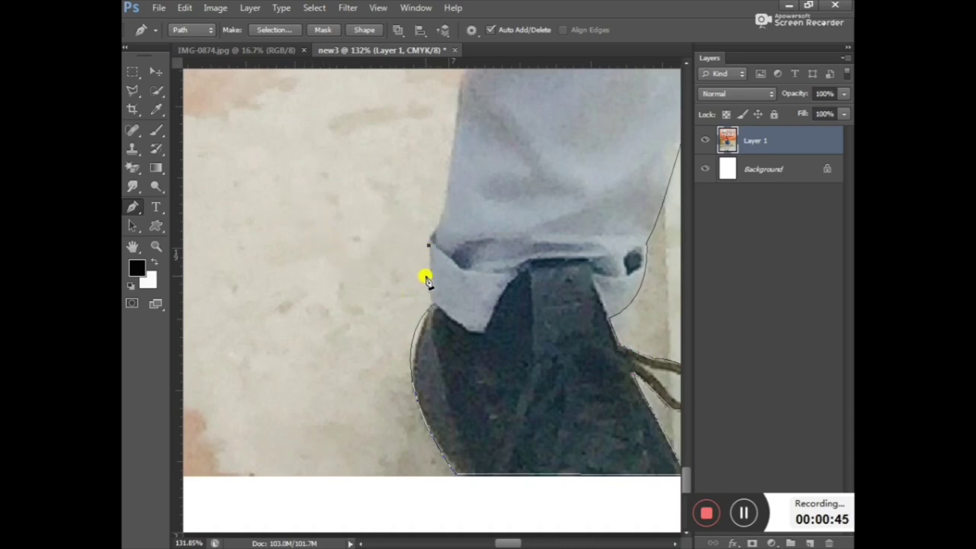
scroll(429, 307, "up", 2)
scroll(427, 310, "up", 2)
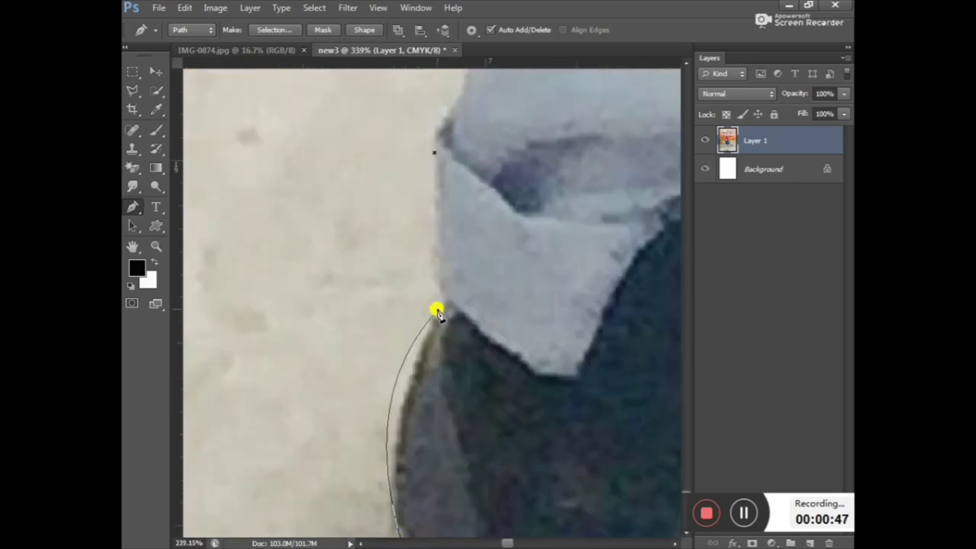
left_click(441, 312)
scroll(441, 310, "down", 1)
scroll(439, 302, "down", 1)
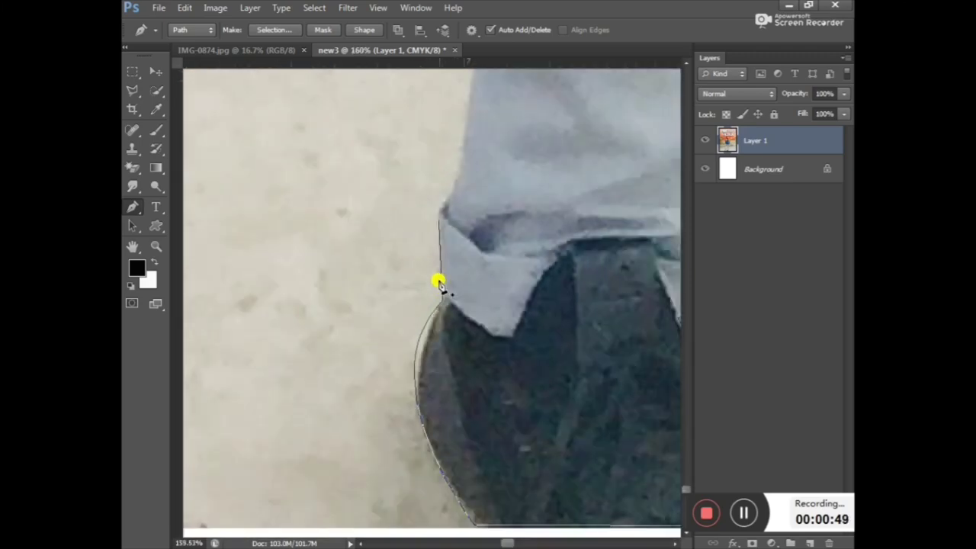
scroll(438, 275, "down", 2)
scroll(437, 269, "down", 1)
scroll(442, 244, "up", 2)
scroll(443, 242, "up", 1)
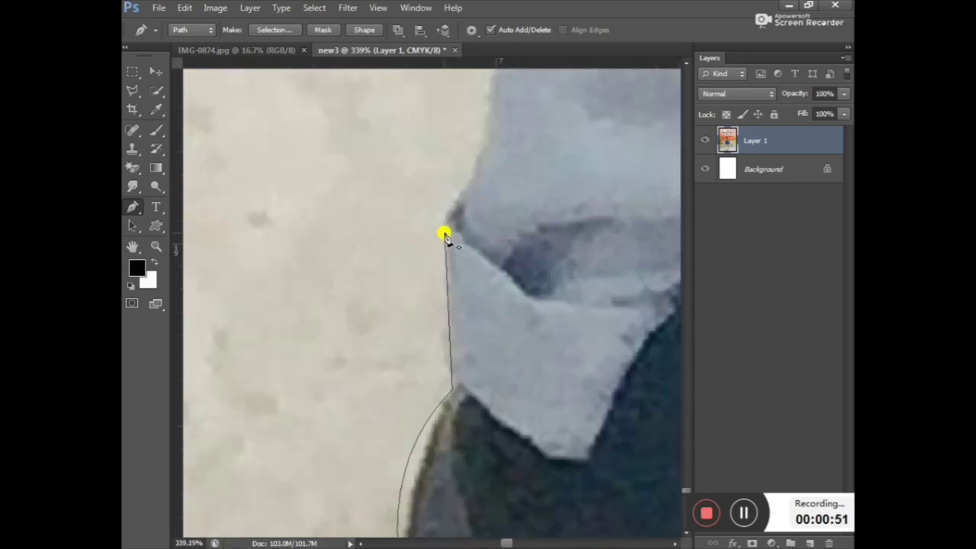
scroll(447, 238, "up", 1)
scroll(447, 238, "up", 1)
scroll(449, 240, "up", 1)
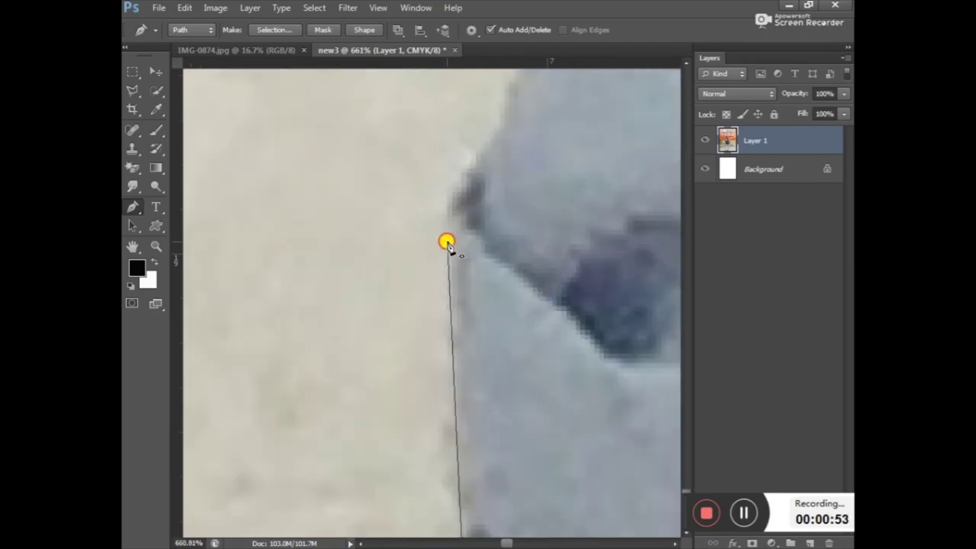
scroll(448, 242, "down", 3)
scroll(447, 240, "down", 2)
scroll(449, 240, "down", 1)
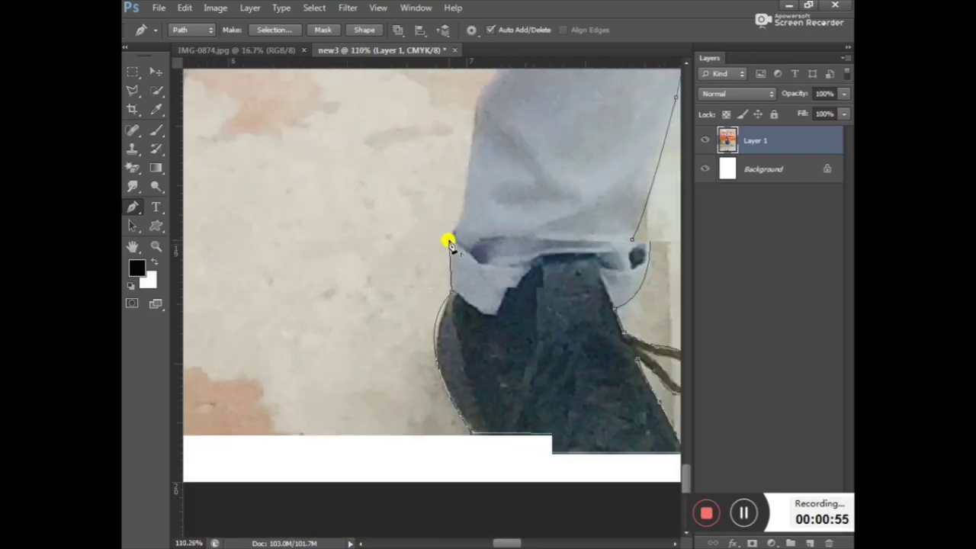
scroll(458, 206, "down", 1)
scroll(459, 221, "up", 3)
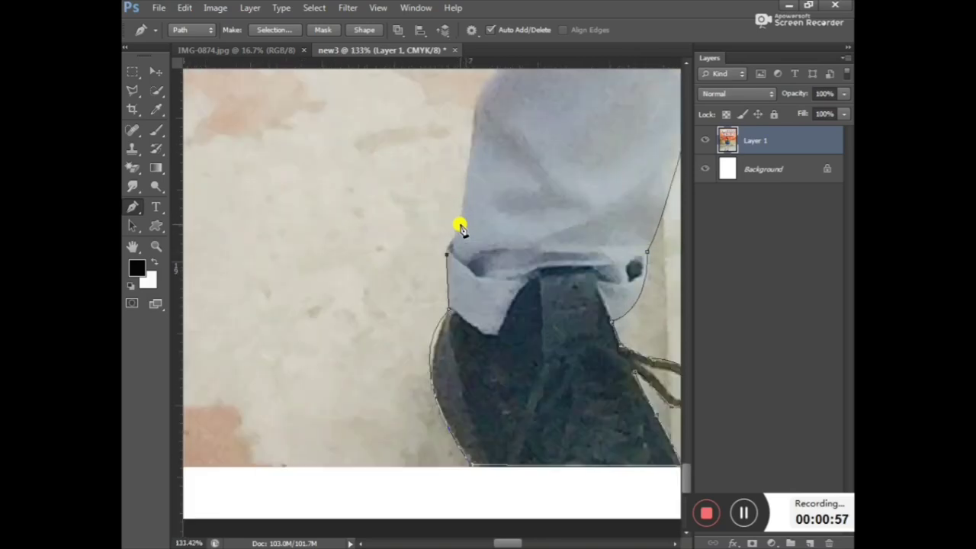
scroll(470, 183, "up", 2)
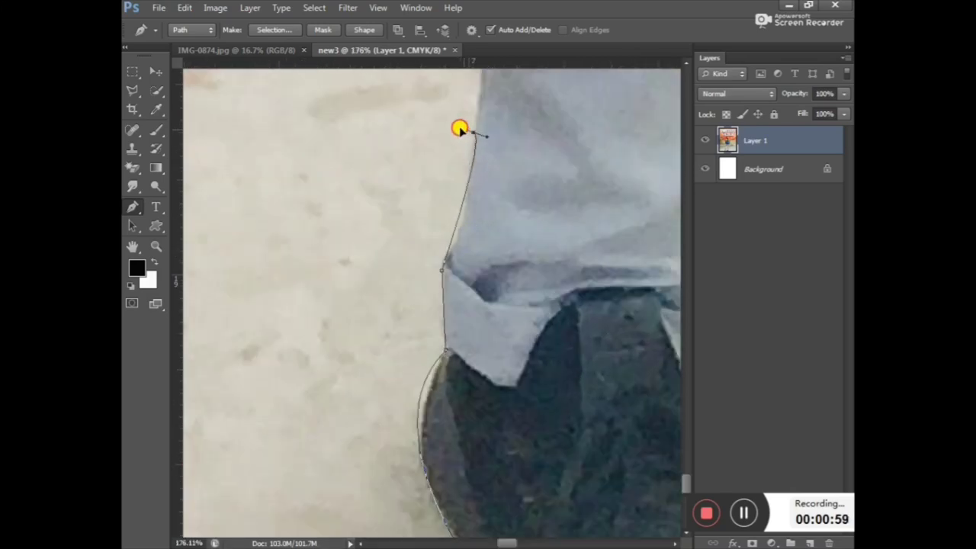
mouse_move(459, 128)
left_mouse_down()
mouse_move(429, 109)
mouse_move(425, 159)
mouse_move(495, 183)
mouse_move(423, 147)
mouse_move(473, 92)
mouse_move(462, 91)
left_mouse_up()
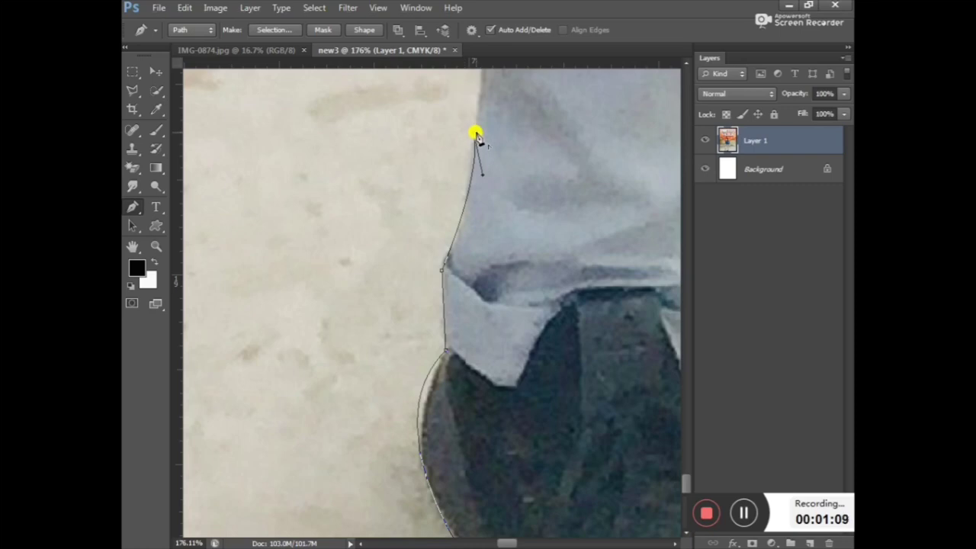
scroll(475, 136, "up", 2)
scroll(476, 138, "down", 1)
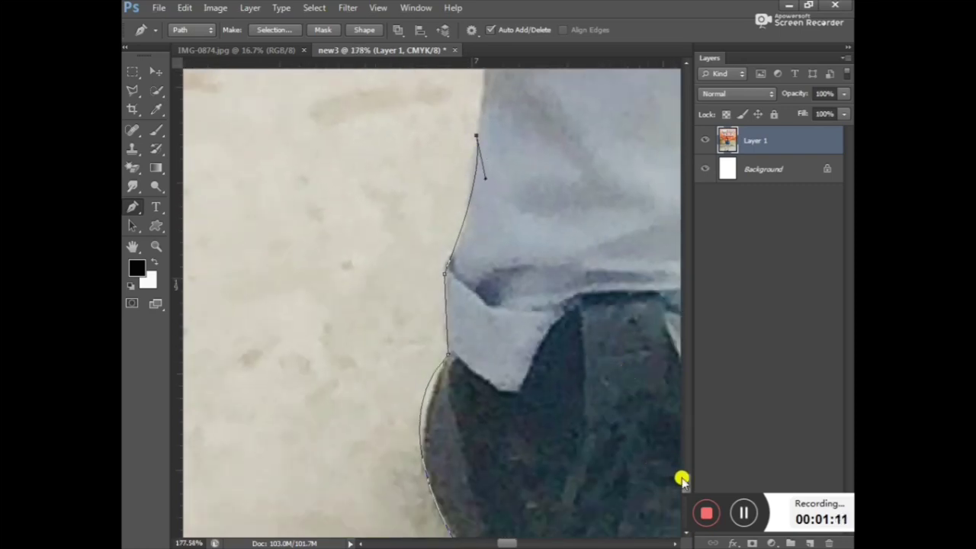
Add smooth anchors further up the trouser edge, undoing a misplaced anchor and continuing from the last good one.
scroll(682, 479, "up", 5)
scroll(682, 462, "up", 2)
left_click(489, 409)
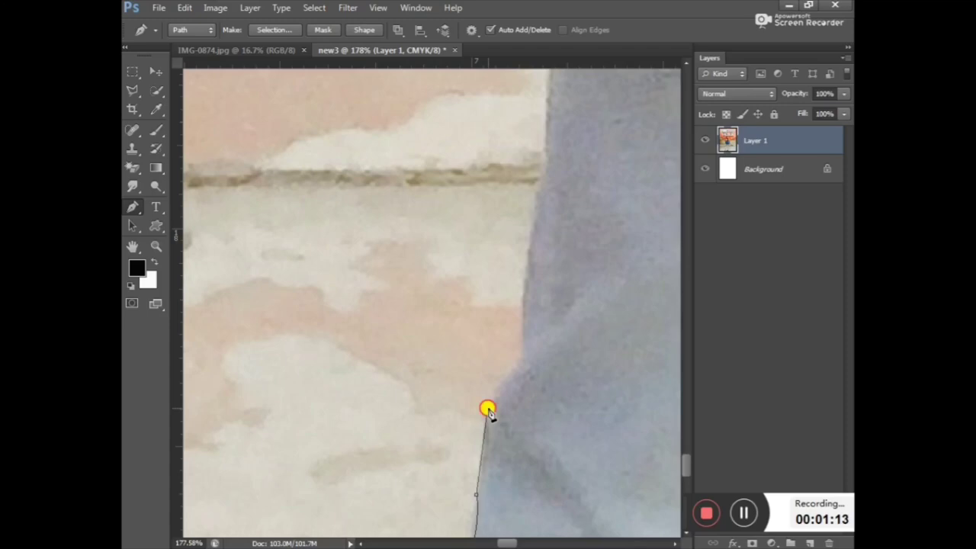
left_click_drag(485, 409, 490, 373)
left_click(519, 338)
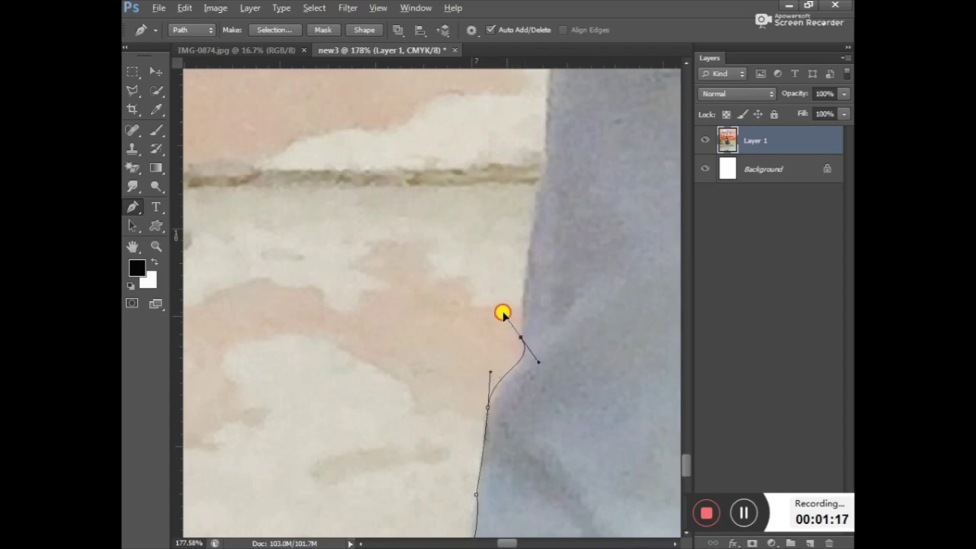
mouse_move(543, 162)
left_mouse_down()
mouse_move(534, 159)
mouse_move(551, 136)
mouse_move(545, 117)
left_mouse_up()
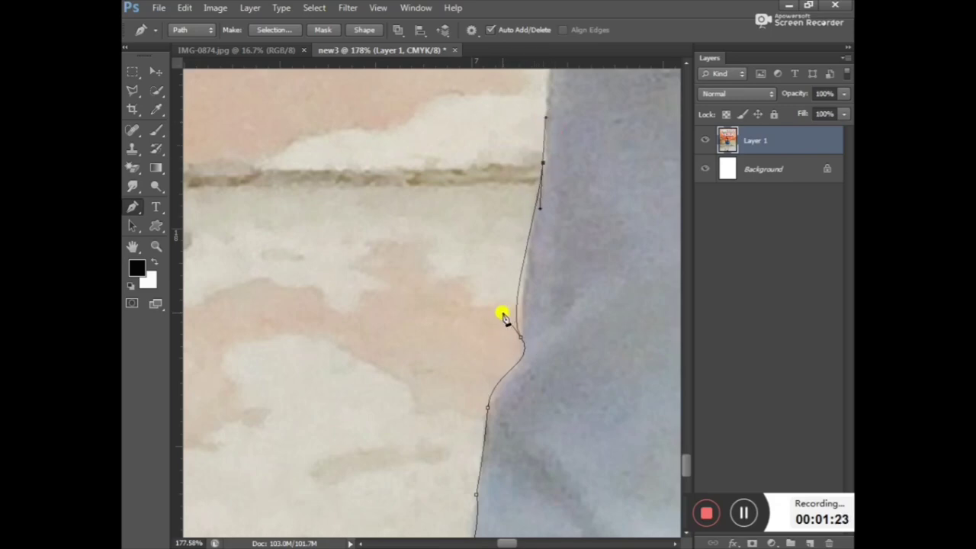
left_click_drag(503, 314, 507, 307)
key("ctrl+z")
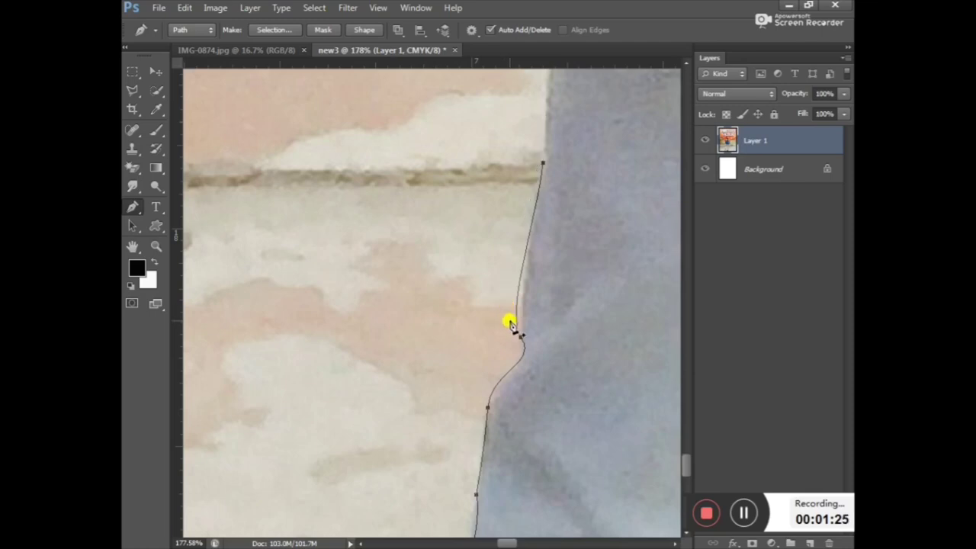
left_click(520, 338)
key("Escape")
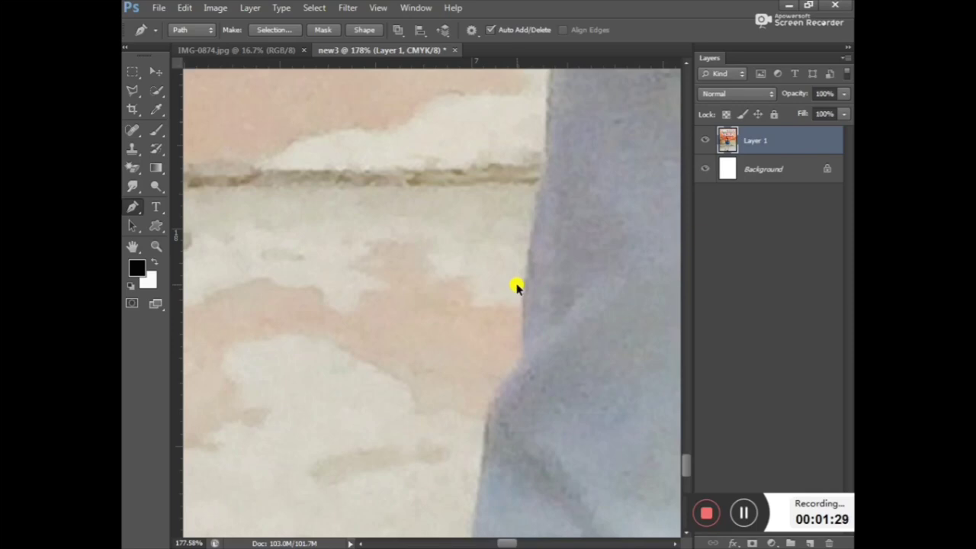
key("ctrl+z")
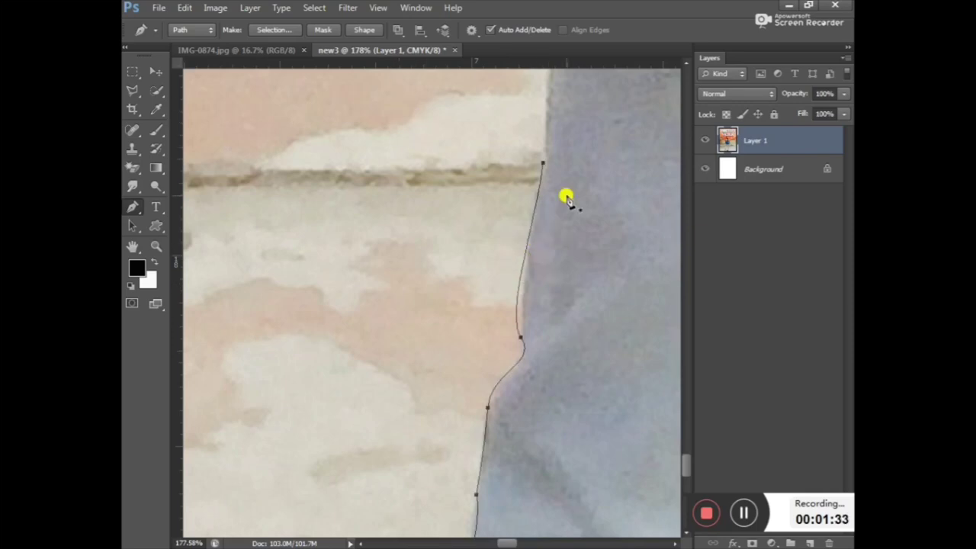
Zoom in and add curved anchors higher where the grey clothing meets the wall.
scroll(562, 166, "up", 1)
scroll(562, 163, "up", 1)
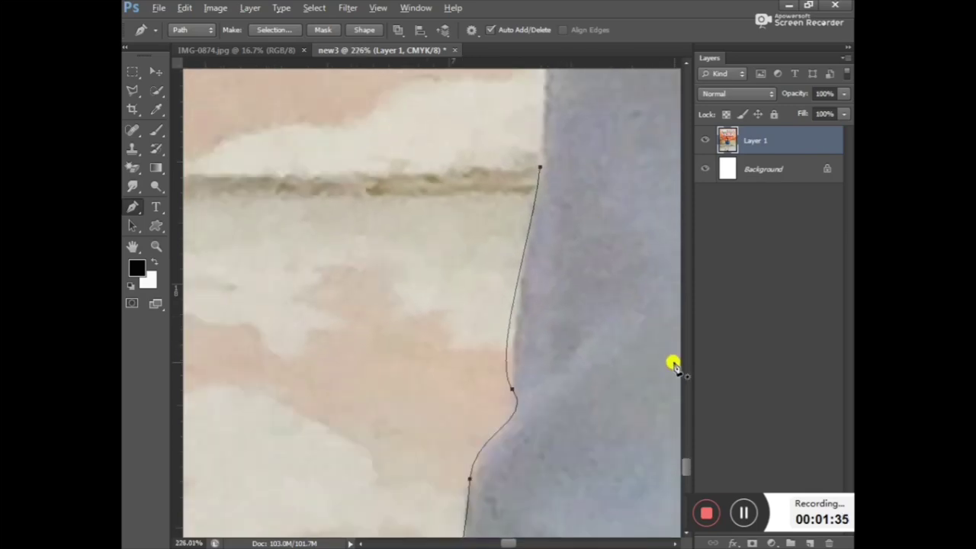
scroll(687, 463, "up", 1)
scroll(688, 454, "up", 3)
scroll(689, 448, "down", 1)
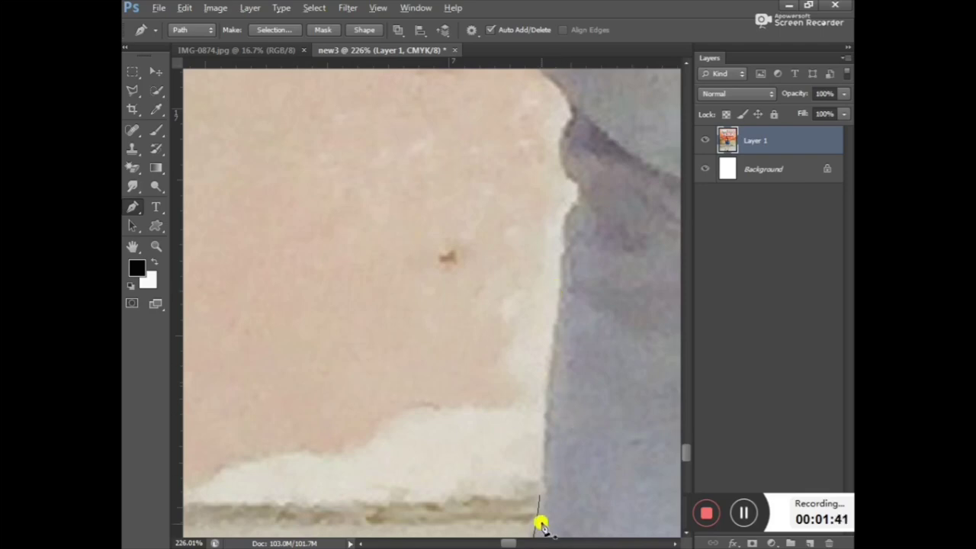
scroll(543, 519, "up", 2)
scroll(542, 505, "up", 2)
left_click(540, 496)
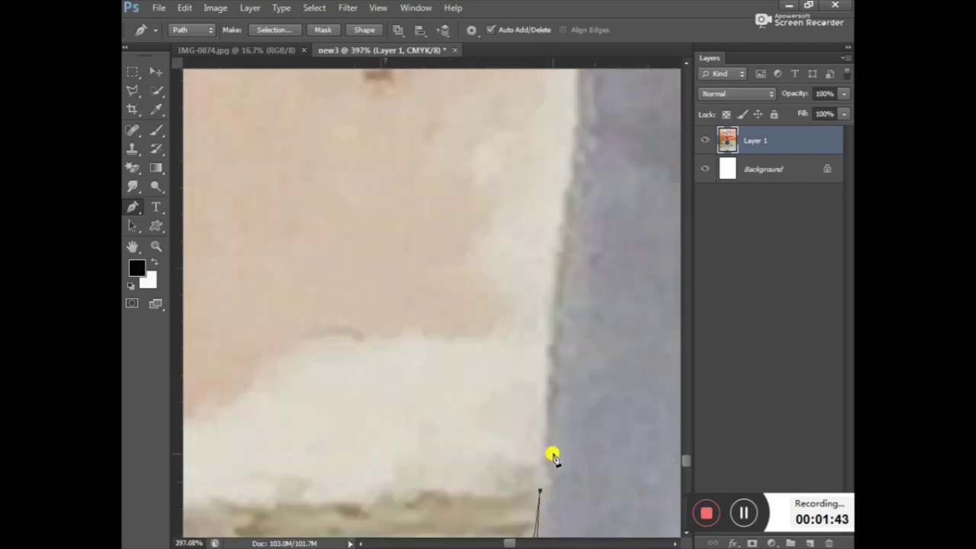
scroll(548, 382, "down", 2)
scroll(561, 302, "up", 1)
scroll(561, 297, "down", 1)
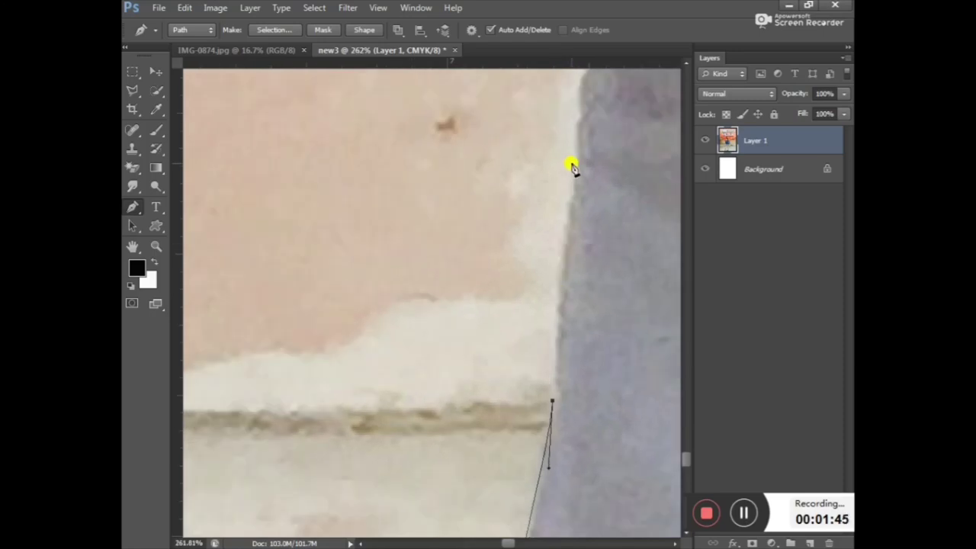
left_click(572, 124)
left_click_drag(570, 123, 563, 123)
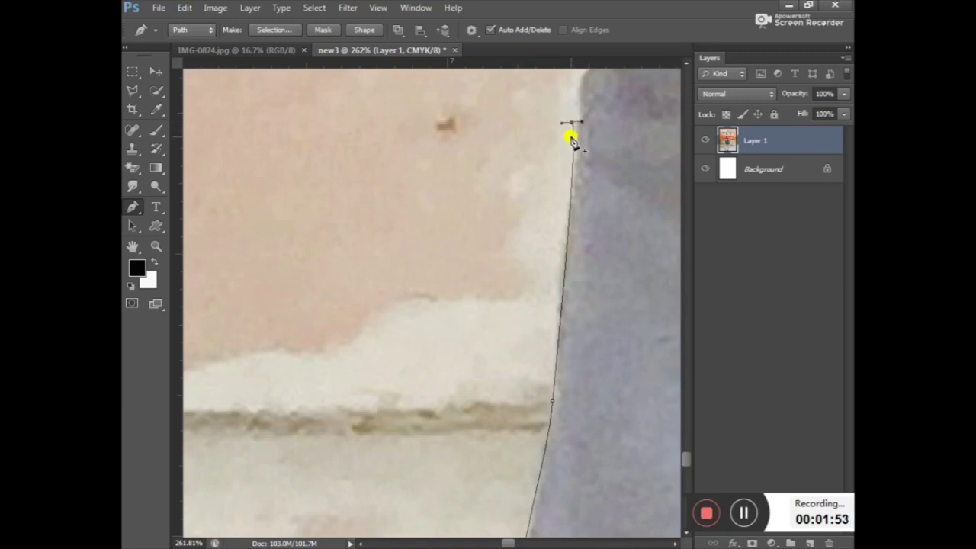
scroll(682, 453, "up", 2)
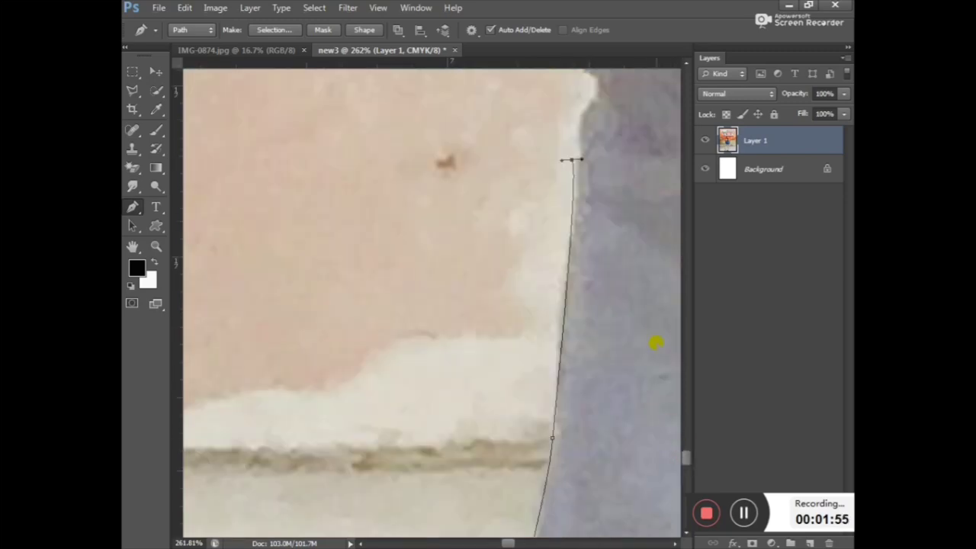
left_click_drag(684, 456, 684, 447)
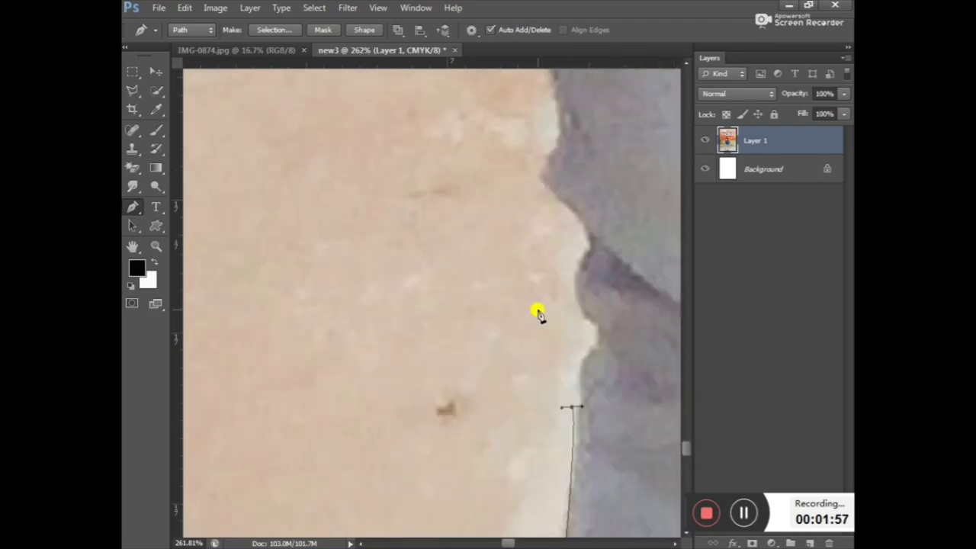
Add curved anchors higher along the clothing-wall edge, joining a straight segment back to an earlier anchor.
left_click_drag(583, 357, 575, 347)
left_click_drag(573, 408, 578, 449)
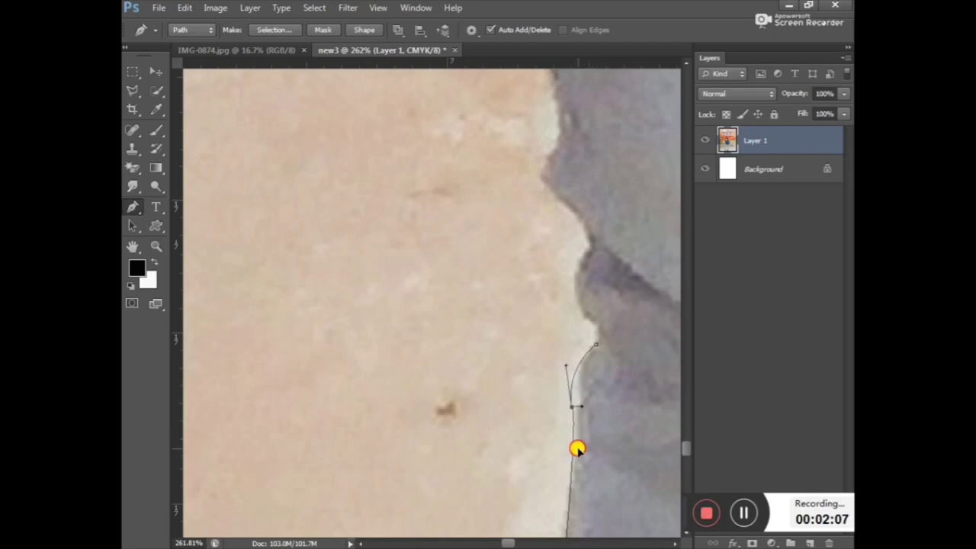
key("Escape")
left_click(575, 294)
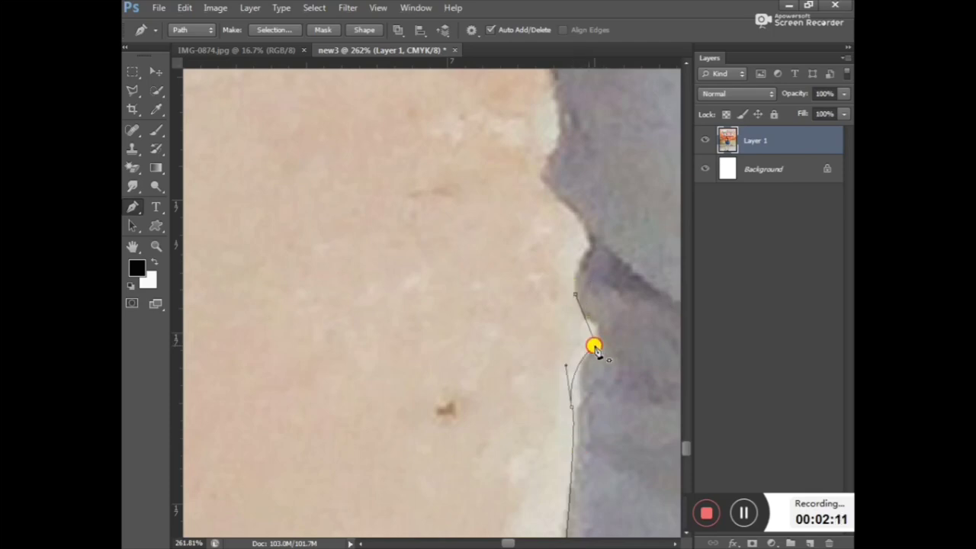
mouse_move(594, 347)
left_mouse_down()
mouse_move(596, 362)
mouse_move(553, 361)
mouse_move(577, 347)
left_mouse_up()
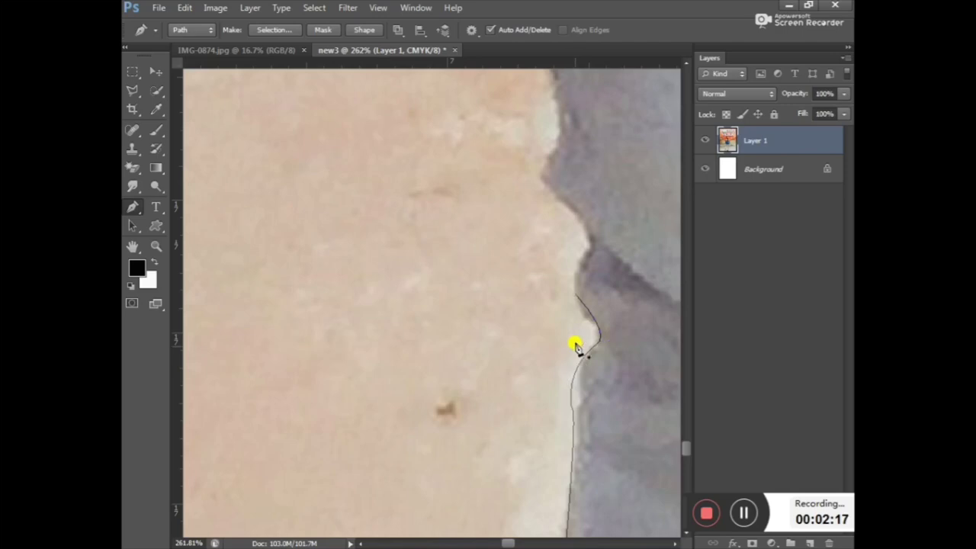
left_click(569, 207)
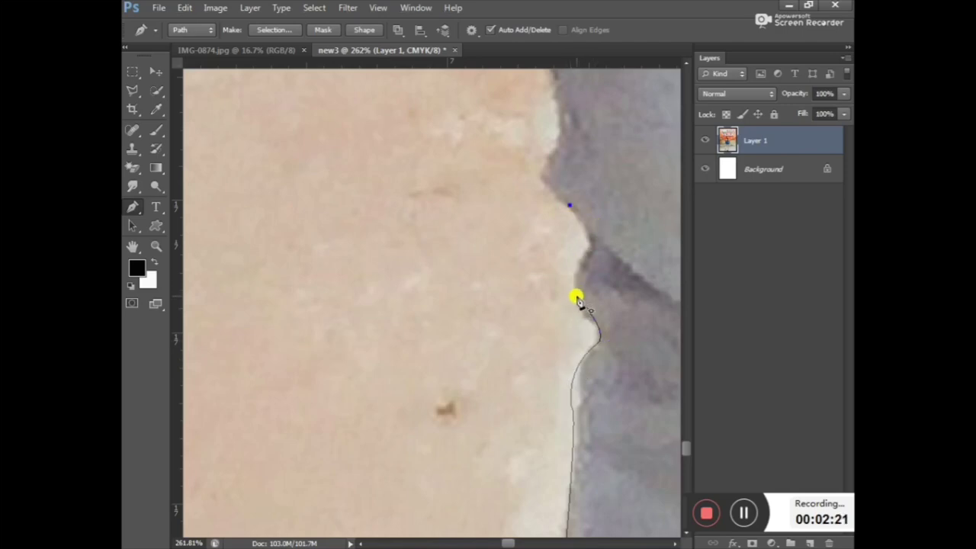
mouse_move(575, 295)
left_mouse_down()
mouse_move(539, 372)
mouse_move(534, 353)
left_mouse_up()
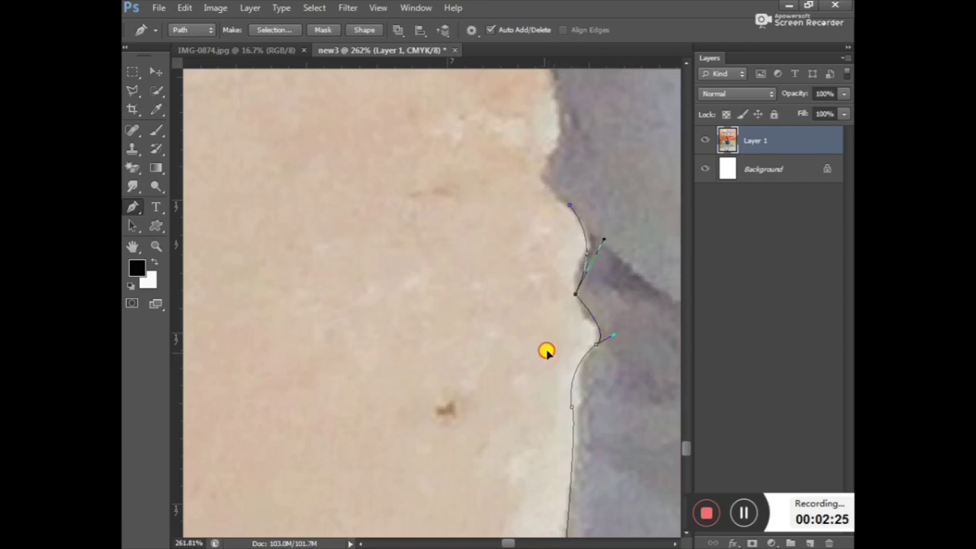
key("alt")
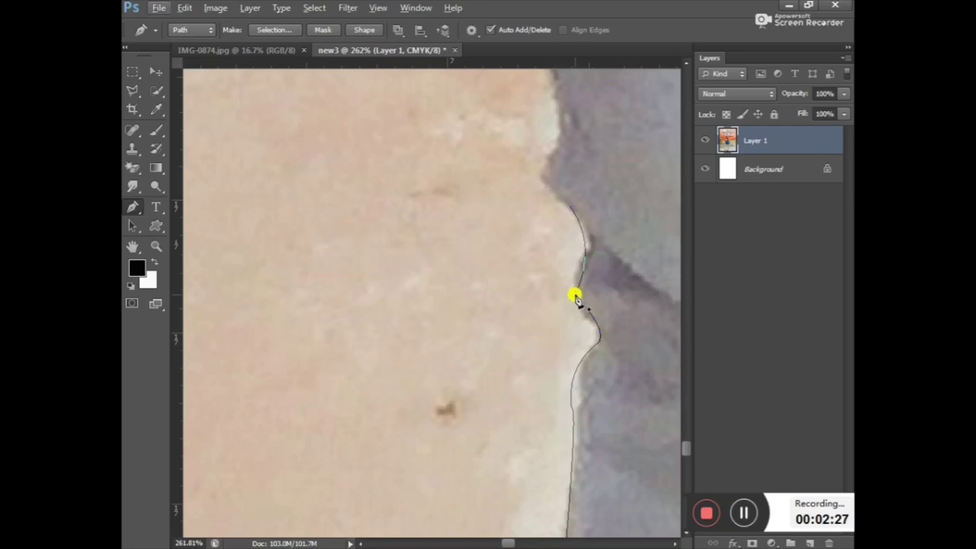
left_click(574, 212)
key("Delete")
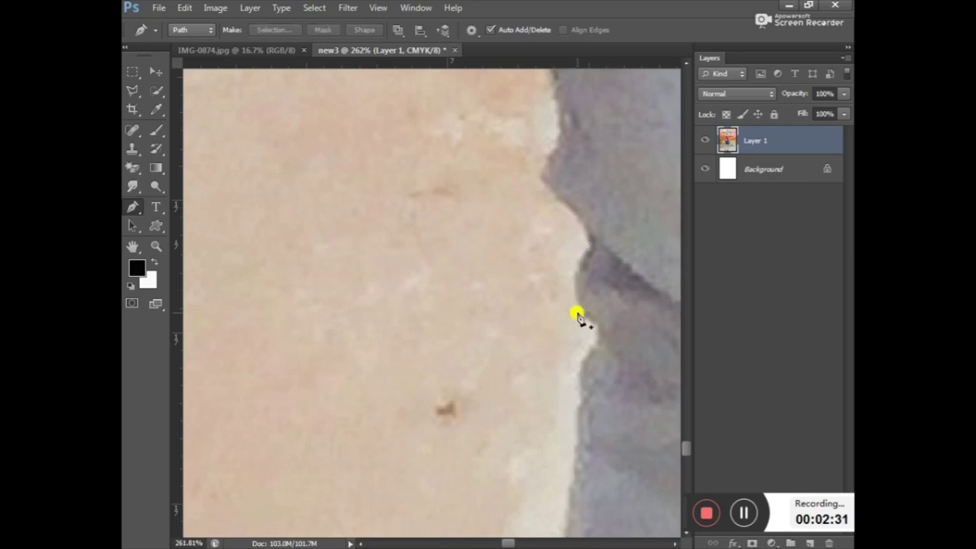
key("ctrl+z")
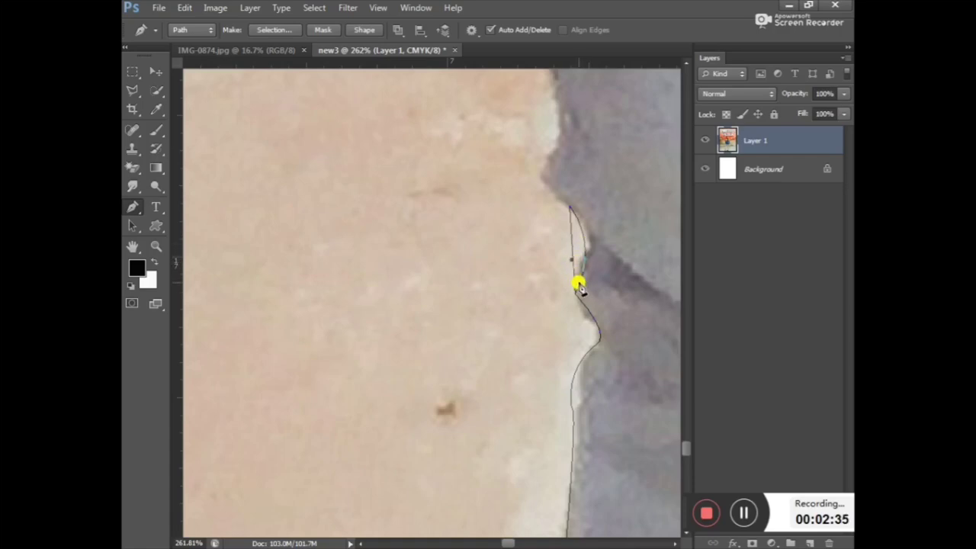
Zoom in closer on the figure's edge and adjust the curve at the path's top anchor.
scroll(579, 284, "up", 2)
key("ctrl+plus")
key("ctrl+plus")
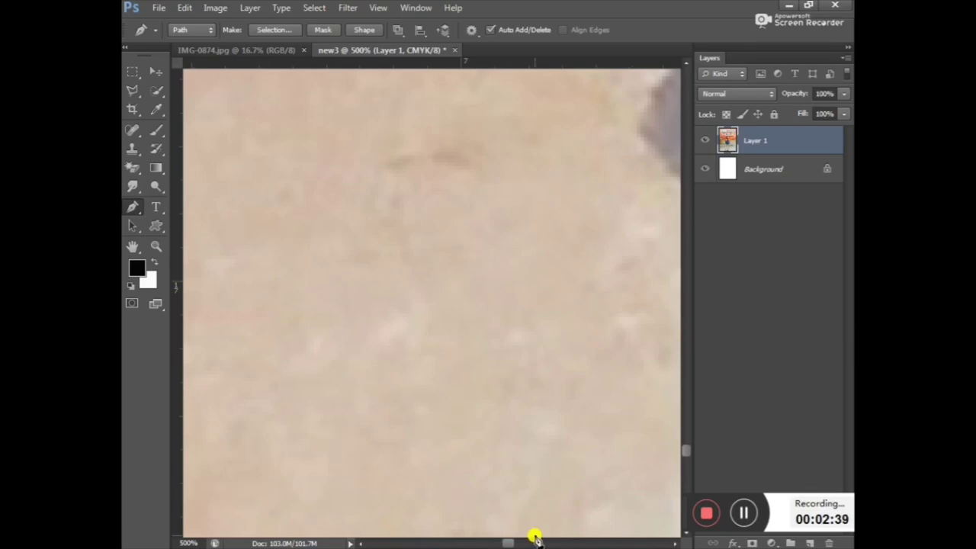
left_click_drag(511, 544, 517, 541)
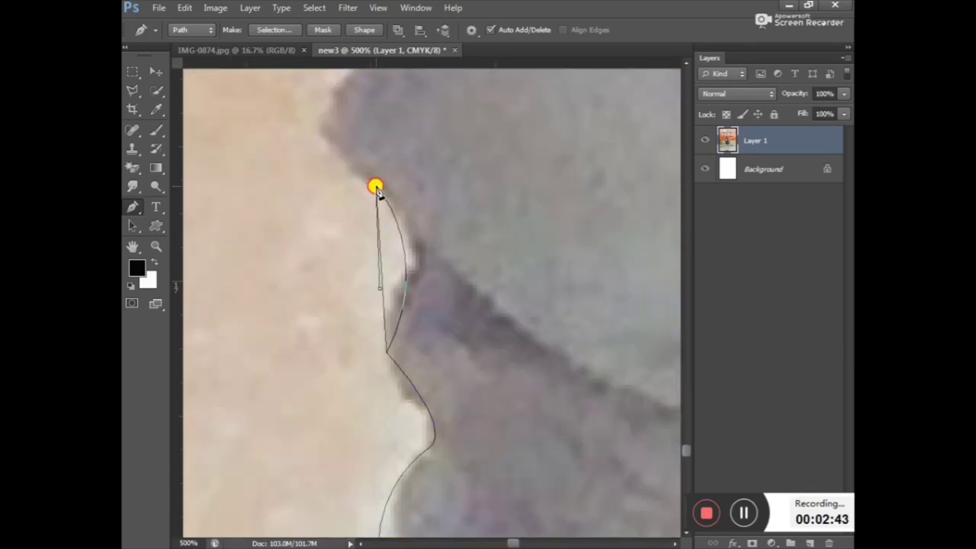
left_click_drag(377, 189, 379, 186)
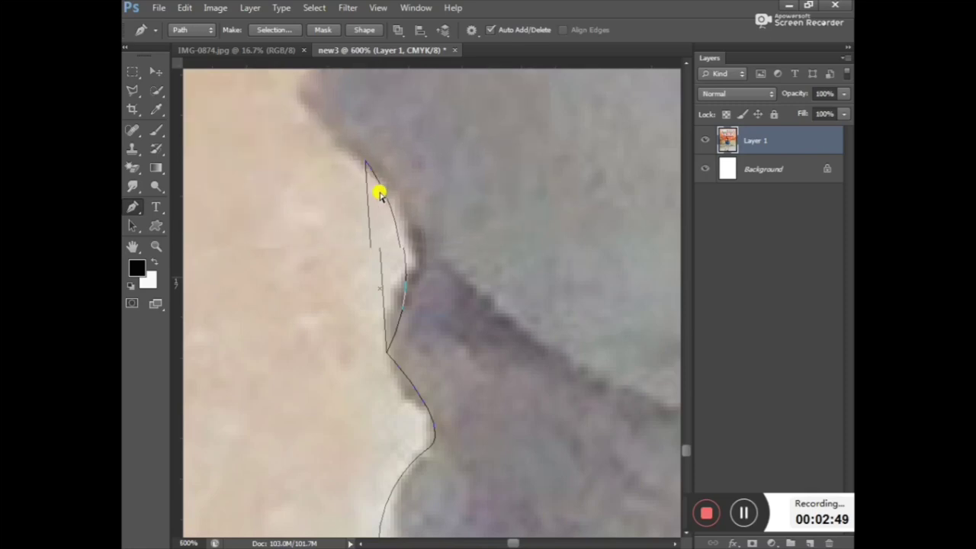
scroll(379, 193, "up", 2)
scroll(379, 193, "up", 3)
scroll(379, 193, "up", 2)
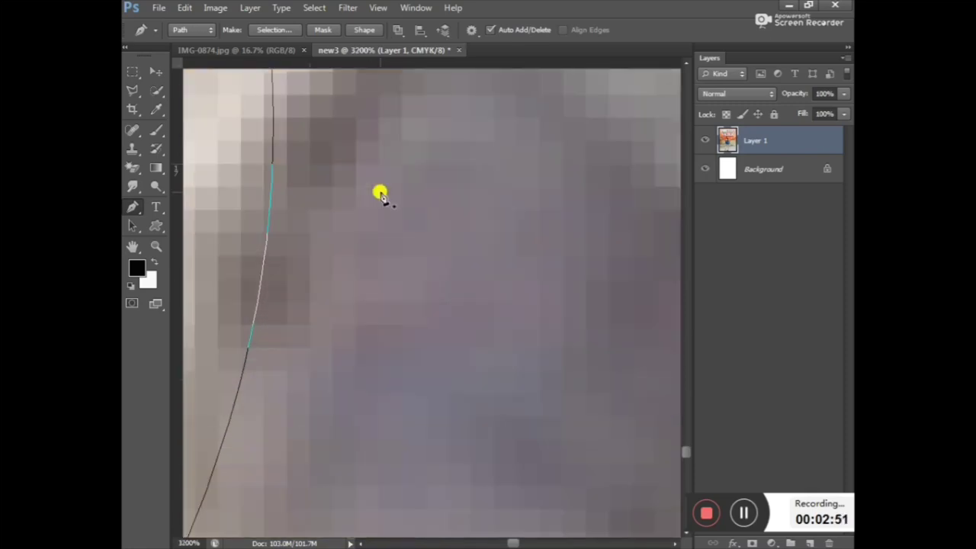
scroll(181, 303, "down", 3)
scroll(186, 321, "down", 2)
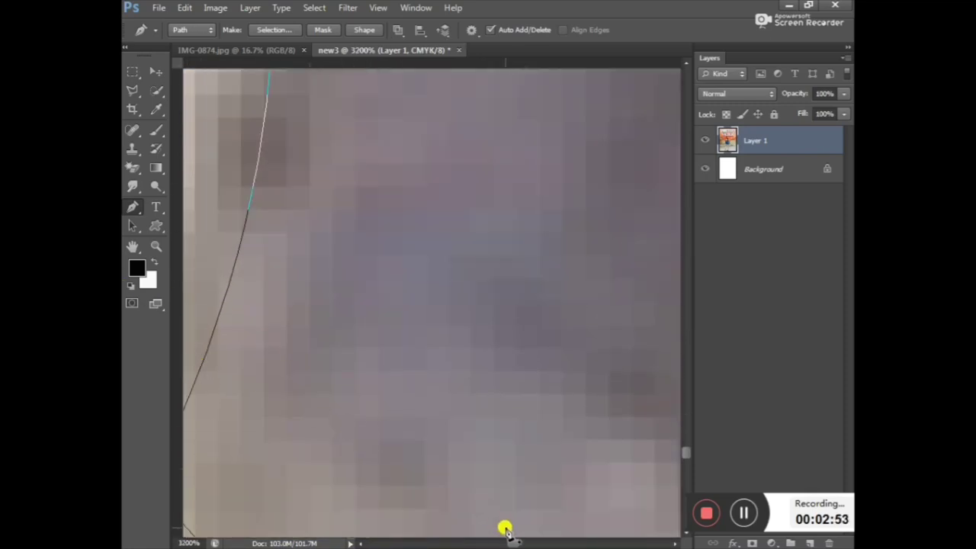
left_click_drag(510, 541, 516, 542)
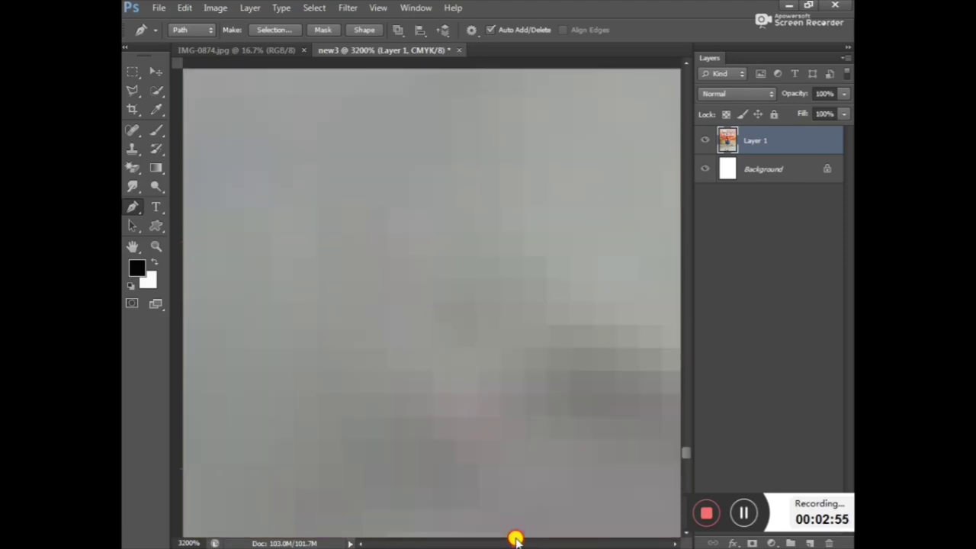
scroll(488, 516, "down", 2)
scroll(488, 516, "down", 2)
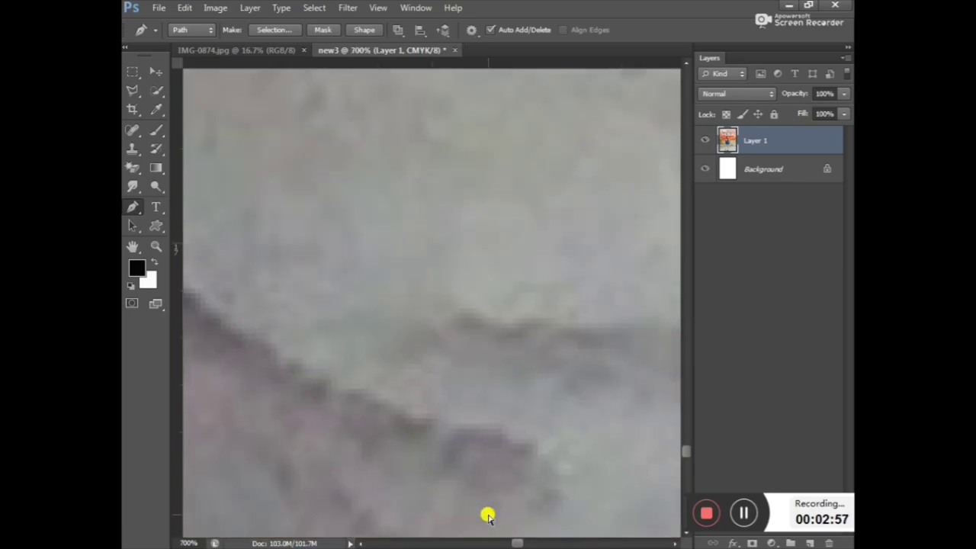
scroll(488, 516, "down", 4)
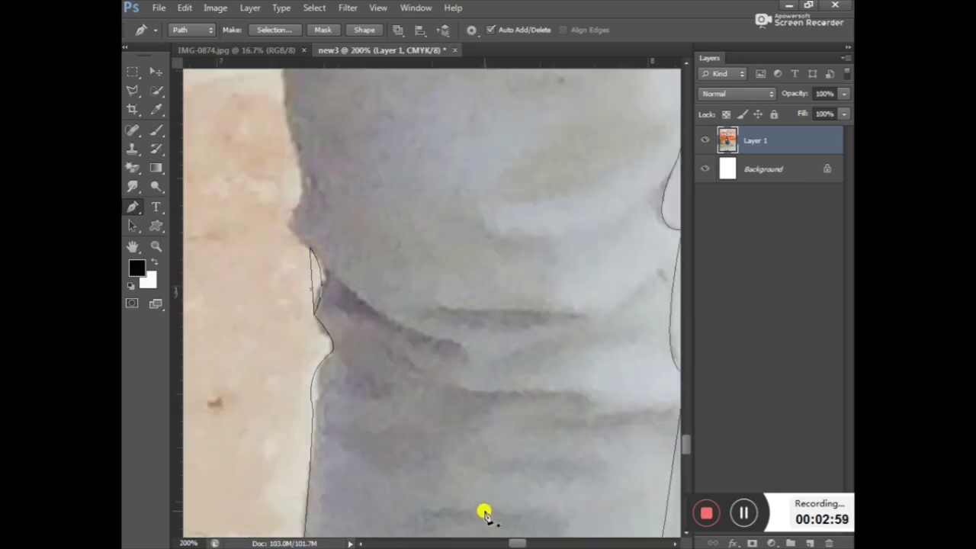
scroll(294, 290, "up", 2)
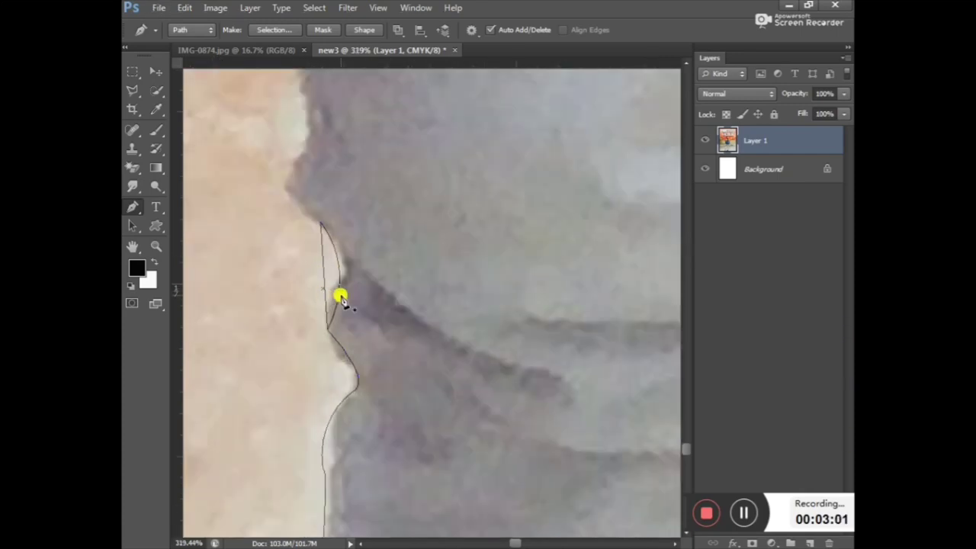
scroll(343, 295, "up", 2)
scroll(331, 290, "up", 1)
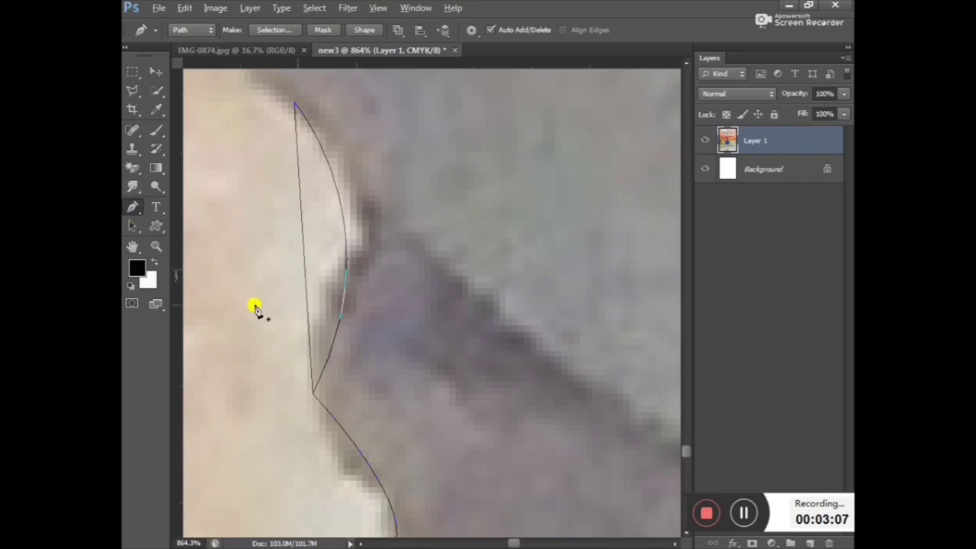
scroll(305, 305, "up", 1)
scroll(326, 421, "up", 2)
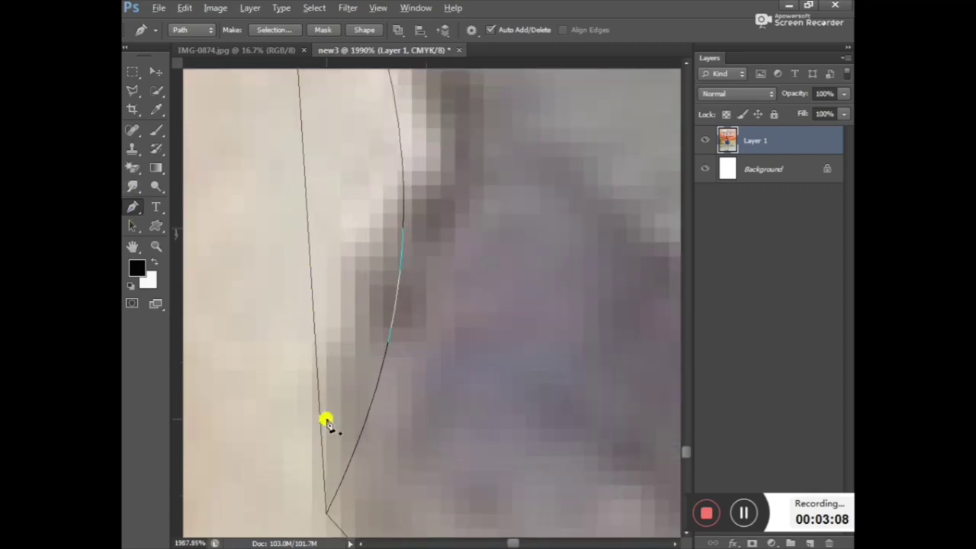
Pick up the path's end anchor and scroll until it is in view.
left_click(326, 514)
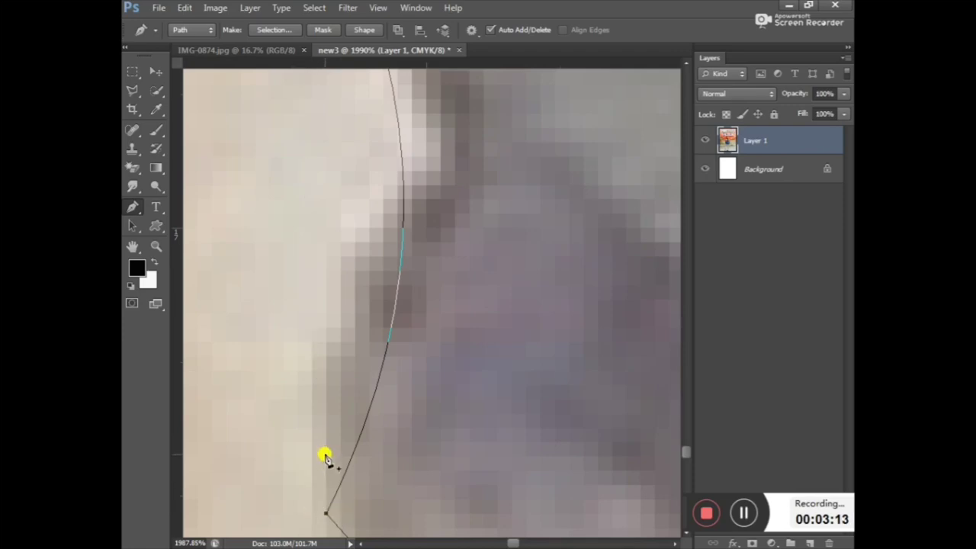
scroll(358, 267, "down", 1)
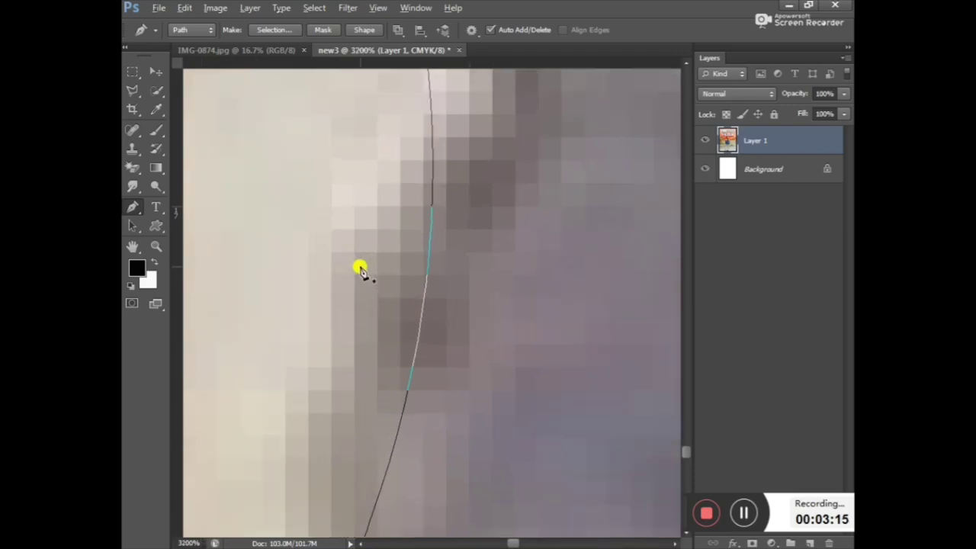
scroll(359, 262, "down", 1)
scroll(355, 229, "down", 3)
scroll(343, 144, "down", 3)
scroll(335, 111, "down", 3)
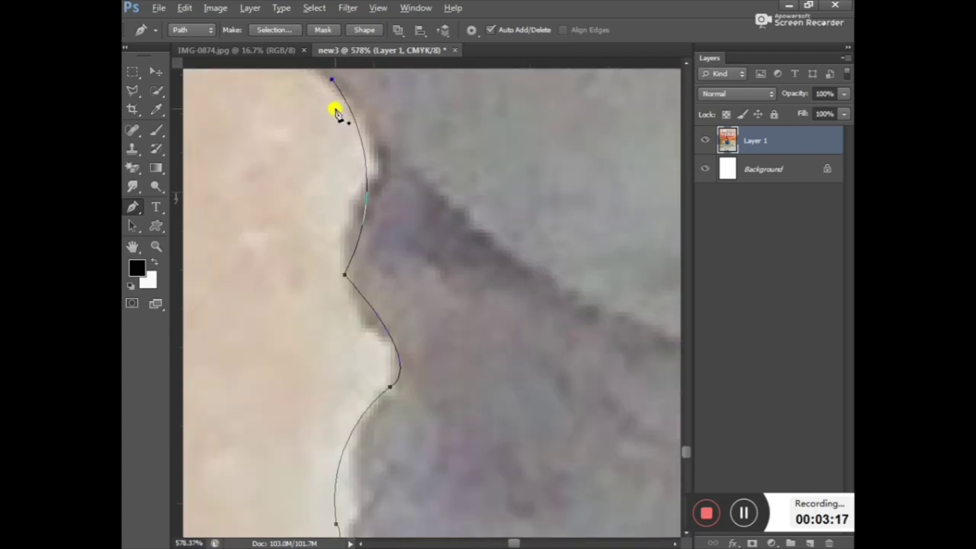
scroll(334, 104, "down", 3)
scroll(690, 451, "up", 1)
scroll(690, 451, "up", 4)
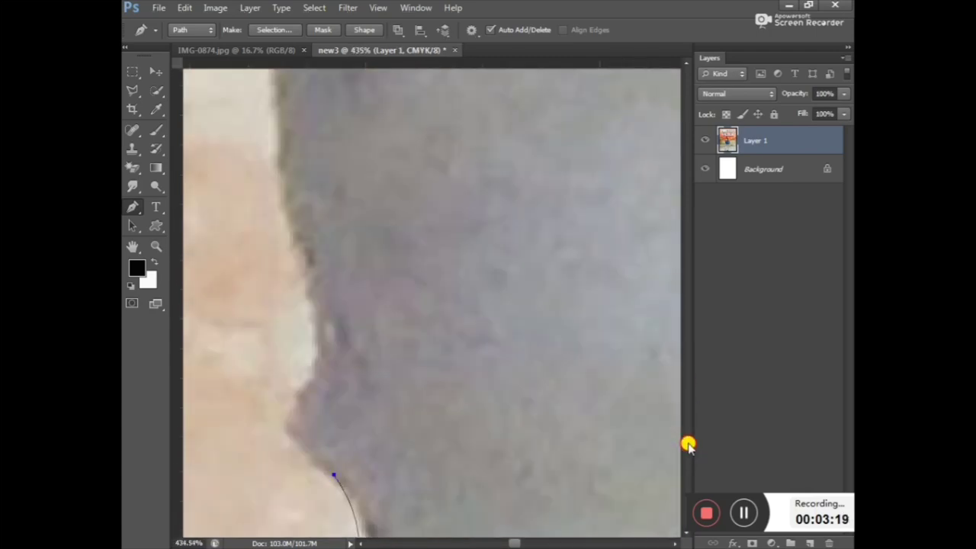
scroll(690, 451, "down", 2)
scroll(690, 452, "up", 4)
scroll(690, 451, "up", 1)
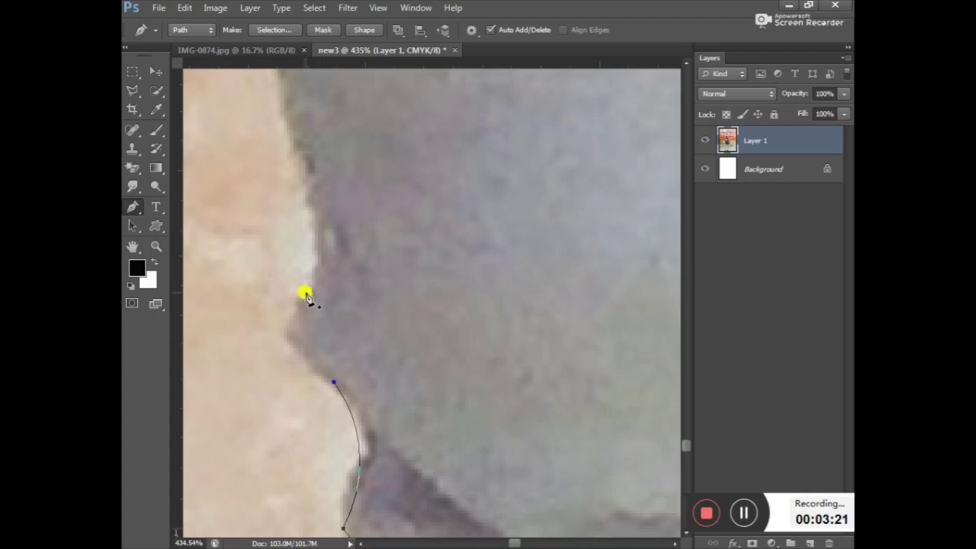
Add two curved anchors up the grey trouser leg's inner edge, then zoom out.
left_click(286, 335)
left_click_drag(303, 190, 281, 222)
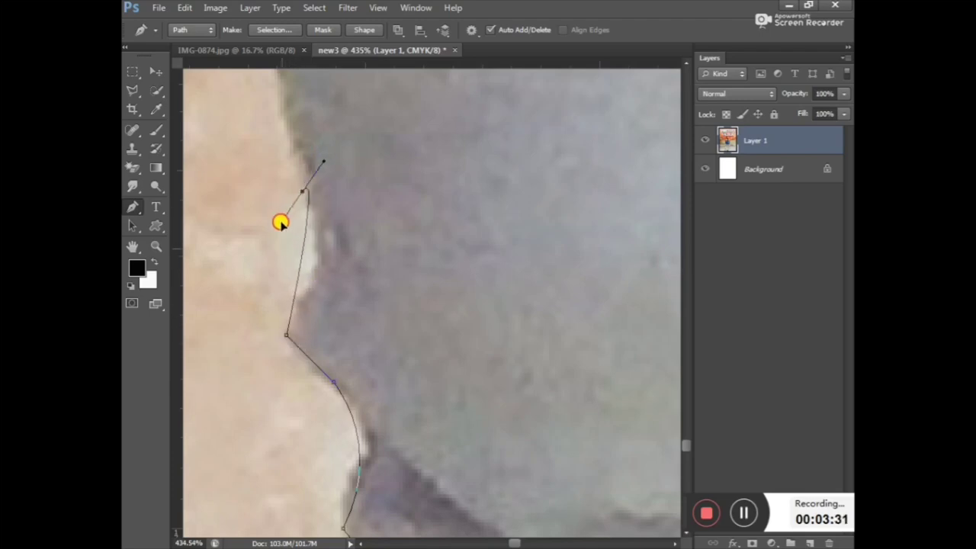
left_click_drag(281, 222, 277, 115)
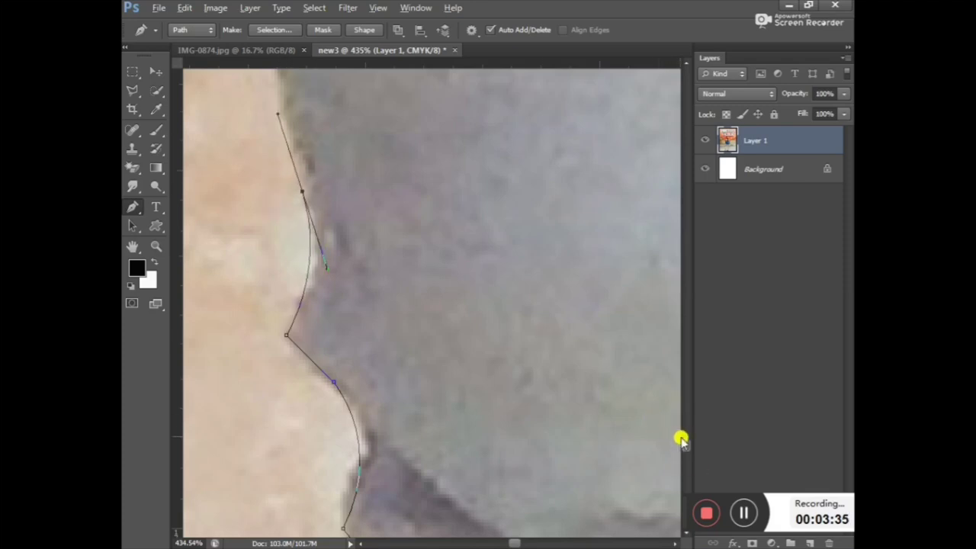
scroll(686, 444, "down", 3)
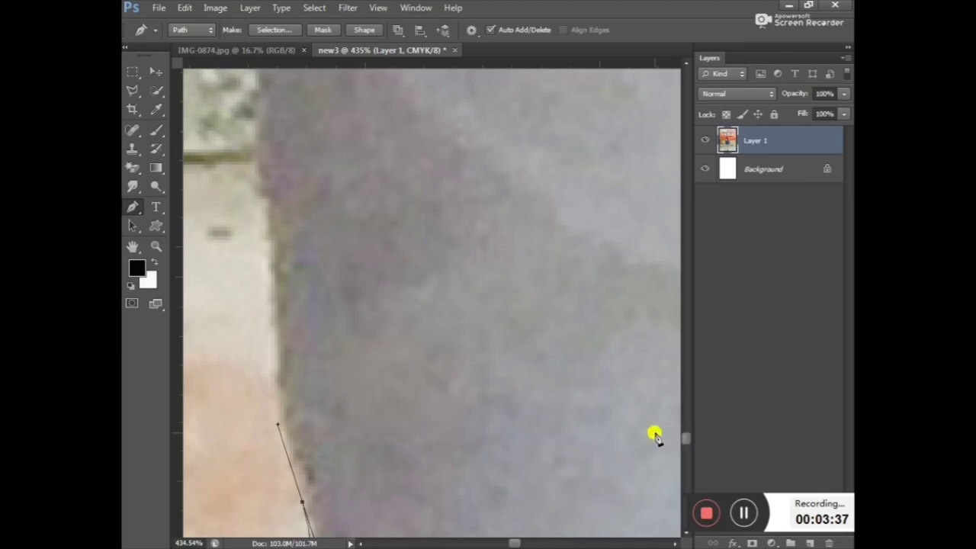
scroll(453, 368, "down", 2)
scroll(425, 342, "down", 2)
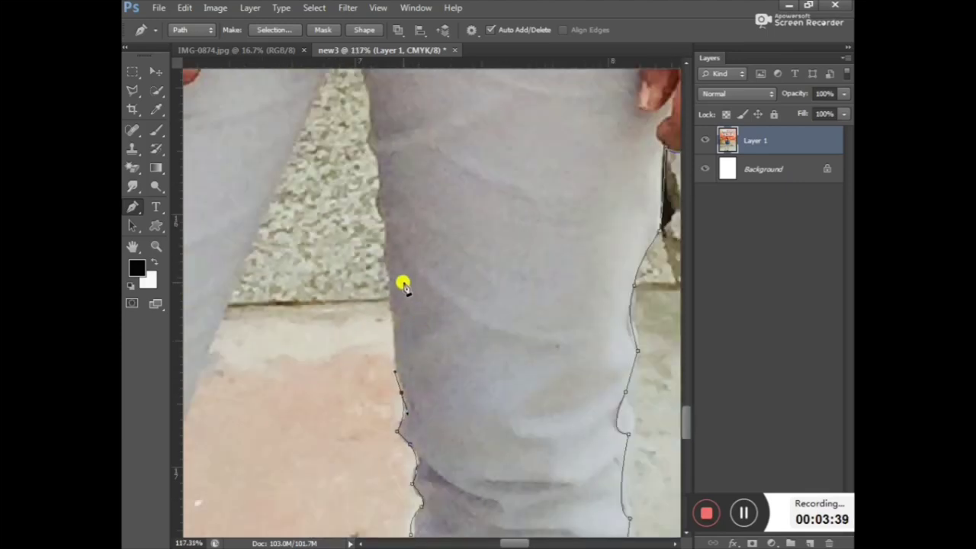
Re-zoom on the legs and extend the path to the trouser crotch, undoing and restoring that segment.
scroll(374, 111, "down", 1)
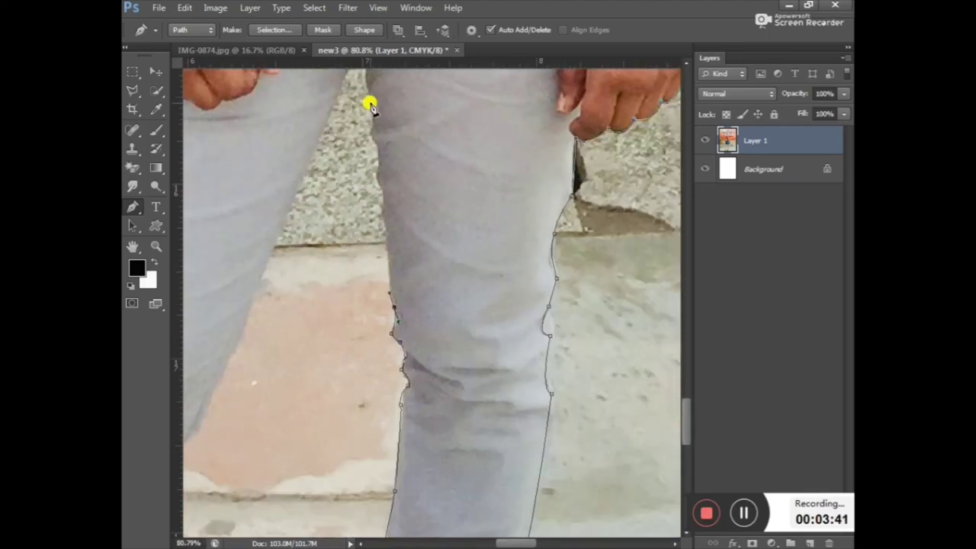
scroll(365, 72, "down", 1)
scroll(365, 71, "down", 1)
scroll(364, 70, "down", 1)
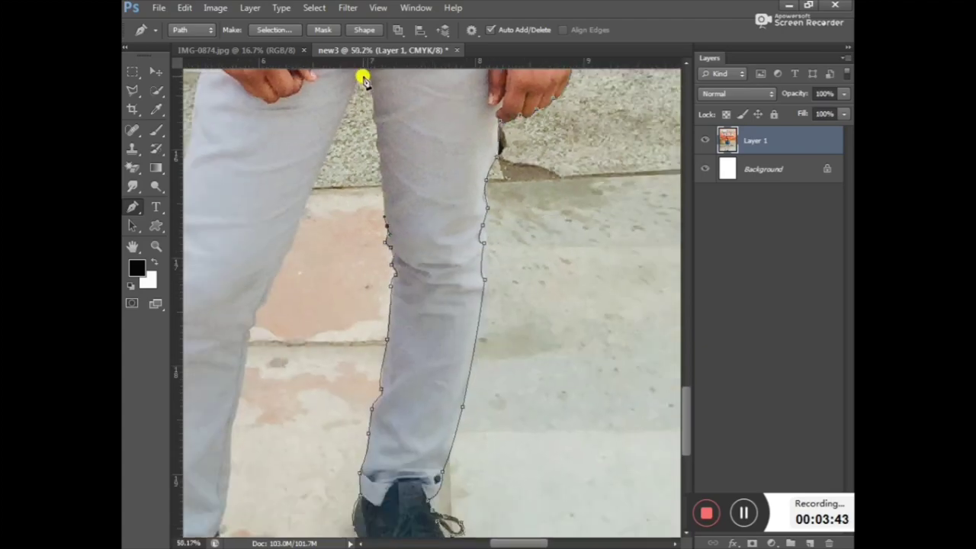
scroll(366, 69, "down", 1)
scroll(366, 69, "down", 1)
scroll(444, 191, "up", 1)
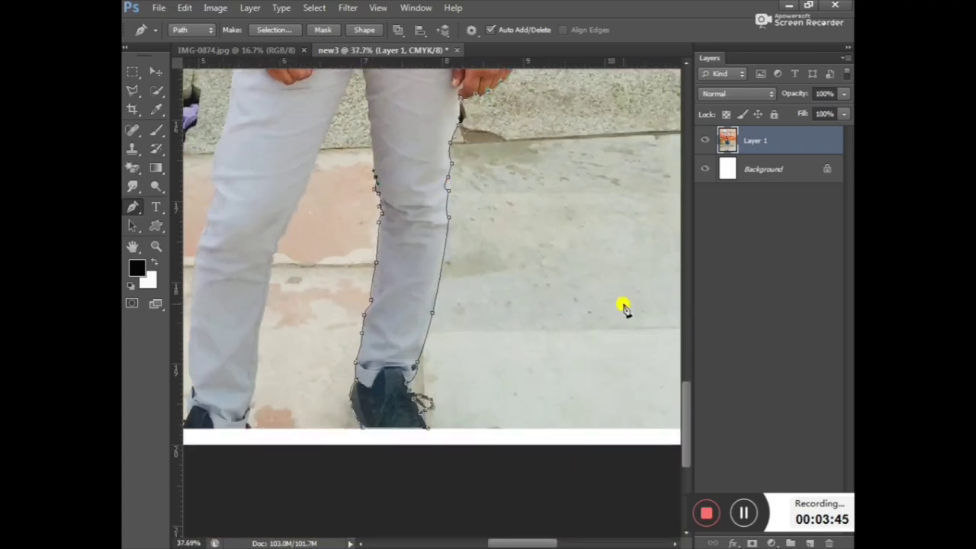
left_click_drag(687, 394, 686, 369)
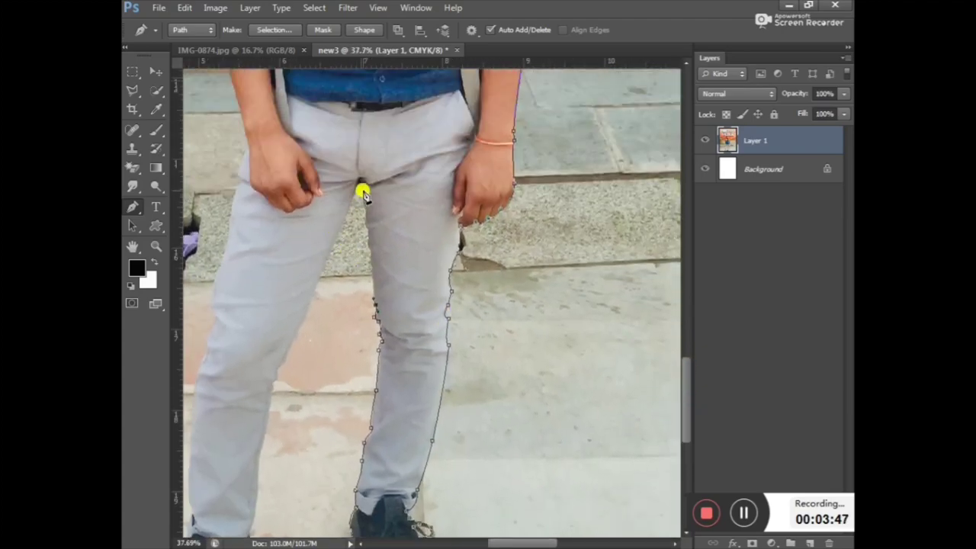
scroll(374, 216, "up", 1)
scroll(354, 207, "up", 3)
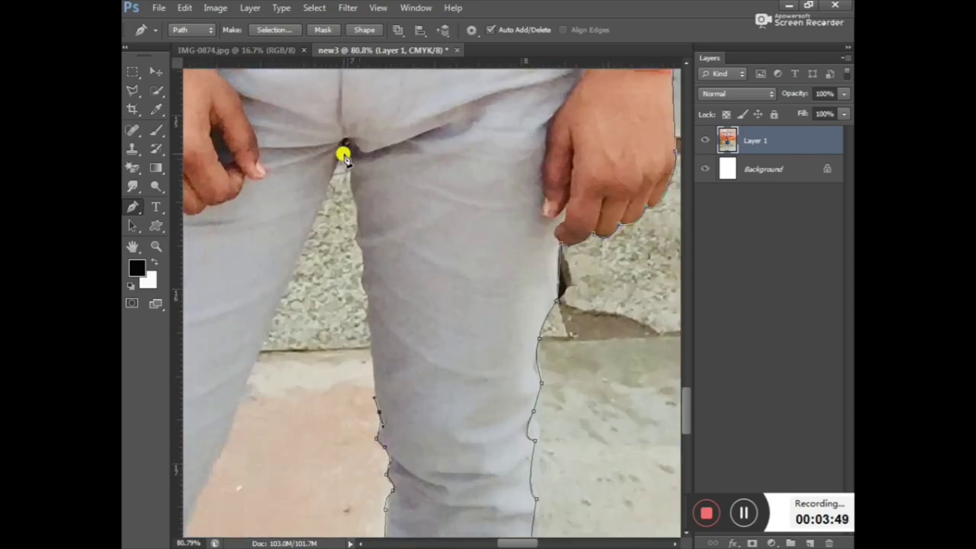
left_click(346, 160)
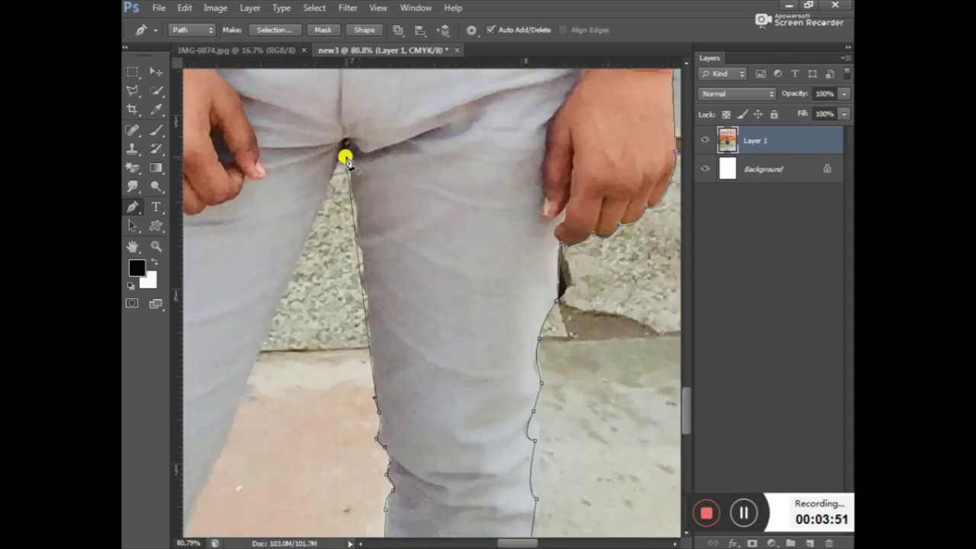
key("ctrl+z")
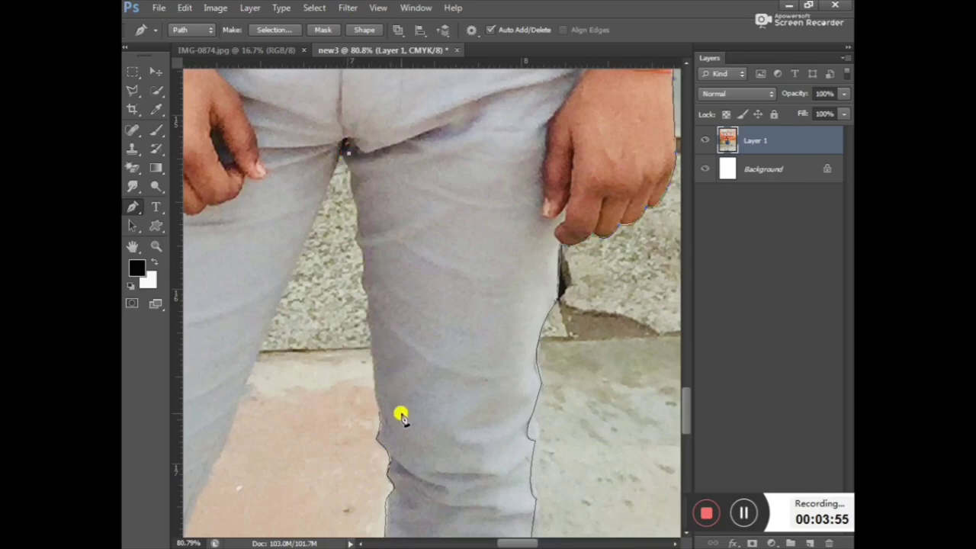
key("ctrl+z")
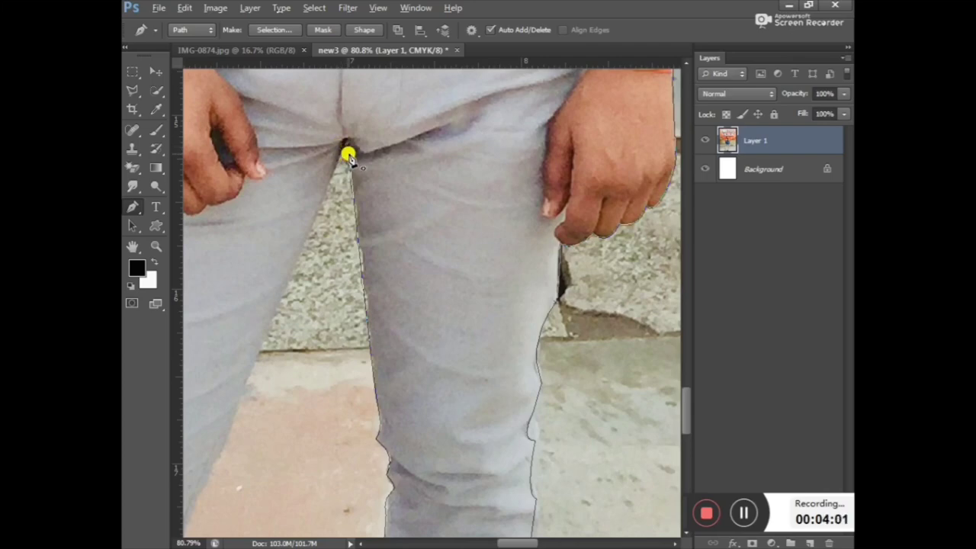
Run the path from the crotch down the other leg's inner edge, converting the last anchor to a corner.
left_click(218, 450)
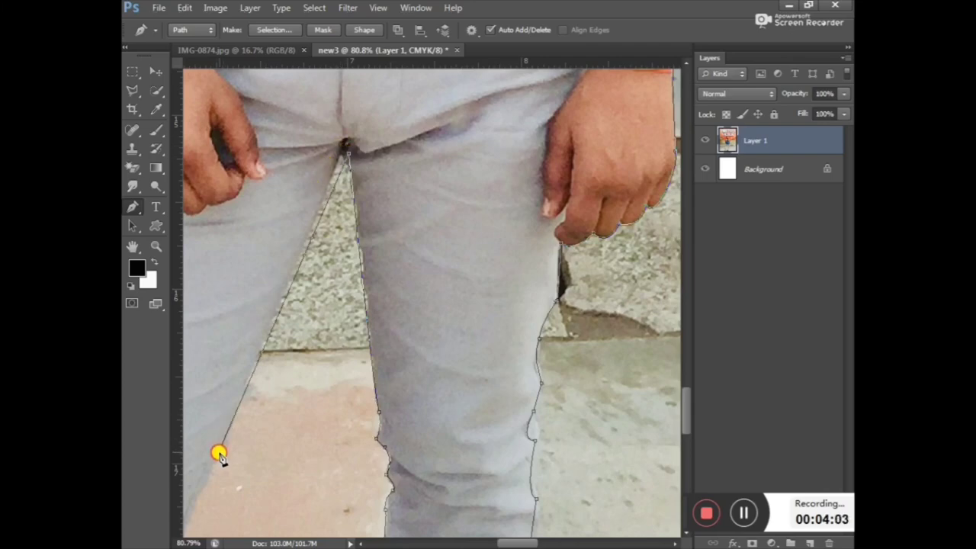
left_click_drag(219, 452, 216, 472)
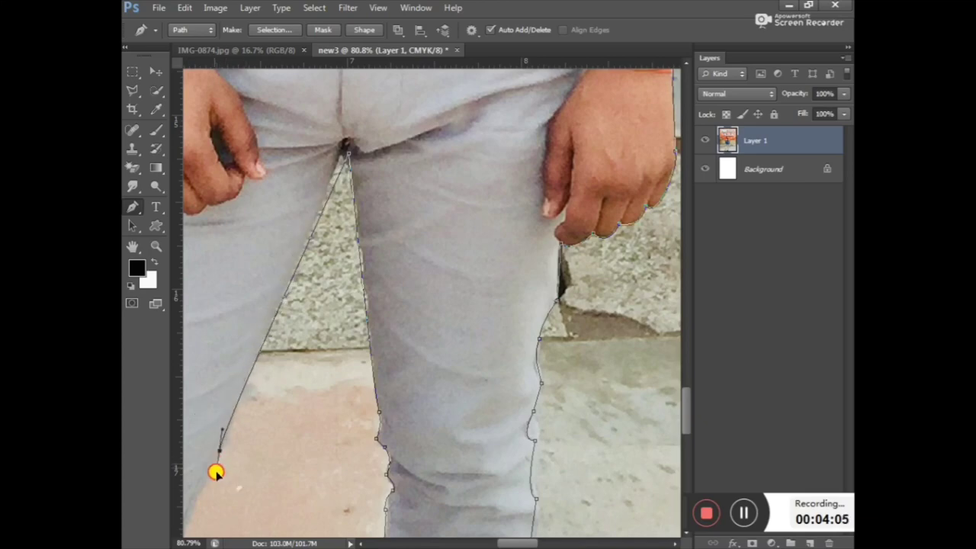
scroll(218, 457, "down", 1)
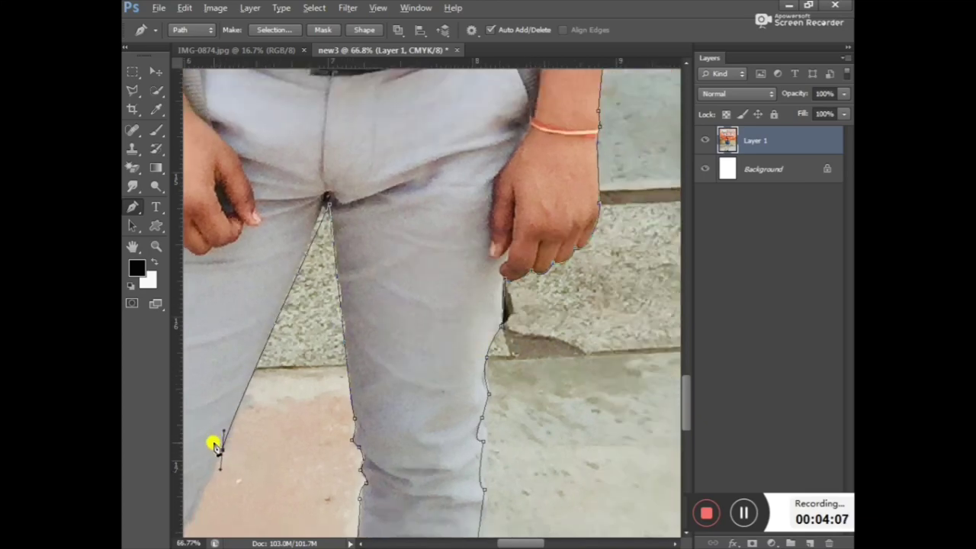
scroll(222, 451, "down", 2)
scroll(219, 451, "down", 1)
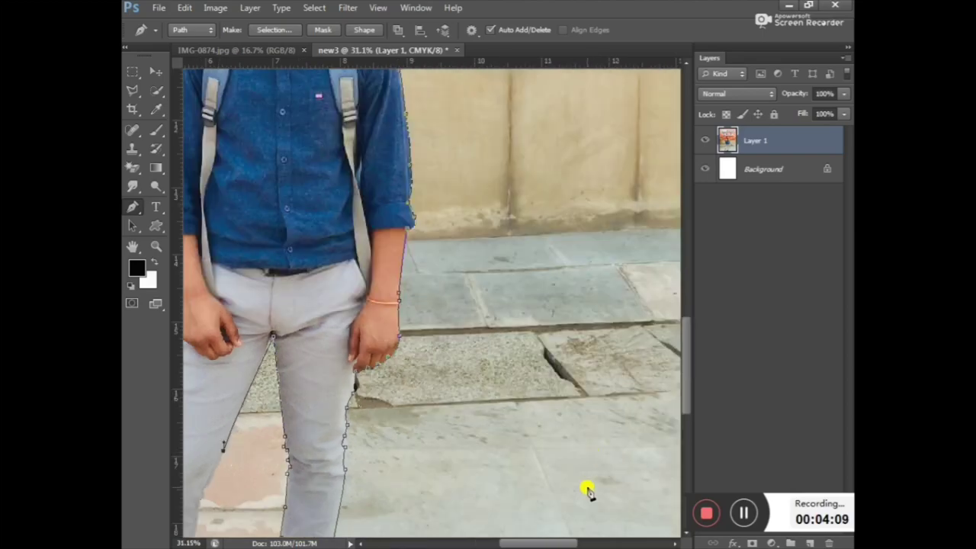
left_click_drag(538, 542, 518, 542)
left_click_drag(685, 365, 689, 412)
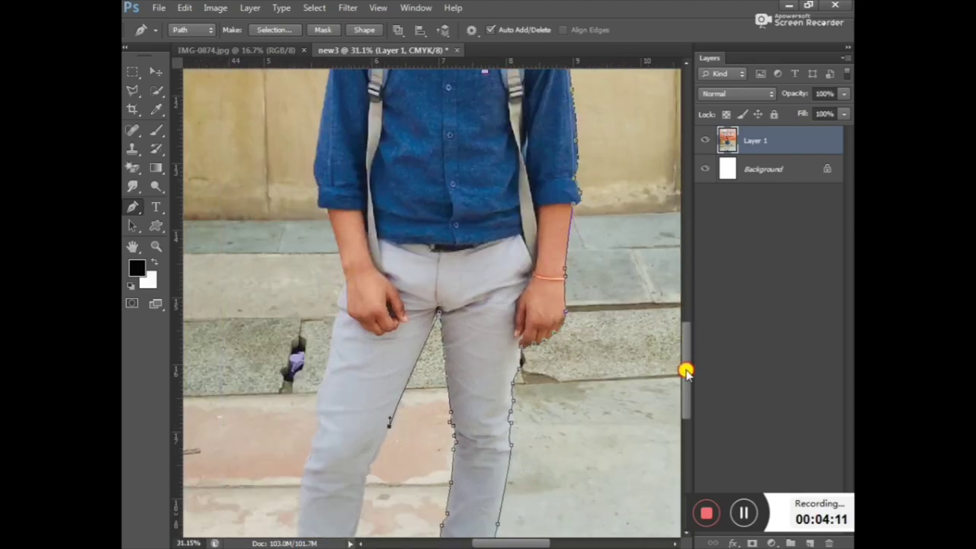
scroll(340, 338, "up", 1)
scroll(375, 305, "up", 2)
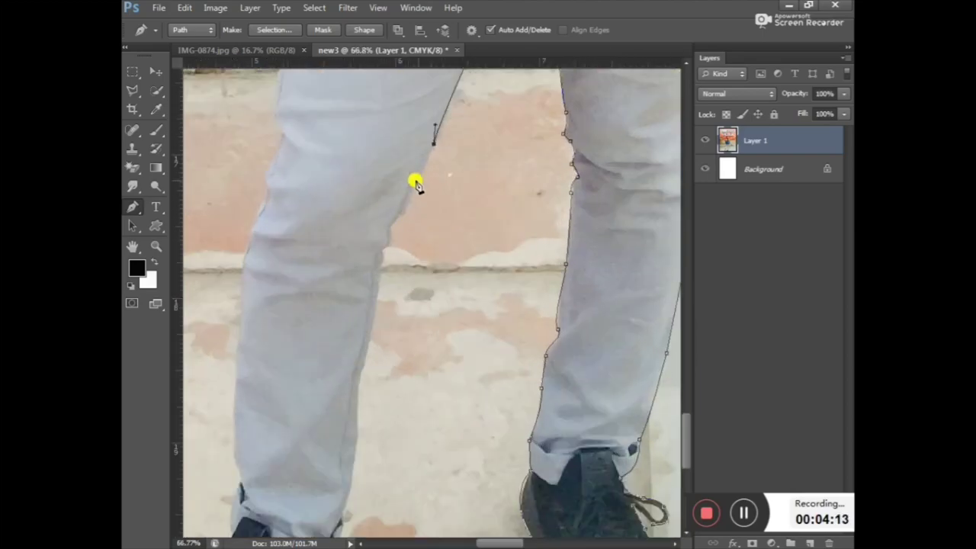
left_click_drag(405, 211, 397, 262)
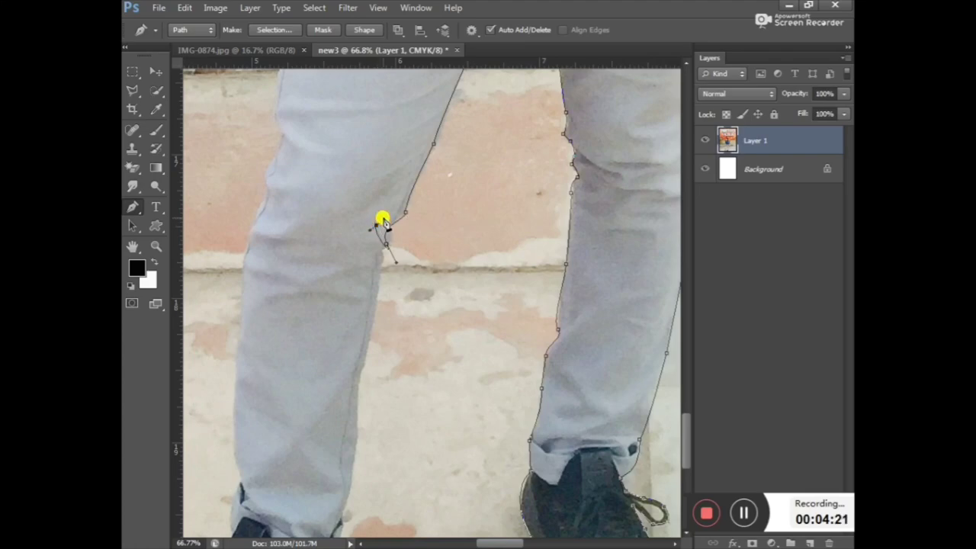
left_click(387, 244, "alt")
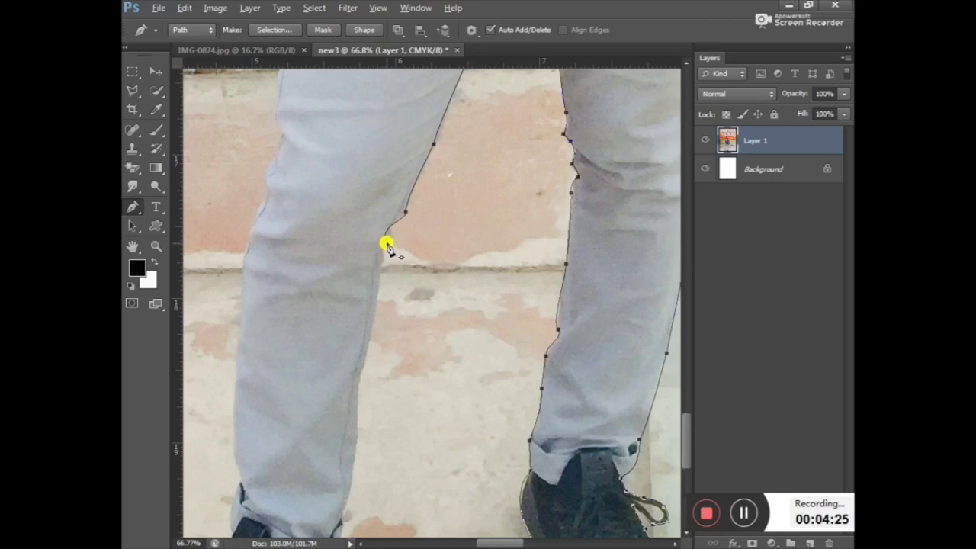
left_click_drag(378, 226, 417, 221)
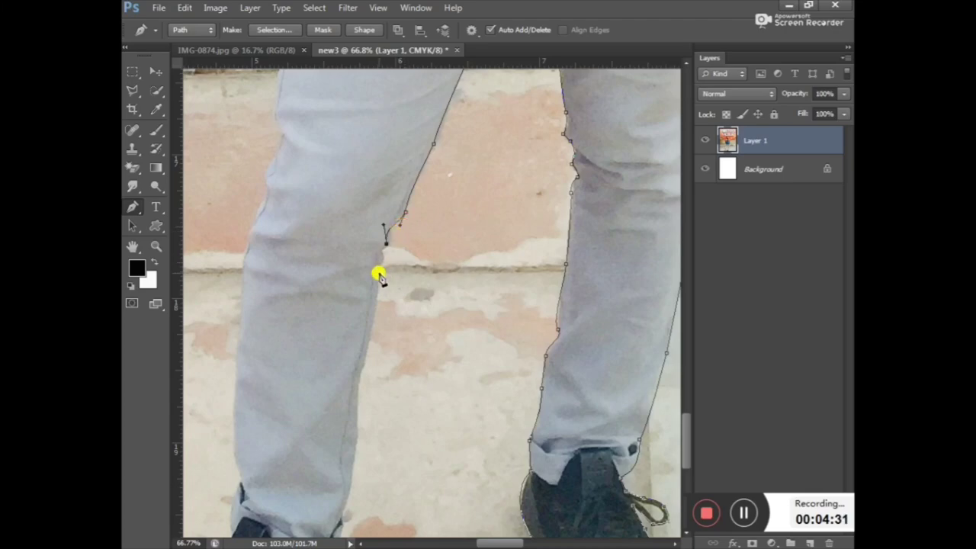
Add curved anchors further down the leg's inner edge to the rolled cuff at the hem.
left_click(377, 300)
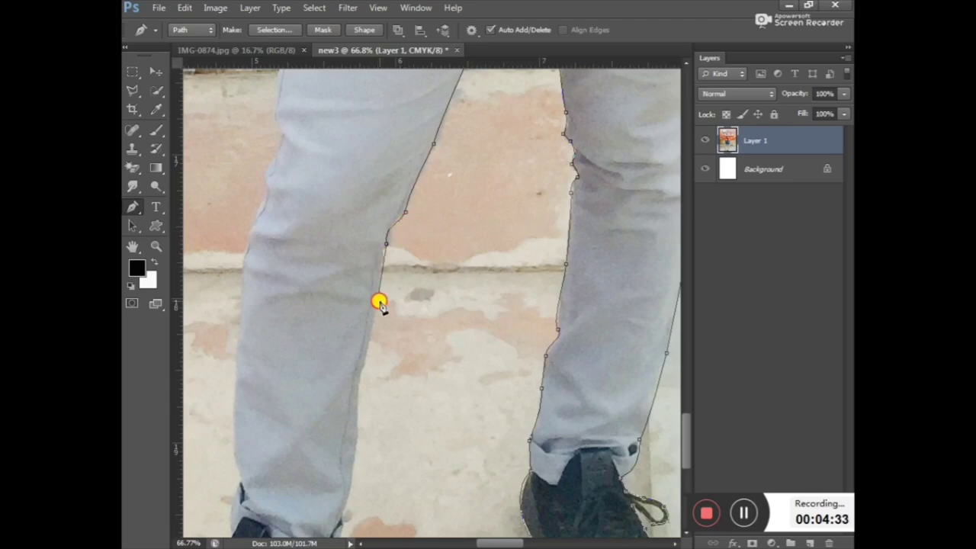
left_click_drag(379, 303, 381, 313)
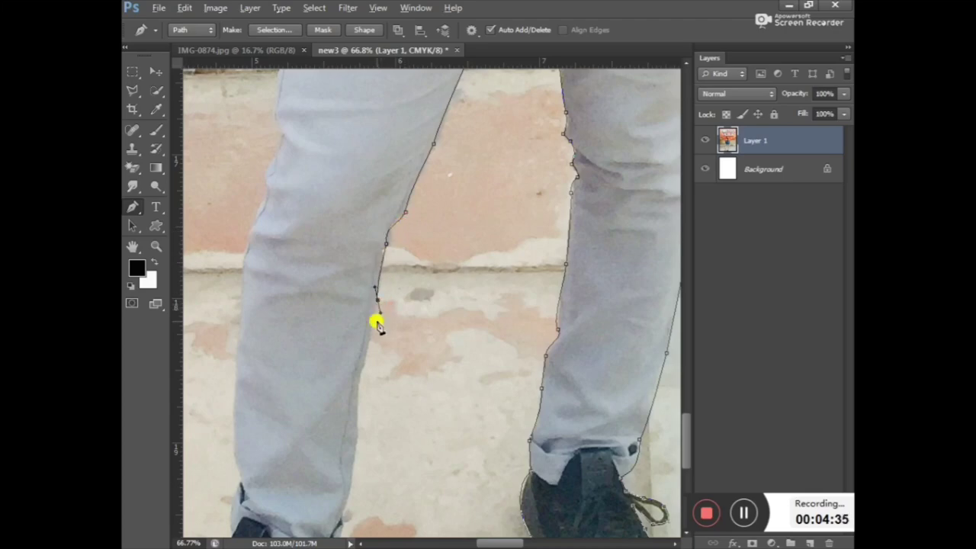
left_click(358, 379)
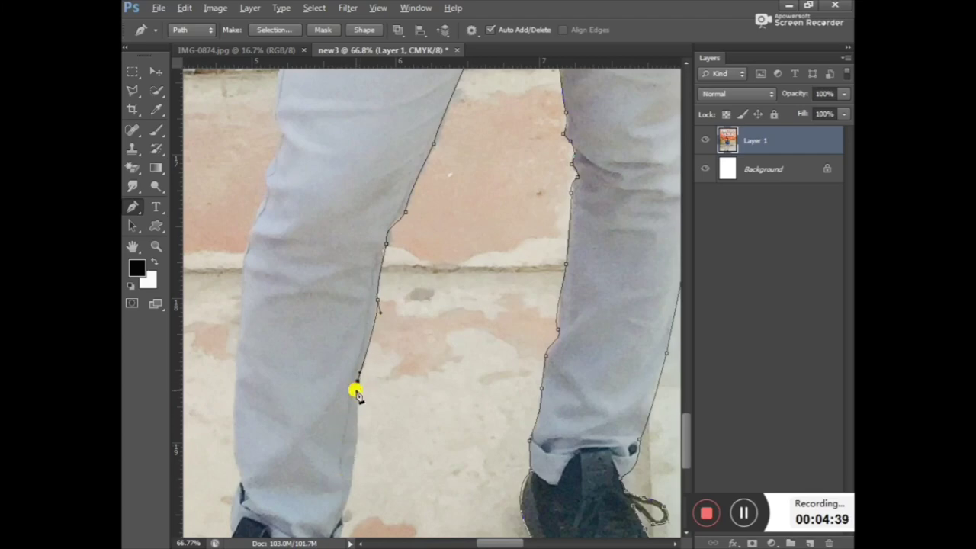
mouse_move(348, 505)
left_mouse_down()
mouse_move(331, 513)
mouse_move(345, 505)
left_mouse_up()
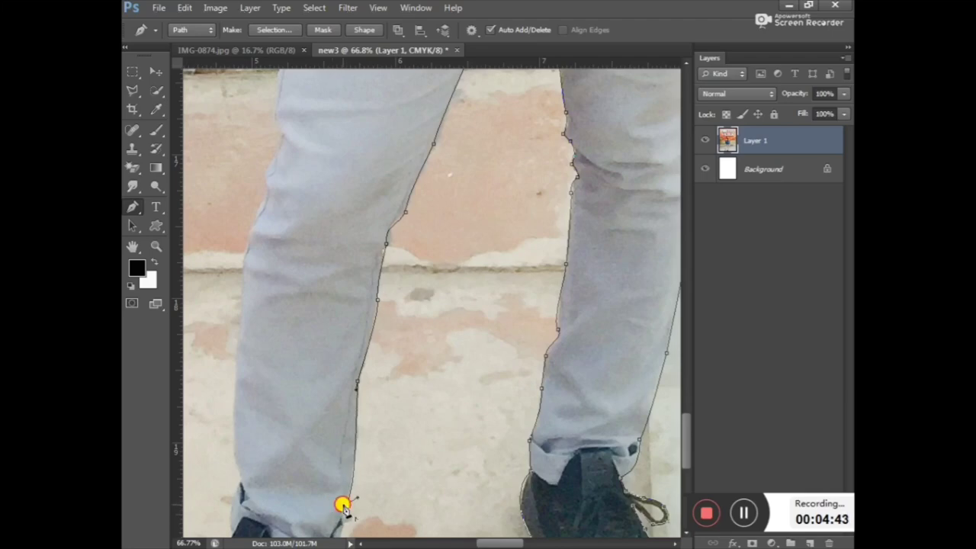
scroll(686, 449, "down", 2)
scroll(672, 450, "down", 3)
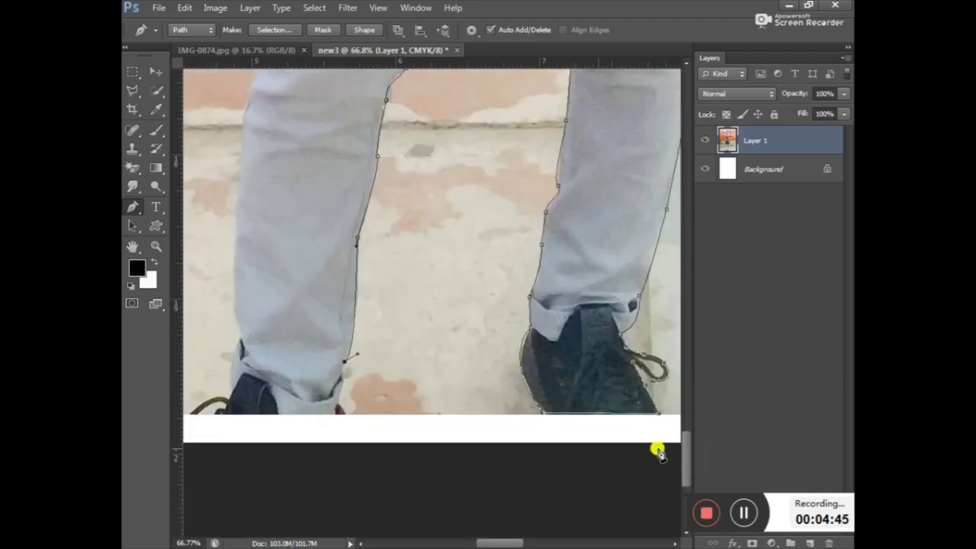
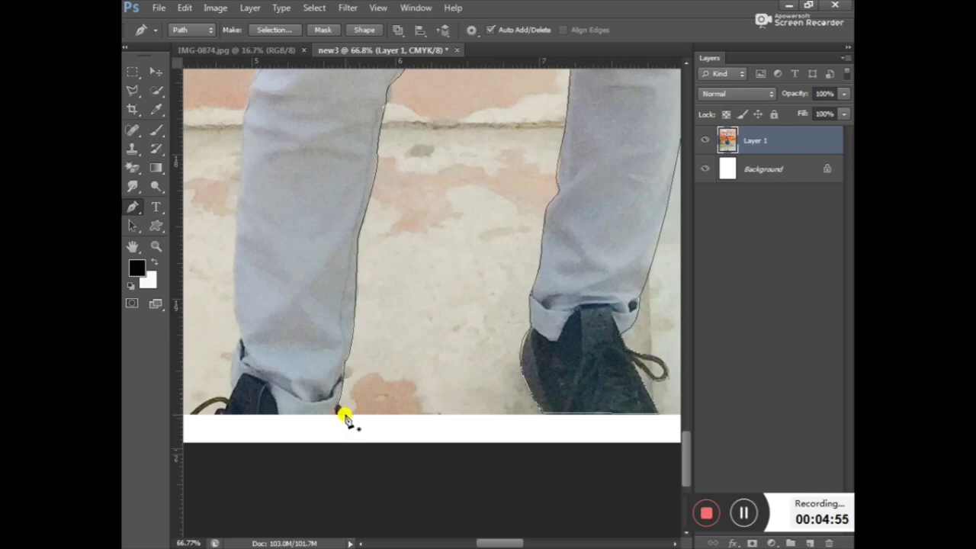
Carry the path around the left shoe's bottom, curving past the shoelace to the heel.
scroll(346, 413, "up", 3)
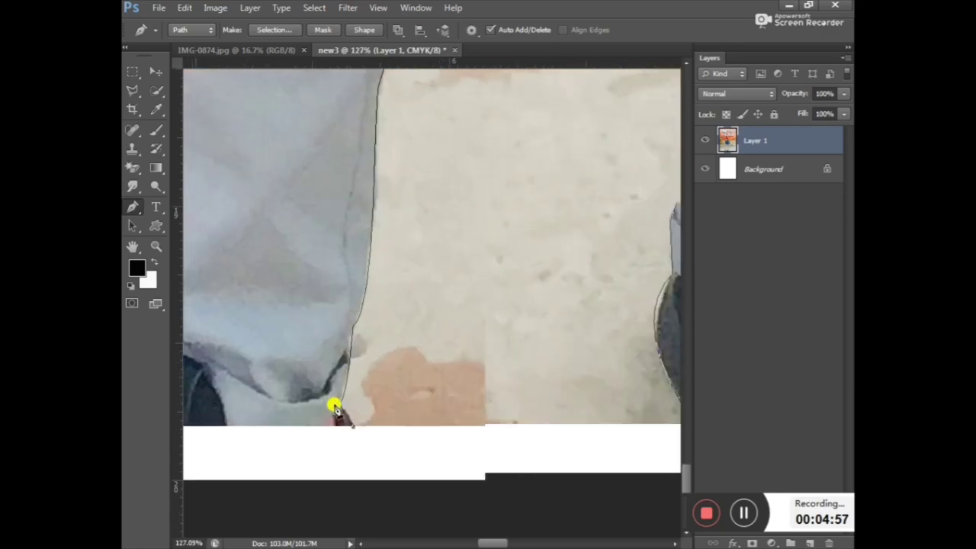
scroll(344, 414, "up", 2)
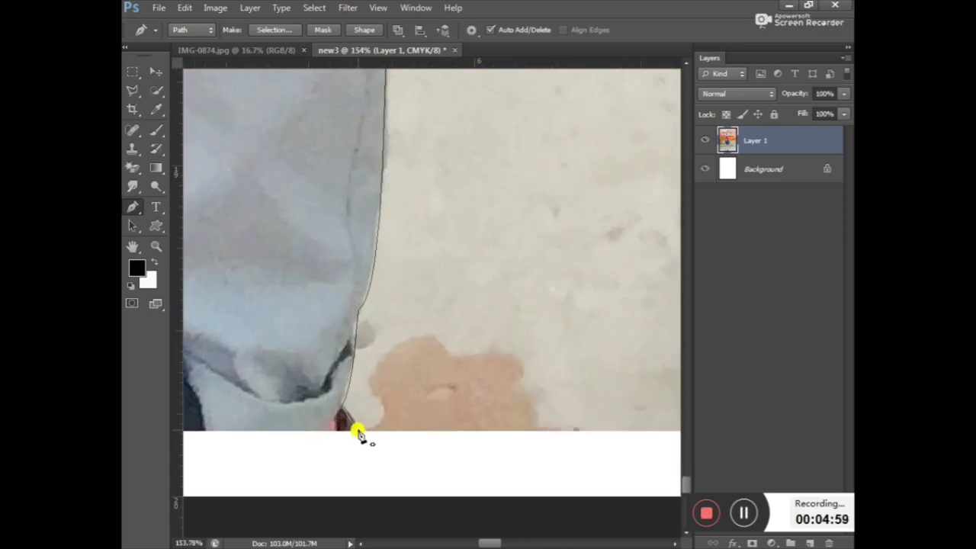
scroll(359, 430, "down", 2)
scroll(290, 403, "down", 3)
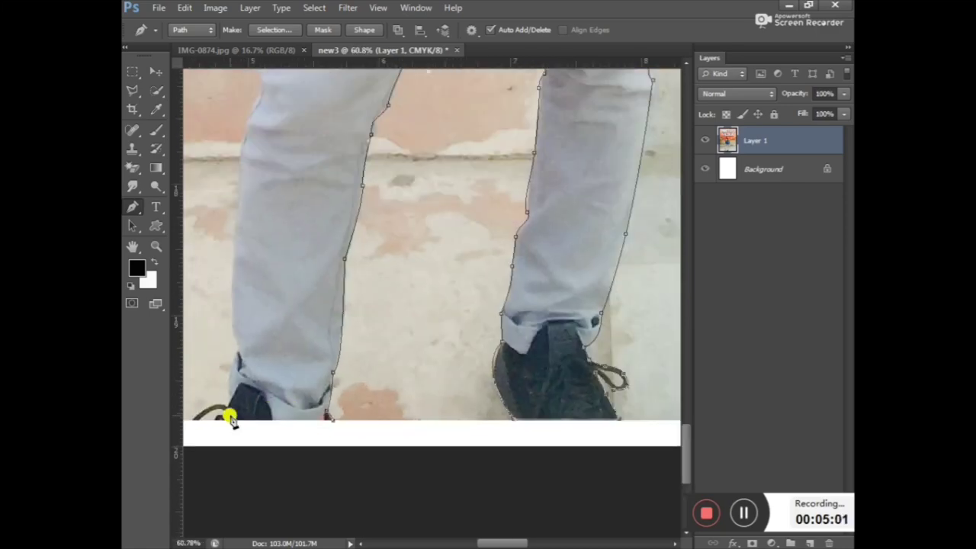
left_click(220, 422)
scroll(216, 425, "up", 2)
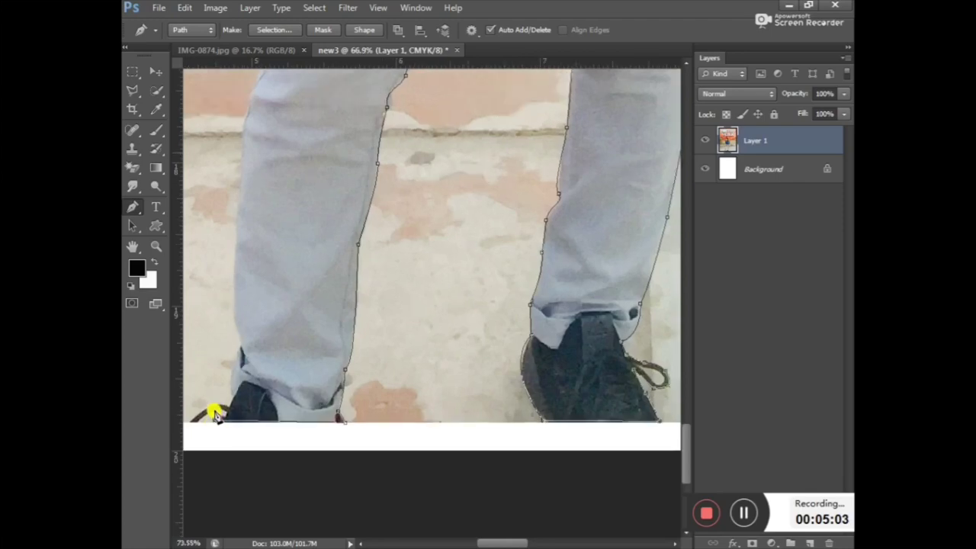
scroll(215, 427, "up", 2)
scroll(216, 427, "up", 2)
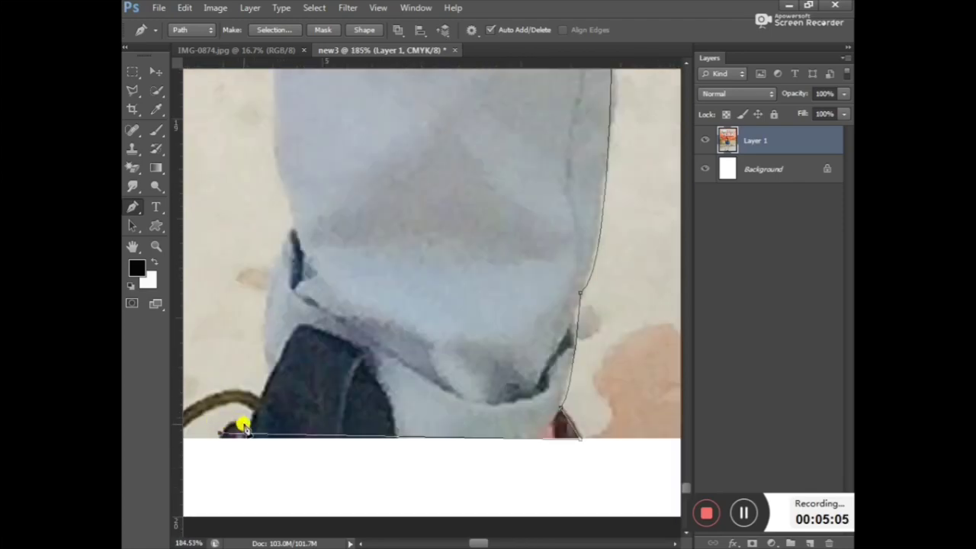
left_click(247, 430)
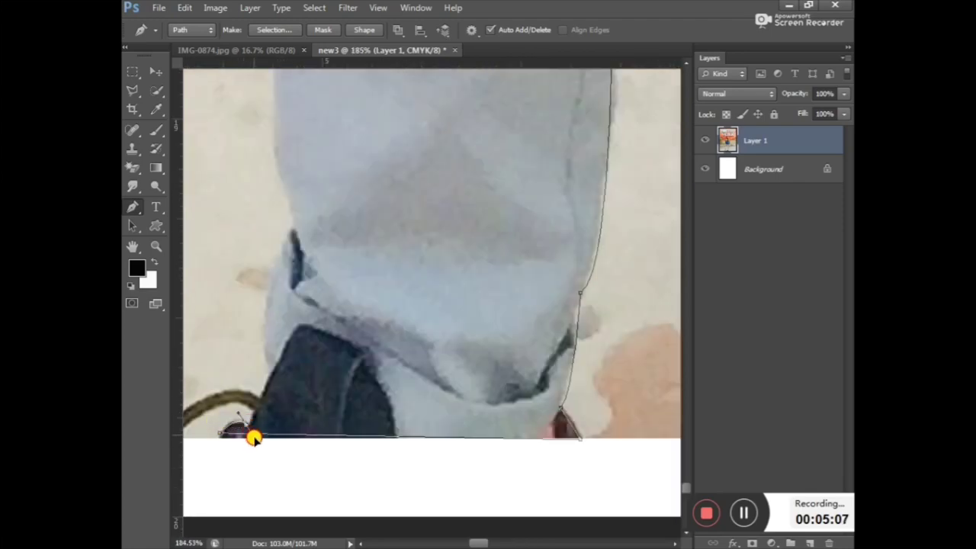
left_click_drag(244, 422, 251, 429)
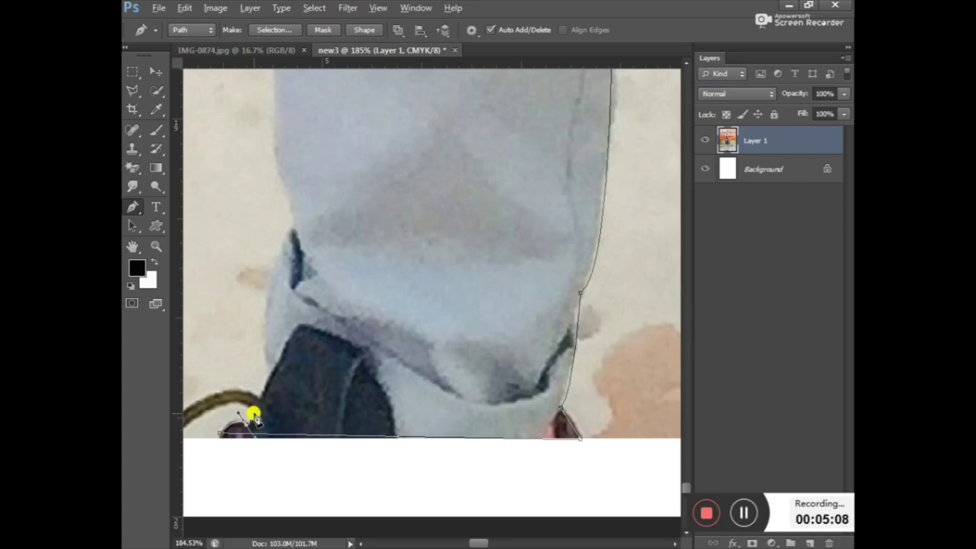
left_click(270, 374)
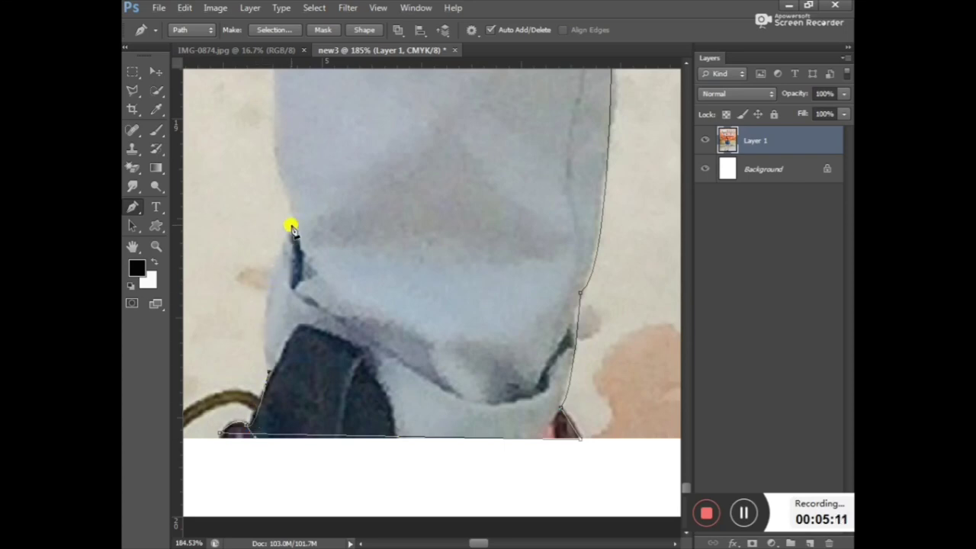
Add curved anchors up the left leg's outer trouser edge toward its top.
mouse_move(291, 225)
left_mouse_down()
mouse_move(328, 187)
mouse_move(336, 157)
left_mouse_up()
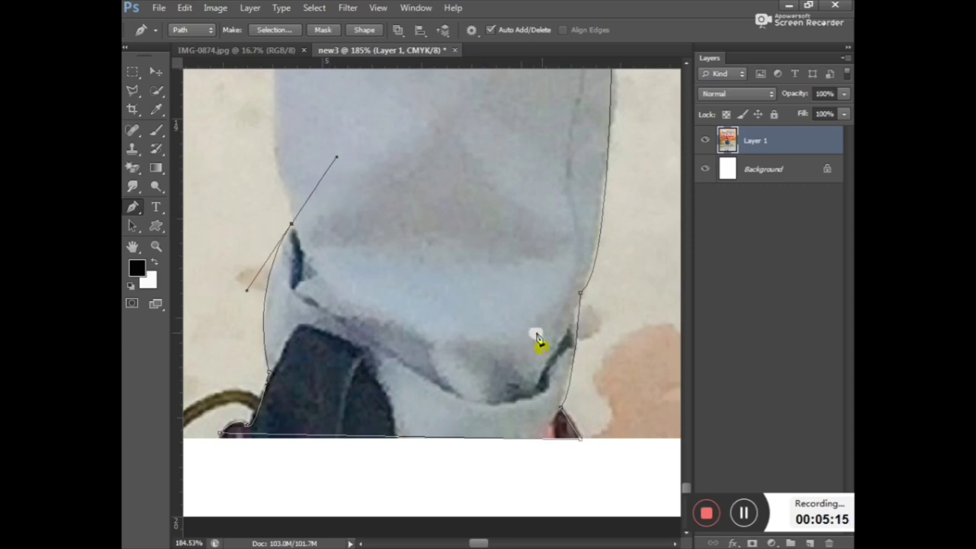
scroll(294, 305, "down", 3)
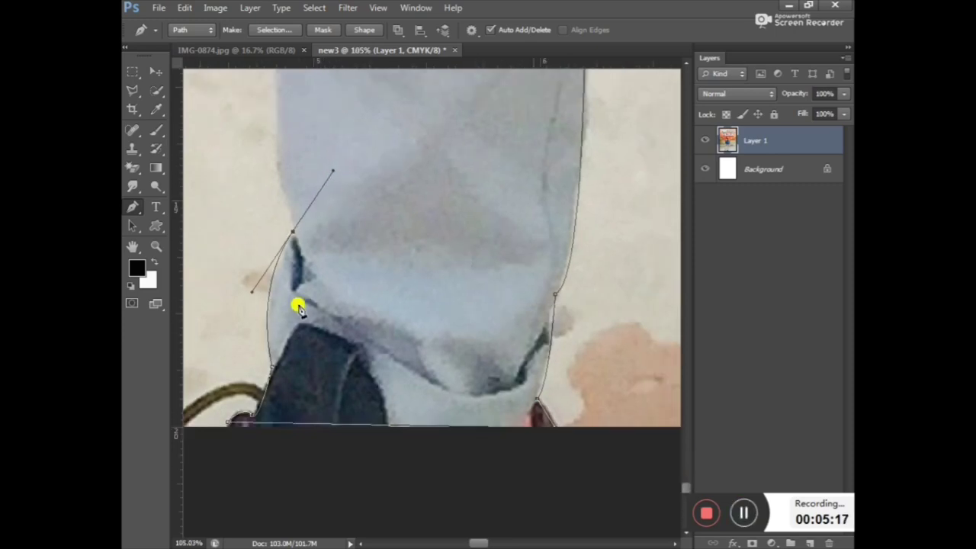
scroll(273, 263, "down", 2)
scroll(272, 263, "down", 1)
left_click_drag(283, 126, 314, 113)
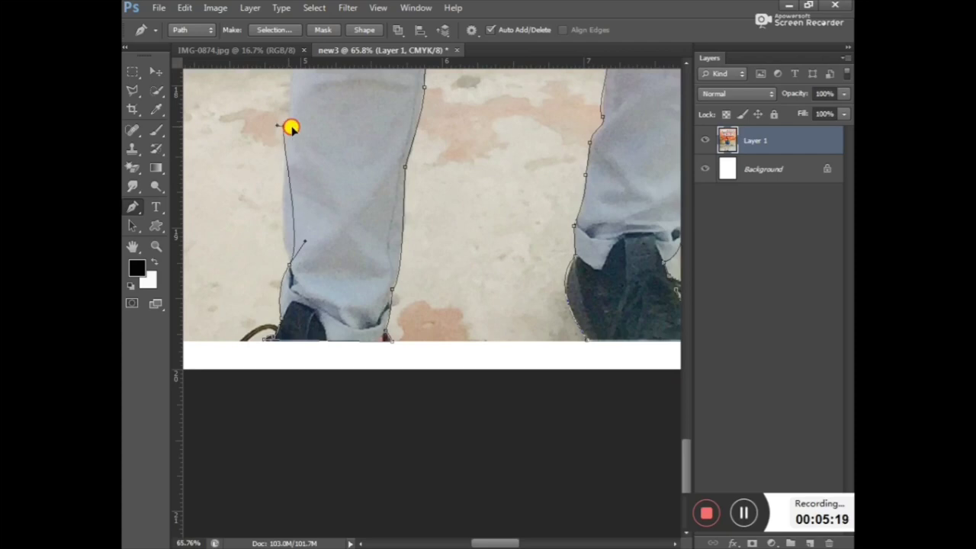
left_click(318, 78)
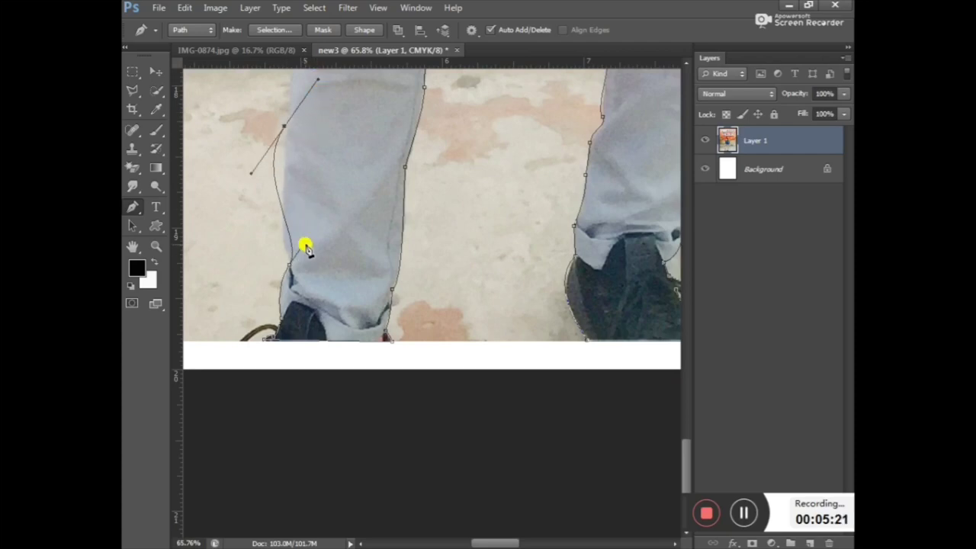
left_click_drag(305, 240, 292, 225)
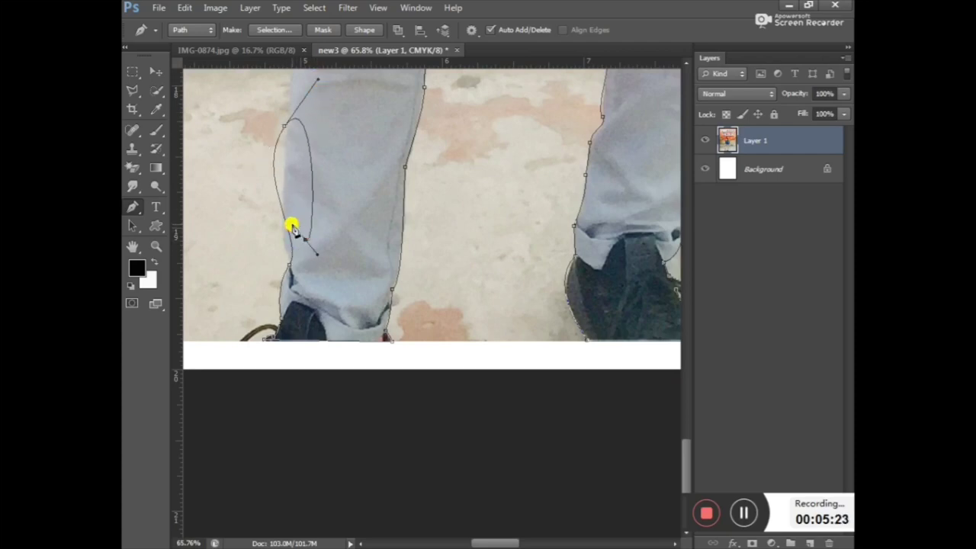
Replace the looping anchor with a curved anchor lower on the trouser edge, then hide the path.
key("ctrl+z")
left_click(293, 263)
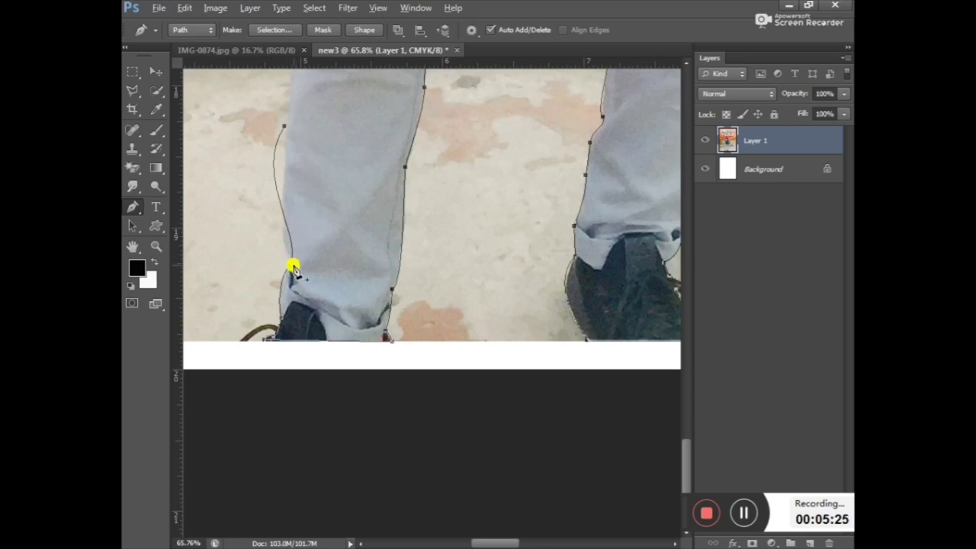
left_click_drag(286, 265, 288, 266)
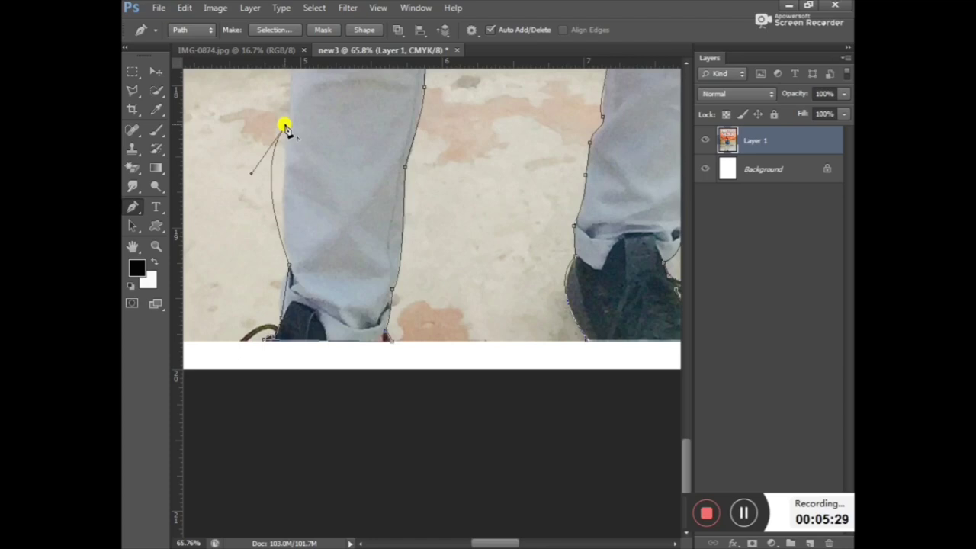
left_click_drag(251, 171, 287, 192)
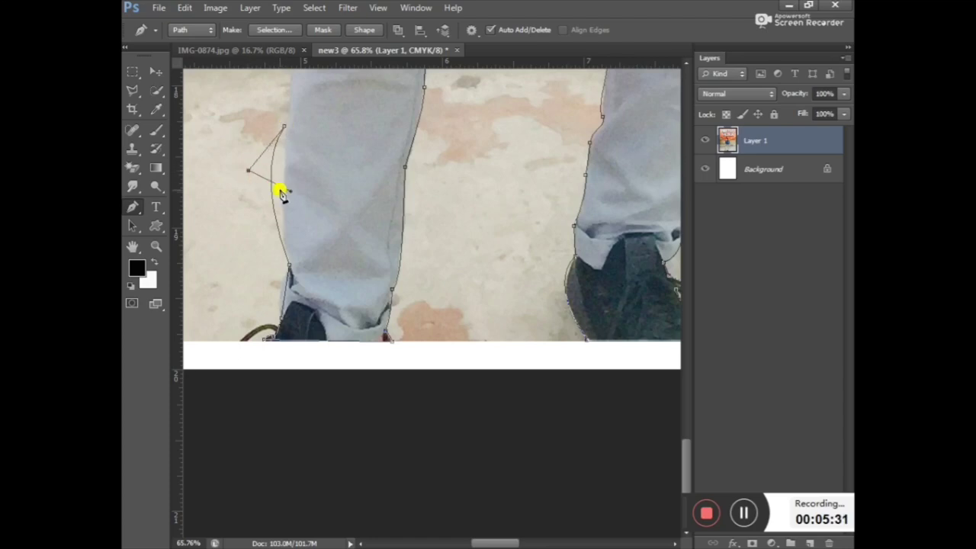
key("Return")
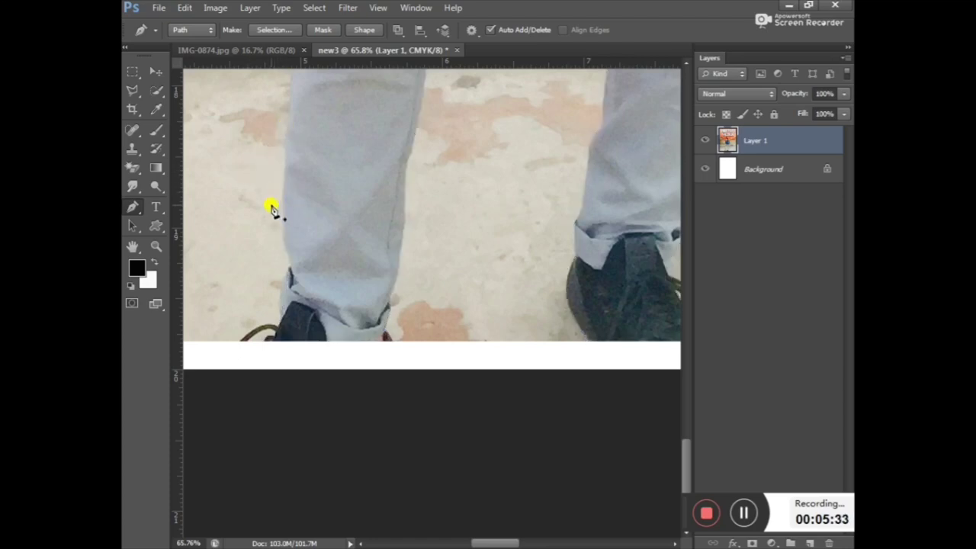
Curve the path along the left trouser edge, reshaping the shoe anchor's handle, and check the outline.
left_click_drag(290, 259, 287, 265)
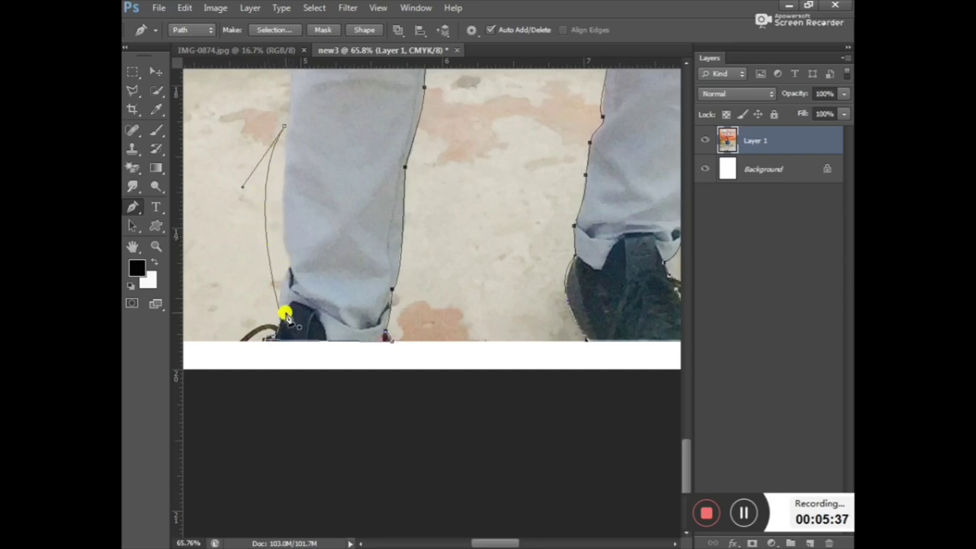
left_click_drag(282, 324, 353, 460)
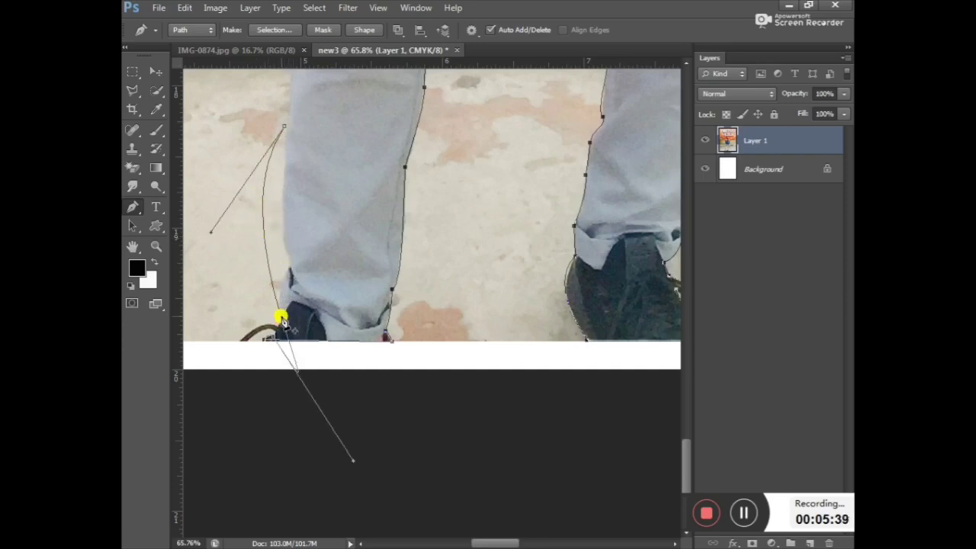
key("Escape")
key("ctrl+z")
key("ctrl+z")
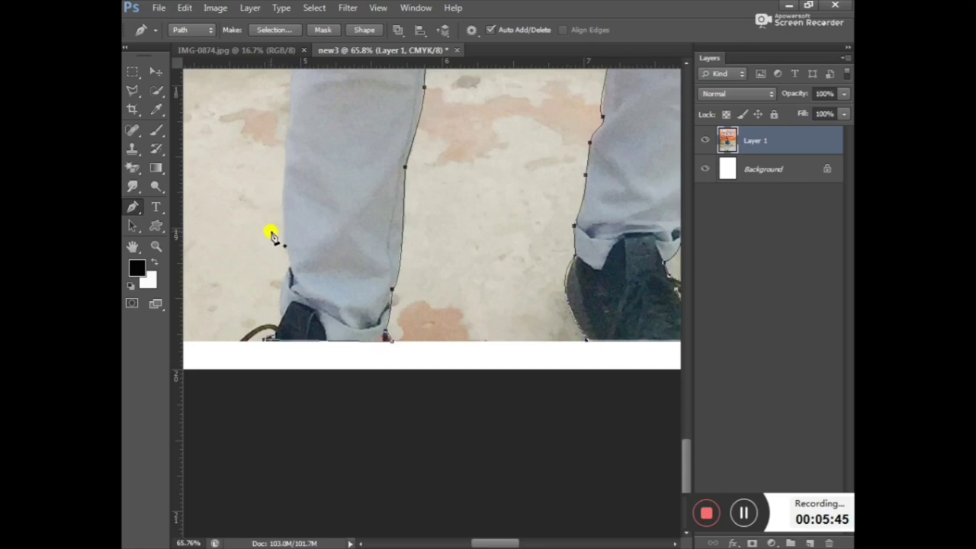
Add an anchor at the shoe and curve the path up the trouser hem edge.
scroll(256, 337, "up", 1)
scroll(257, 351, "up", 1)
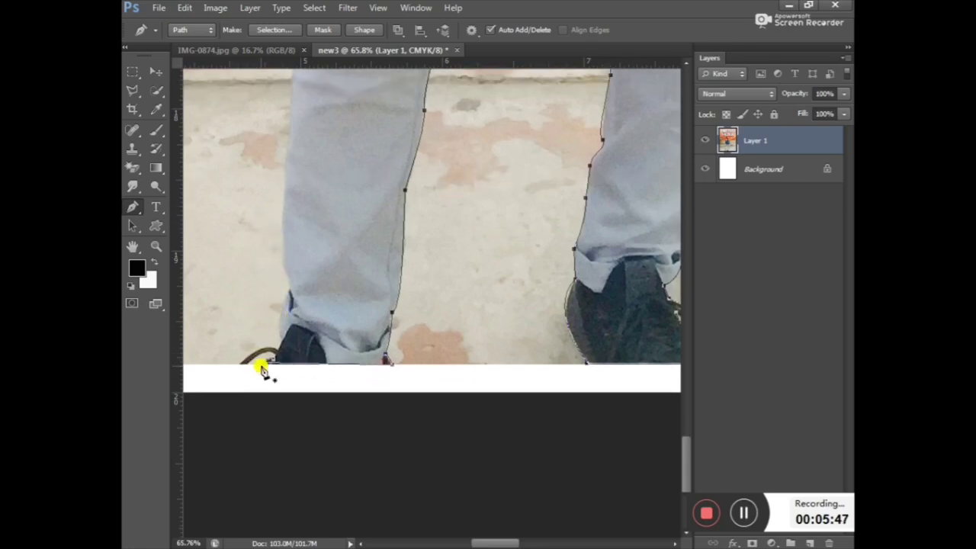
scroll(259, 358, "up", 1)
scroll(270, 339, "up", 1)
scroll(275, 335, "up", 1)
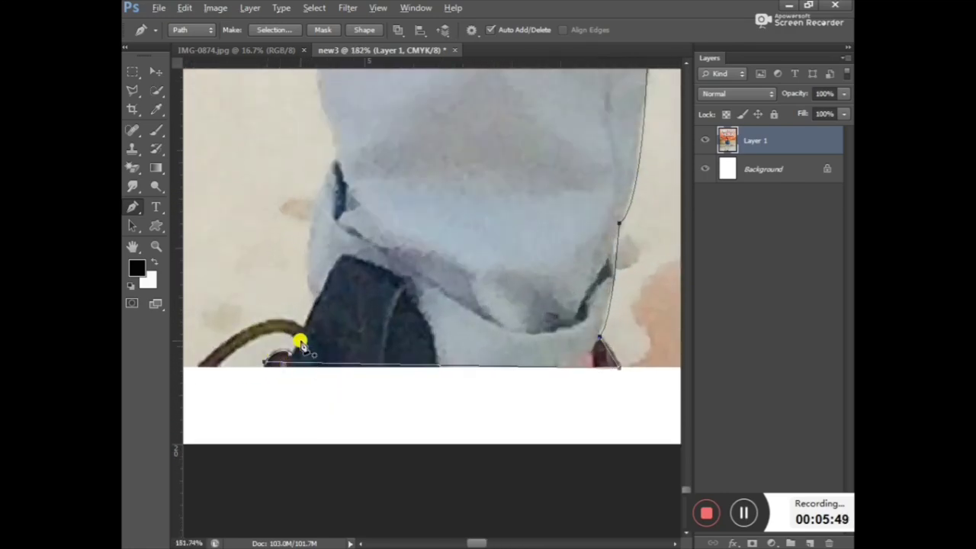
left_click(313, 299)
mouse_move(335, 160)
left_mouse_down()
mouse_move(377, 154)
mouse_move(375, 122)
left_mouse_up()
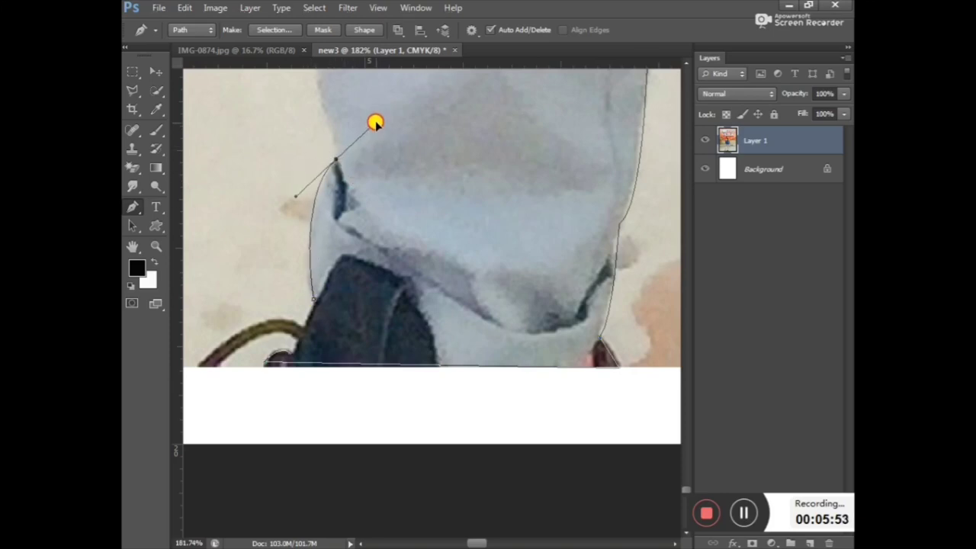
scroll(332, 121, "down", 2)
scroll(332, 122, "down", 1)
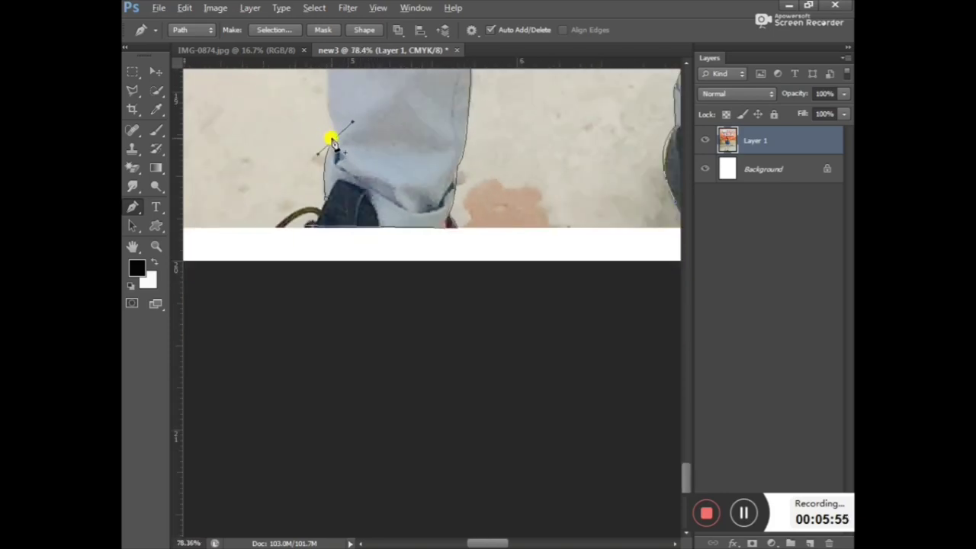
scroll(334, 139, "down", 1)
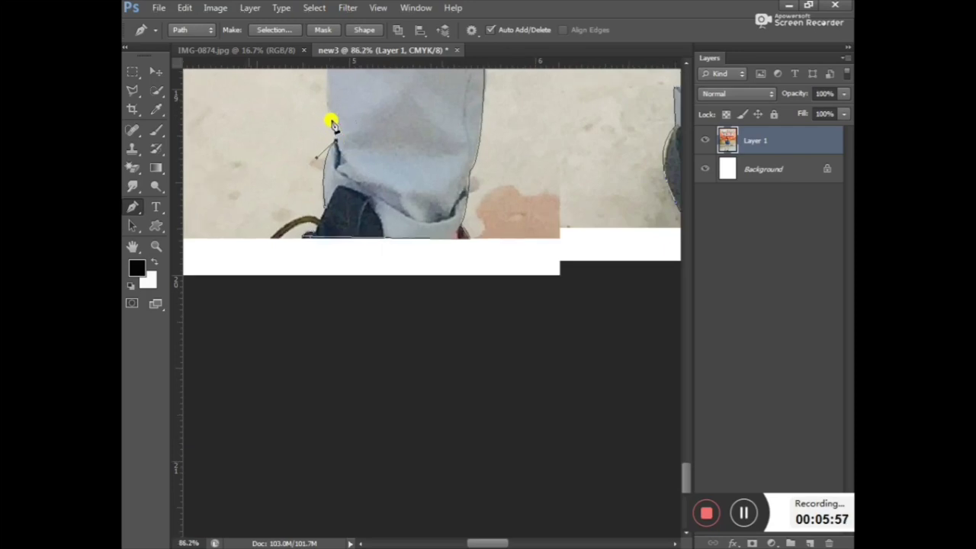
scroll(334, 139, "down", 1)
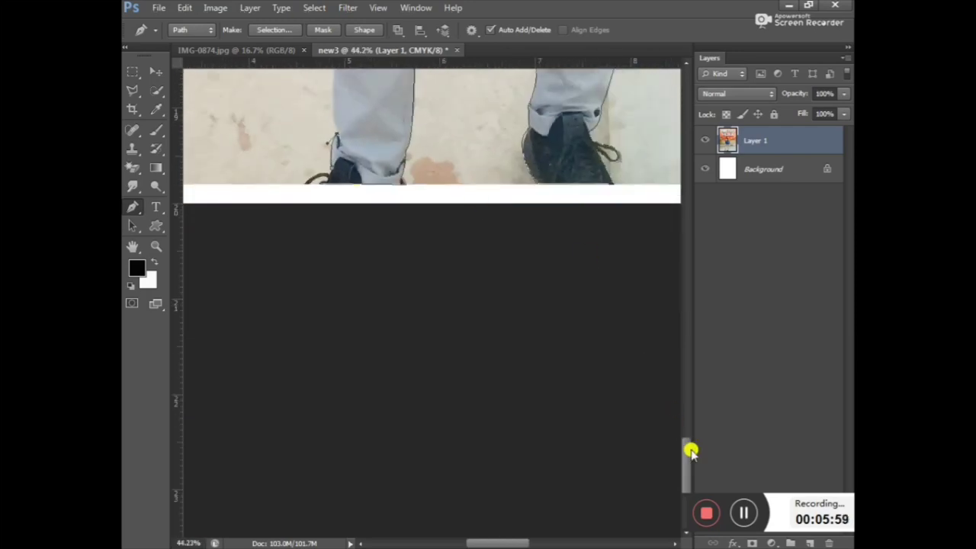
Add an anchor higher up the trouser edge and a curved anchor at the hem.
left_click_drag(689, 451, 682, 389)
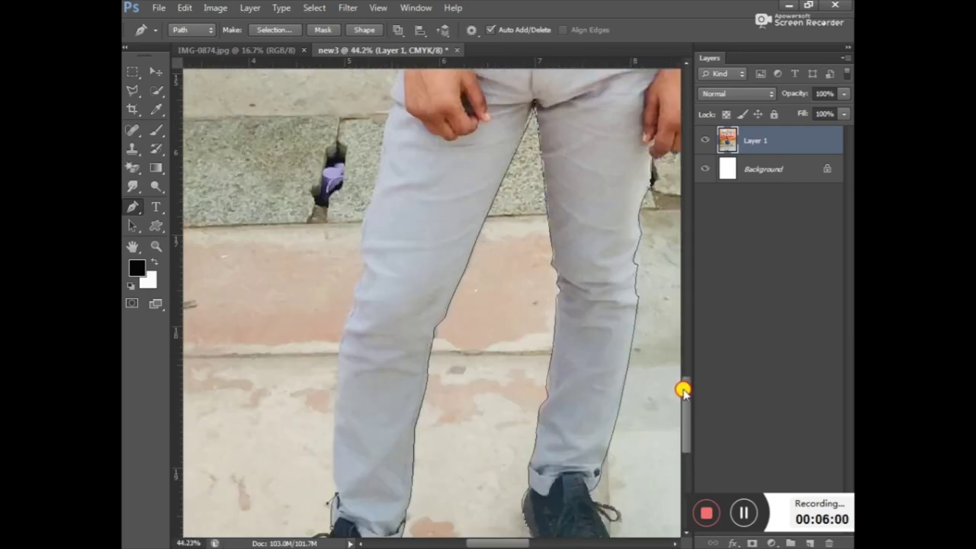
left_click(339, 349)
scroll(338, 509, "up", 5)
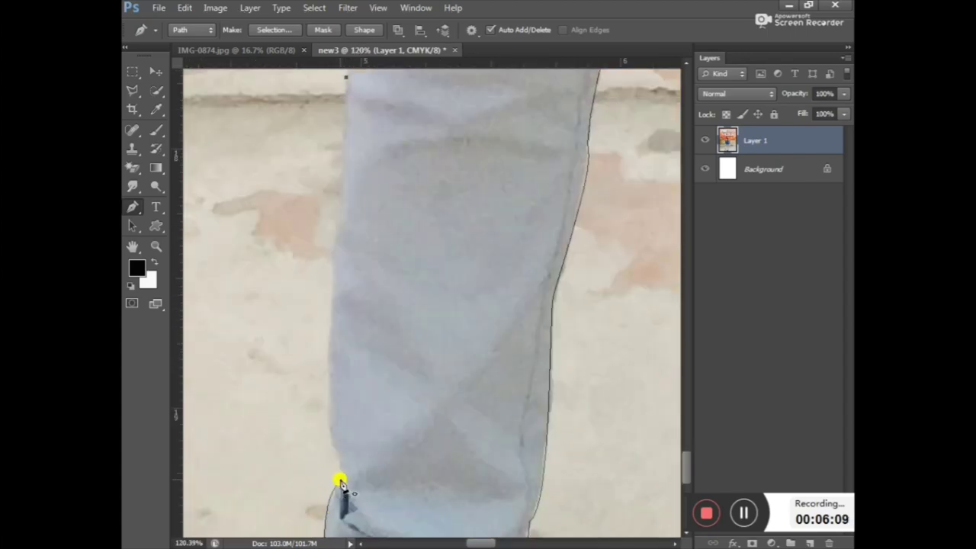
mouse_move(341, 481)
left_mouse_down()
mouse_move(377, 470)
mouse_move(367, 517)
left_mouse_up()
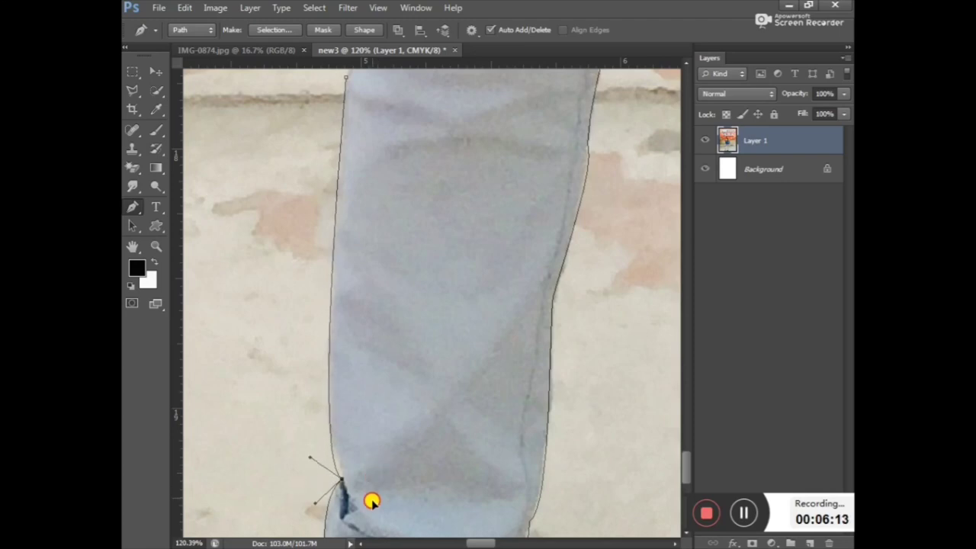
left_click_drag(367, 517, 366, 497)
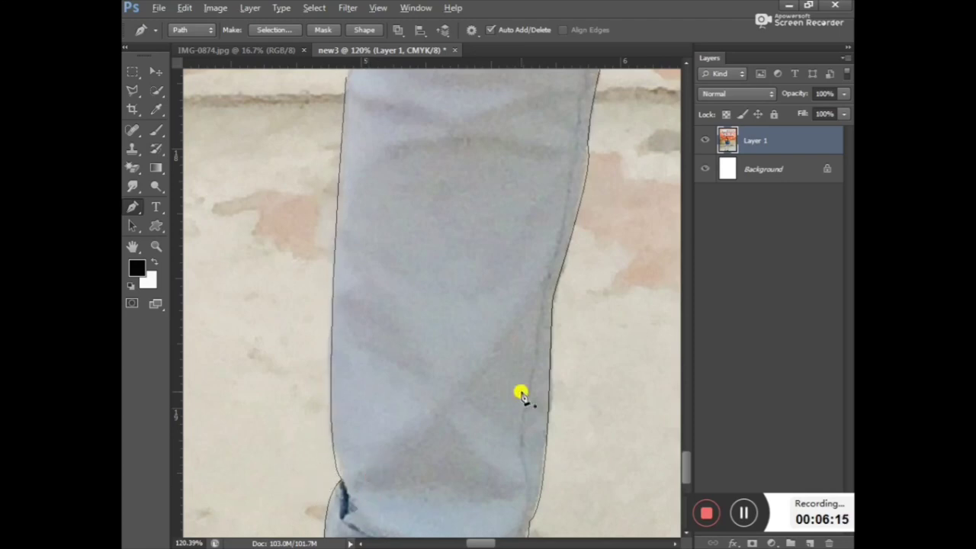
left_click_drag(686, 465, 684, 447)
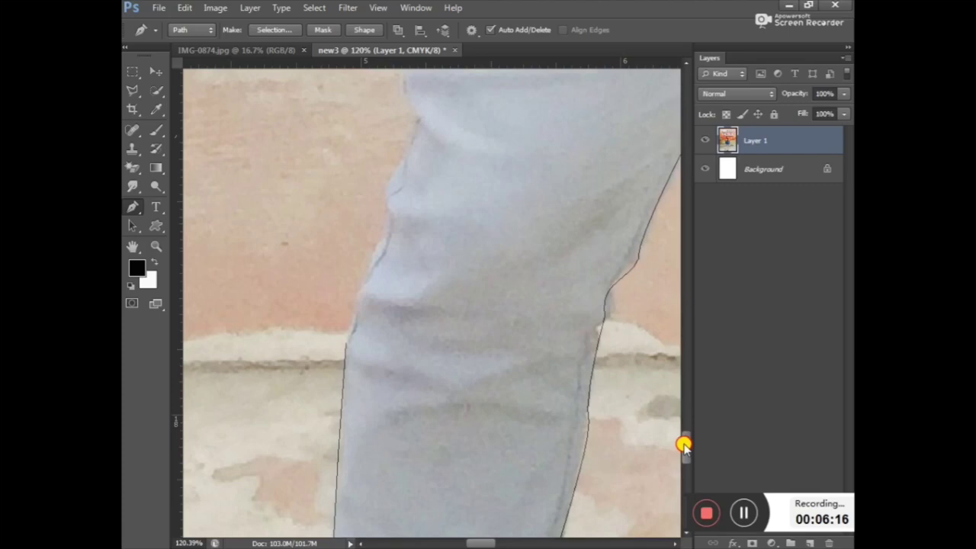
Curve the outline around the knee and up the thigh edge, with a sharp turn at the top.
left_click(346, 343)
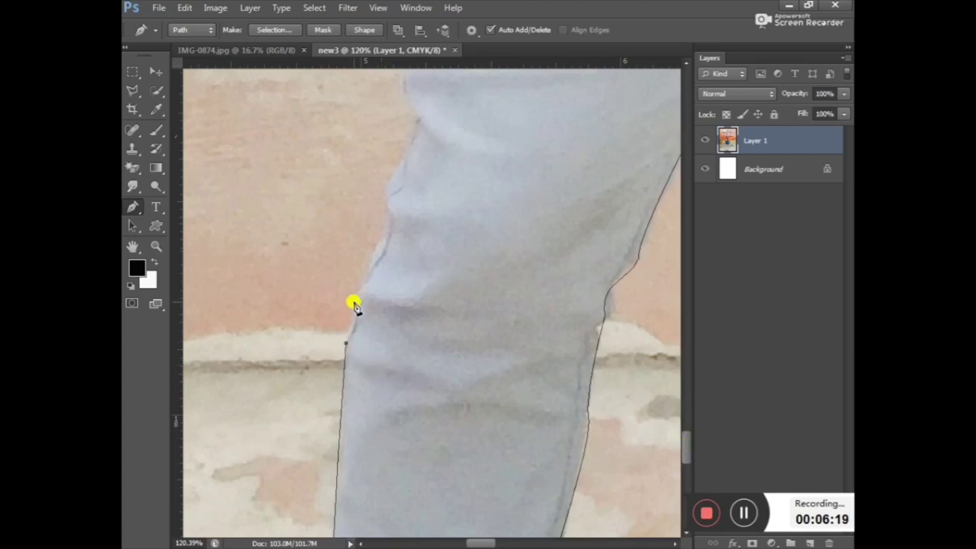
left_click_drag(354, 302, 344, 286)
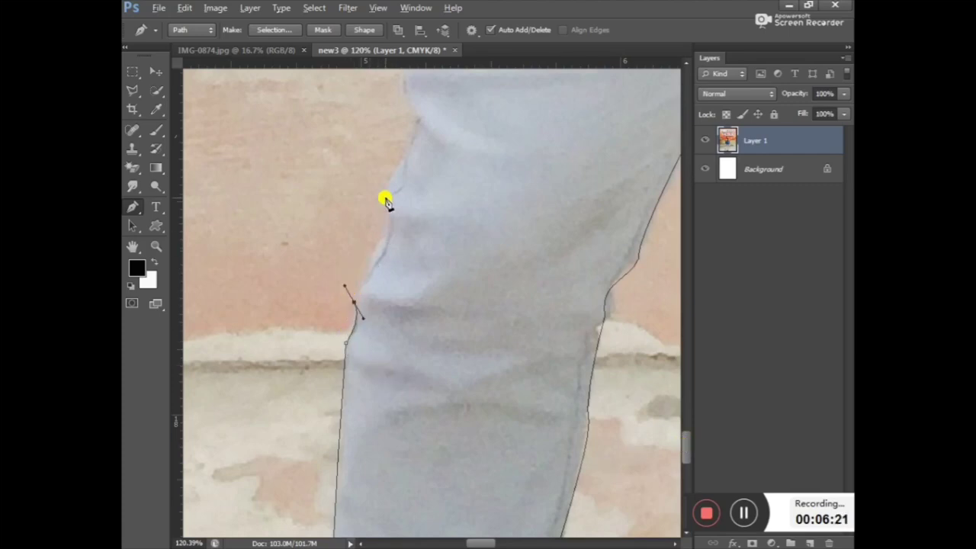
left_click_drag(384, 203, 352, 169)
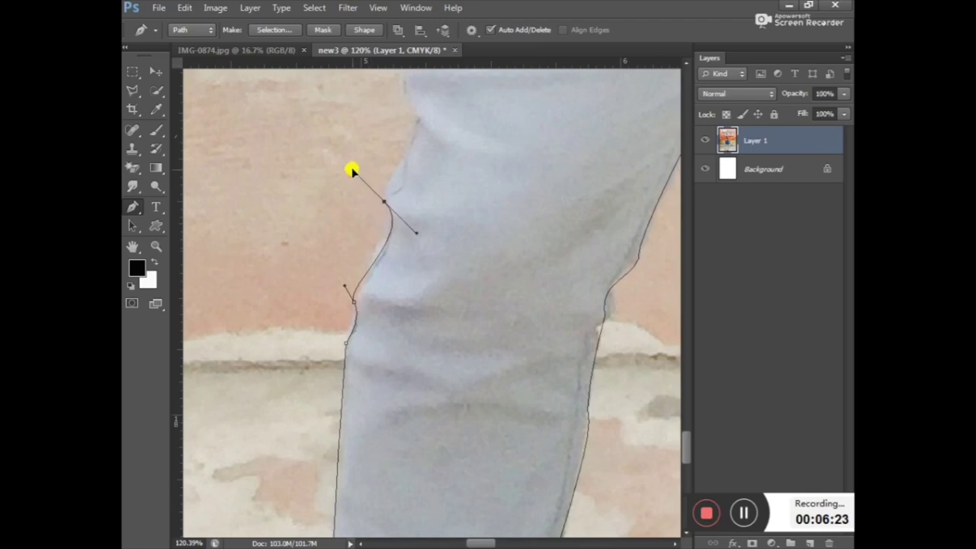
mouse_move(404, 96)
left_mouse_down()
mouse_move(370, 72)
mouse_move(359, 137)
left_mouse_up()
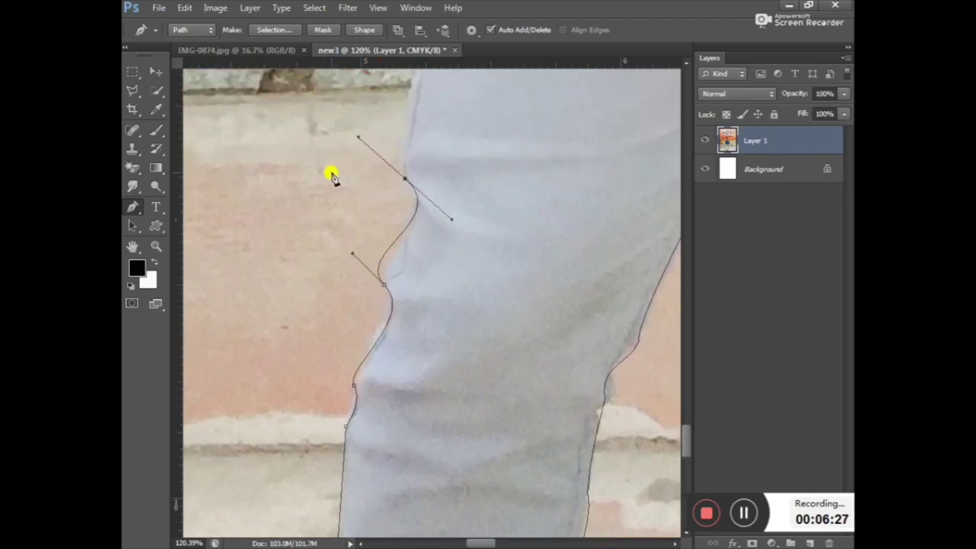
left_click_drag(352, 254, 375, 243)
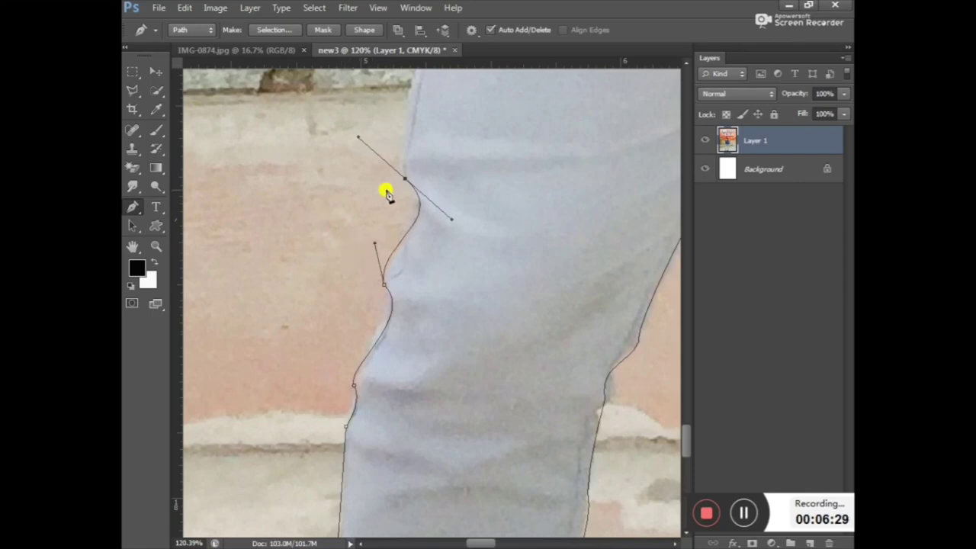
left_click(410, 183)
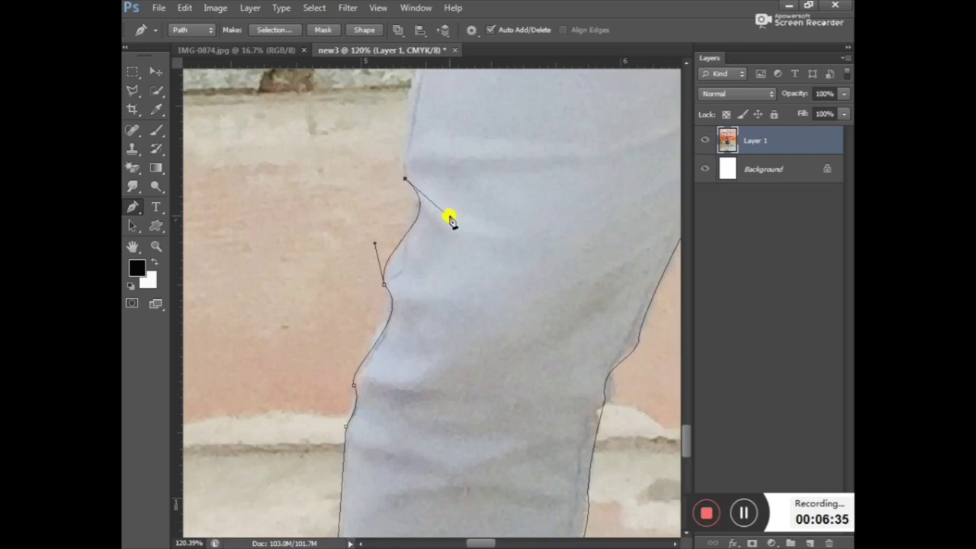
left_click_drag(448, 220, 442, 221)
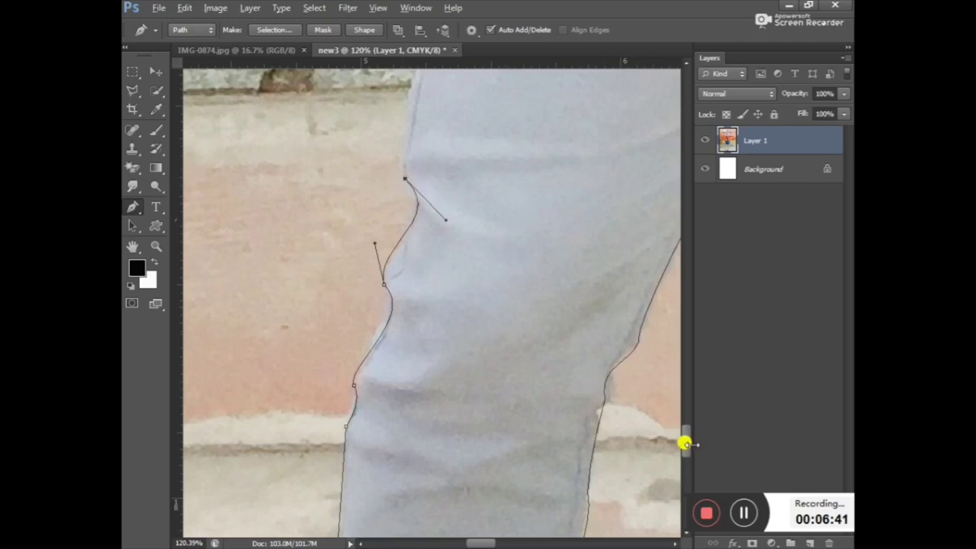
Extend the outline further up the trouser leg toward the hand, with a sharp corner.
left_click_drag(682, 445, 688, 427)
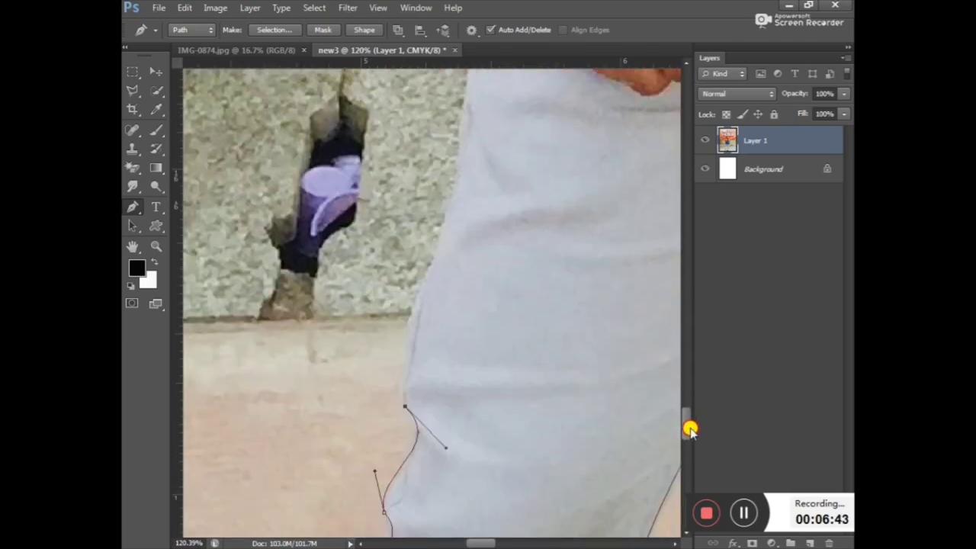
left_click_drag(431, 262, 472, 215)
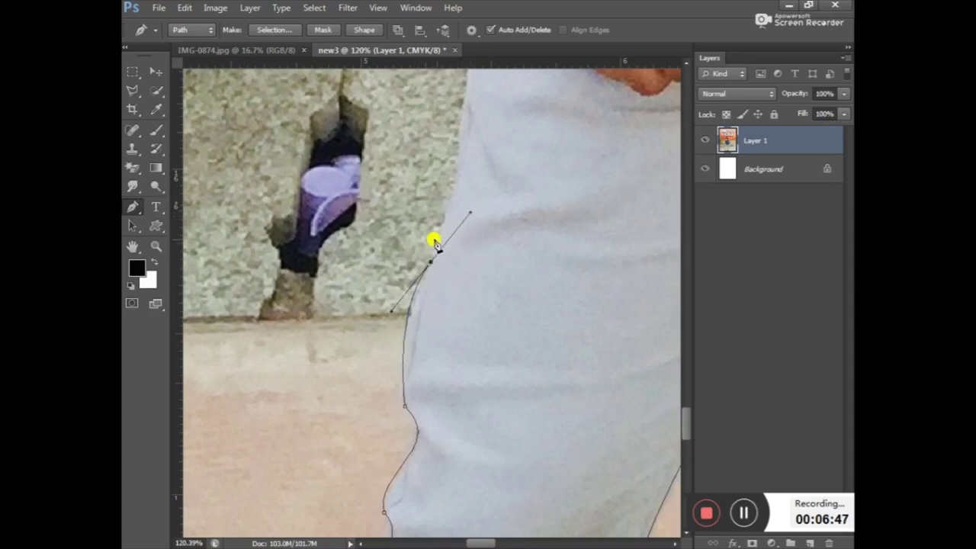
left_click(430, 261, "alt")
left_click_drag(690, 429, 684, 408)
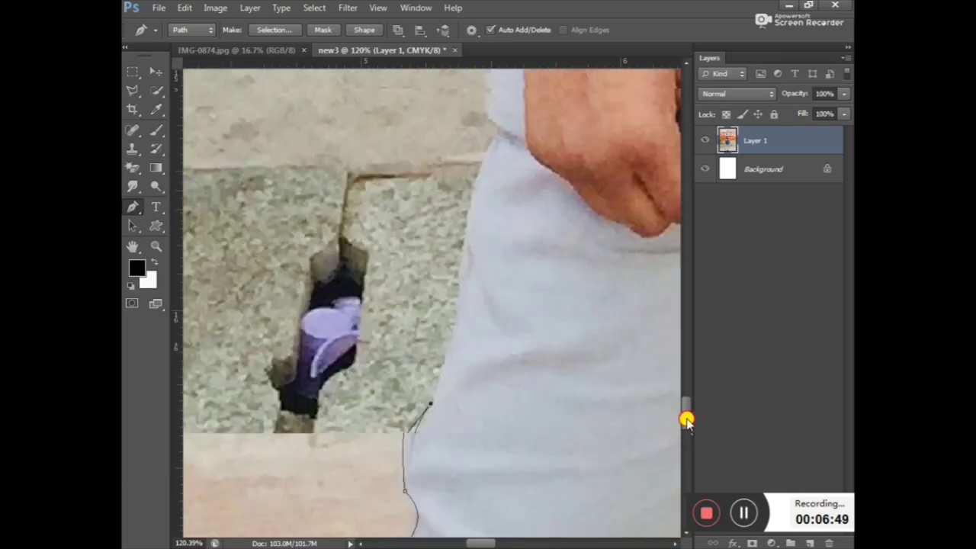
mouse_move(499, 249)
left_mouse_down()
mouse_move(538, 266)
mouse_move(533, 241)
left_mouse_up()
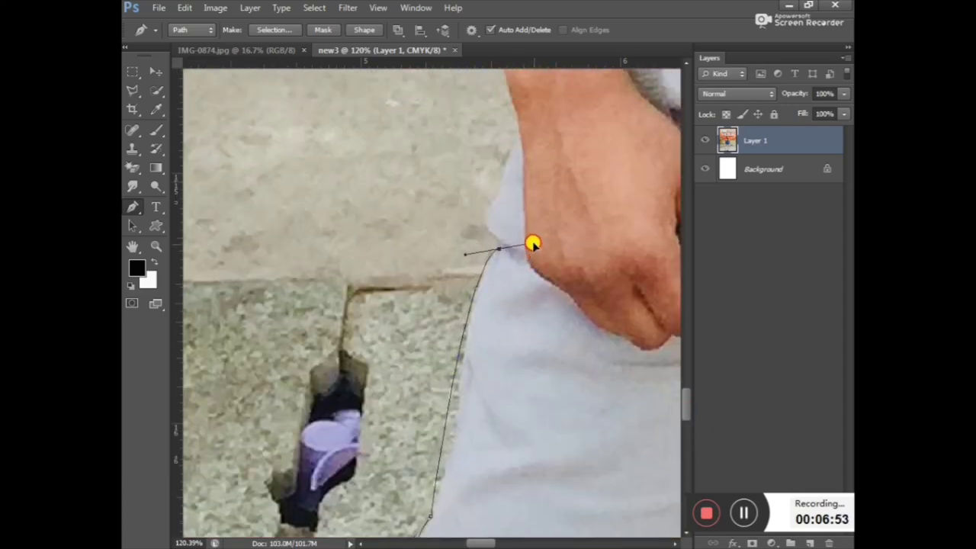
left_click_drag(690, 400, 680, 416)
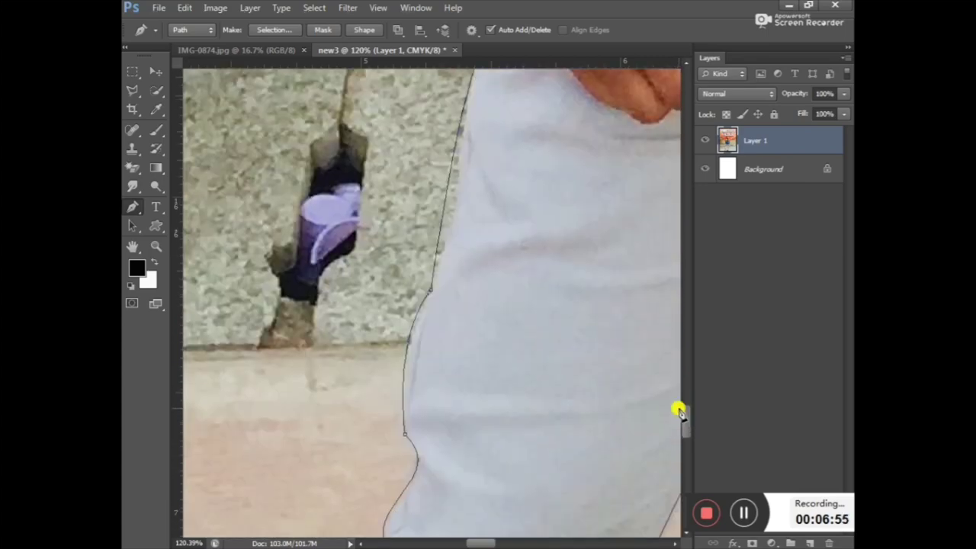
left_click(430, 291, "alt")
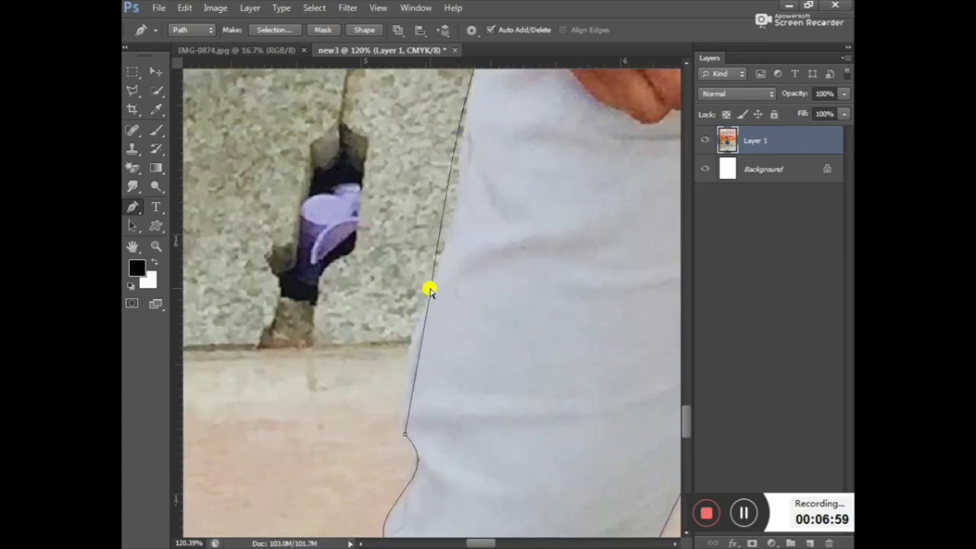
key("ctrl+z")
key("ctrl+z")
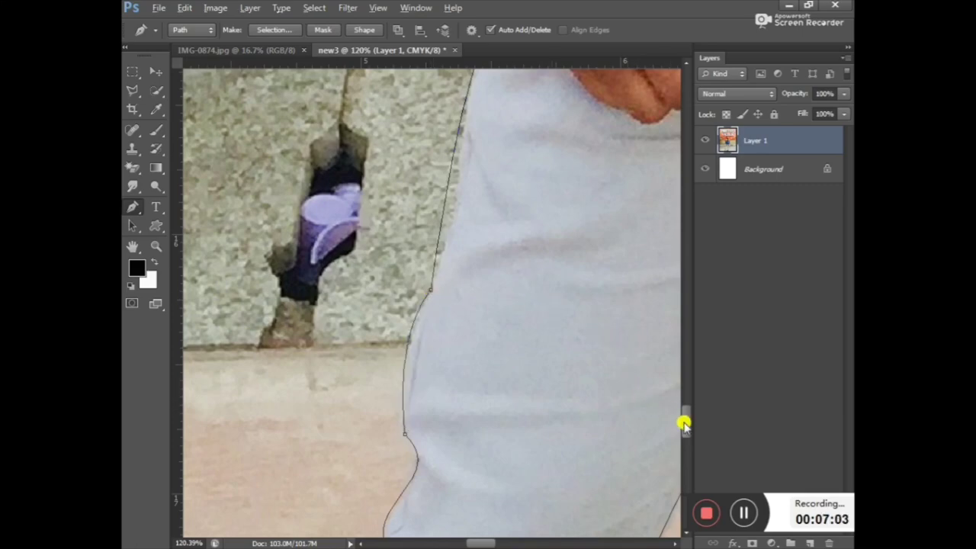
Delete the top anchor near the hand and rebuild the curved segment partway up the trouser edge.
left_click_drag(684, 423, 684, 412)
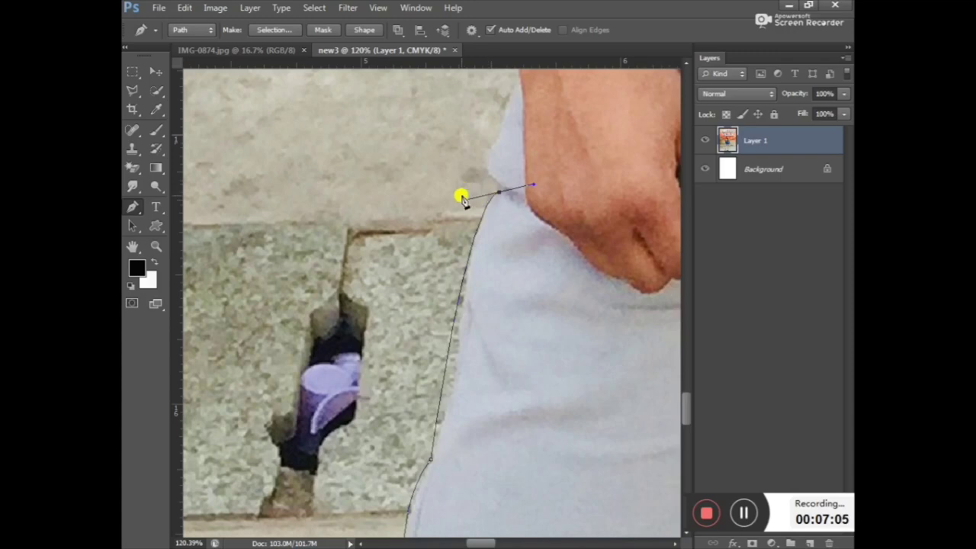
mouse_move(463, 200)
left_mouse_down()
mouse_move(496, 195)
mouse_move(459, 202)
left_mouse_up()
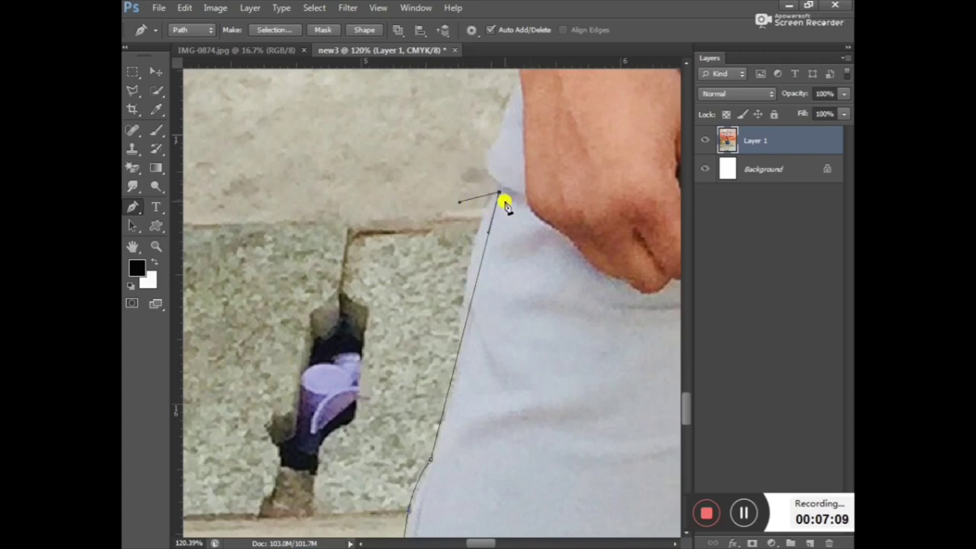
key("Delete")
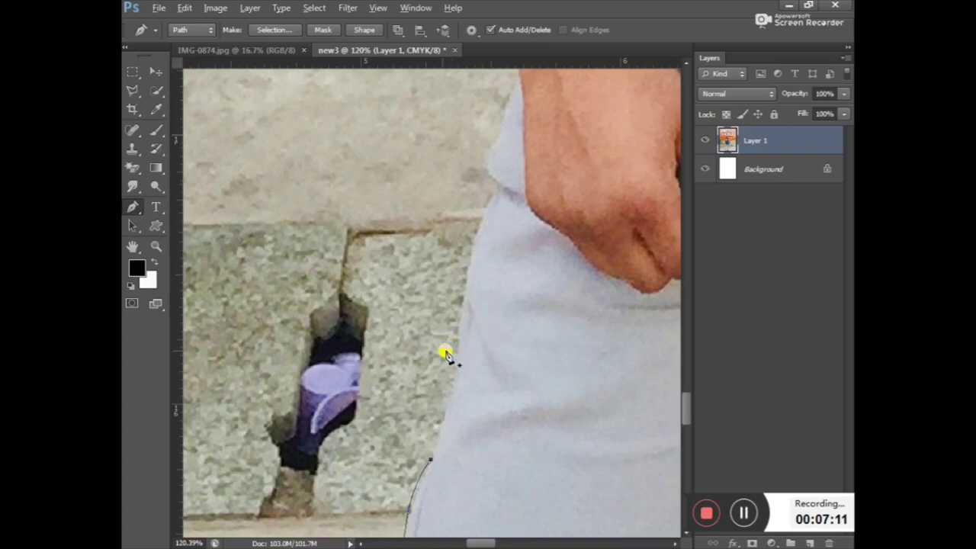
left_click(457, 329)
left_click(430, 462)
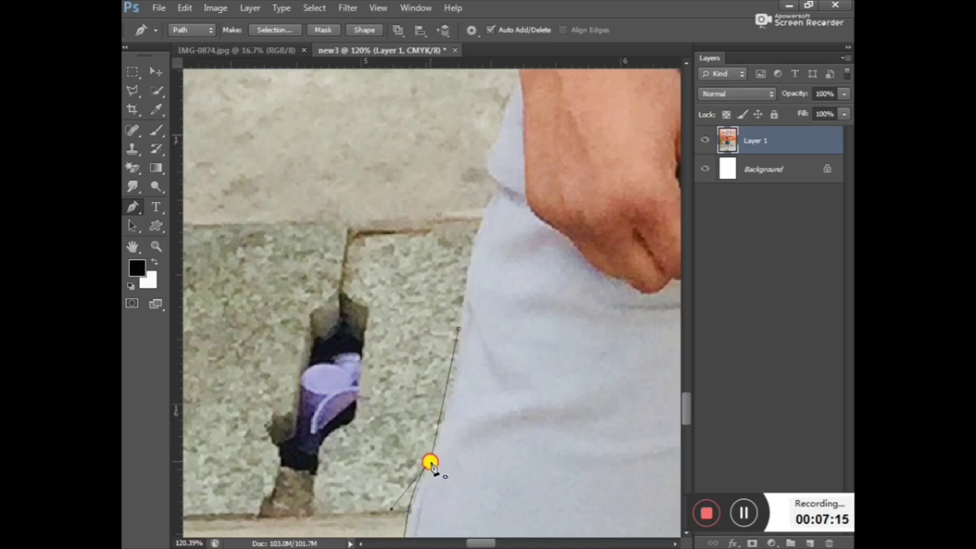
left_click_drag(431, 463, 420, 458)
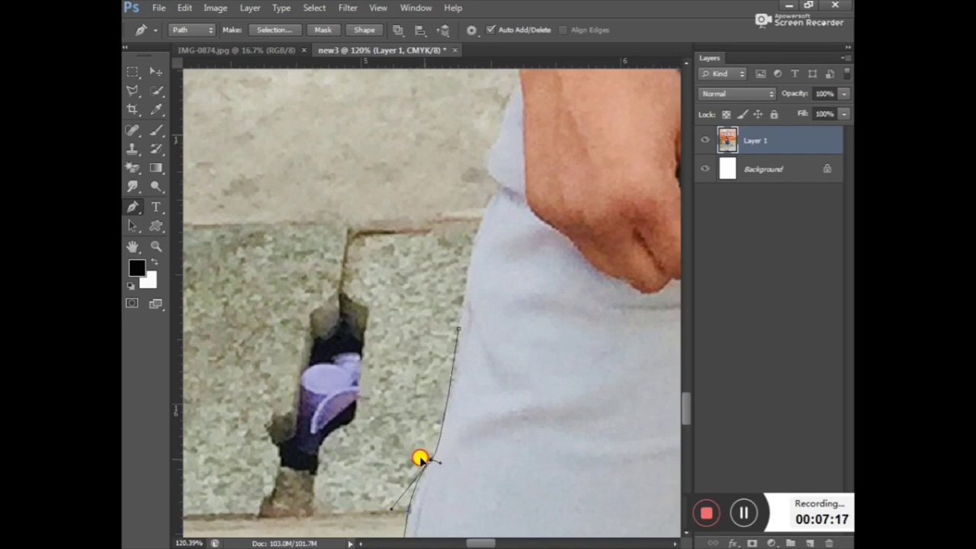
left_click_drag(421, 458, 414, 471)
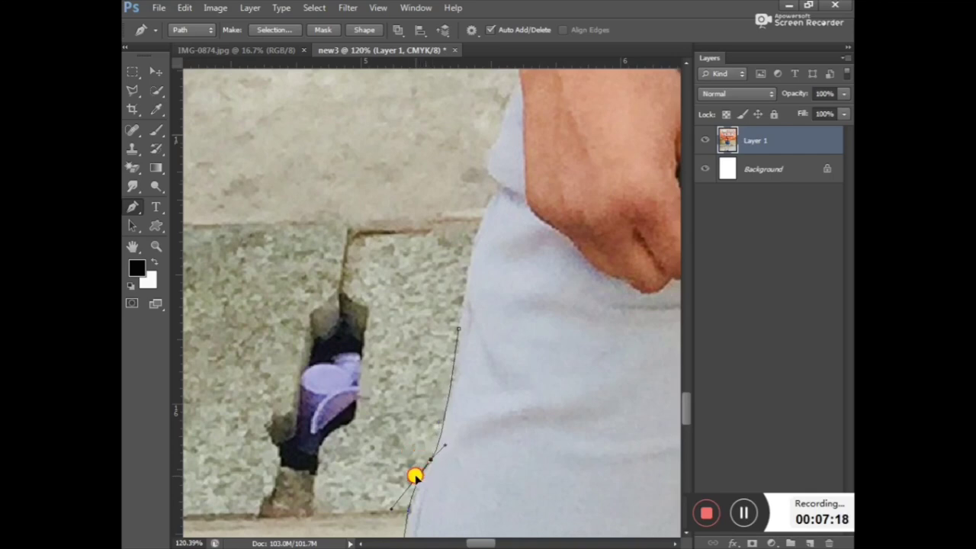
Curve the outline up to where the trousers meet the hand.
left_click(457, 329)
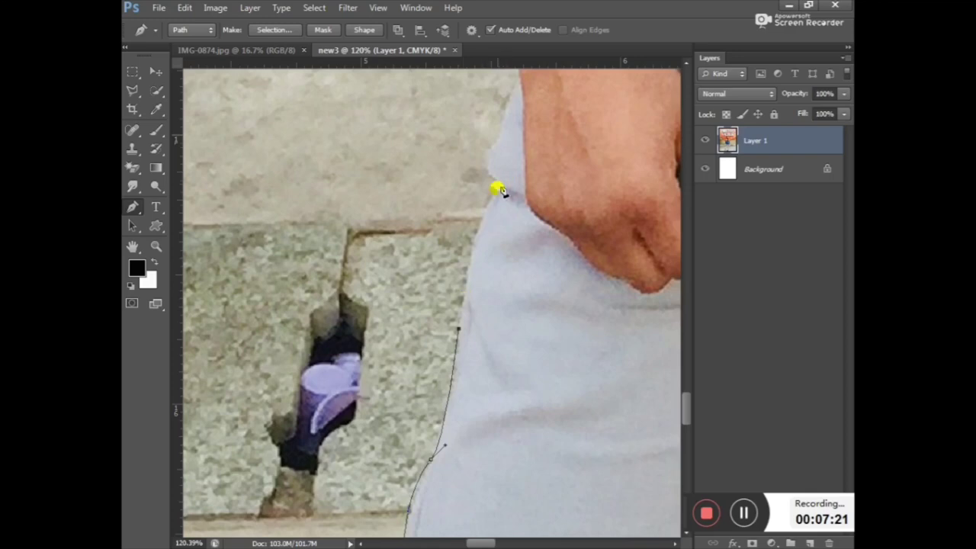
left_click(495, 194)
key("ctrl+z")
left_click(499, 185)
left_click_drag(458, 330, 504, 331)
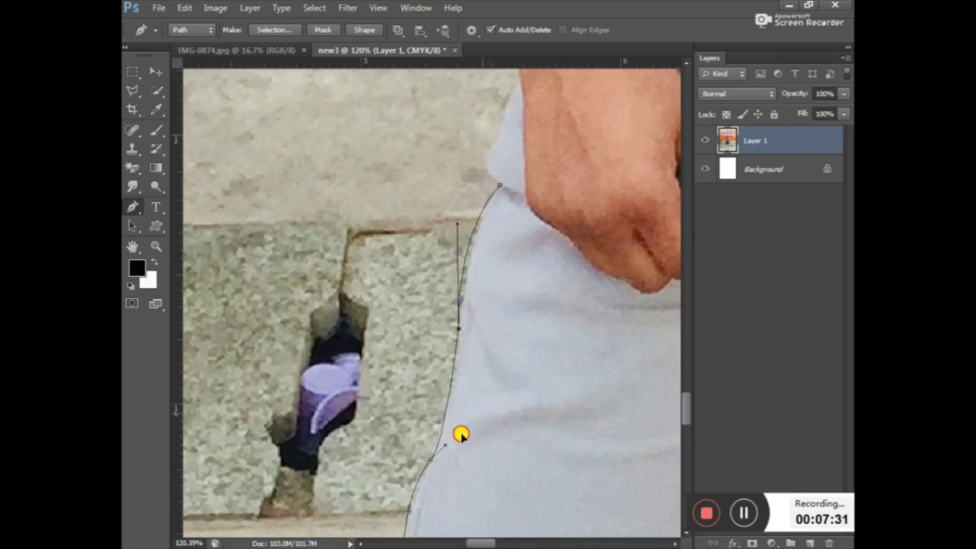
left_click_drag(504, 331, 451, 445)
Add anchors from the outline's top end up to just below the hand and along the wrist.
scroll(519, 267, "down", 2)
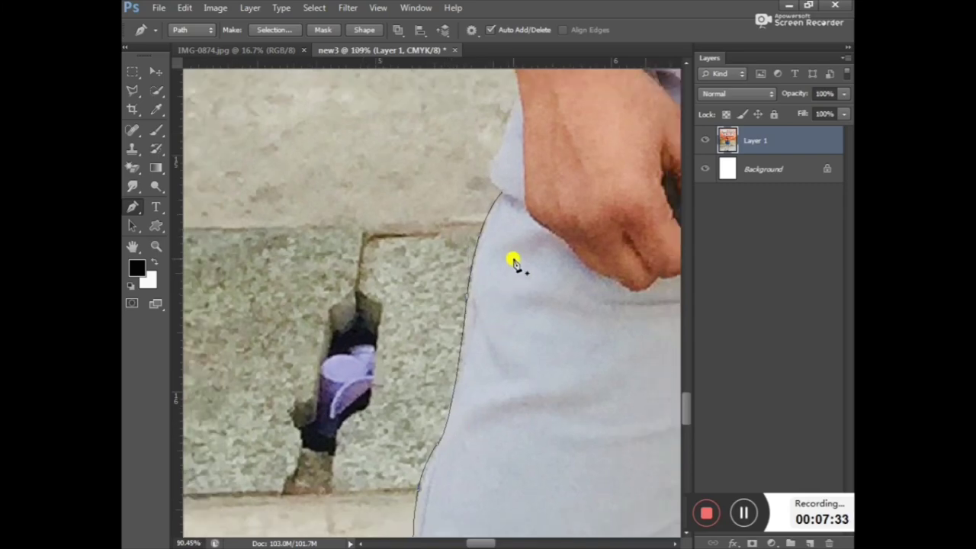
scroll(514, 256, "down", 2)
scroll(514, 236, "down", 2)
scroll(515, 223, "up", 2)
scroll(511, 199, "up", 2)
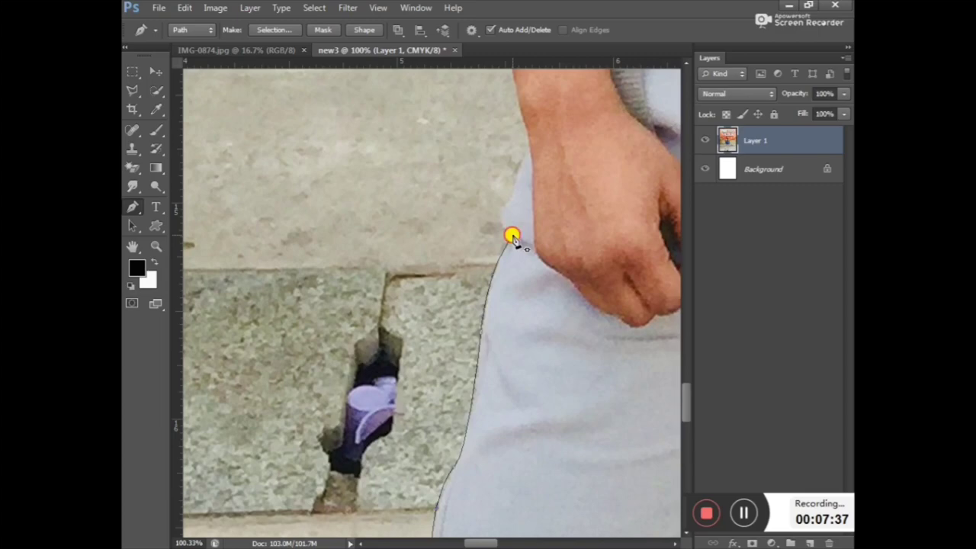
left_click(513, 237)
mouse_move(513, 185)
left_mouse_down()
mouse_move(557, 155)
mouse_move(478, 220)
left_mouse_up()
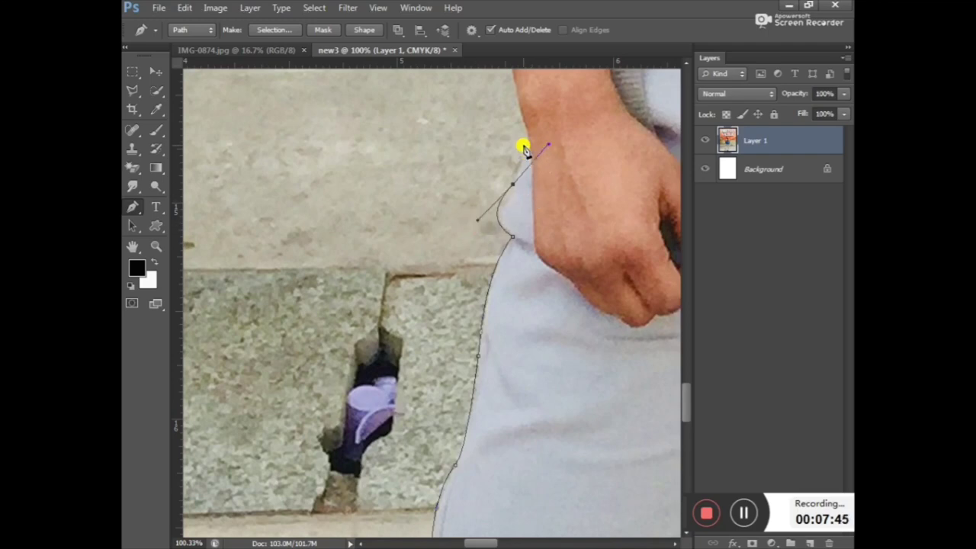
key("ctrl+z")
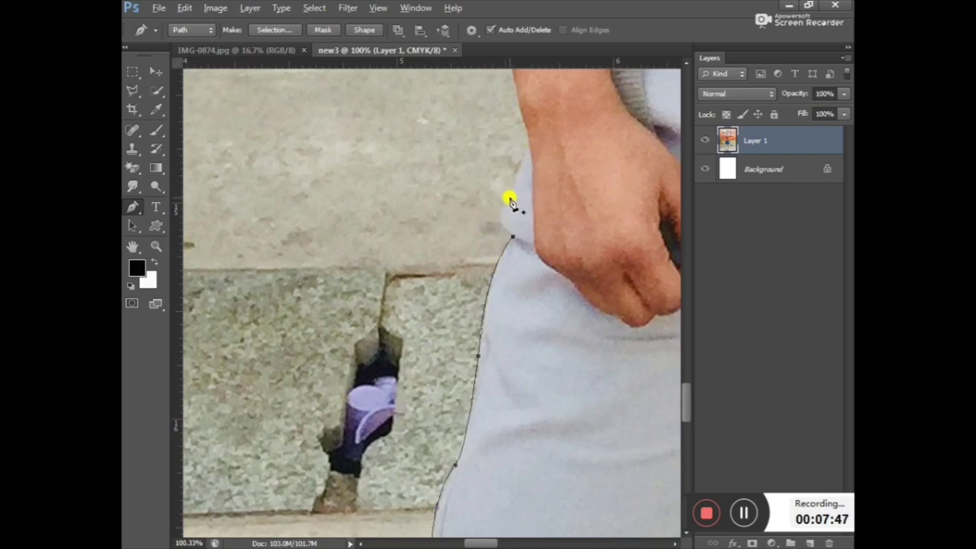
left_click(509, 200)
left_click_drag(512, 239, 497, 193)
left_click(509, 201)
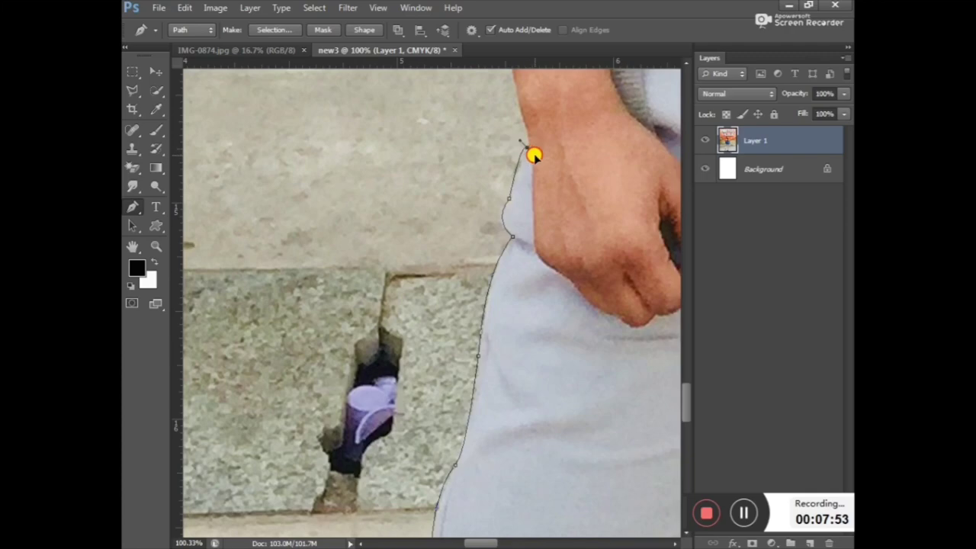
left_click(525, 152)
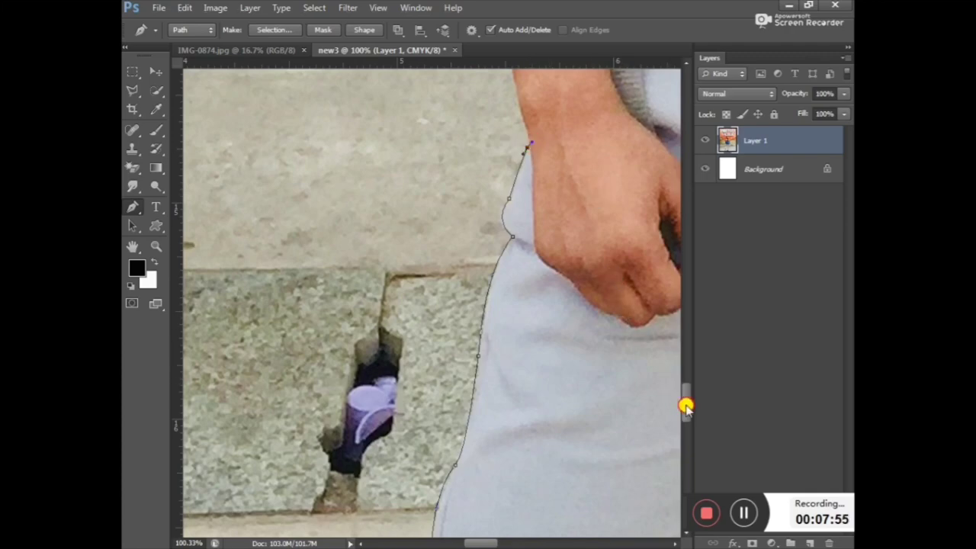
left_click_drag(686, 405, 694, 378)
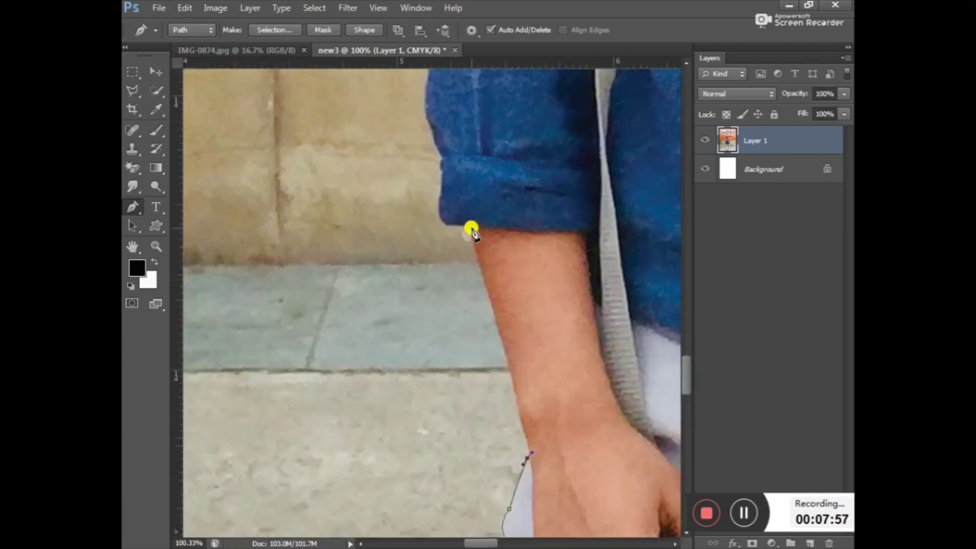
Add anchors up the forearm and around the sleeve cuff as corner points, undoing the shoulder anchor.
left_click(468, 228)
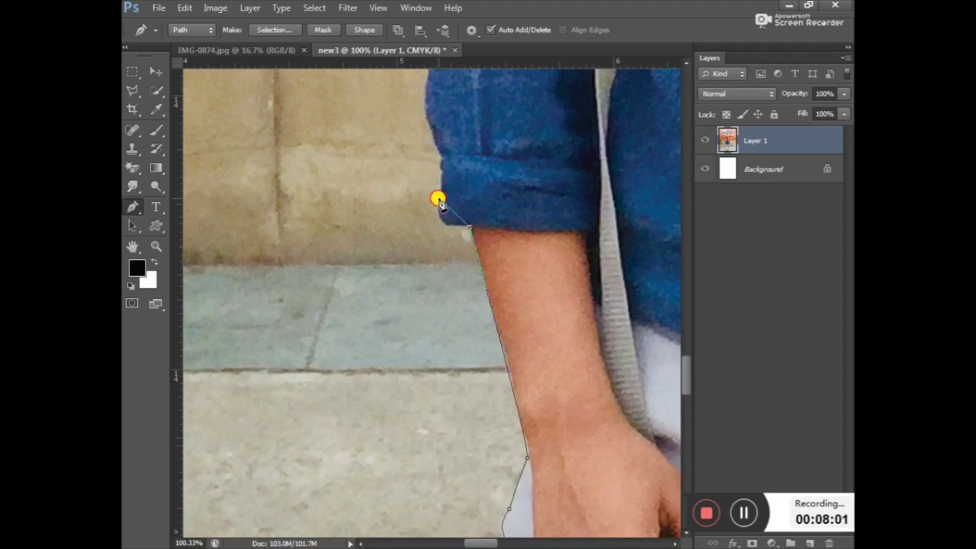
left_click_drag(439, 199, 447, 159)
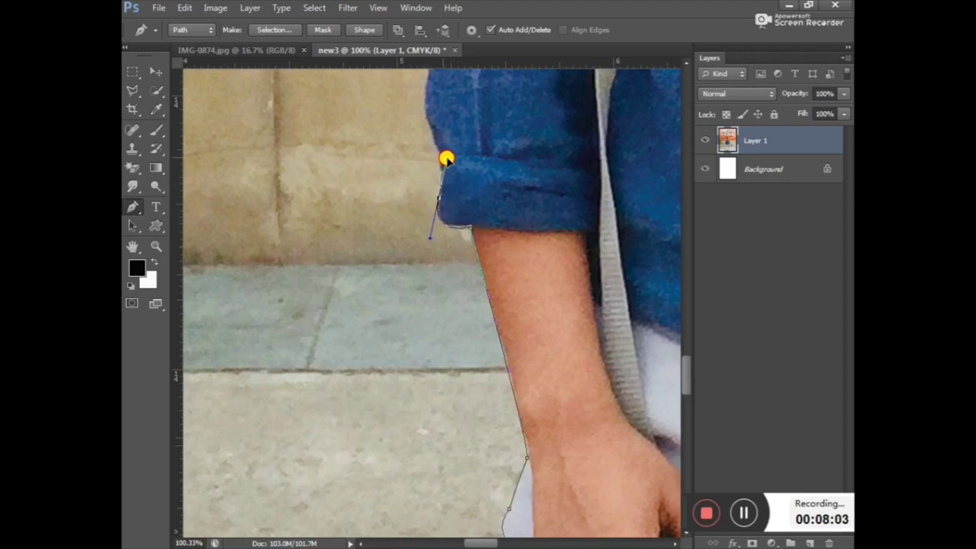
left_click(439, 199, "alt")
mouse_move(423, 101)
left_mouse_down()
mouse_move(383, 63)
mouse_move(379, 296)
mouse_move(408, 269)
mouse_move(396, 249)
left_mouse_up()
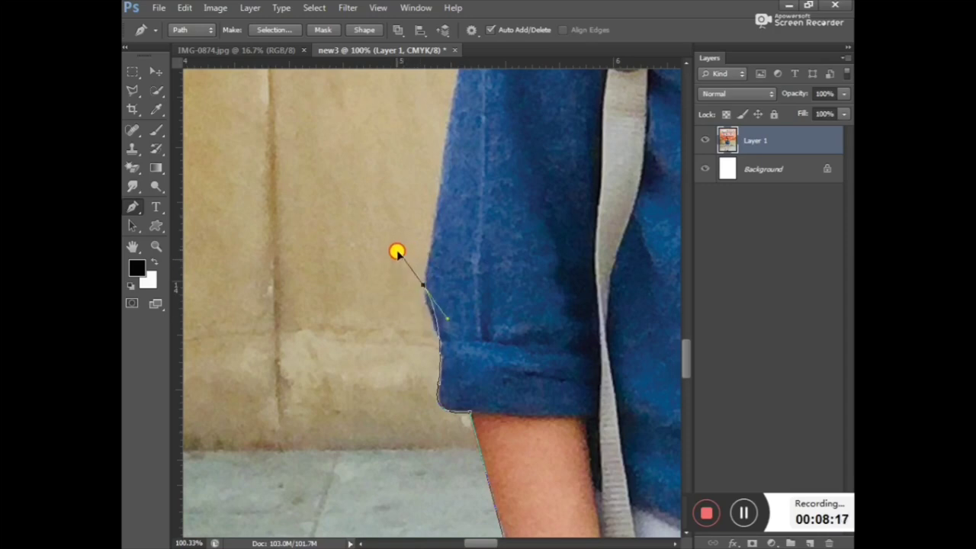
left_click(423, 286, "alt")
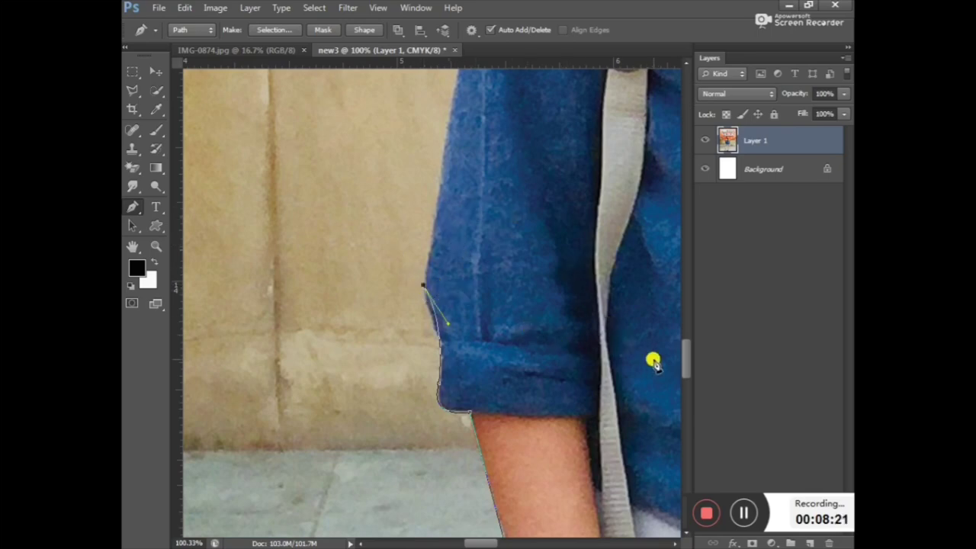
left_click_drag(689, 367, 686, 336)
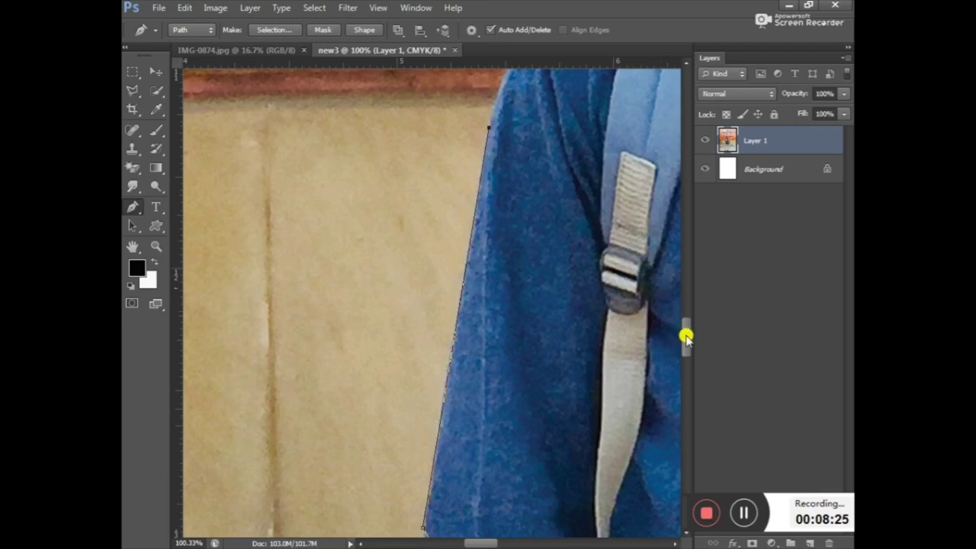
left_click_drag(684, 333, 688, 311)
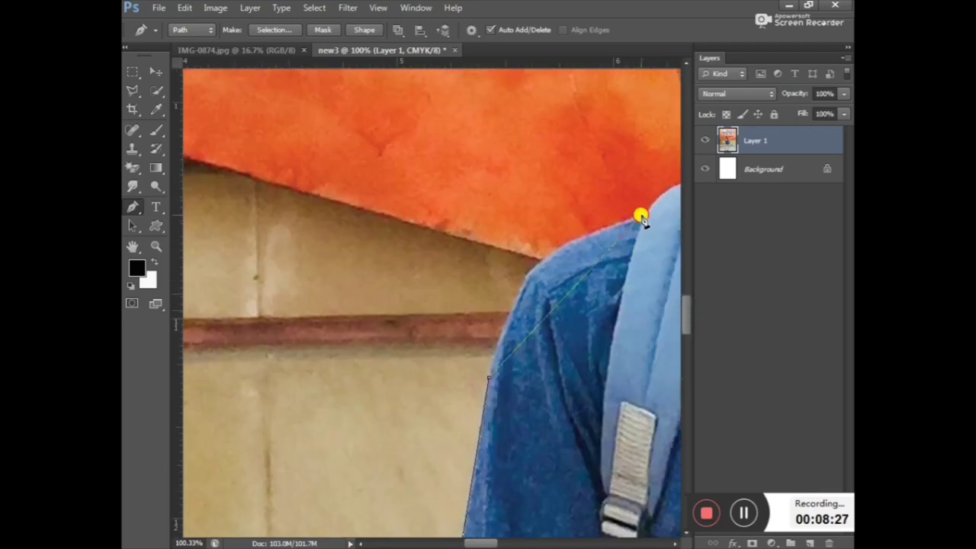
mouse_move(641, 219)
left_mouse_down()
mouse_move(572, 210)
mouse_move(598, 264)
mouse_move(679, 248)
mouse_move(575, 239)
mouse_move(605, 279)
mouse_move(567, 257)
left_mouse_up()
key("ctrl+z")
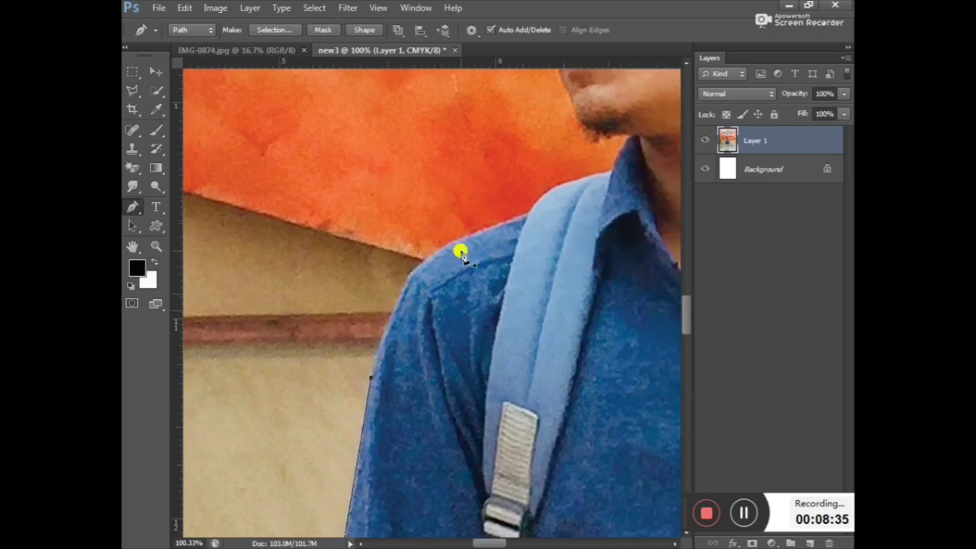
Add anchors along the shoulder and over the backpack strap, making the strap anchor a corner.
left_click(450, 244)
left_click_drag(371, 379, 347, 499)
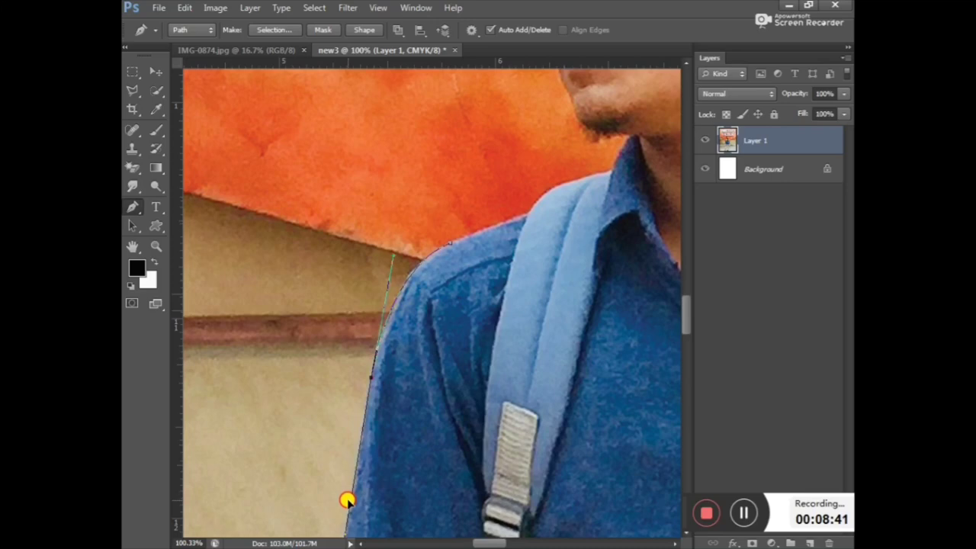
left_click(450, 245)
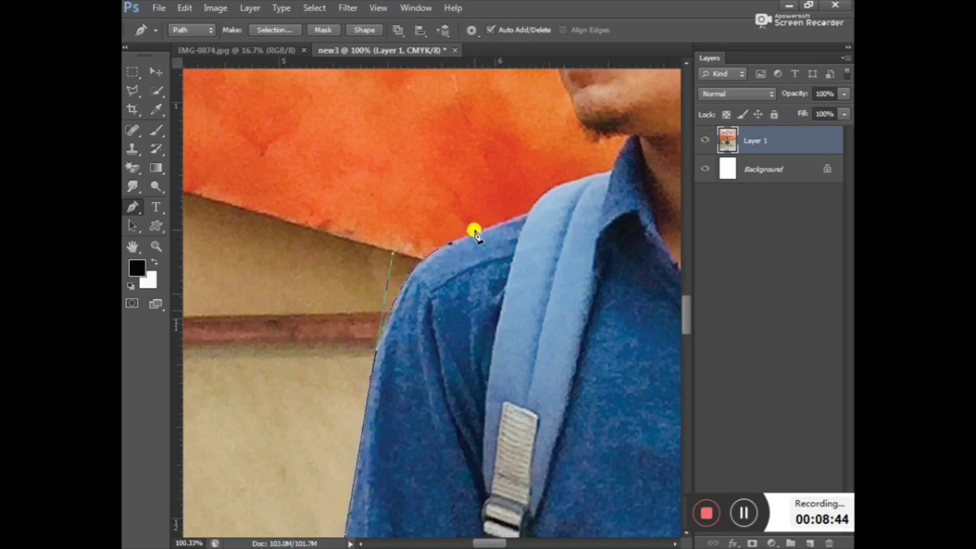
left_click(525, 217)
left_click_drag(608, 173, 637, 164)
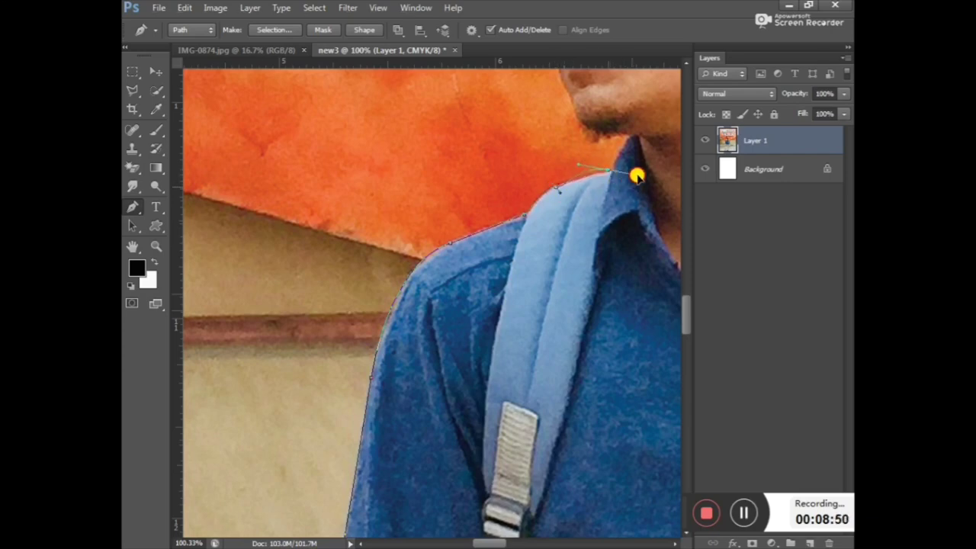
left_click(556, 188)
key("Return")
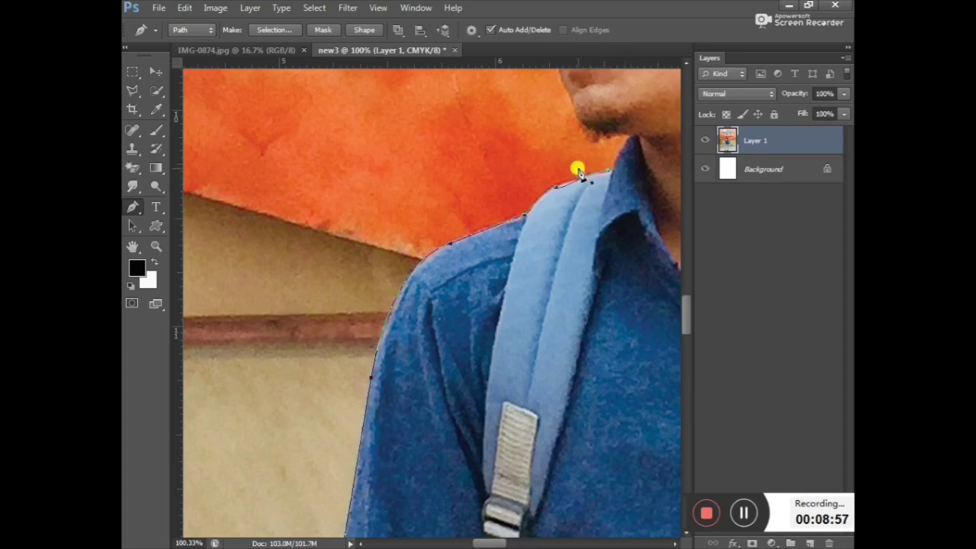
Add anchors from the base of the neck curving up toward the chin, checking the outline.
key("super")
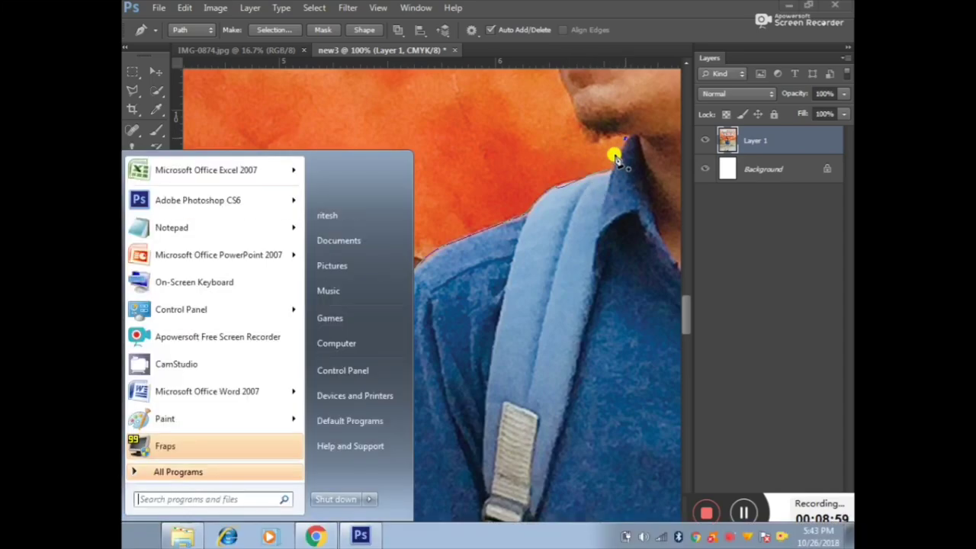
key("super")
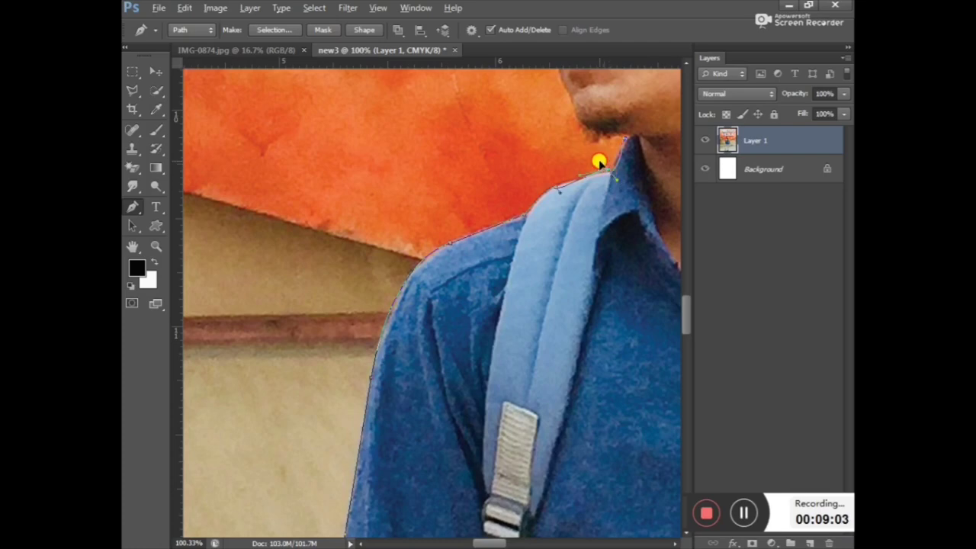
left_click(570, 100)
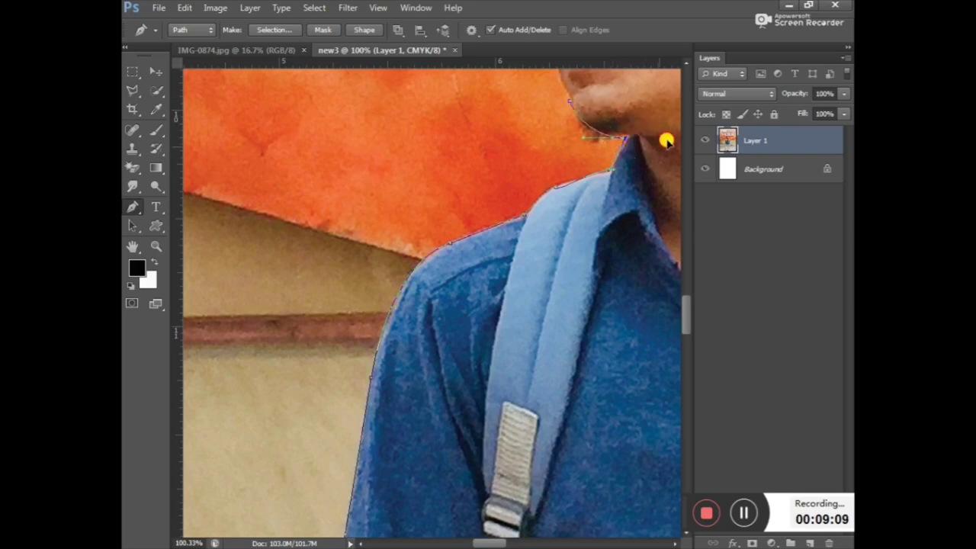
mouse_move(626, 138)
left_mouse_down()
mouse_move(652, 117)
mouse_move(651, 132)
left_mouse_up()
key("Escape")
left_click(591, 158)
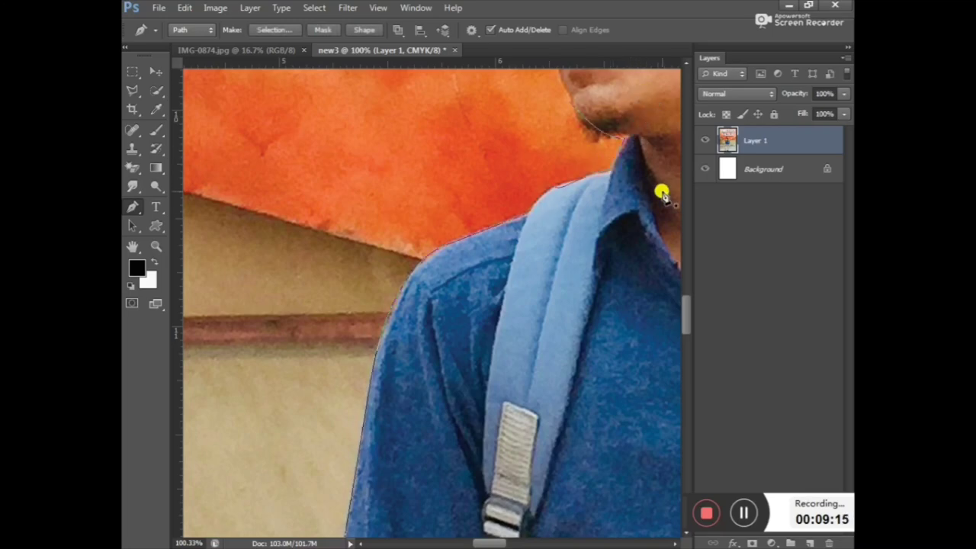
Zoom in on the collar and remove the misplaced curve toward the chin.
scroll(660, 163, "up", 2)
scroll(628, 146, "up", 2)
scroll(599, 126, "up", 1)
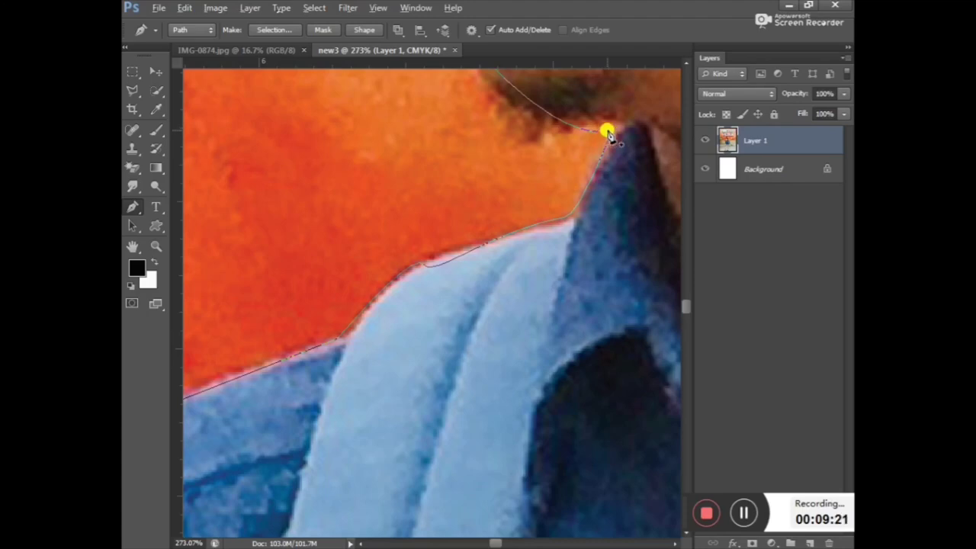
scroll(608, 134, "up", 3)
scroll(611, 131, "up", 3)
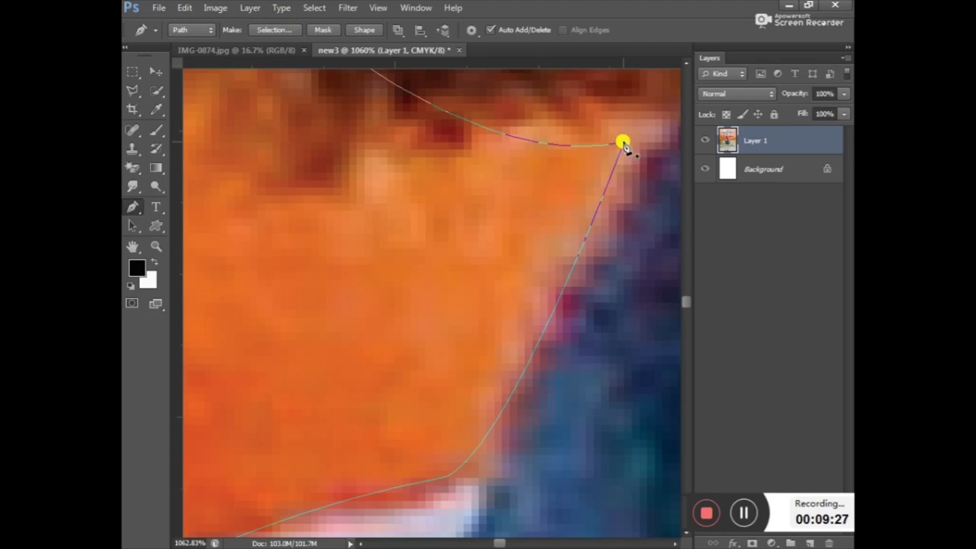
scroll(602, 137, "down", 2)
scroll(565, 131, "down", 2)
scroll(547, 128, "down", 2)
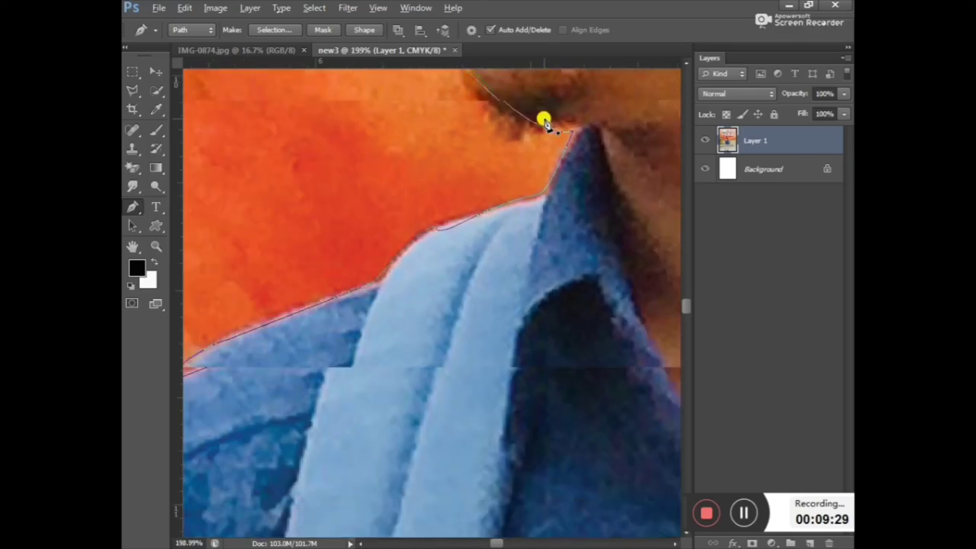
scroll(539, 120, "down", 2)
scroll(538, 120, "down", 2)
scroll(514, 104, "down", 2)
scroll(505, 100, "down", 1)
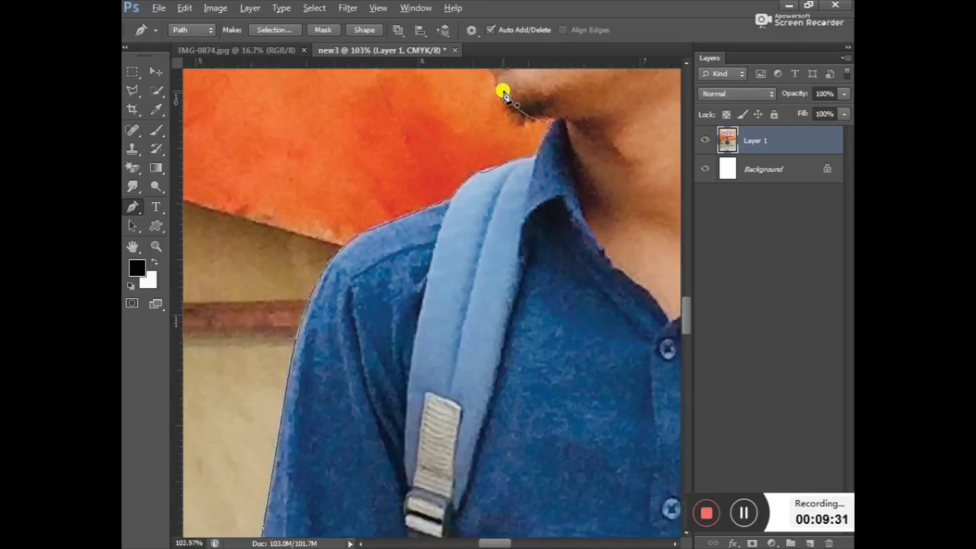
scroll(501, 91, "up", 3)
scroll(488, 86, "up", 3)
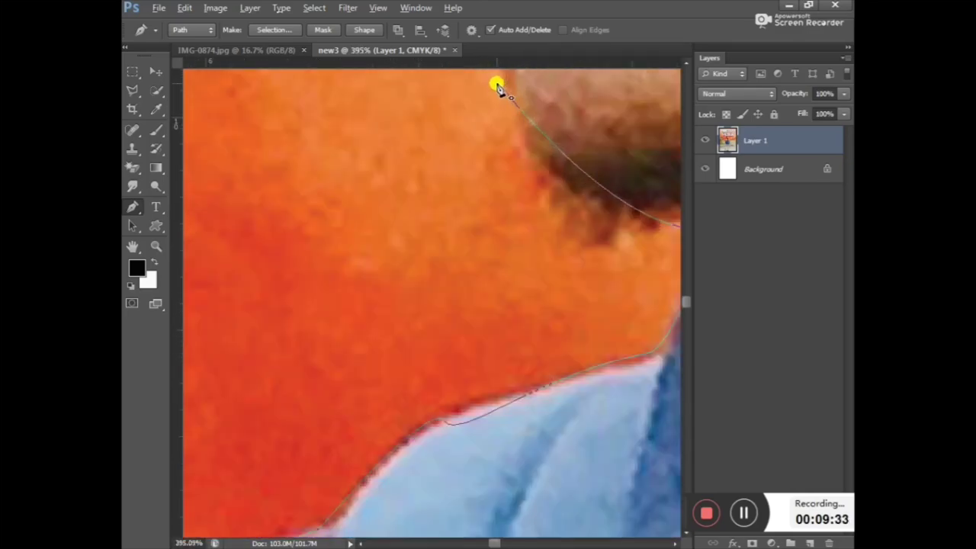
left_click(498, 84)
key("ctrl+z")
Add anchors from the collar along the chin's underside following the jaw, with a corner at the chin.
scroll(600, 152, "down", 2)
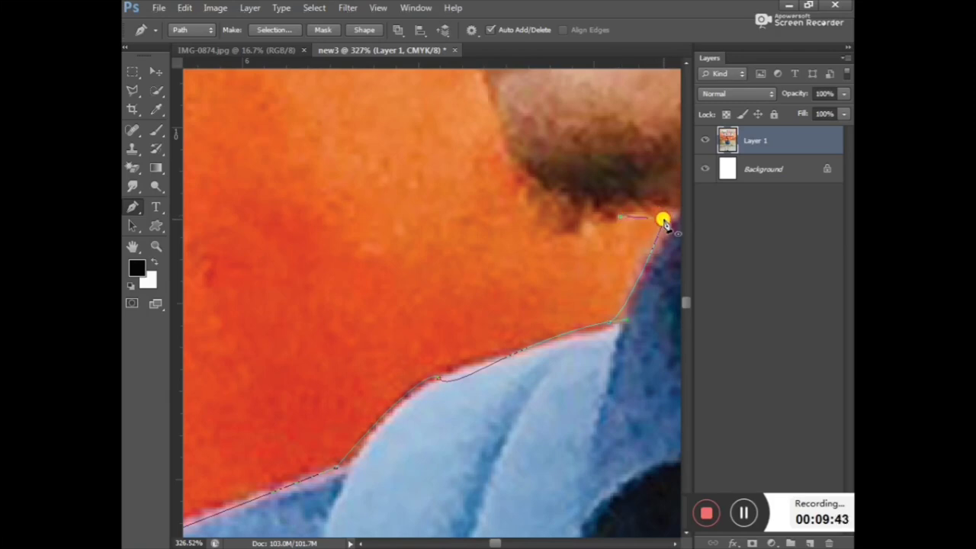
left_click(664, 220)
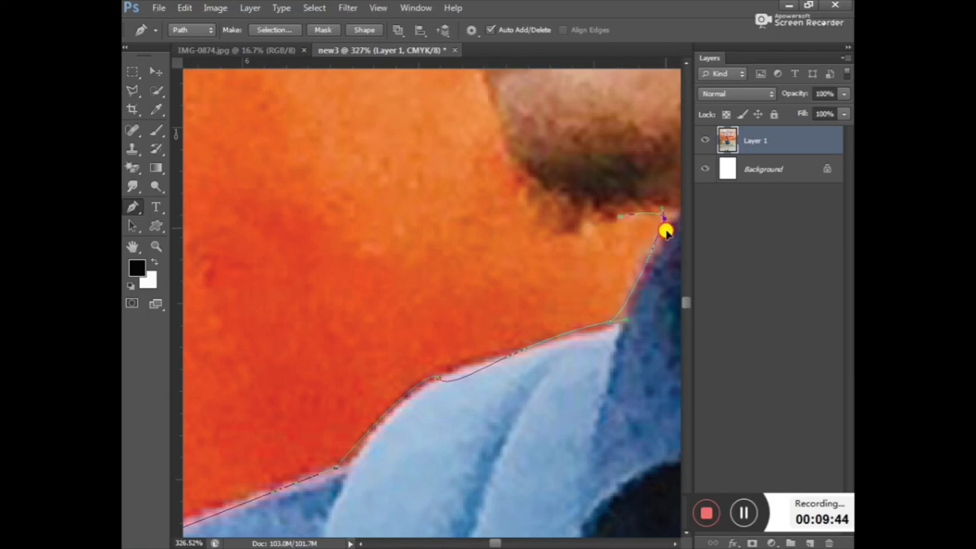
left_click(559, 237)
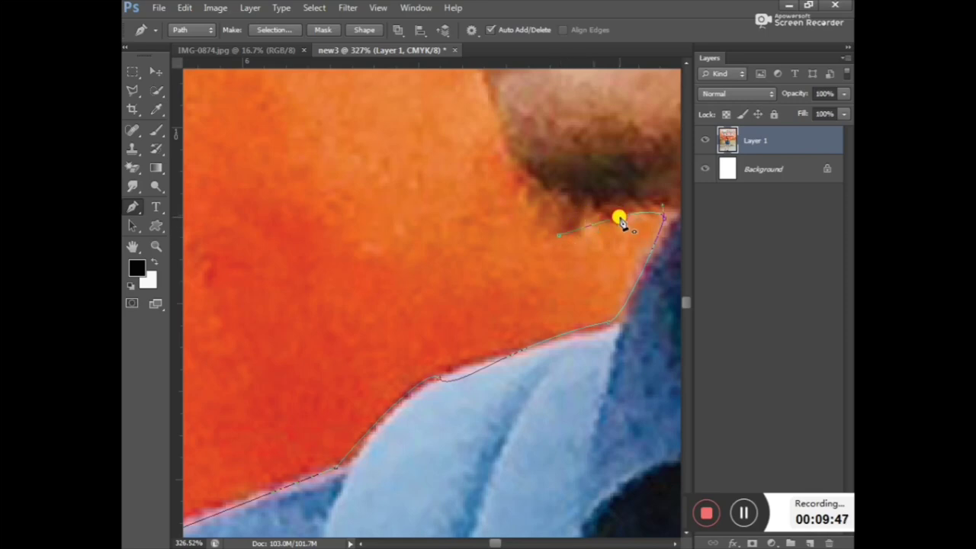
left_click(514, 173)
left_click_drag(558, 237, 582, 248)
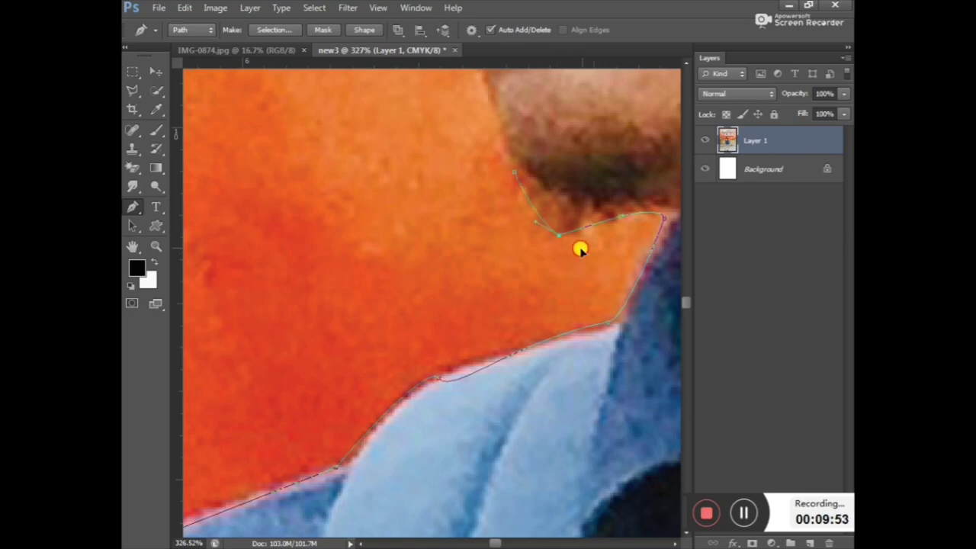
scroll(489, 97, "down", 3)
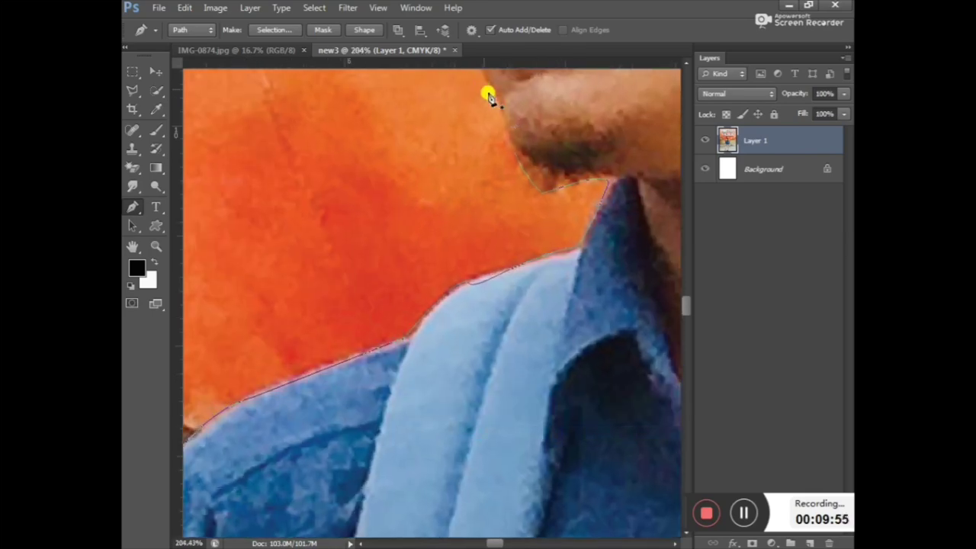
scroll(511, 154, "up", 1)
scroll(513, 157, "up", 4)
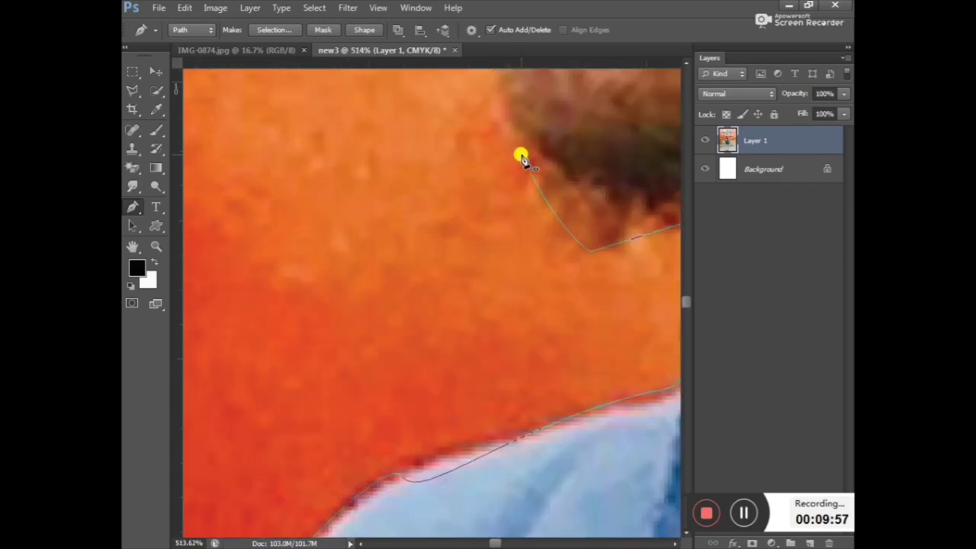
left_click(520, 155)
scroll(689, 305, "up", 2)
scroll(689, 305, "down", 2)
scroll(688, 301, "down", 1)
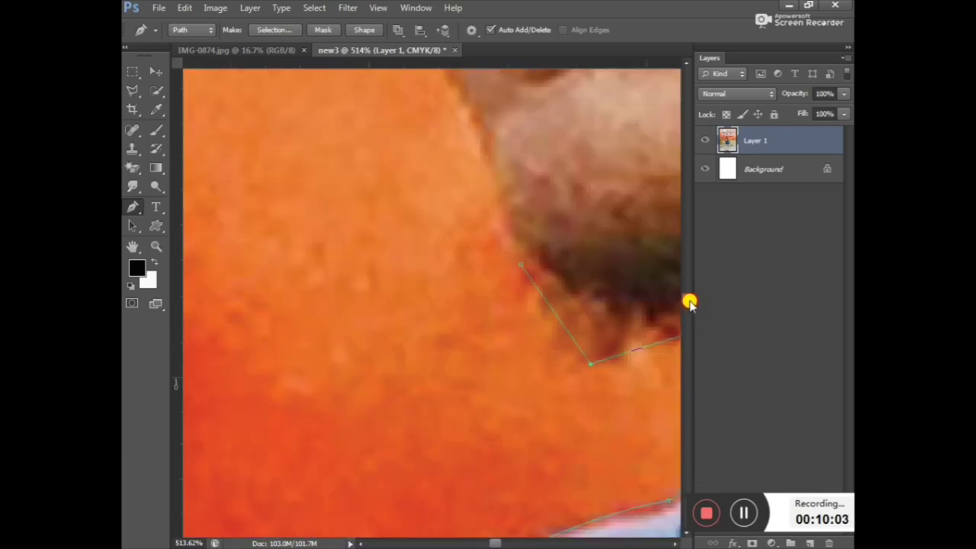
scroll(688, 301, "down", 1)
scroll(587, 274, "down", 1)
scroll(543, 273, "down", 1)
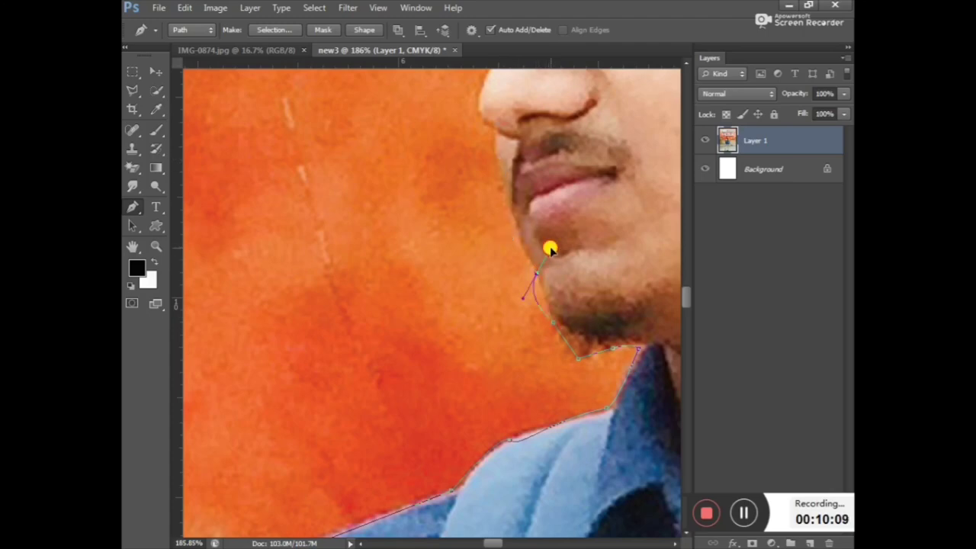
Trace the path up the chin, lips and nose with corner anchors to the nose bridge.
left_click(533, 254)
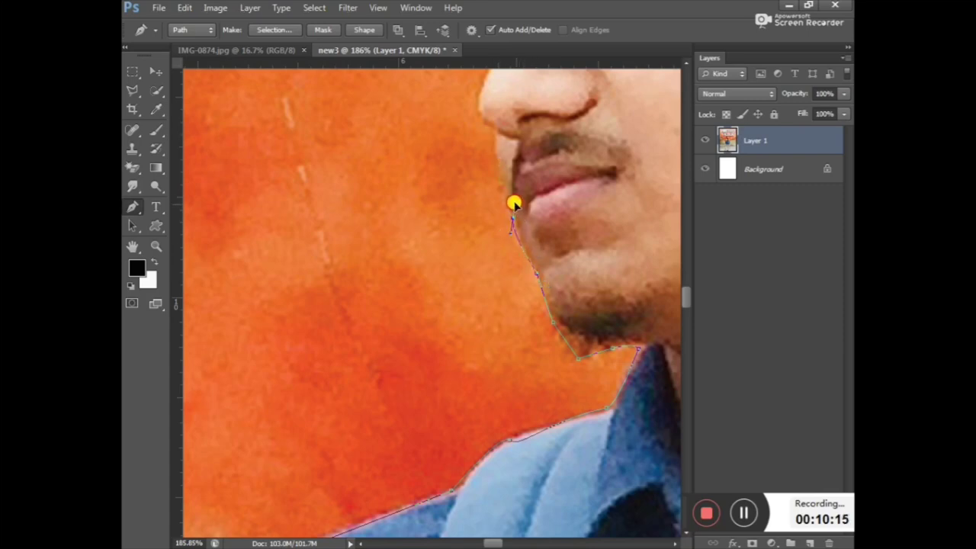
left_click(514, 223)
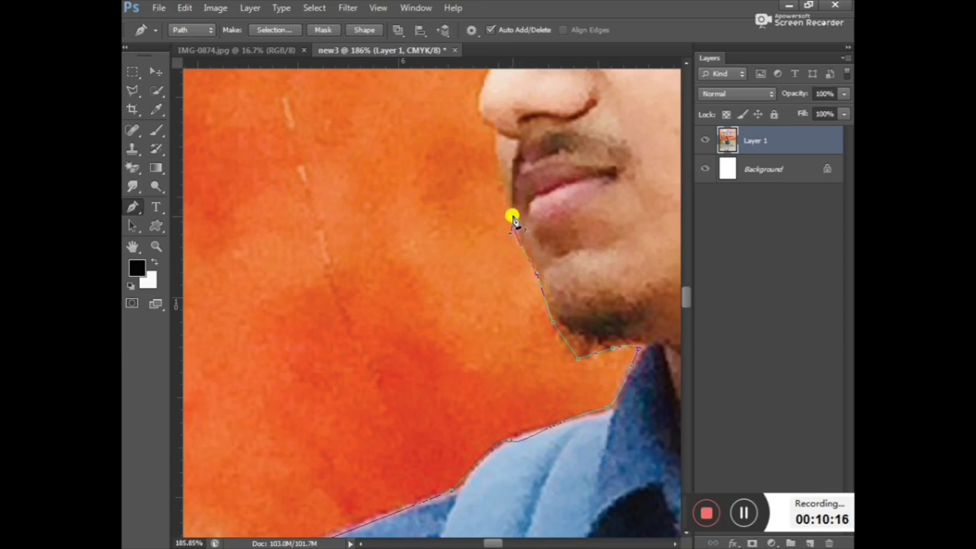
left_click(495, 134)
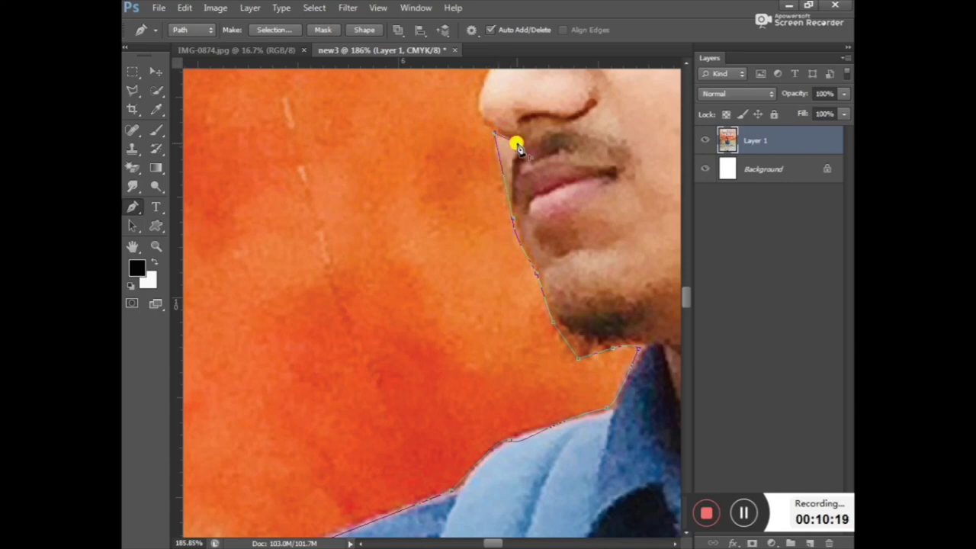
key("ctrl+Return")
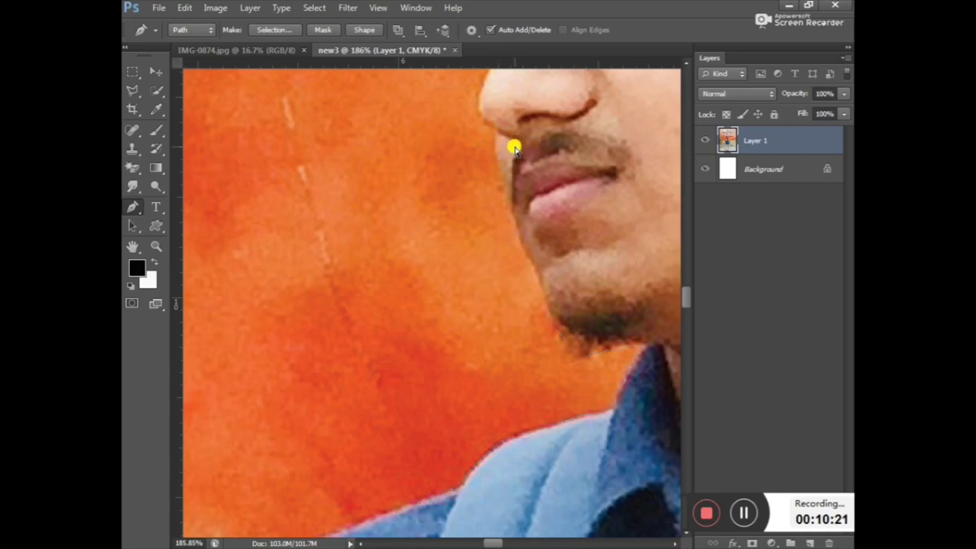
key("ctrl+z")
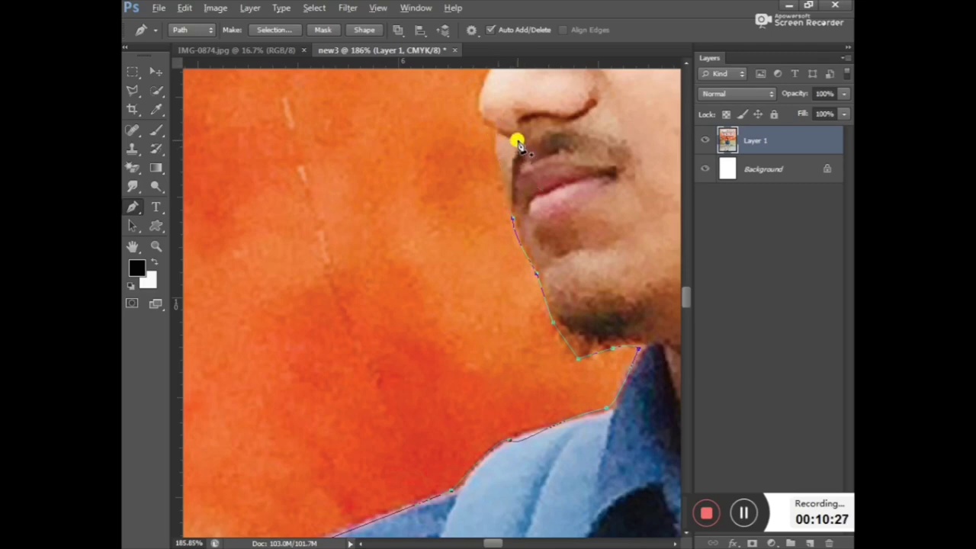
left_click(518, 142)
mouse_move(514, 221)
left_mouse_down()
mouse_move(528, 227)
mouse_move(519, 250)
left_mouse_up()
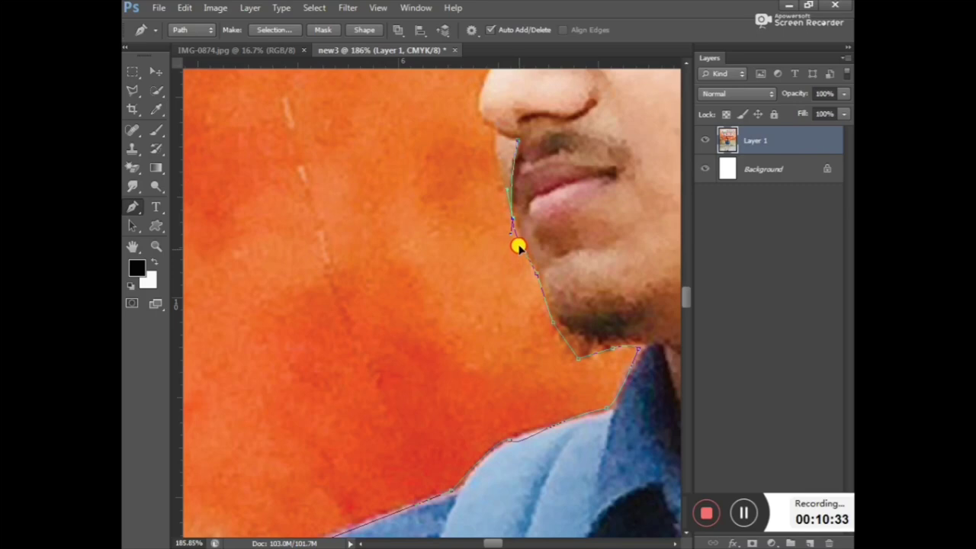
left_click(510, 139)
mouse_move(482, 83)
left_mouse_down()
mouse_move(508, 122)
mouse_move(504, 152)
left_mouse_up()
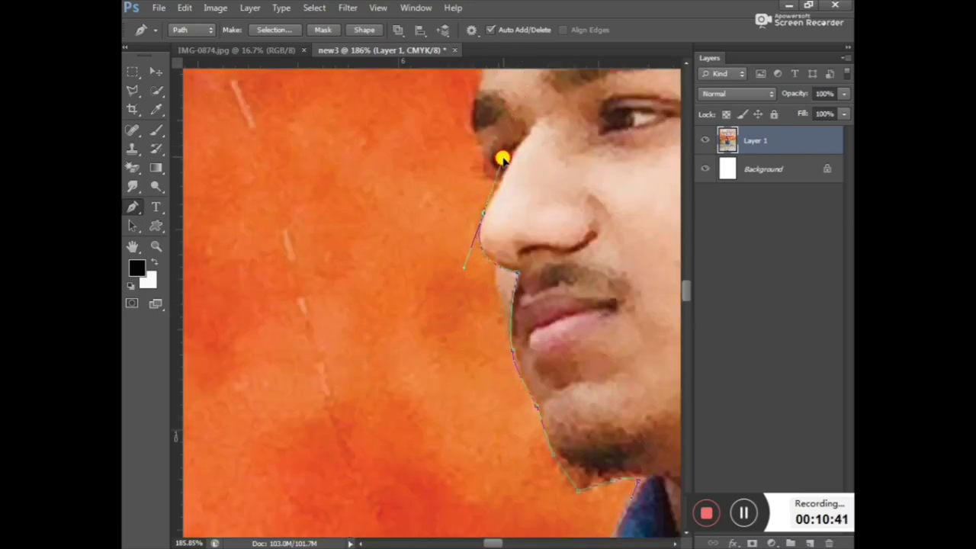
left_click(483, 216, "alt")
left_click(503, 181)
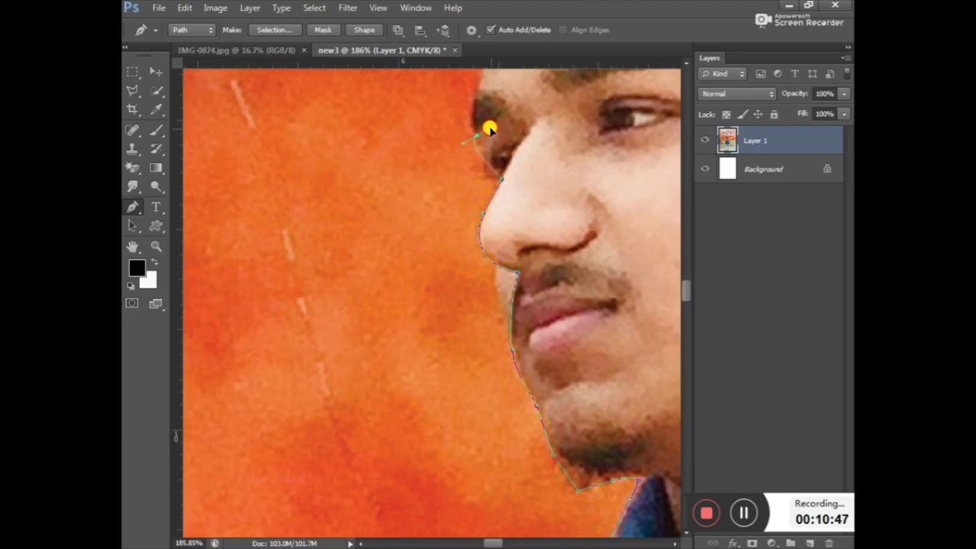
left_click_drag(489, 130, 476, 119)
Continue the path over the brow and hairline, cornering anchors, up to the top of the hair.
scroll(684, 286, "up", 3)
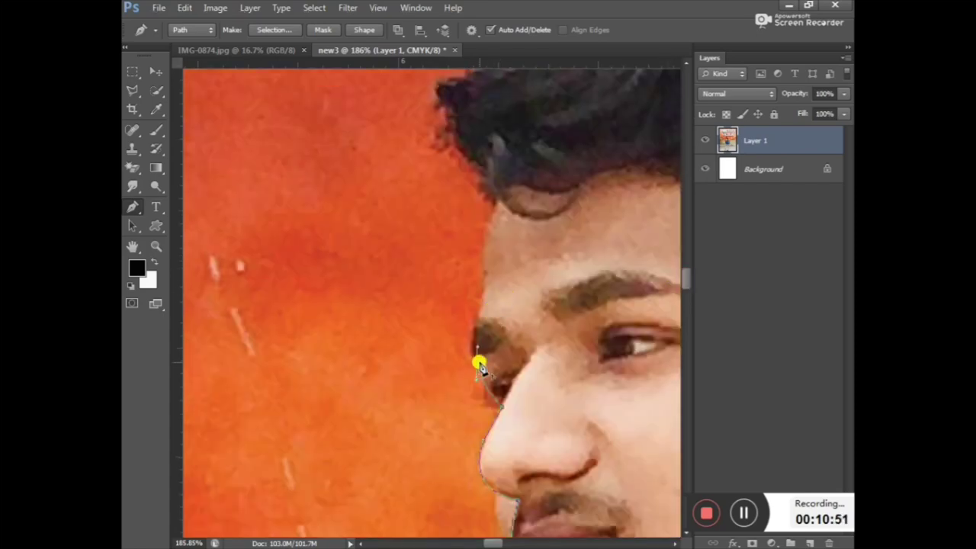
left_click(477, 365)
left_click_drag(483, 303, 502, 273)
left_click_drag(498, 200, 514, 161)
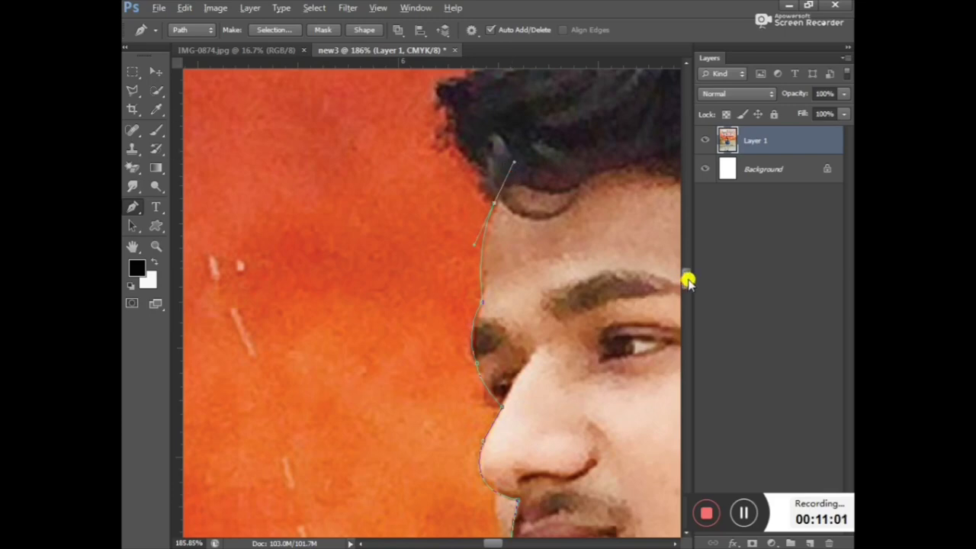
left_click_drag(688, 280, 681, 266)
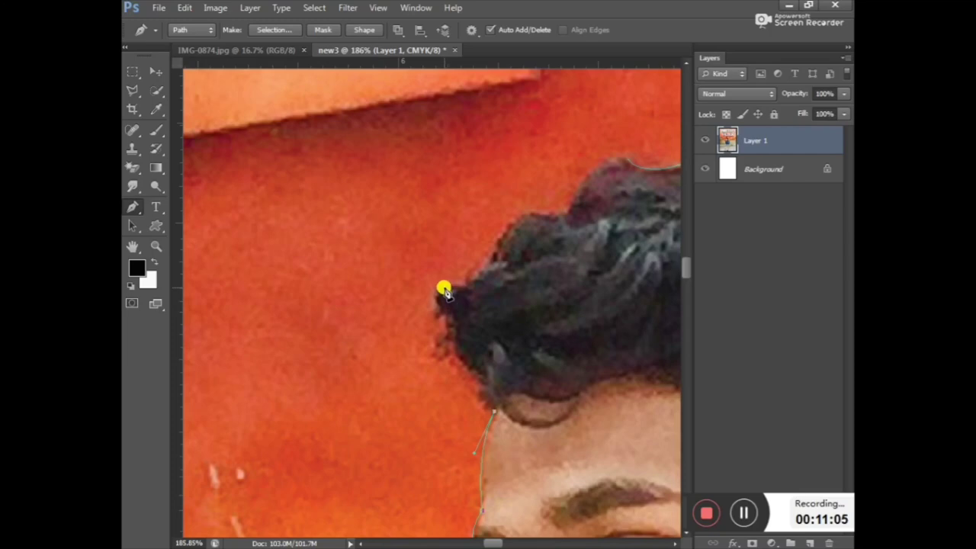
mouse_move(443, 290)
left_mouse_down()
mouse_move(447, 235)
mouse_move(473, 227)
mouse_move(459, 239)
left_mouse_up()
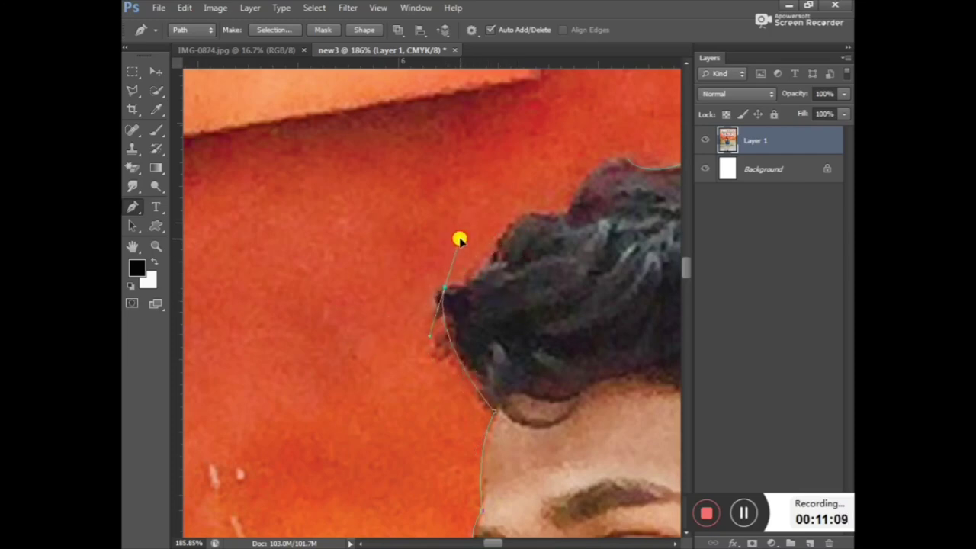
left_click(444, 288, "alt")
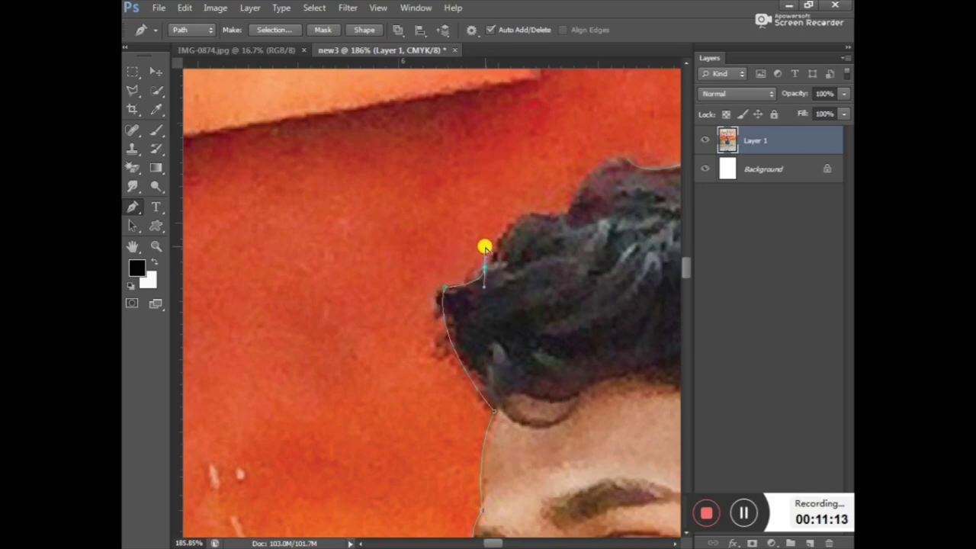
left_click(485, 267, "alt")
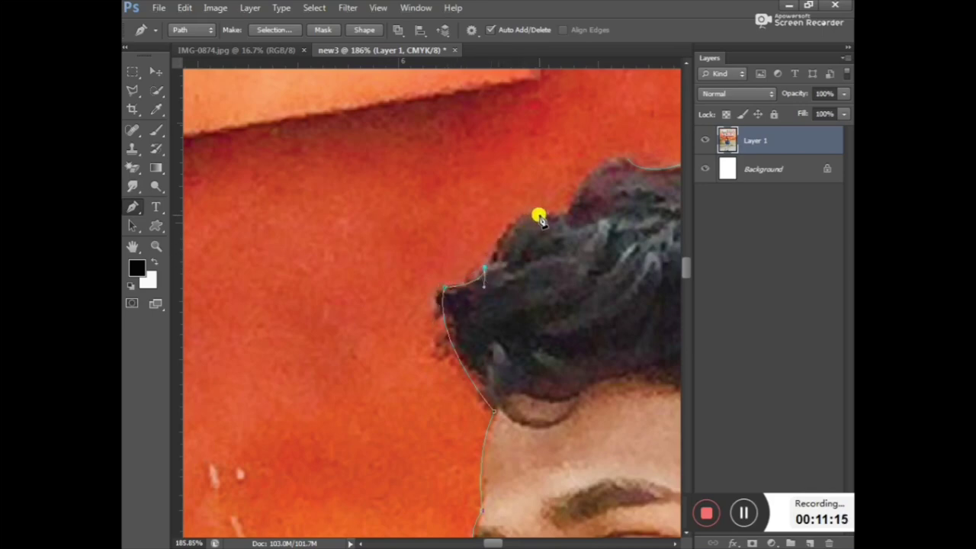
left_click_drag(537, 214, 555, 241)
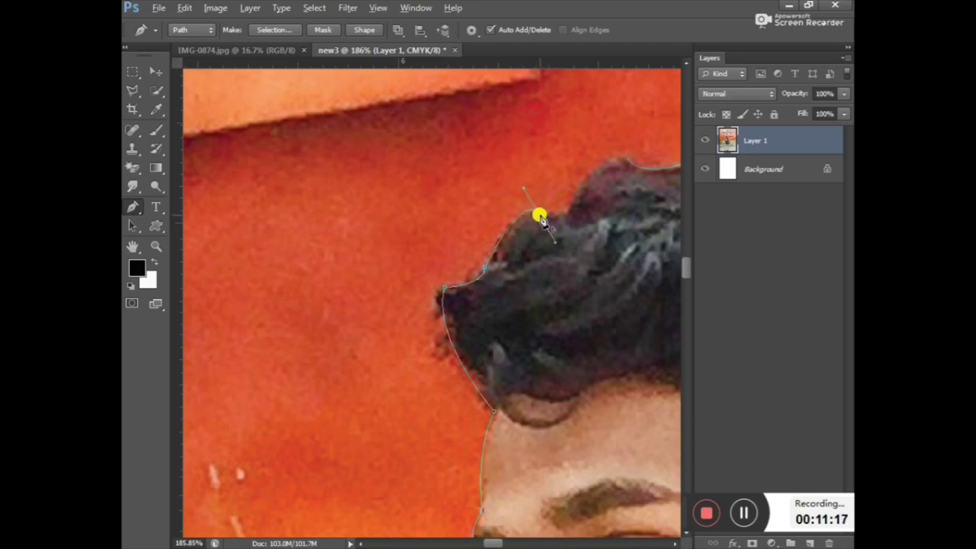
left_click(538, 215, "alt")
left_click(565, 214)
left_click_drag(626, 160, 652, 183)
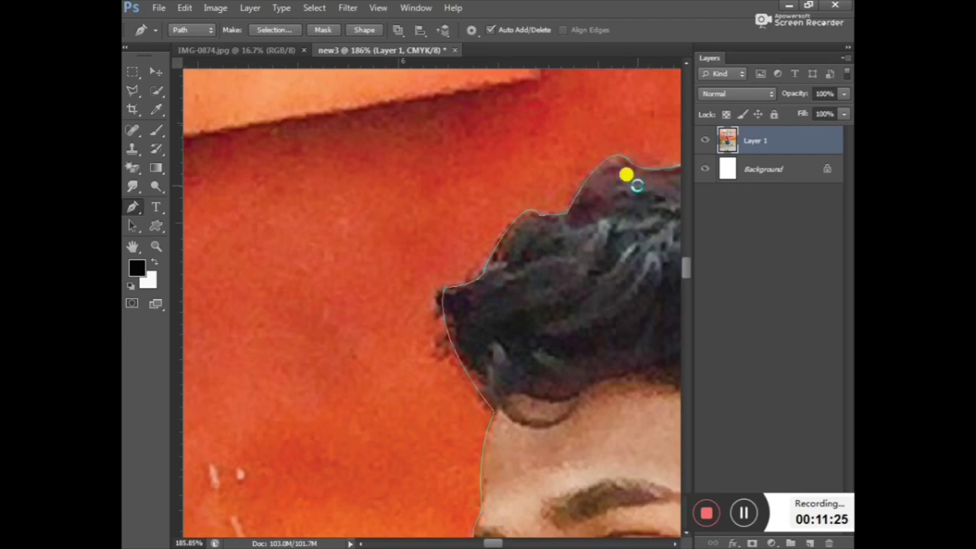
Copy the path selection to Layer 2, hide Layer 1, and zoom to 200% to inspect edges.
key("ctrl+Return")
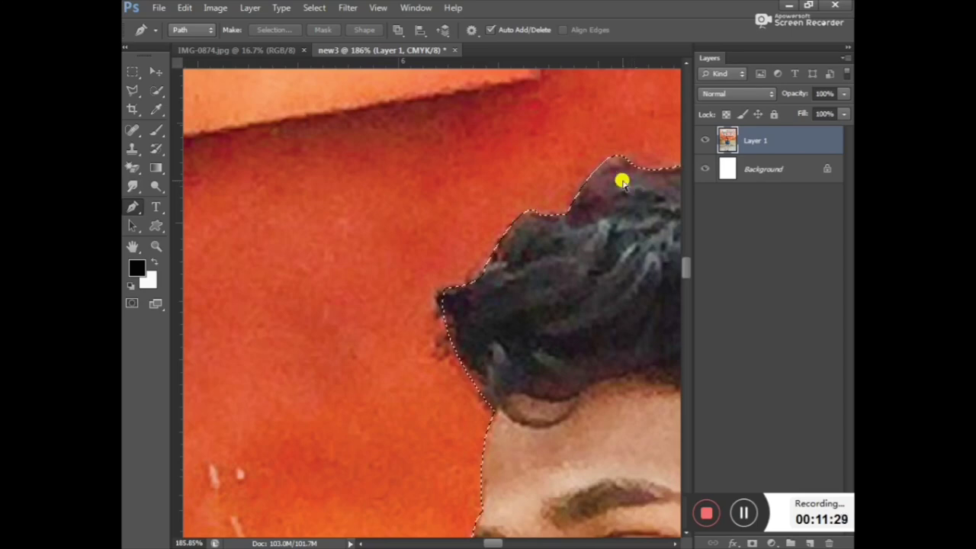
key("ctrl+j")
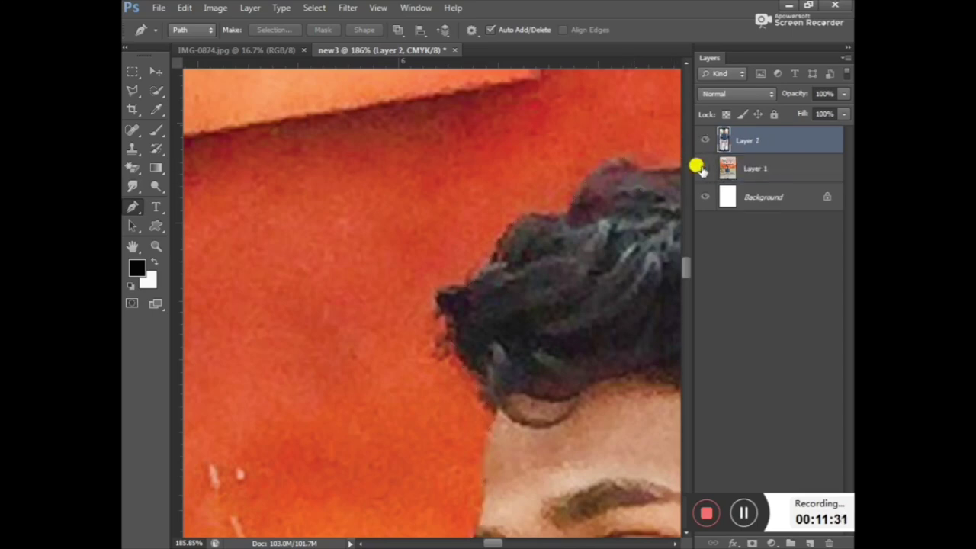
left_click(704, 169)
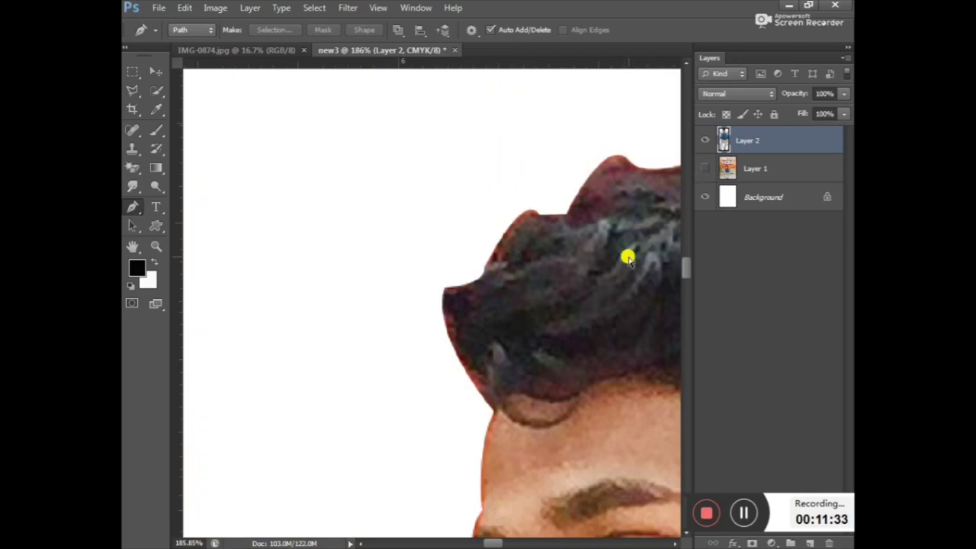
key("ctrl+minus")
key("ctrl+minus")
key("ctrl+minus")
key("ctrl+minus")
key("ctrl+minus")
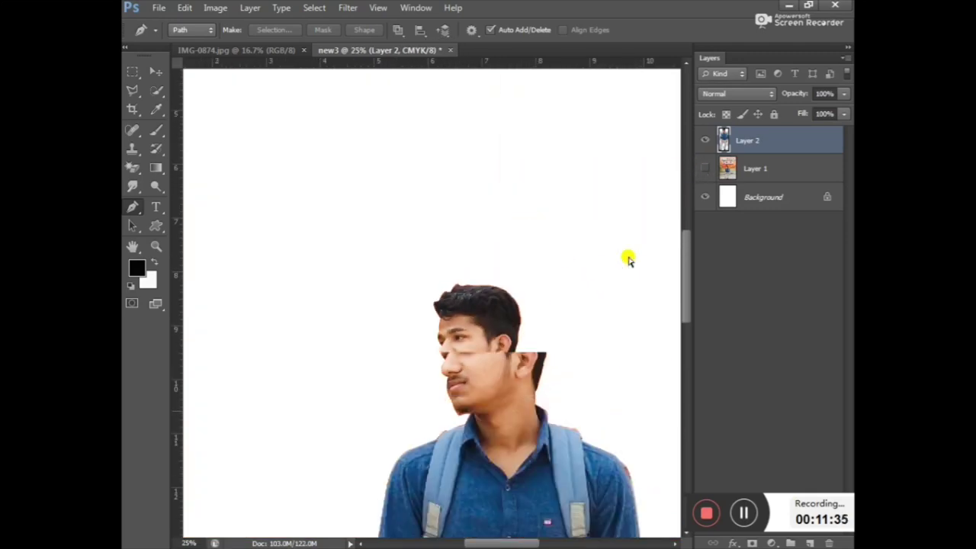
key("ctrl+minus")
key("ctrl+minus")
key("ctrl+minus")
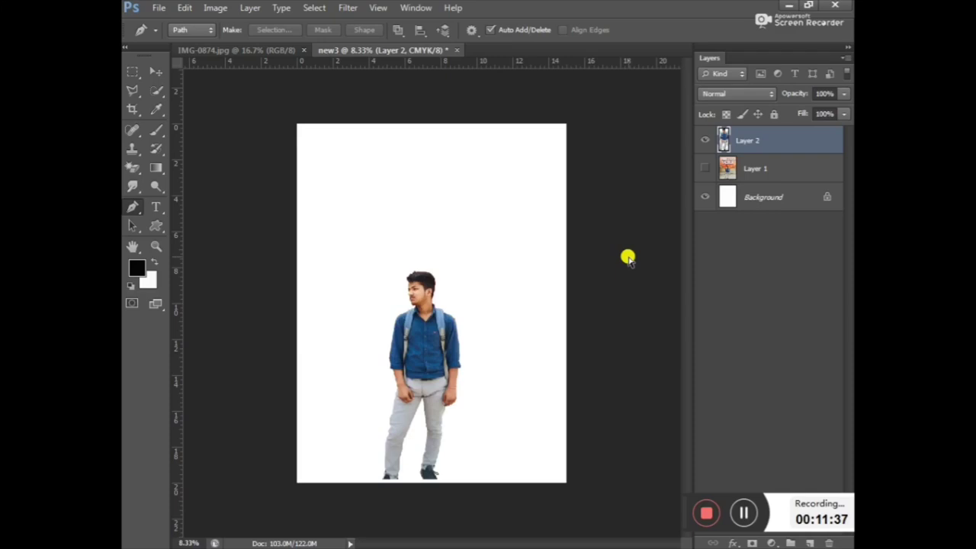
key("ctrl+plus")
key("ctrl+plus")
key("ctrl+plus")
key("ctrl+plus")
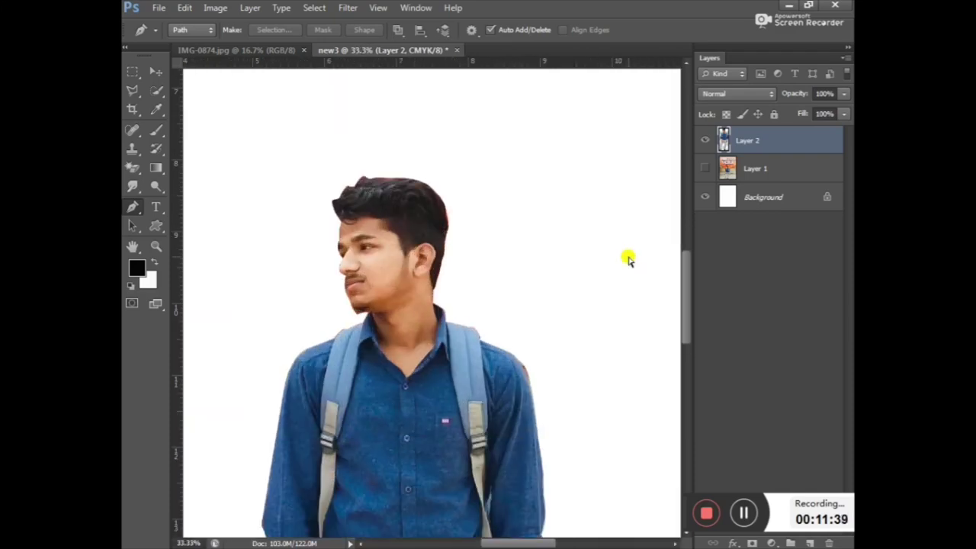
key("ctrl+plus")
key("ctrl+plus")
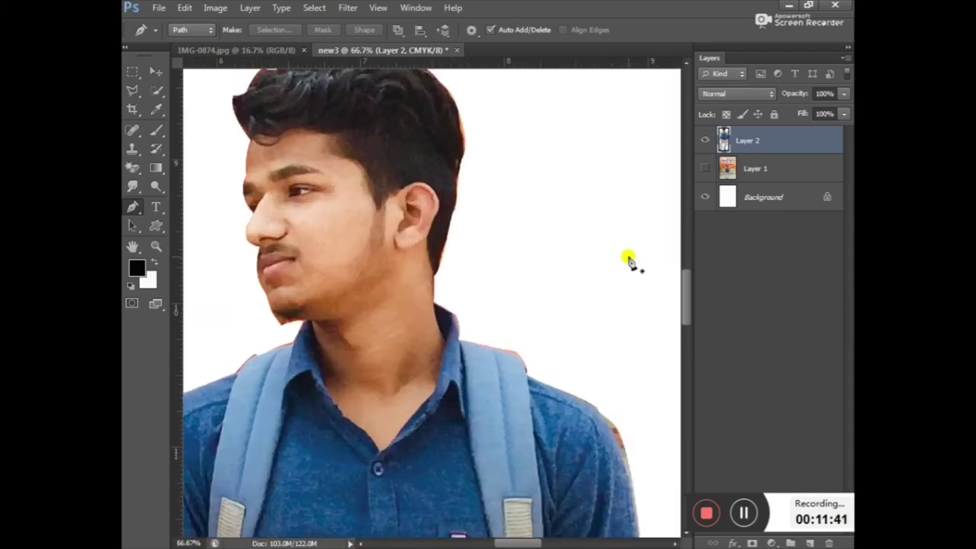
scroll(316, 202, "up", 3)
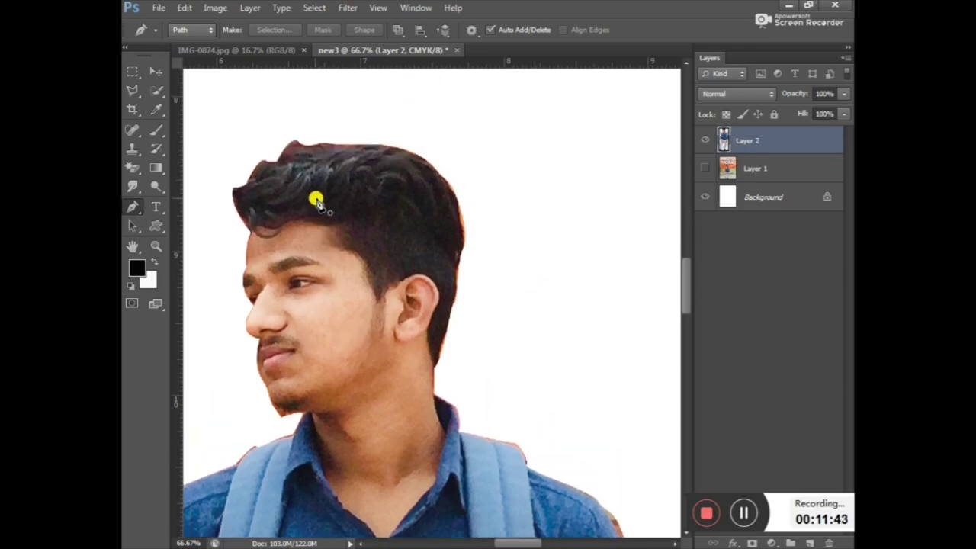
scroll(317, 202, "up", 1)
key("ctrl+plus")
key("ctrl+plus")
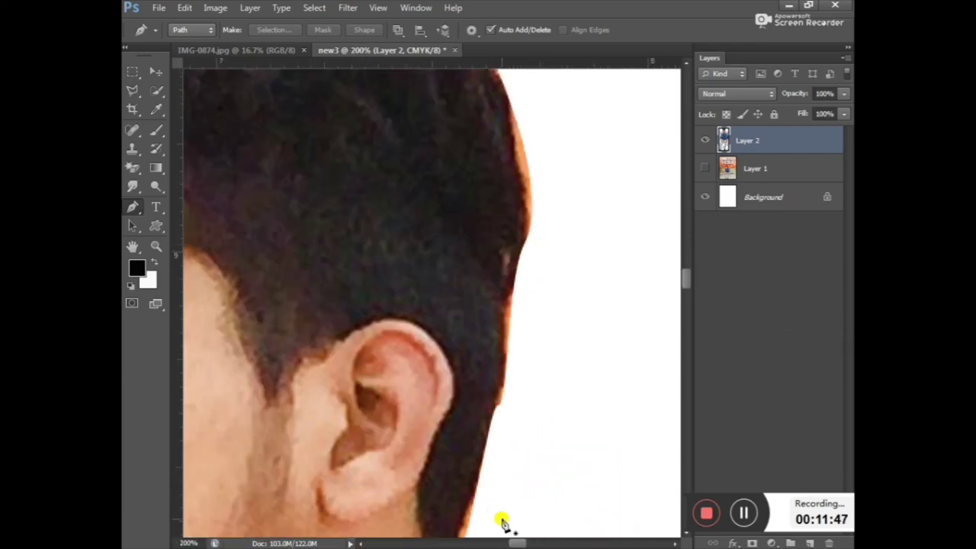
Return the tool to path-drawing mode after checking the freehand selection options.
left_click_drag(515, 542, 508, 542)
scroll(425, 227, "up", 2)
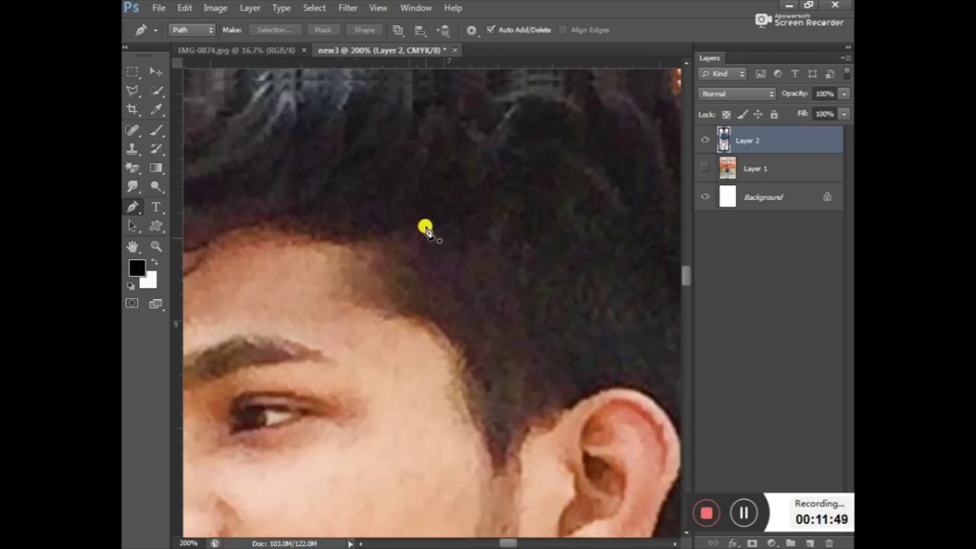
scroll(425, 225, "up", 2)
scroll(425, 225, "up", 2)
scroll(394, 207, "up", 1)
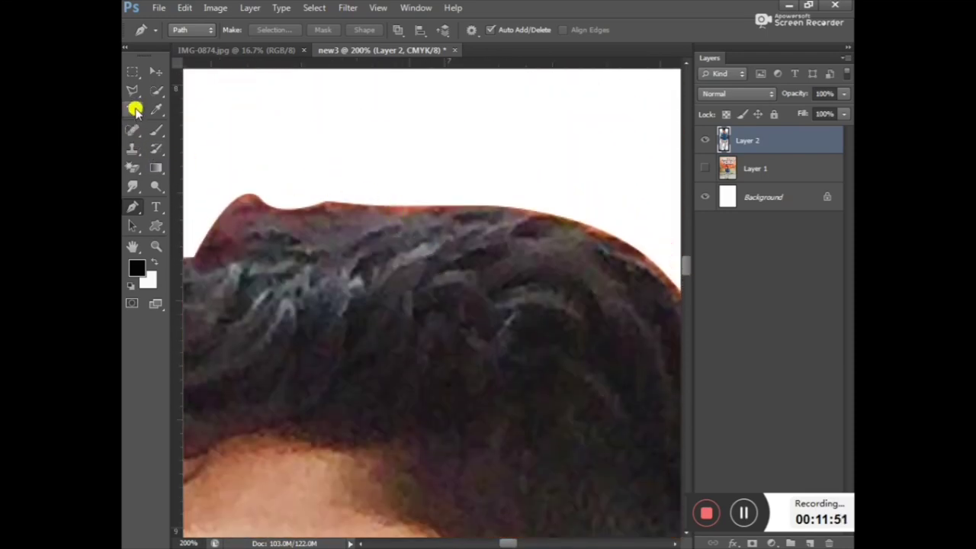
left_click(134, 93)
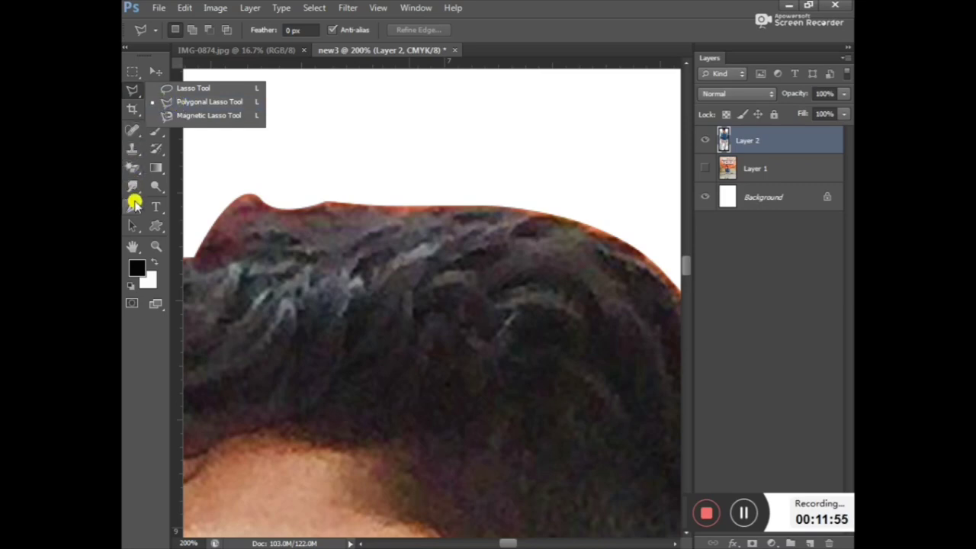
left_click(132, 206)
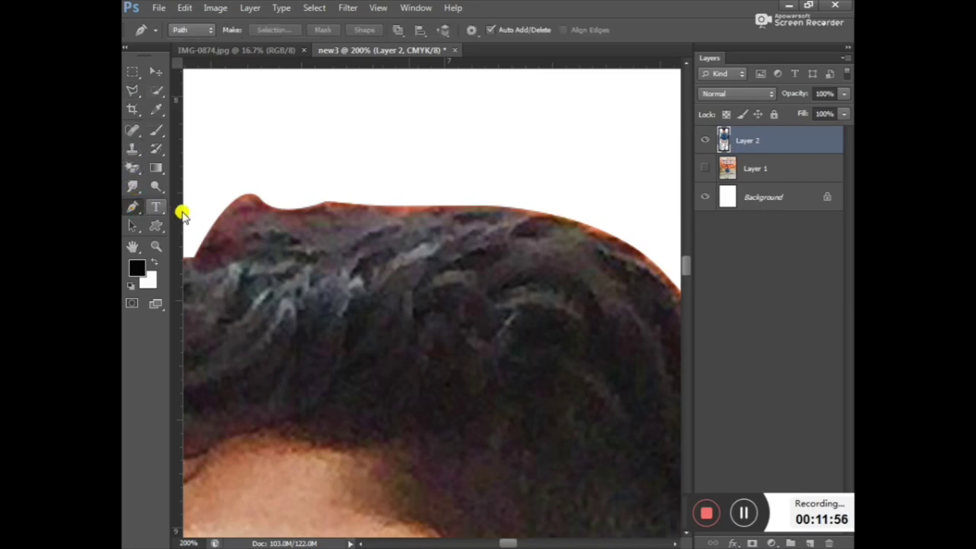
Start a new path with curved anchors across the hair top and down its right side.
left_click(197, 257)
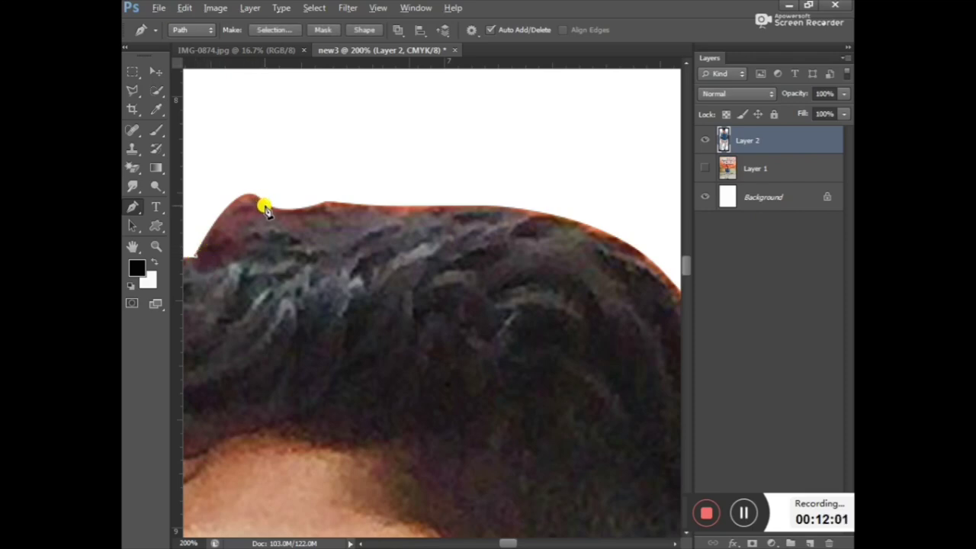
mouse_move(265, 206)
left_mouse_down()
mouse_move(280, 225)
mouse_move(283, 215)
left_mouse_up()
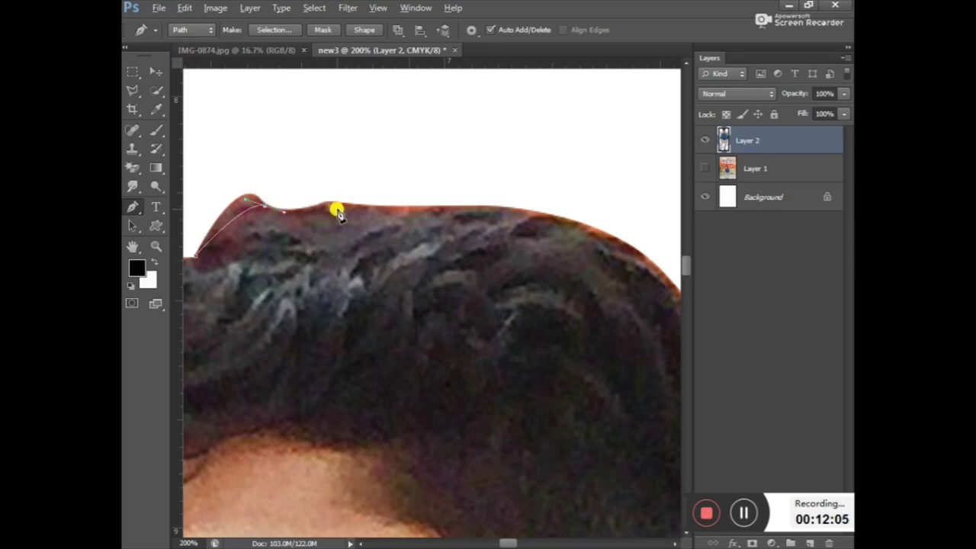
left_click_drag(340, 213, 353, 211)
mouse_move(339, 213)
left_mouse_down()
mouse_move(258, 211)
mouse_move(289, 203)
mouse_move(341, 215)
left_mouse_up()
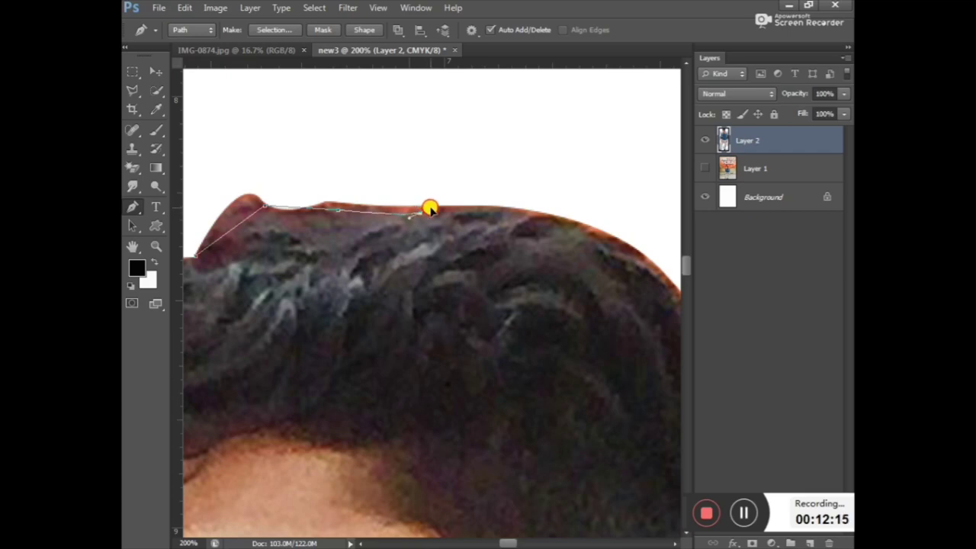
left_click_drag(431, 205, 414, 218)
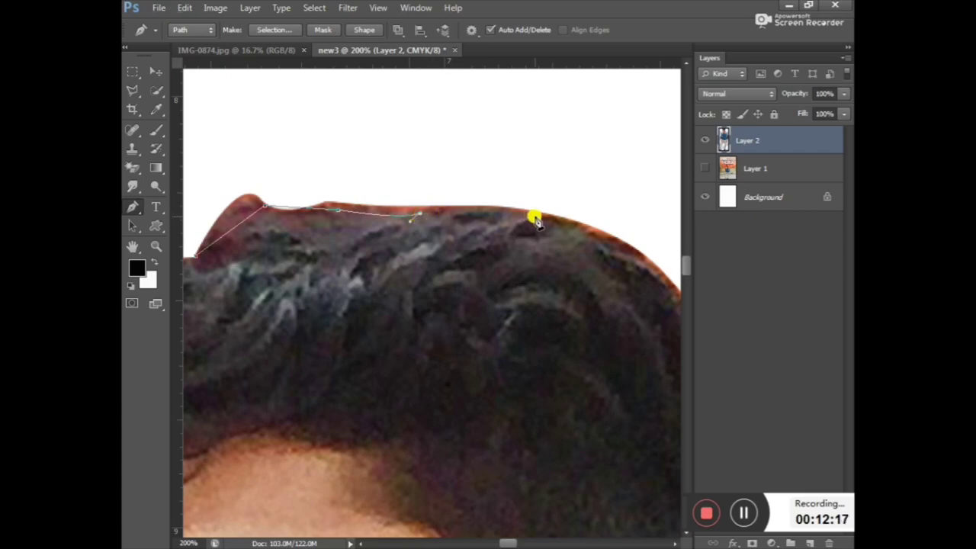
left_click_drag(584, 224, 596, 253)
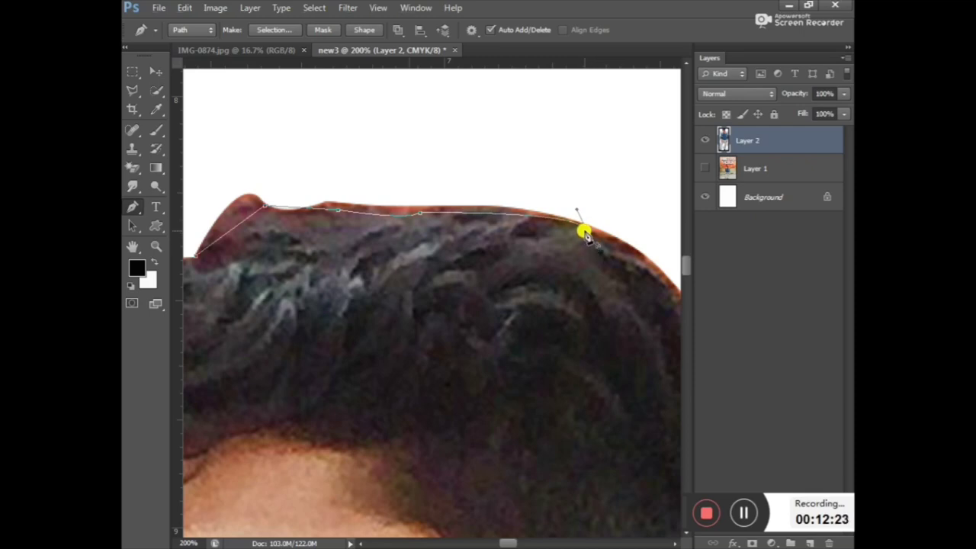
left_click_drag(508, 542, 514, 542)
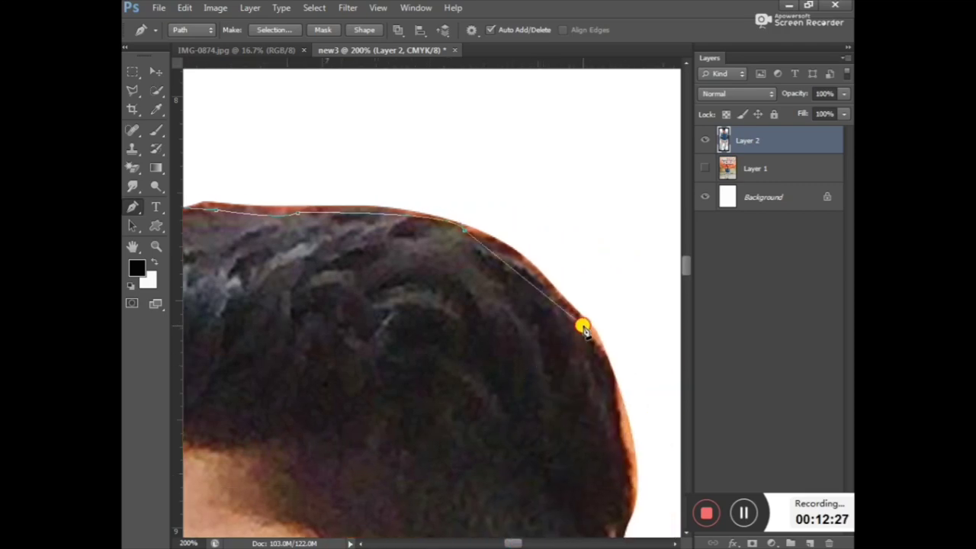
left_click_drag(583, 328, 615, 383)
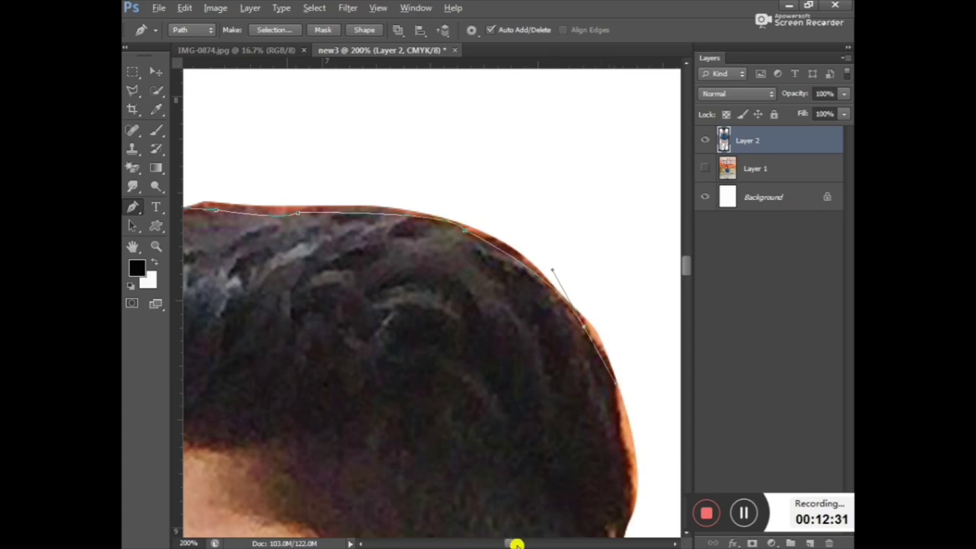
left_click_drag(516, 544, 524, 544)
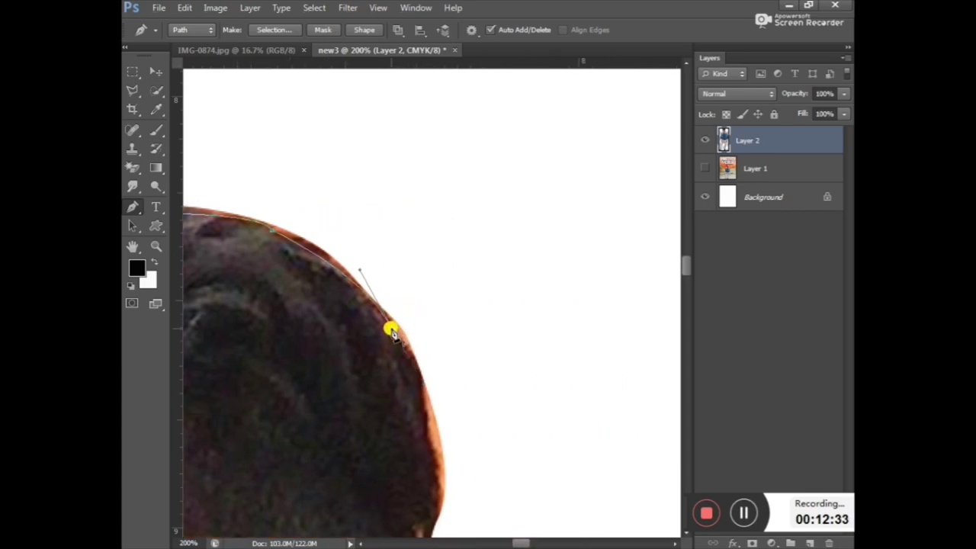
left_click_drag(430, 434, 431, 491)
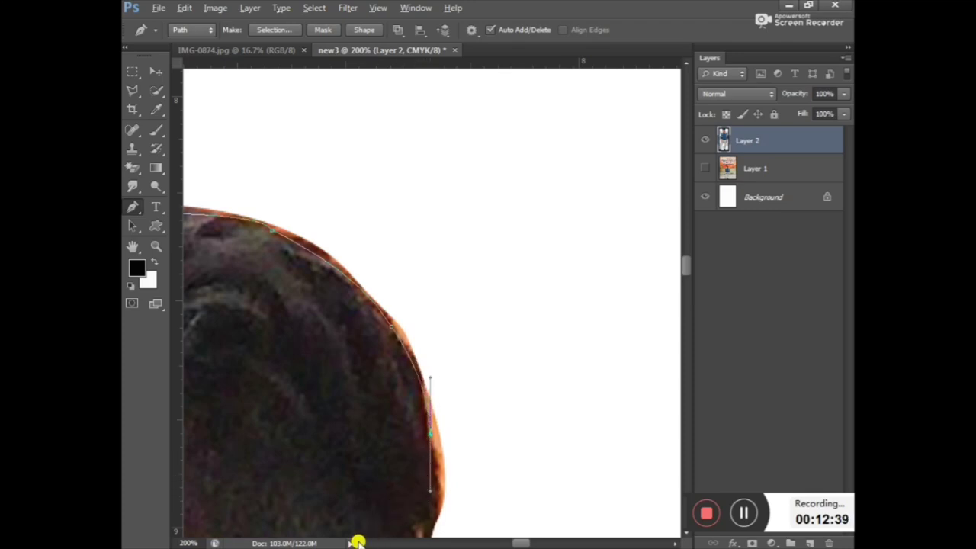
Continue further down the hair's right edge, undo a misplaced point, then angle out into the background.
scroll(520, 543, "right", 3)
scroll(359, 371, "down", 1)
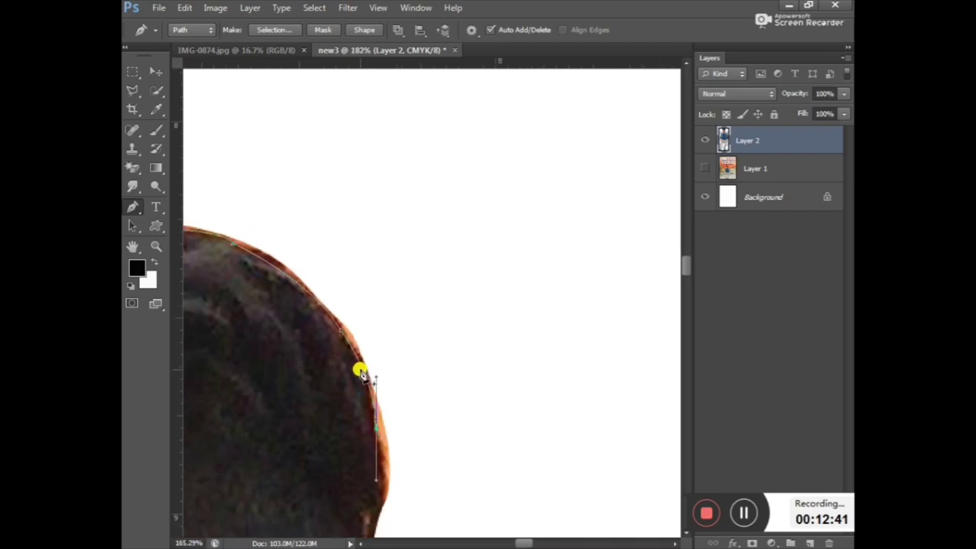
scroll(371, 400, "down", 1)
scroll(377, 429, "up", 2)
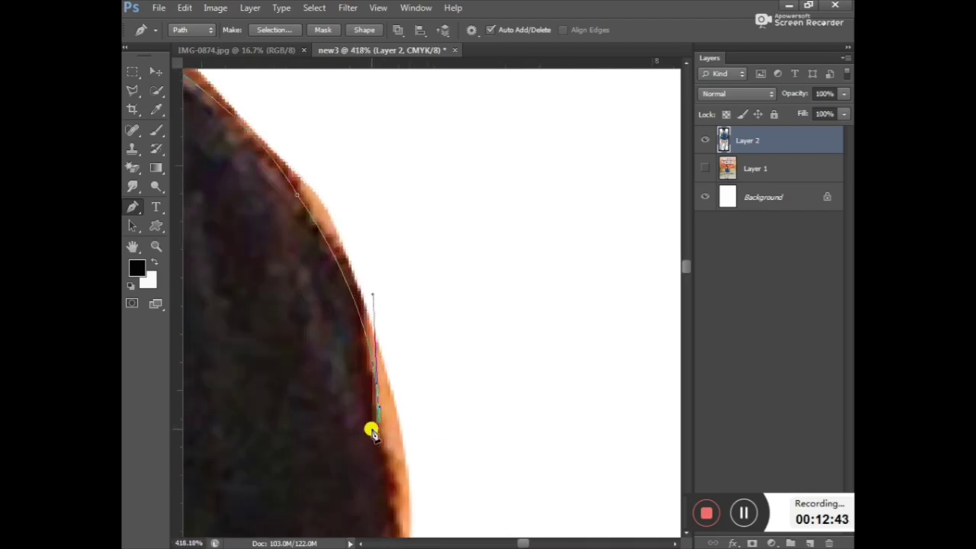
scroll(371, 429, "up", 1)
scroll(375, 434, "up", 3)
scroll(384, 413, "down", 1)
scroll(403, 421, "down", 1)
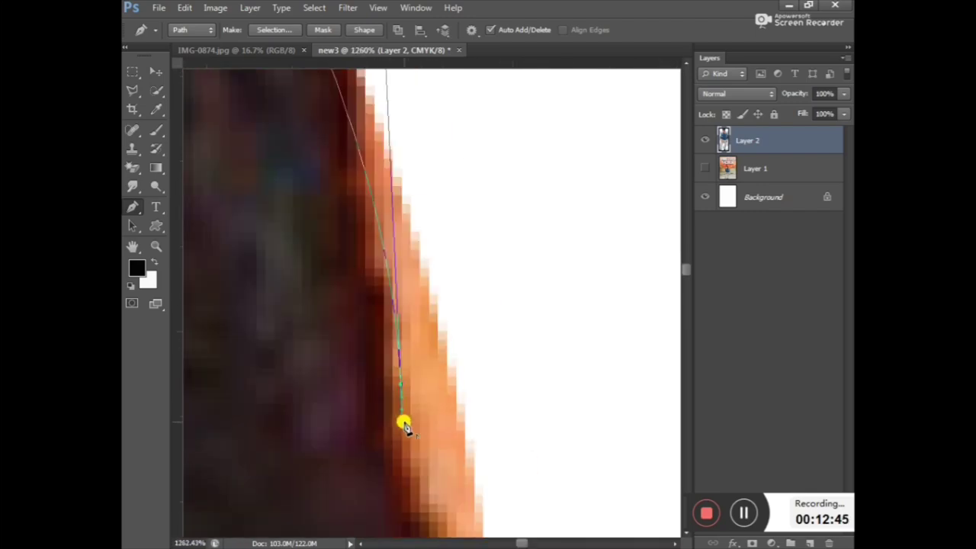
scroll(403, 420, "down", 2)
scroll(403, 424, "down", 2)
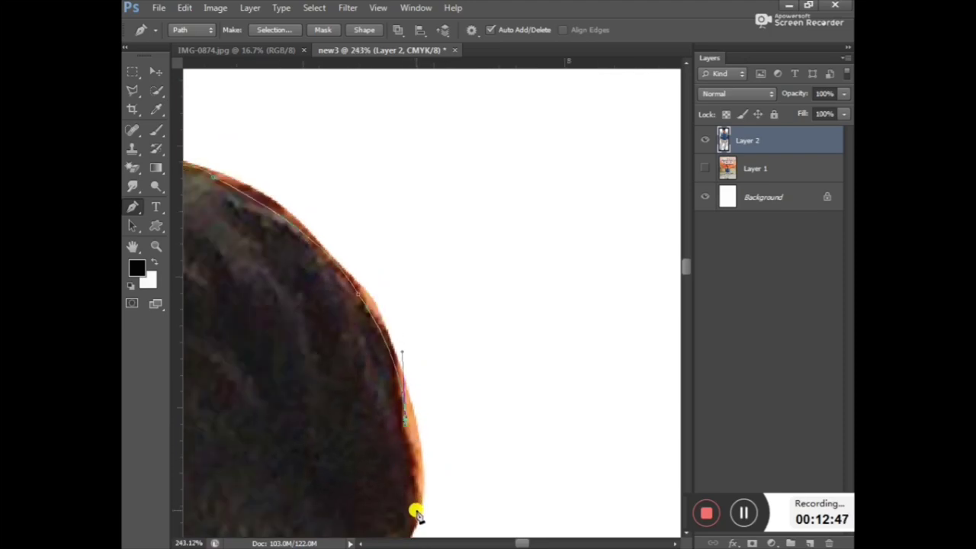
mouse_move(416, 515)
left_mouse_down()
mouse_move(434, 498)
mouse_move(418, 514)
left_mouse_up()
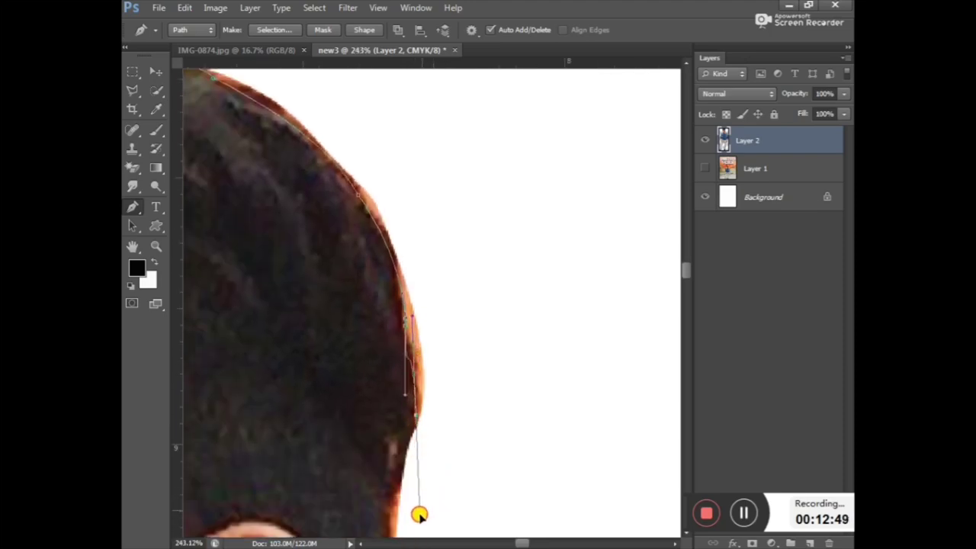
left_click(417, 412)
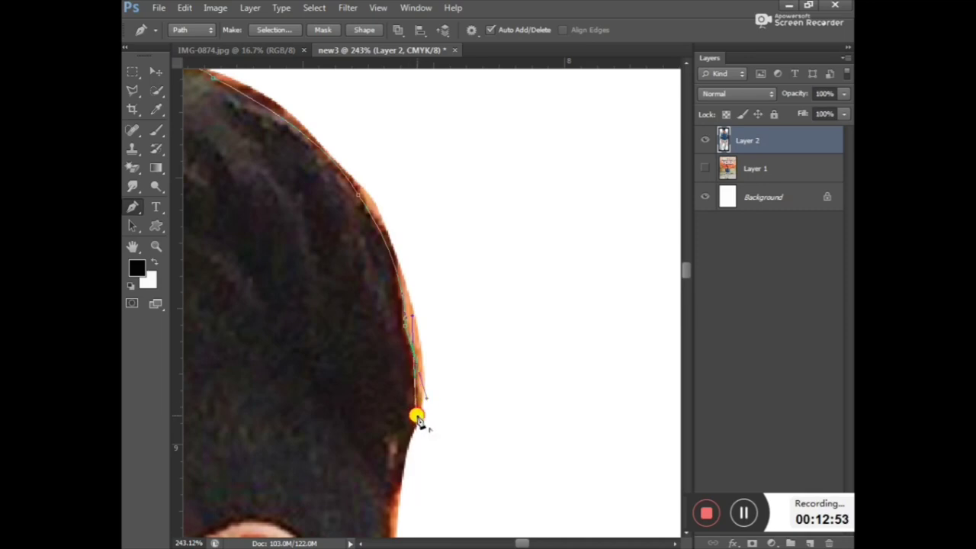
left_click_drag(416, 360, 404, 324)
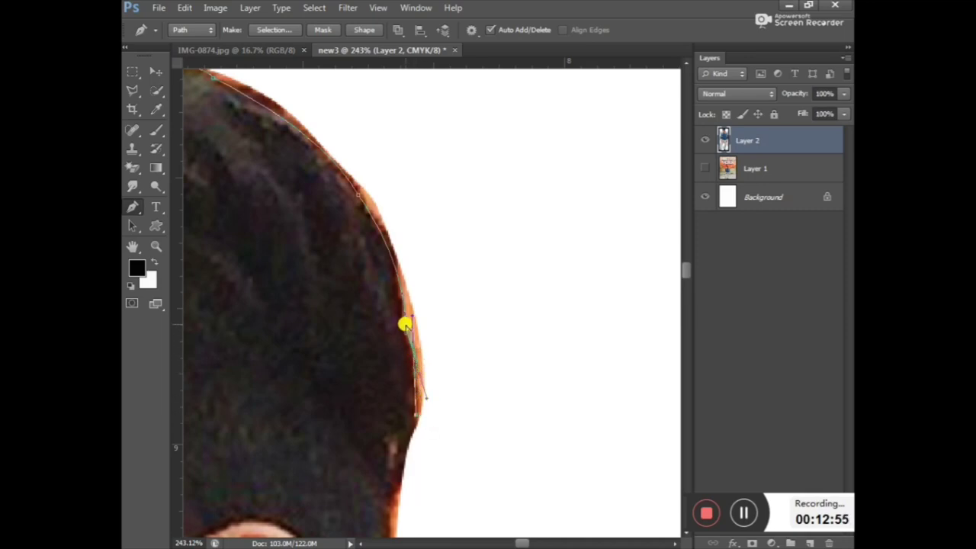
key("ctrl+z")
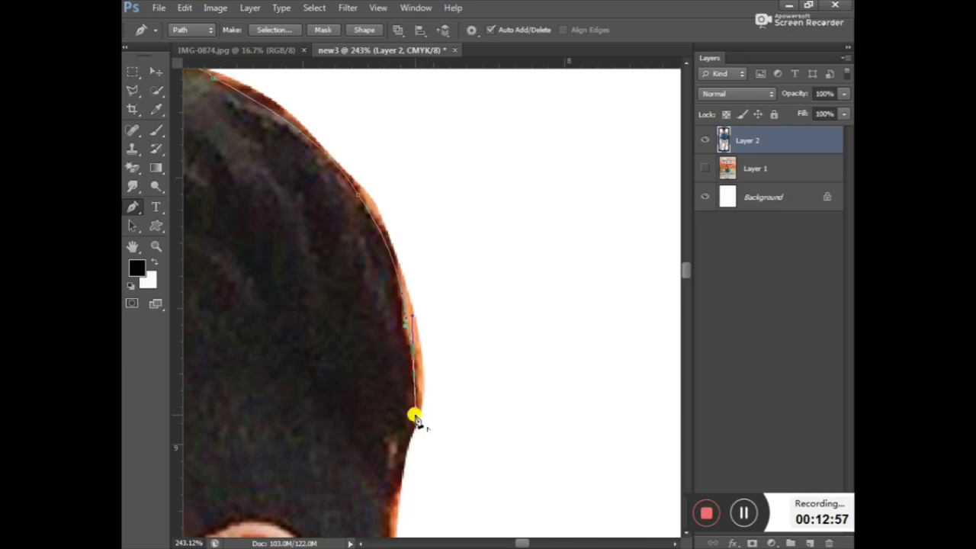
left_click(594, 360)
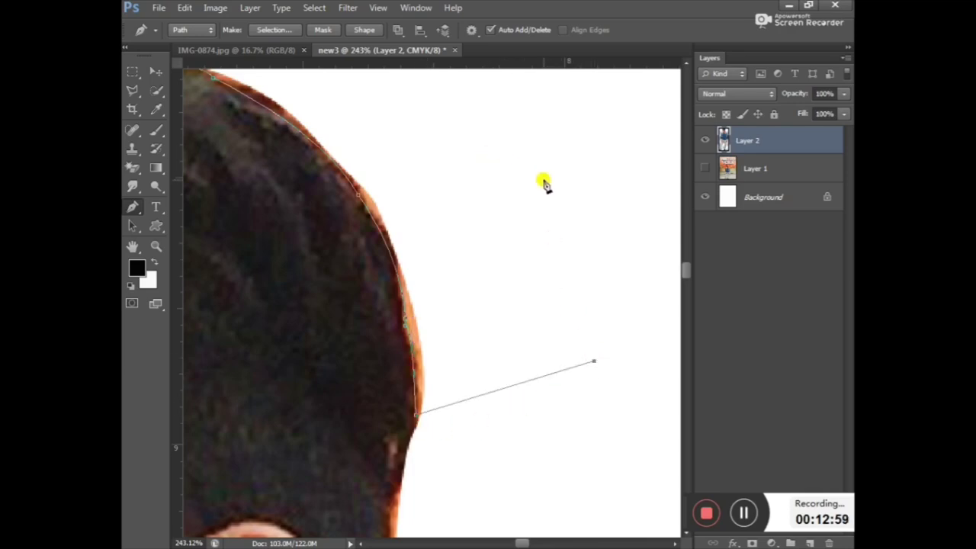
left_click(512, 135)
Run the path through the white background above the hair and close it at its start.
left_click(430, 110)
scroll(408, 113, "up", 1)
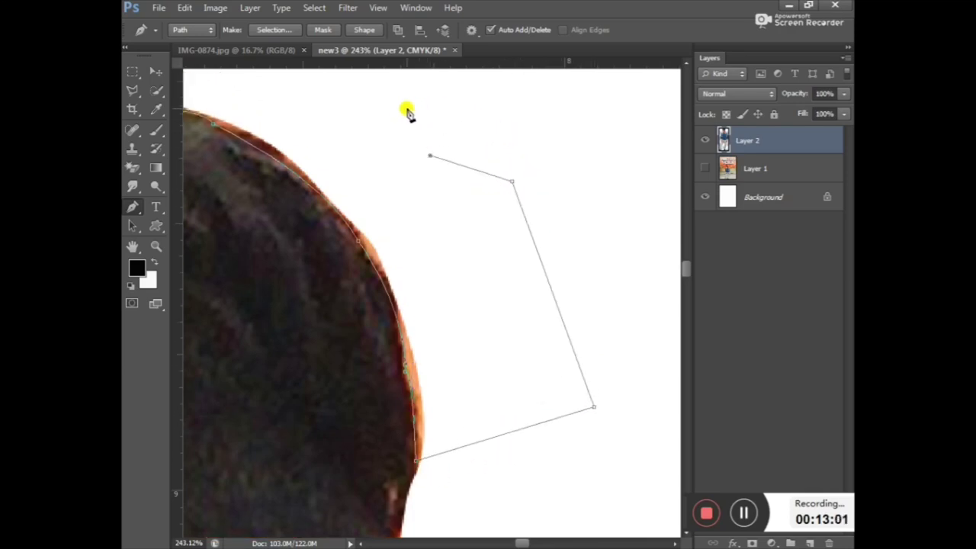
scroll(408, 113, "up", 2)
scroll(280, 163, "up", 3)
left_click(214, 173)
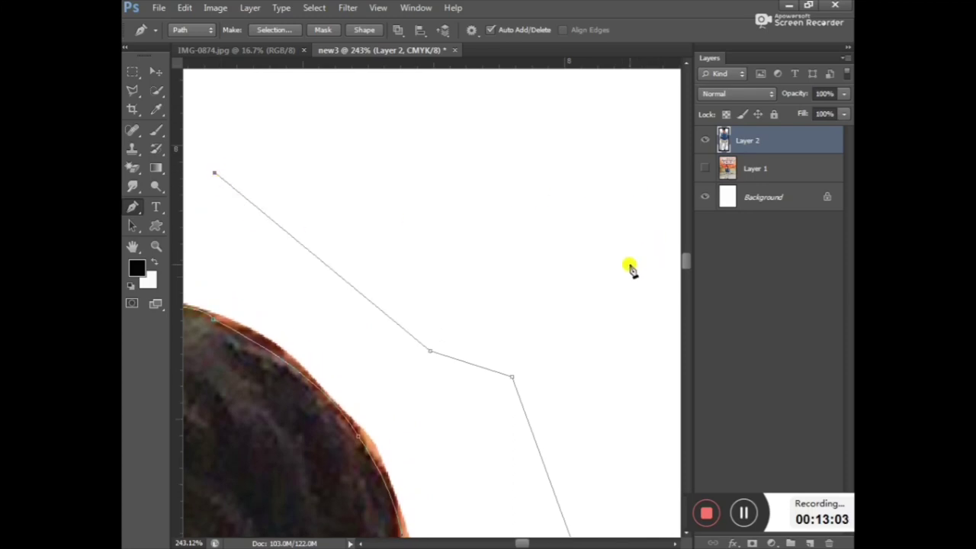
left_click_drag(520, 542, 511, 542)
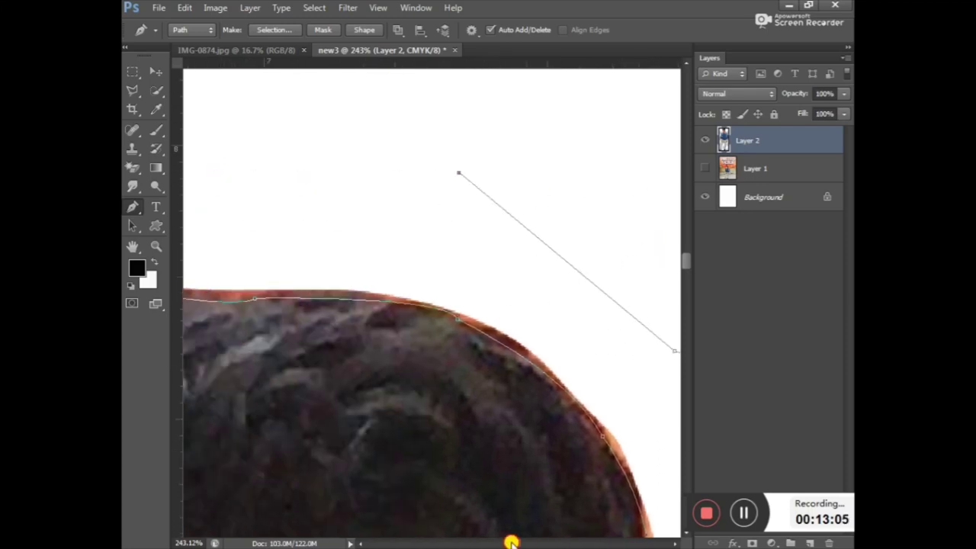
left_click(269, 150)
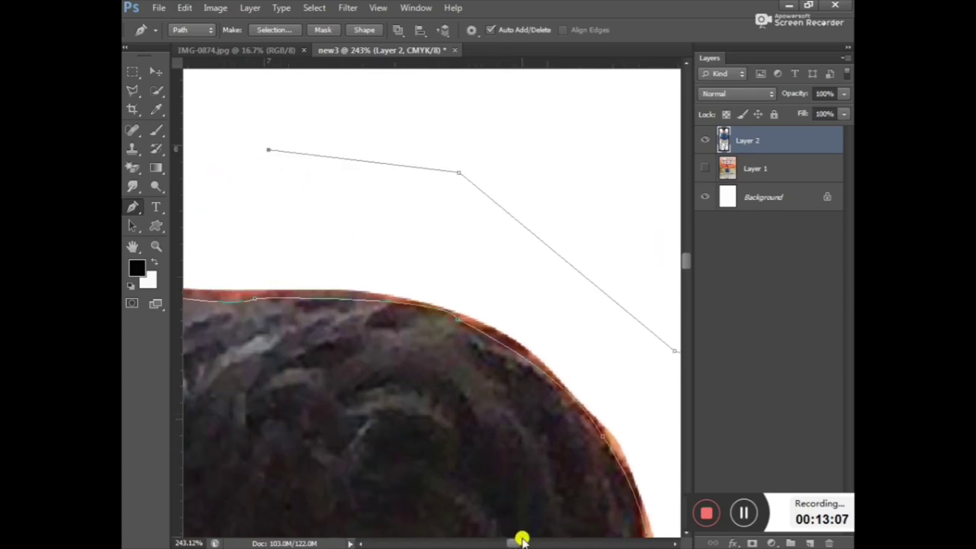
left_click_drag(515, 543, 500, 543)
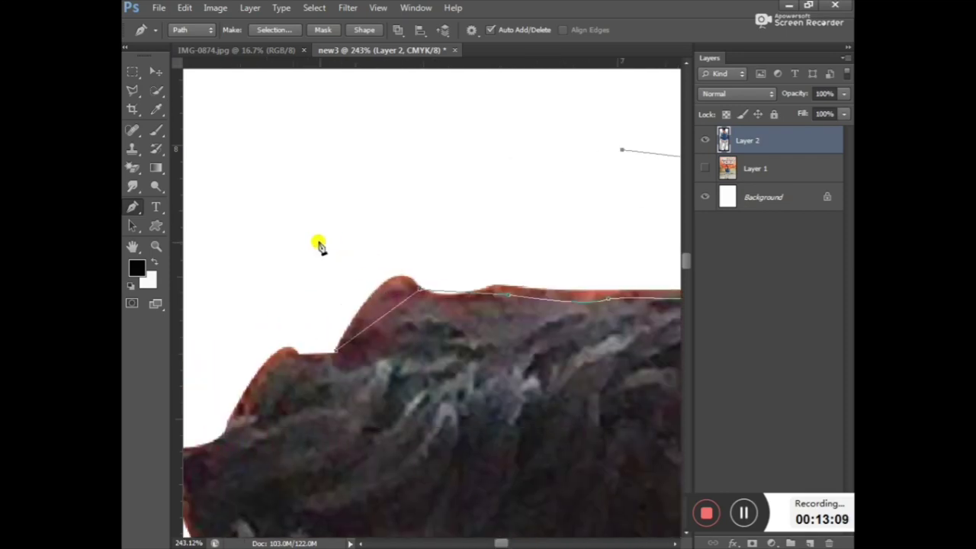
left_click(416, 155)
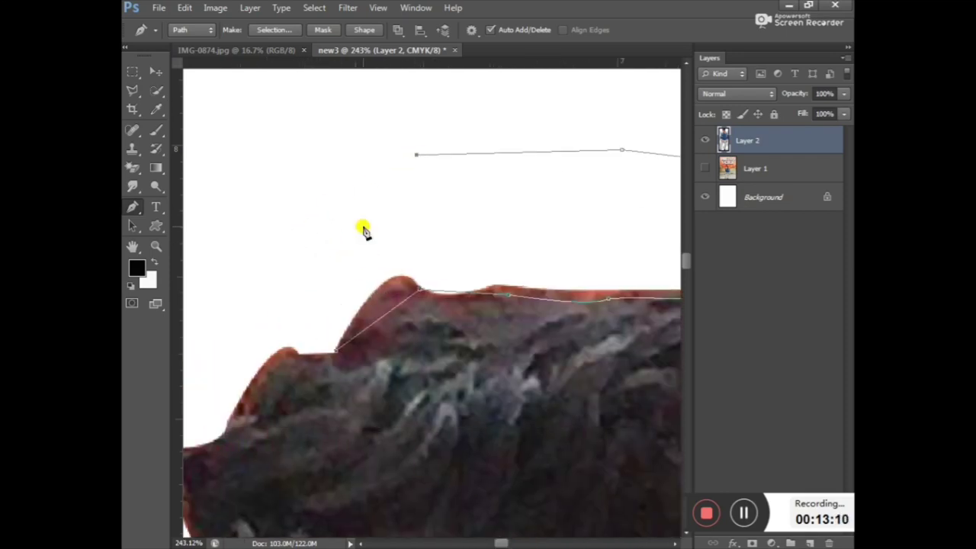
left_click(338, 353)
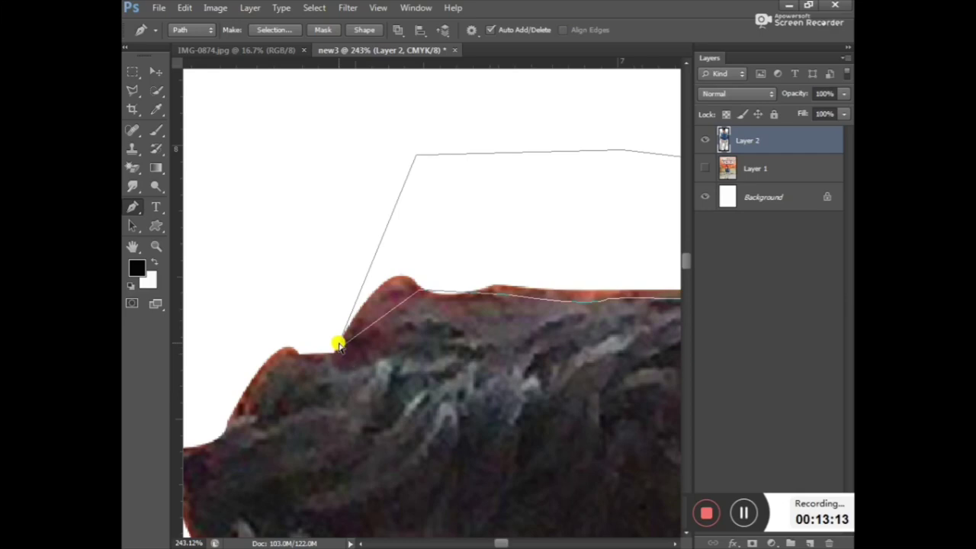
Delete the orange fringe inside the path selection, deselect, and scroll to check the hair.
key("ctrl+Return")
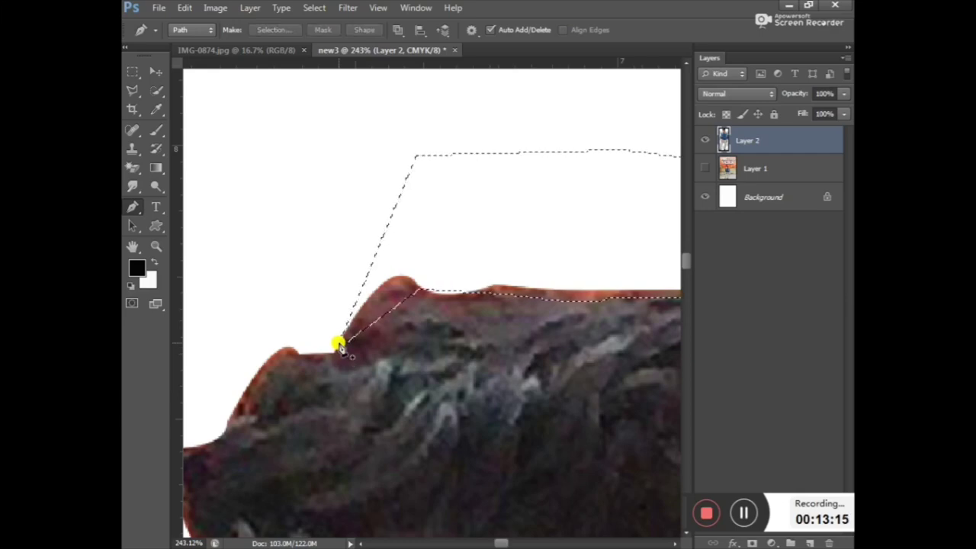
key("Delete")
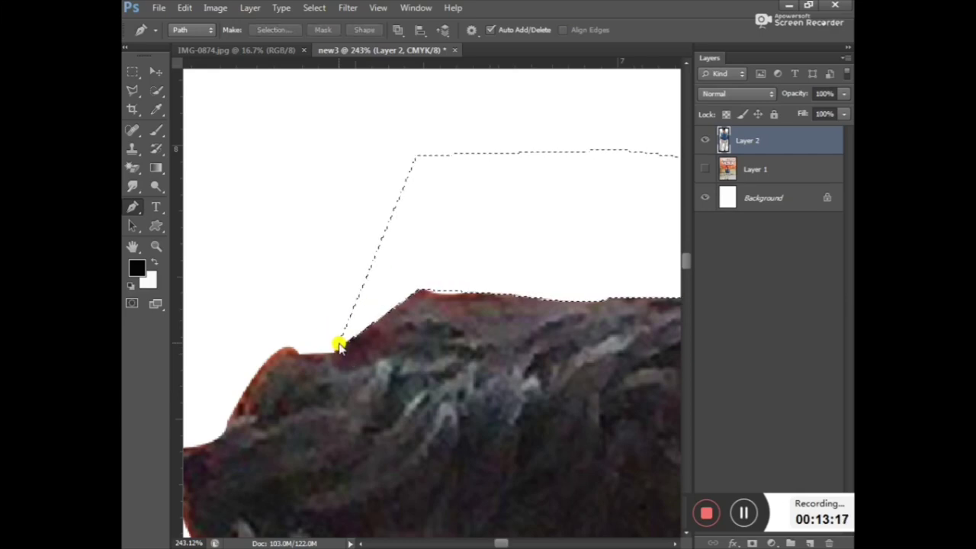
key("ctrl+d")
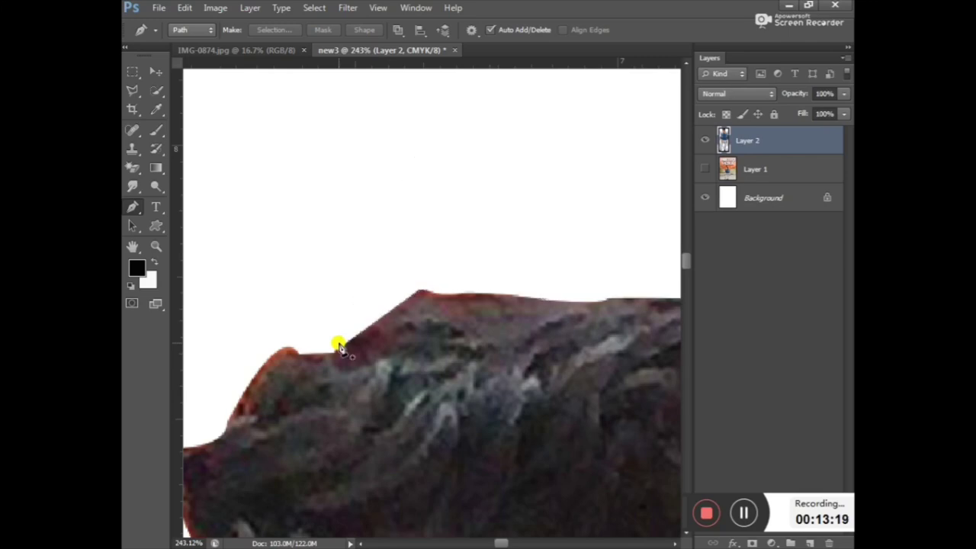
scroll(339, 346, "down", 2)
scroll(339, 346, "down", 1)
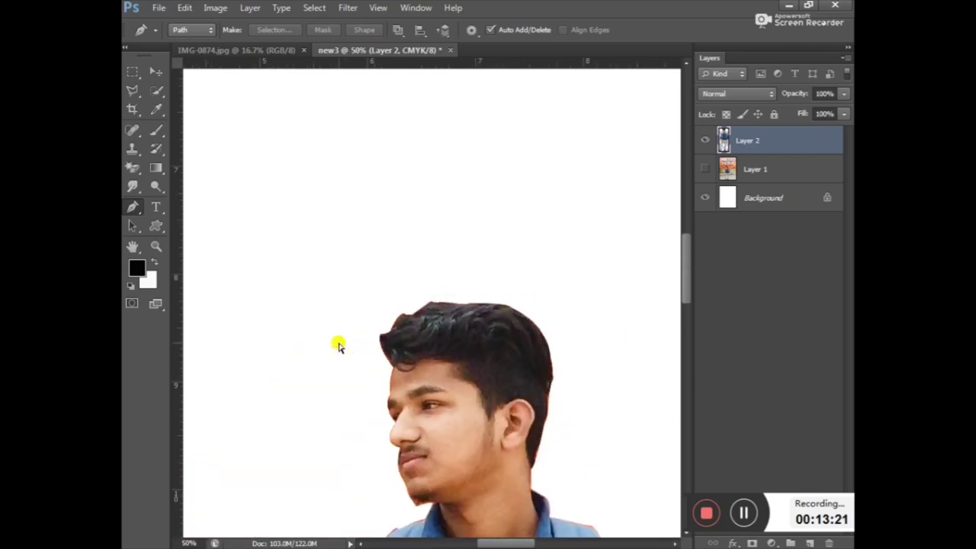
scroll(339, 345, "down", 1)
scroll(339, 345, "down", 1)
scroll(340, 345, "down", 1)
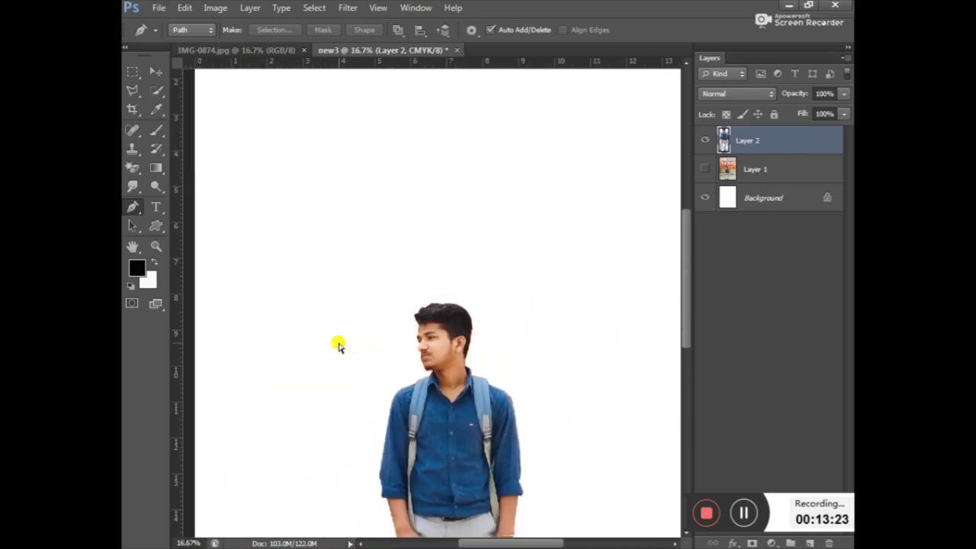
scroll(339, 346, "up", 2)
scroll(340, 346, "up", 3)
scroll(340, 346, "up", 2)
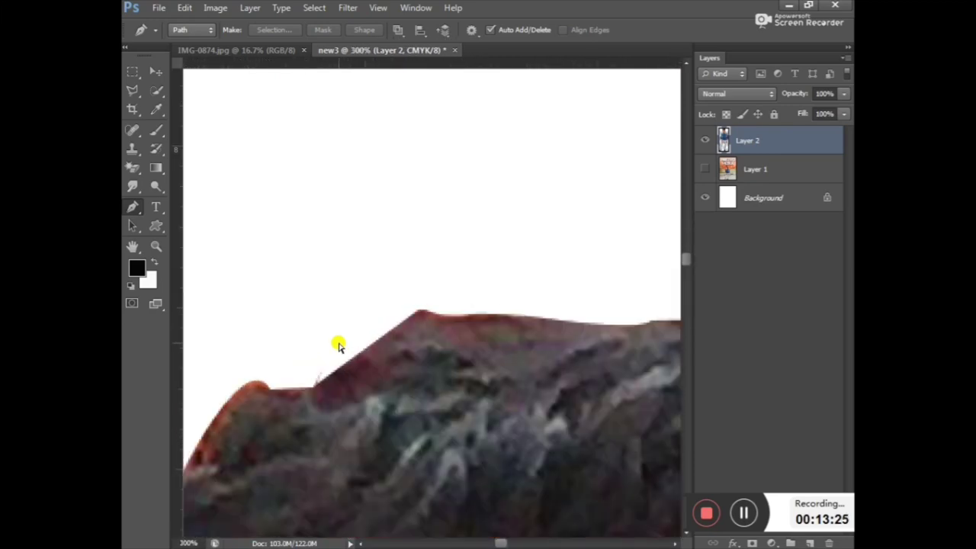
scroll(339, 345, "down", 1)
scroll(339, 346, "down", 1)
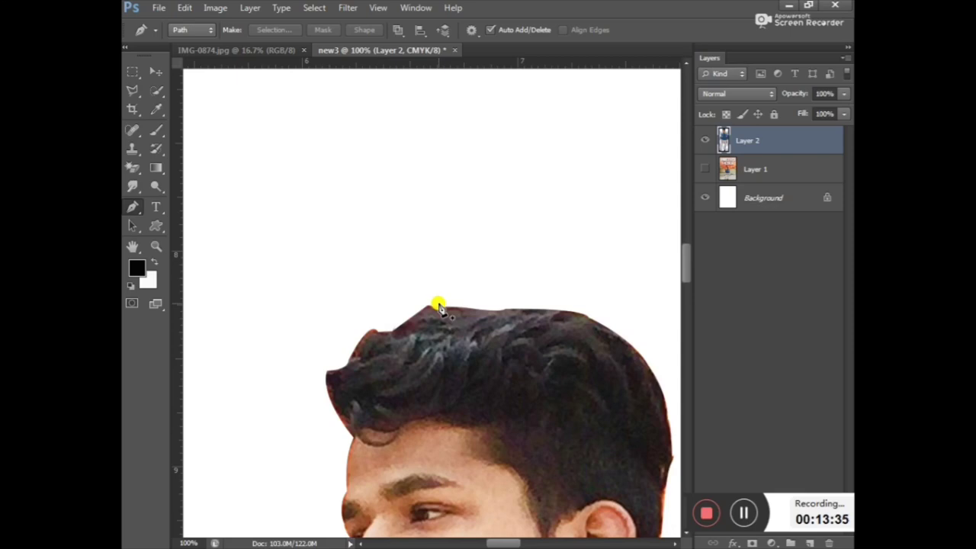
Place anchors along the hair's top edge and curve around its left bump, undoing one misplaced anchor.
scroll(438, 305, "down", 1)
scroll(438, 305, "up", 3)
scroll(438, 305, "up", 1)
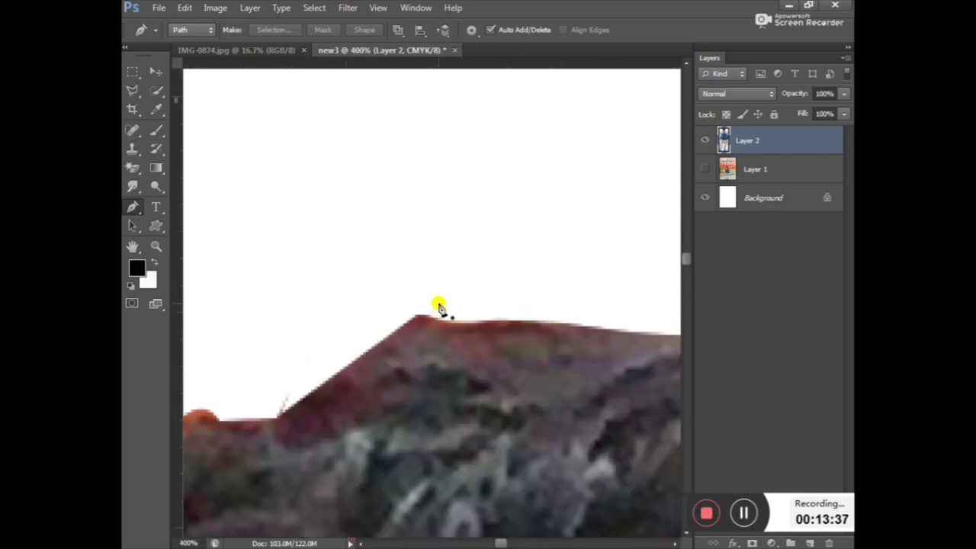
scroll(312, 207, "down", 1)
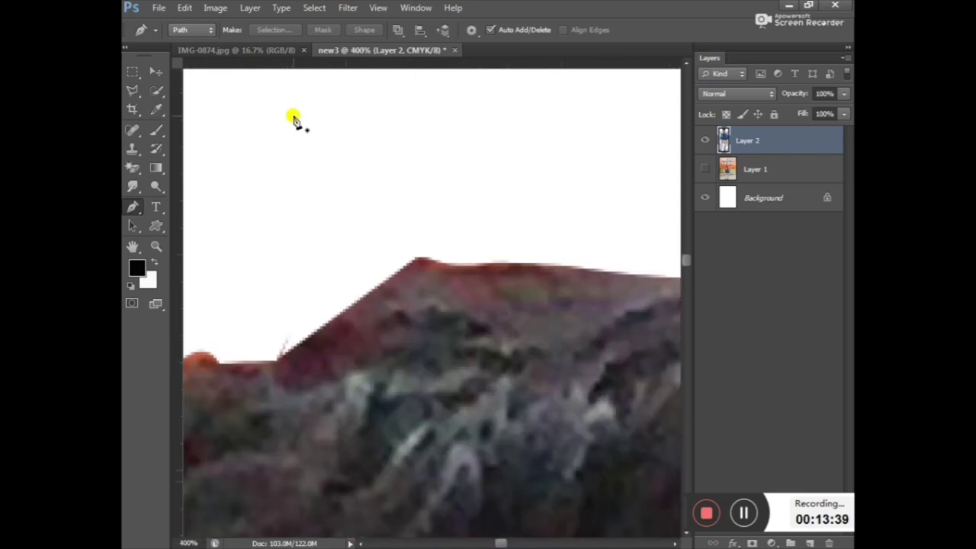
scroll(294, 333, "down", 2)
scroll(295, 333, "down", 1)
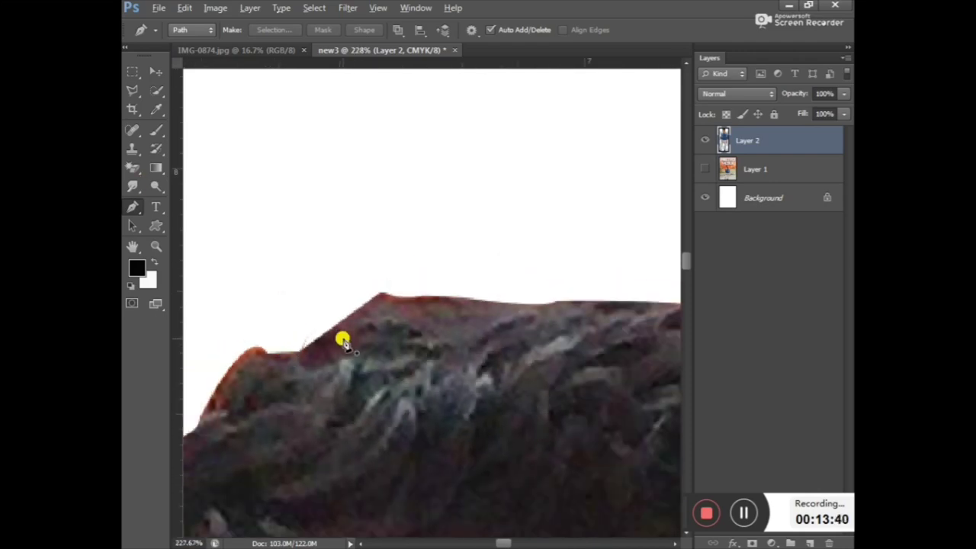
left_click(443, 299)
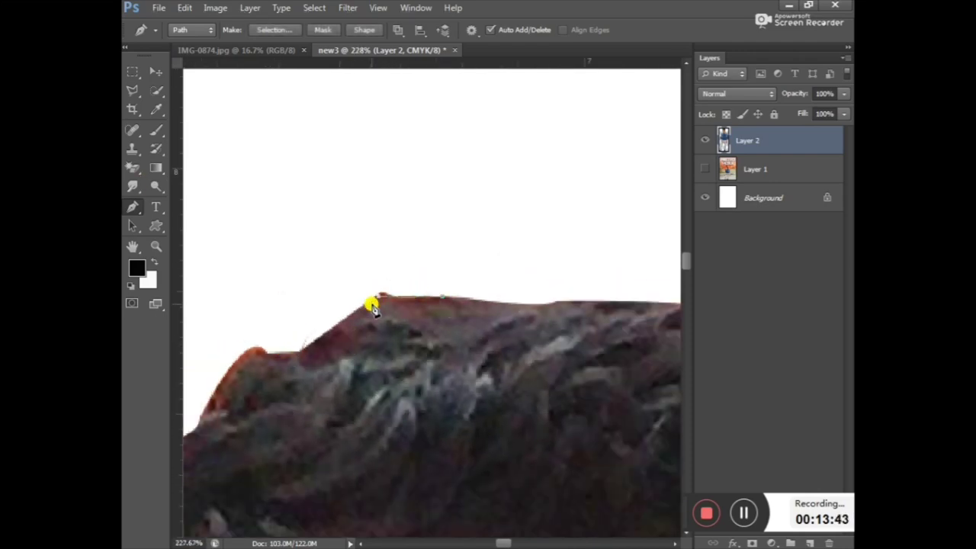
left_click(380, 297)
left_click(296, 357)
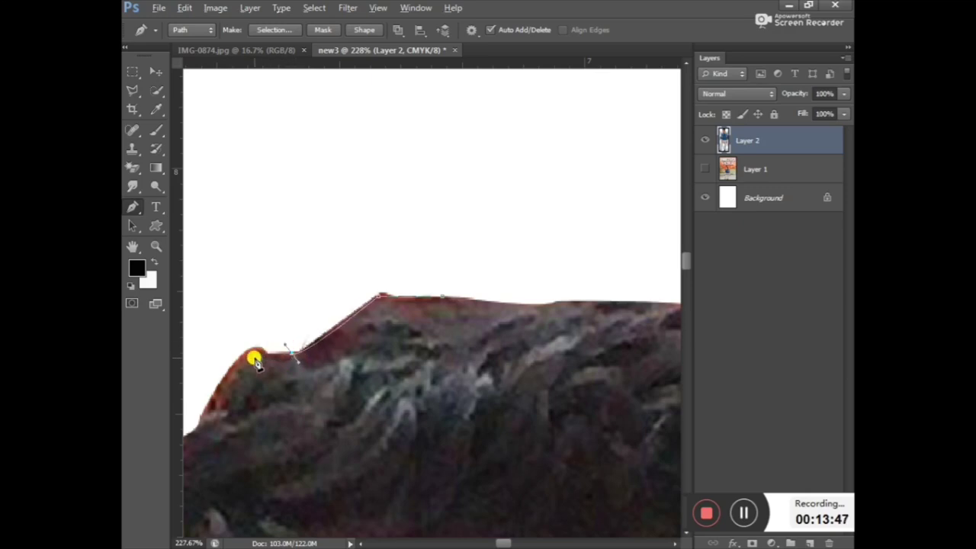
mouse_move(200, 415)
left_mouse_down()
mouse_move(186, 437)
mouse_move(229, 438)
mouse_move(218, 458)
left_mouse_up()
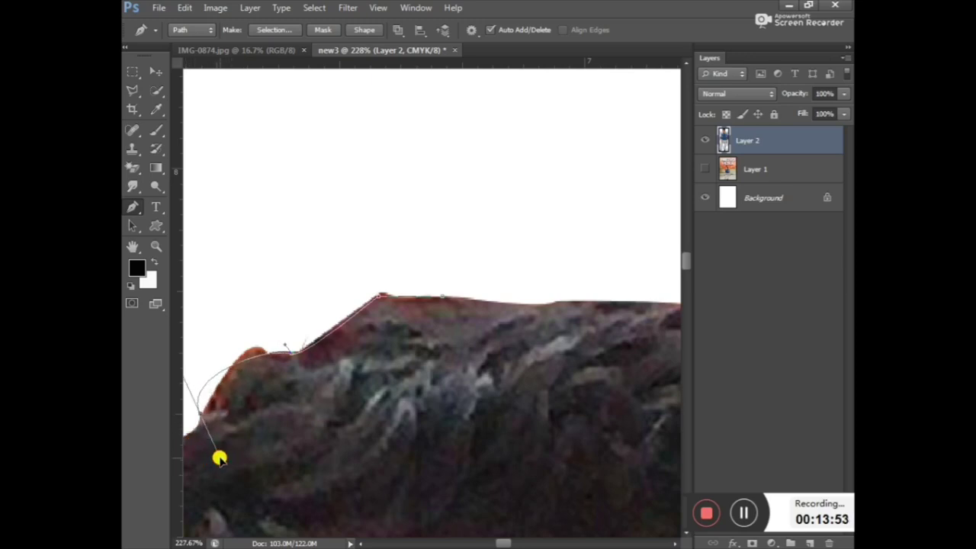
key("ctrl+z")
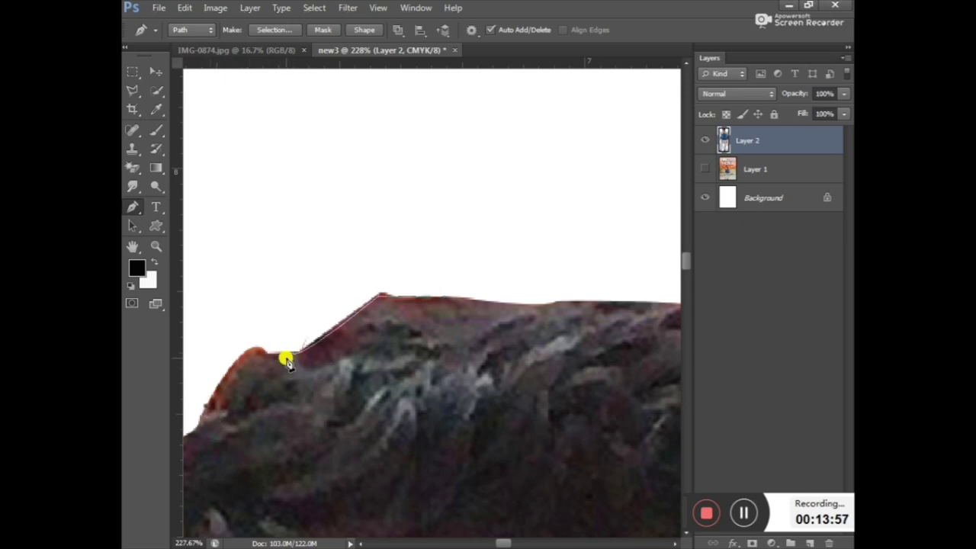
left_click_drag(294, 354, 342, 392)
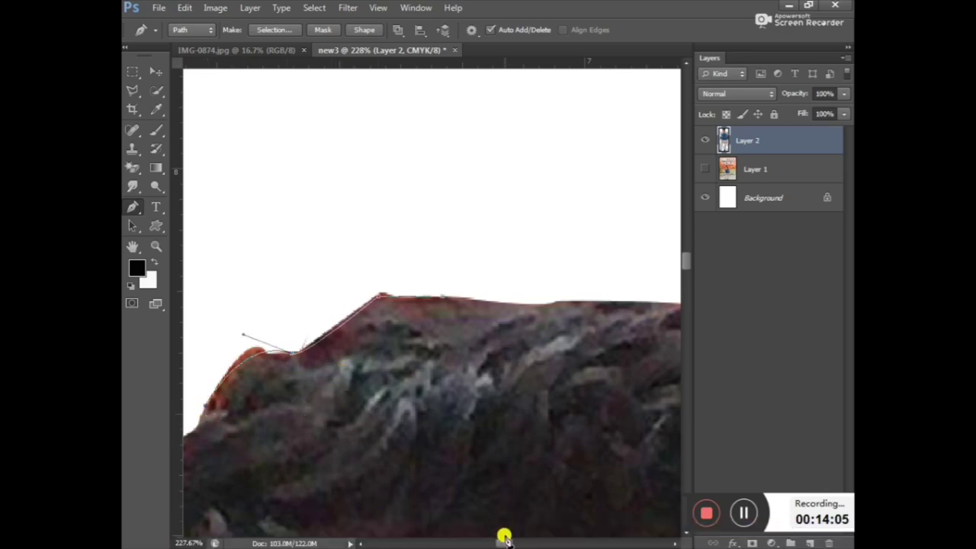
left_click_drag(504, 543, 497, 543)
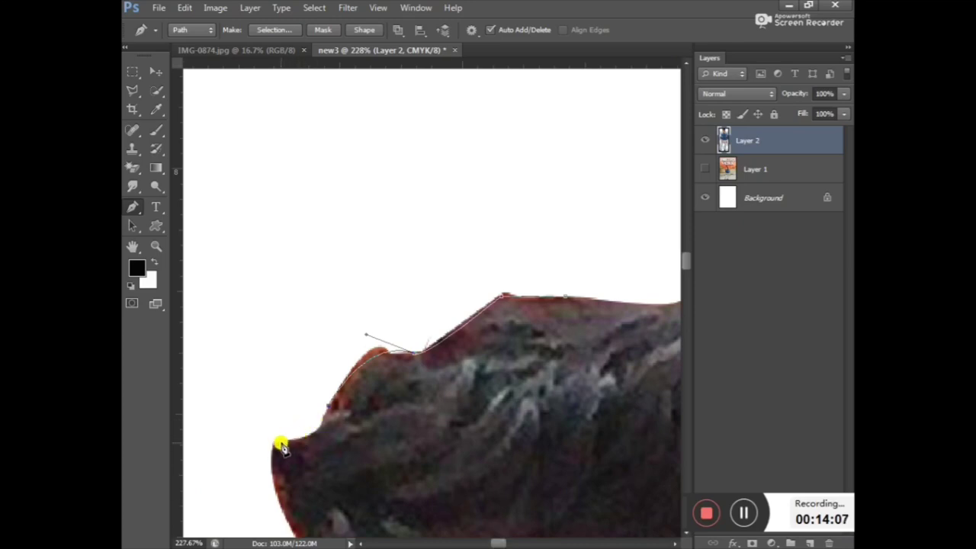
Curve the path from the hair's left tip down its side to the forehead edge.
left_click_drag(275, 446, 232, 443)
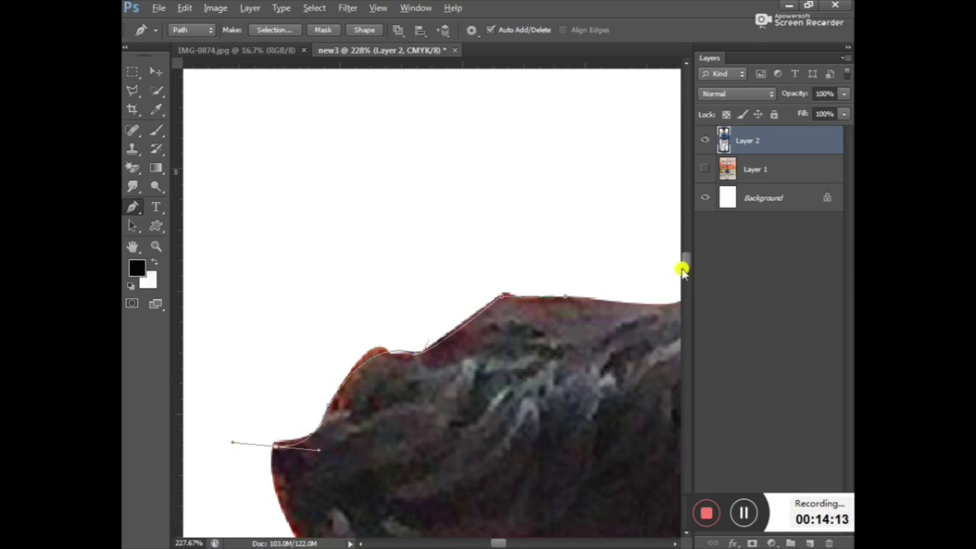
left_click_drag(687, 267, 687, 277)
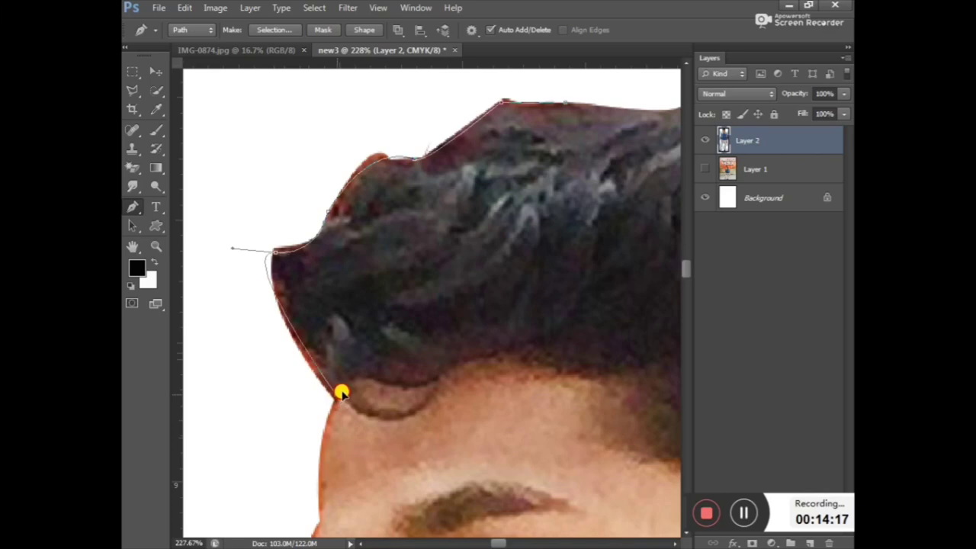
mouse_move(336, 396)
left_mouse_down()
mouse_move(352, 395)
mouse_move(341, 406)
left_mouse_up()
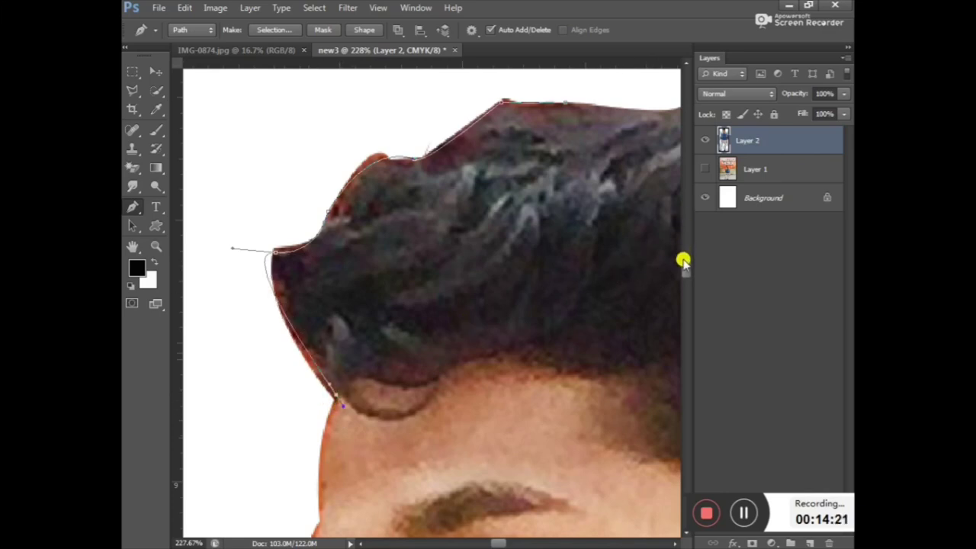
left_click_drag(687, 265, 687, 279)
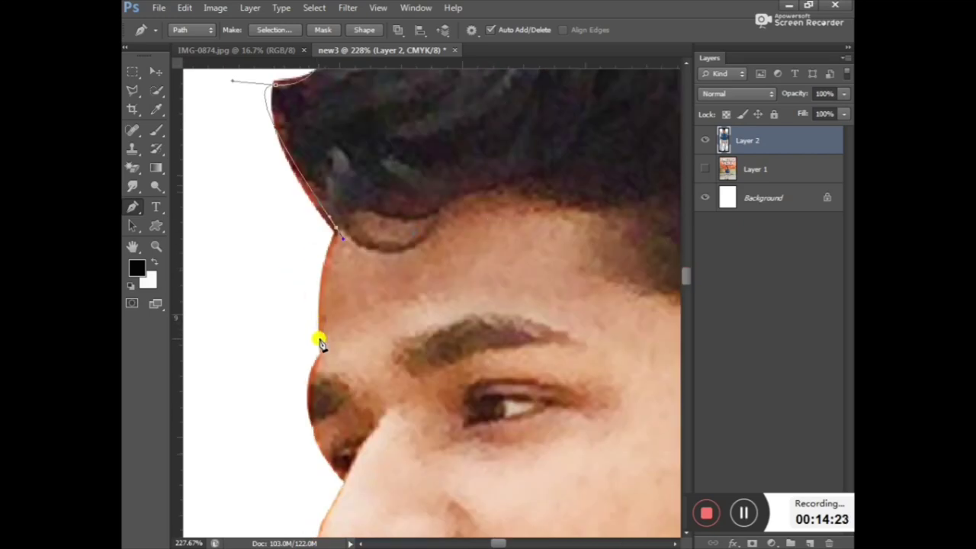
left_click_drag(316, 353, 351, 339)
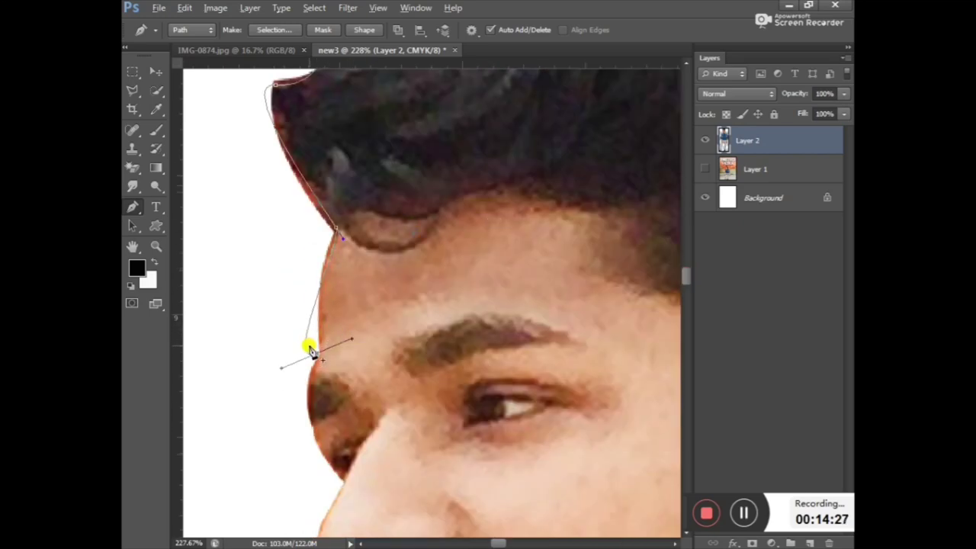
mouse_move(282, 367)
left_mouse_down()
mouse_move(343, 242)
mouse_move(319, 262)
left_mouse_up()
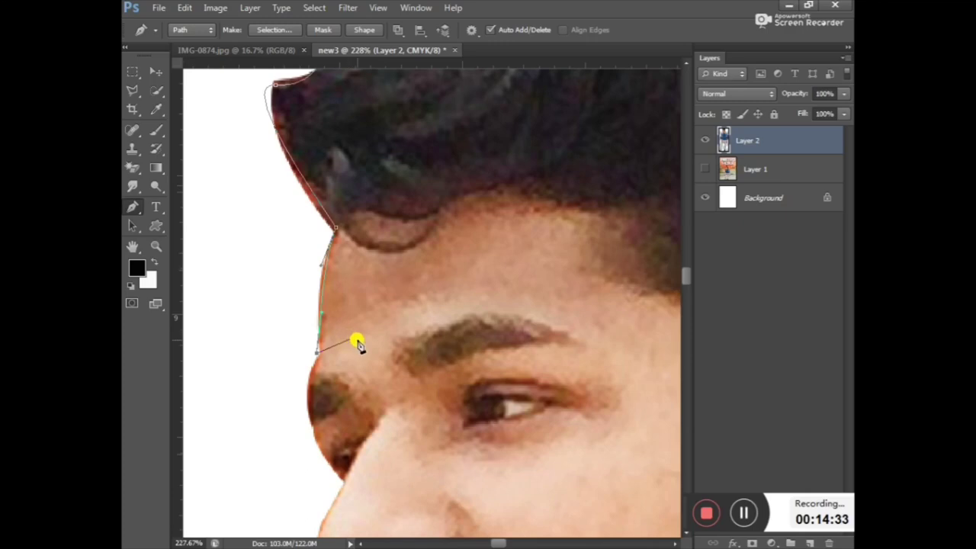
Loop the path out through the white area above the hair and back to close it.
left_click(229, 340)
left_click(188, 128)
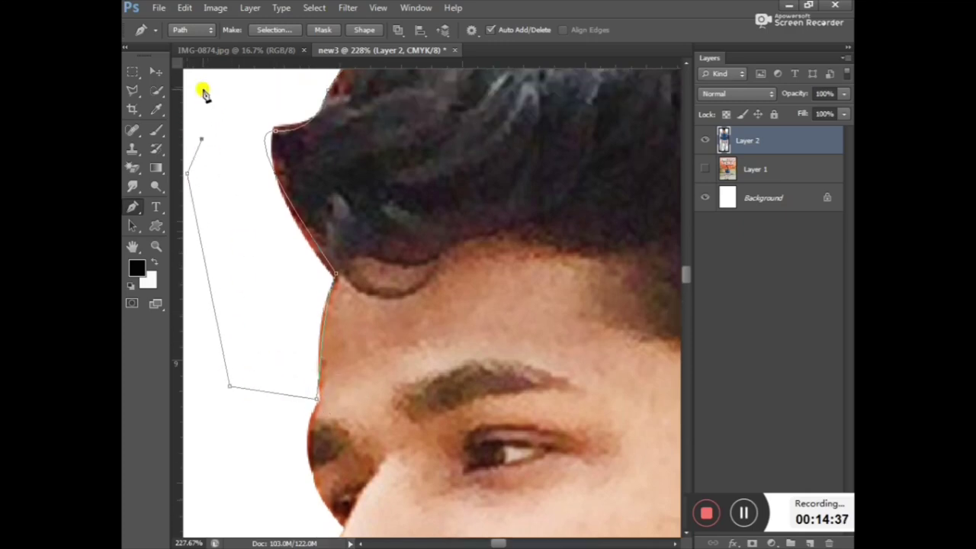
scroll(202, 93, "up", 2)
scroll(207, 103, "up", 3)
left_click(265, 78)
scroll(458, 137, "up", 2)
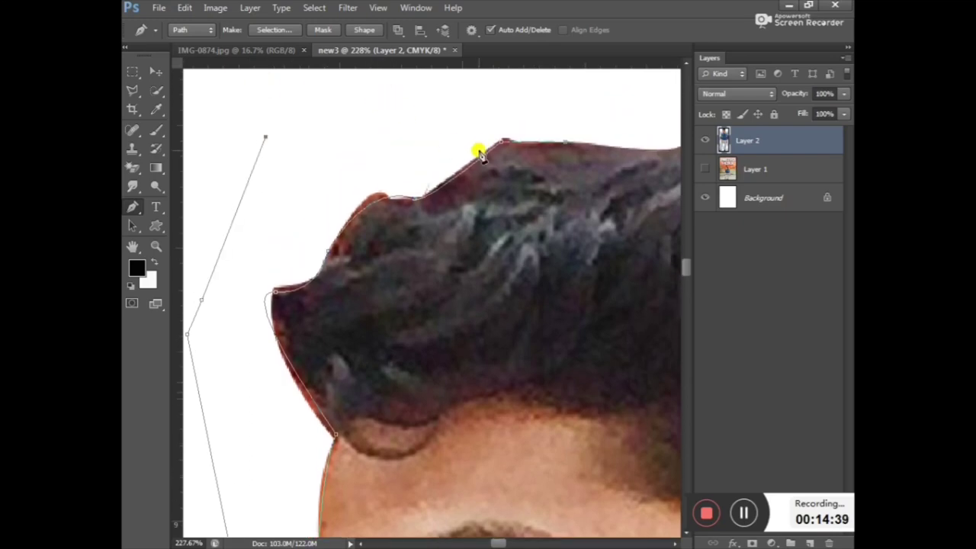
scroll(534, 145, "up", 1)
left_click(566, 179)
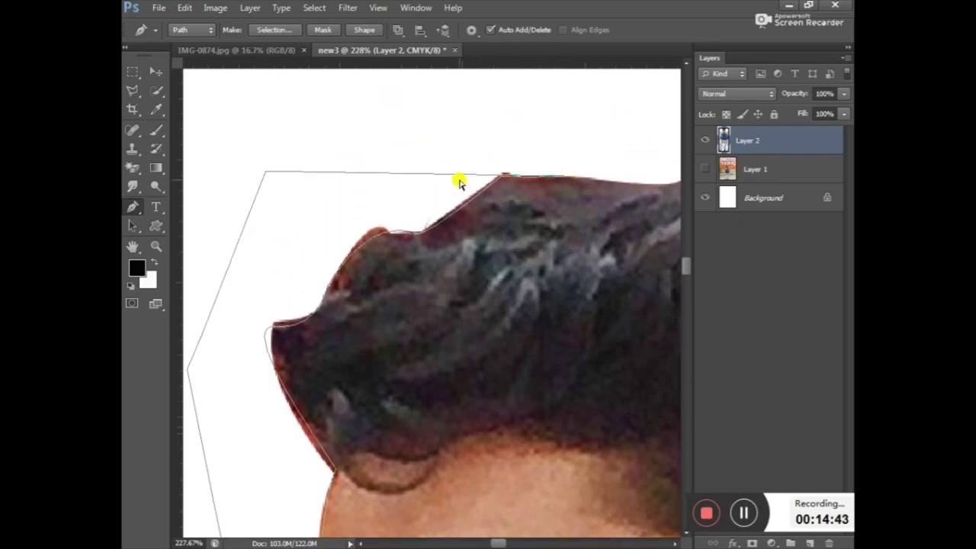
Load the hair path as a selection, deselect, then zoom out and back in to check the cleaned edge.
key("ctrl+Return")
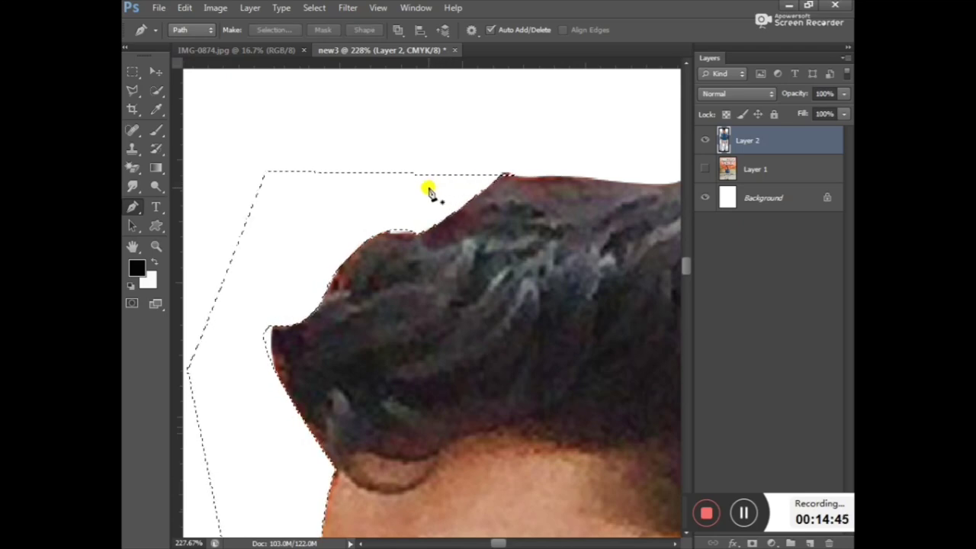
key("ctrl+d")
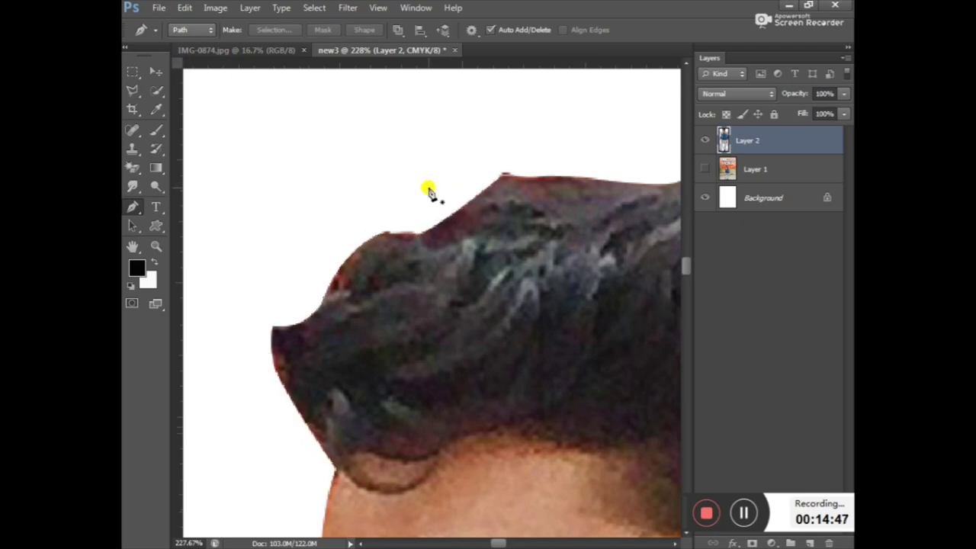
key("ctrl+minus")
key("ctrl+minus")
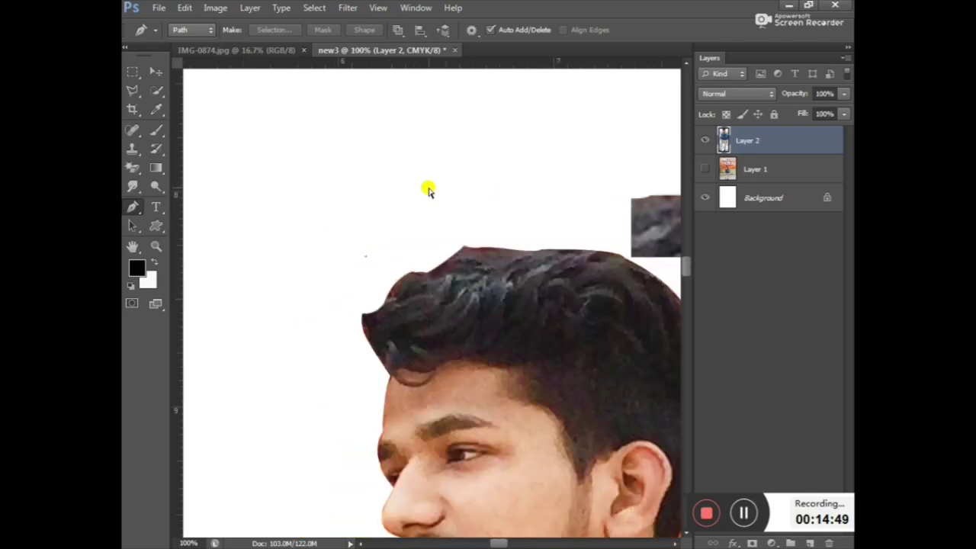
key("ctrl+minus")
key("ctrl+minus")
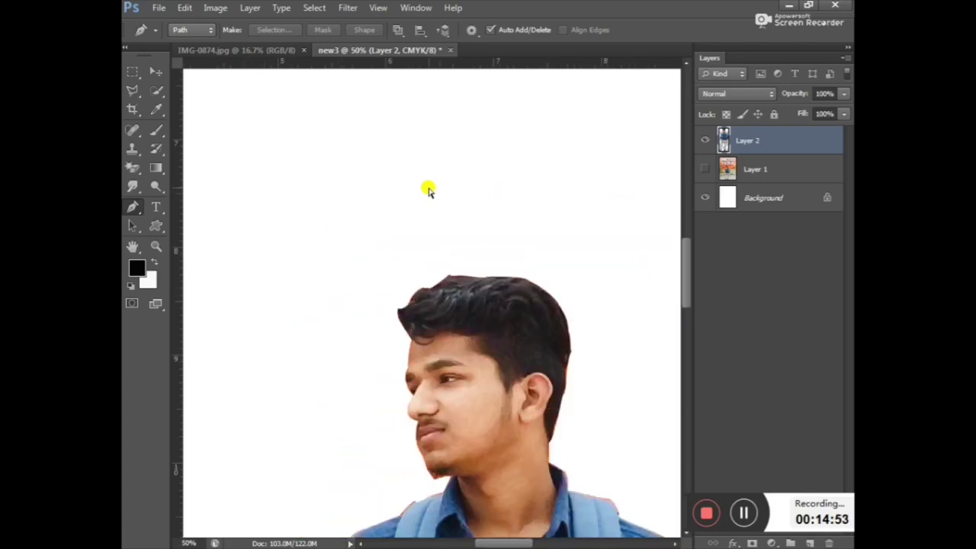
key("ctrl+plus")
key("ctrl+plus")
key("ctrl+plus")
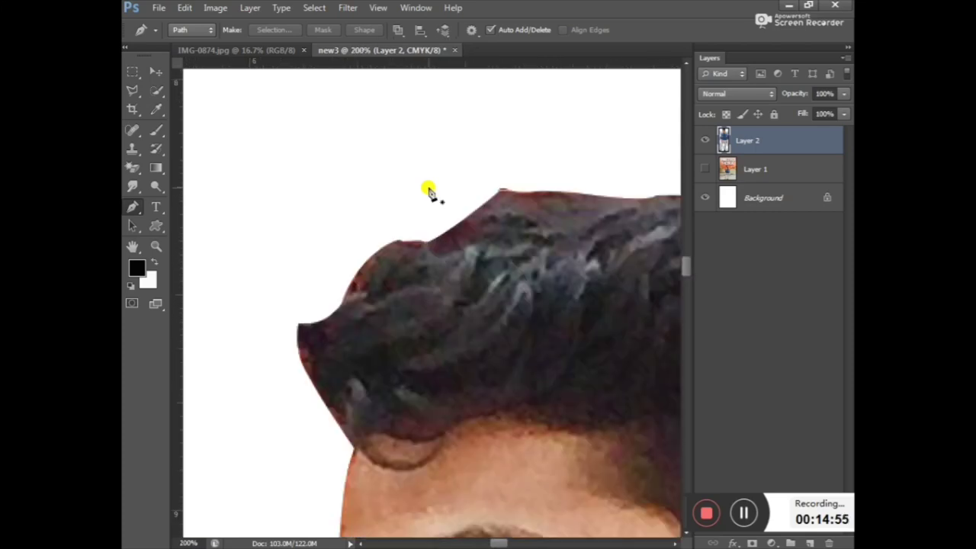
Start a path at the hairline and curve it down the forehead to the nose bridge.
scroll(347, 297, "down", 3)
scroll(348, 299, "down", 2)
scroll(349, 313, "down", 2)
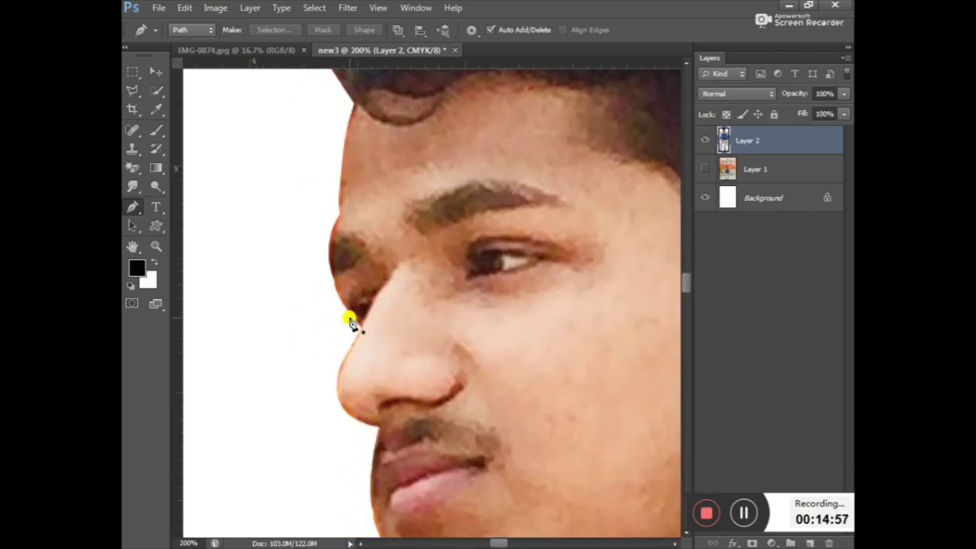
scroll(343, 305, "up", 1)
scroll(341, 297, "up", 1)
scroll(343, 207, "up", 1)
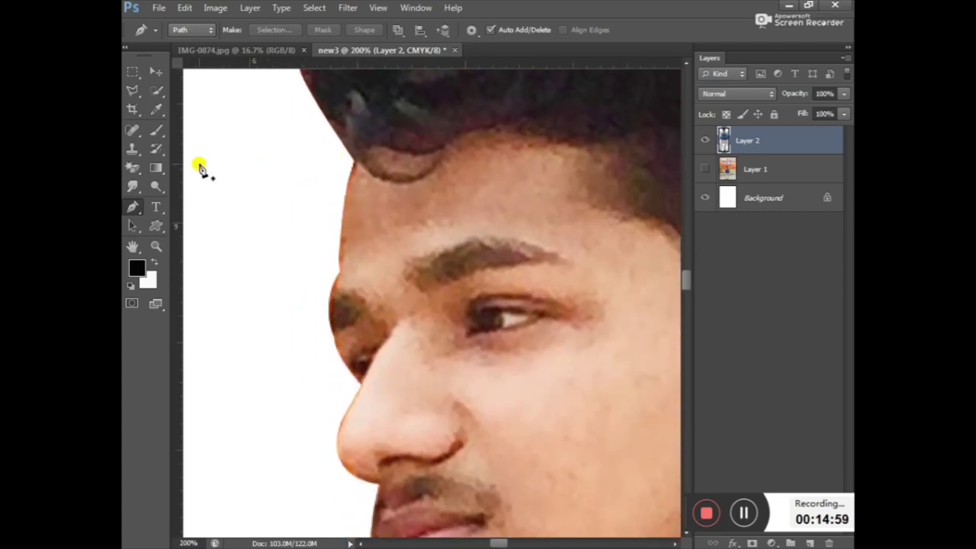
left_click(355, 163)
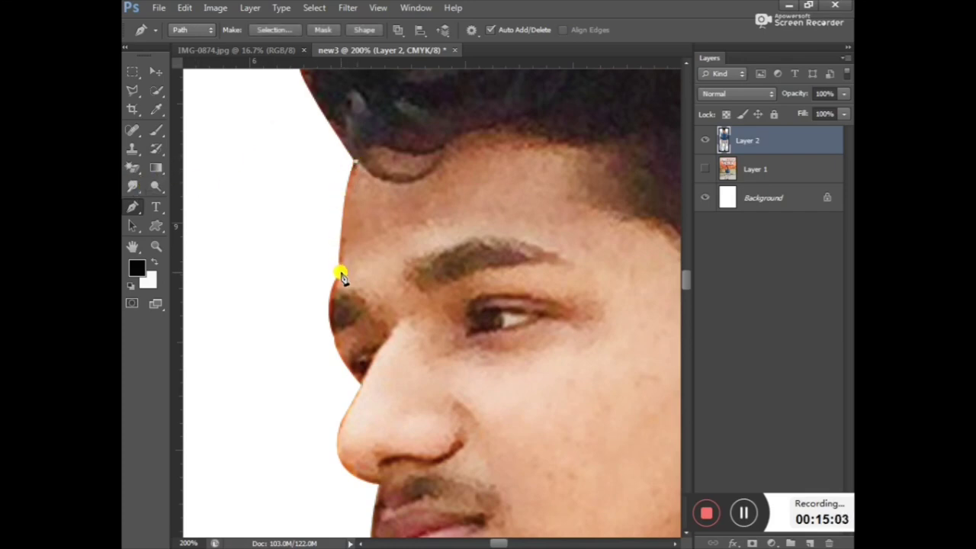
mouse_move(341, 273)
left_mouse_down()
mouse_move(354, 276)
mouse_move(351, 290)
left_mouse_up()
mouse_move(360, 382)
left_mouse_down()
mouse_move(403, 467)
mouse_move(415, 466)
left_mouse_up()
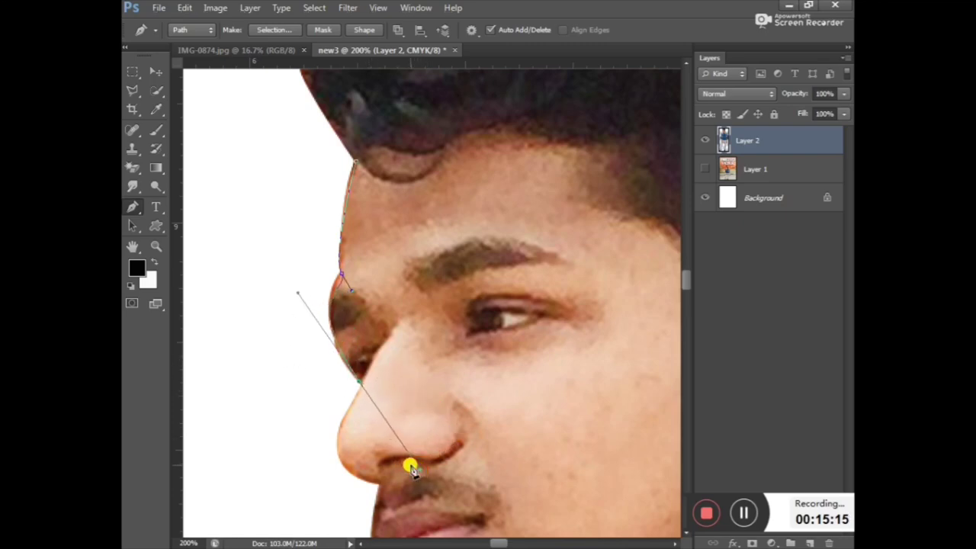
left_click_drag(415, 465, 419, 468)
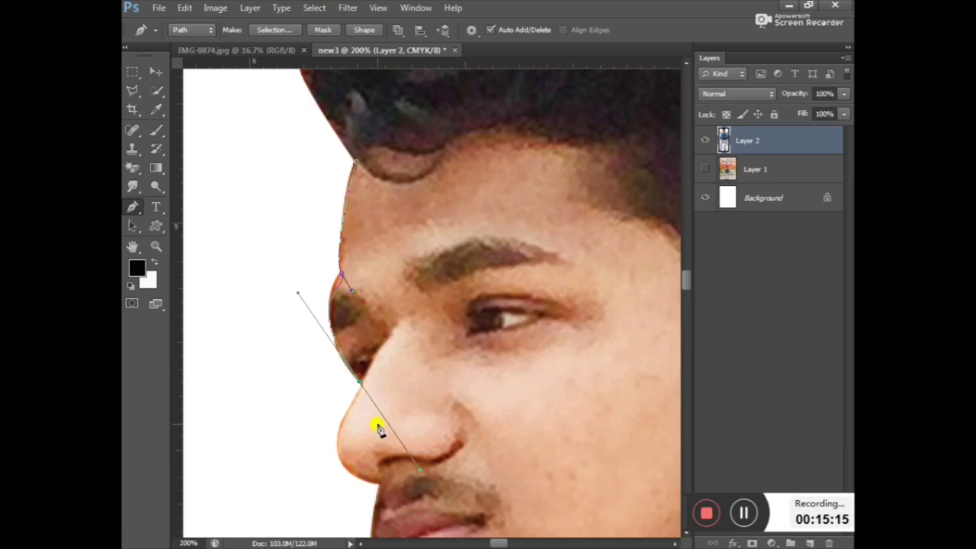
Try removing the nose anchor's handle and adding a lower anchor, undo both, then end the path.
left_click(358, 382, "alt")
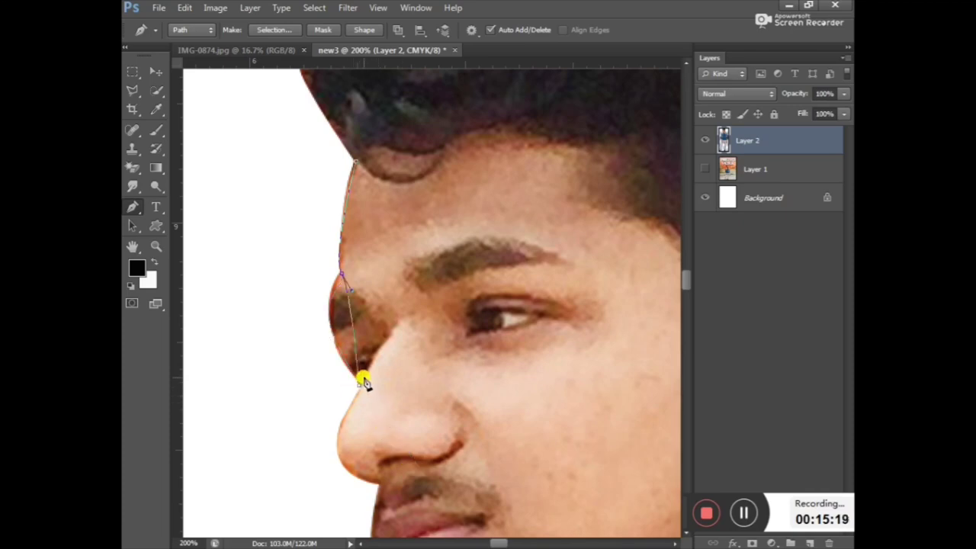
key("ctrl+z")
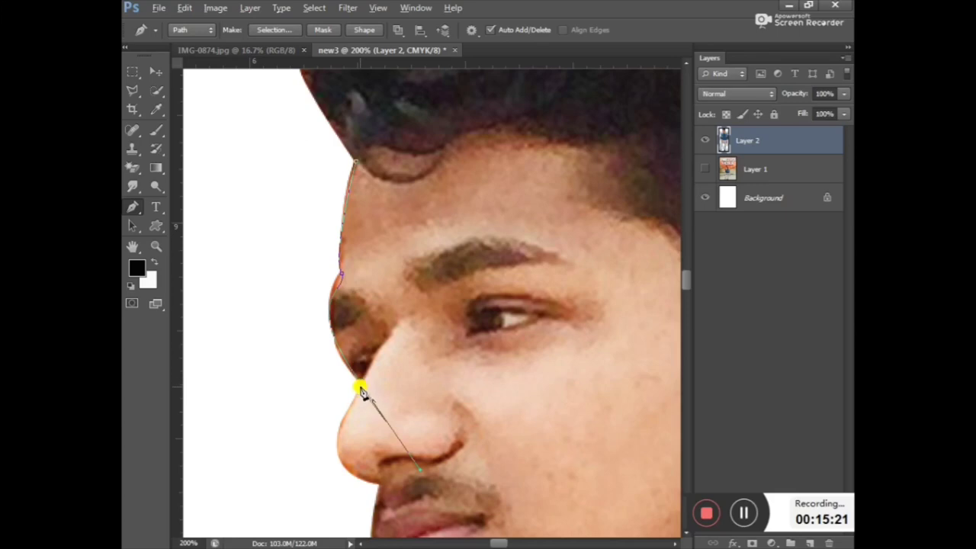
left_click(358, 383, "alt")
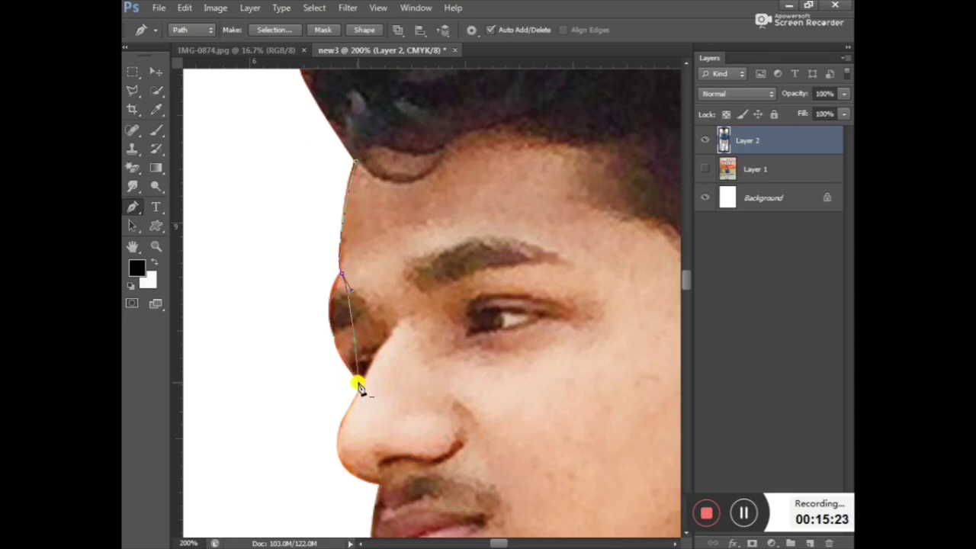
key("ctrl+z")
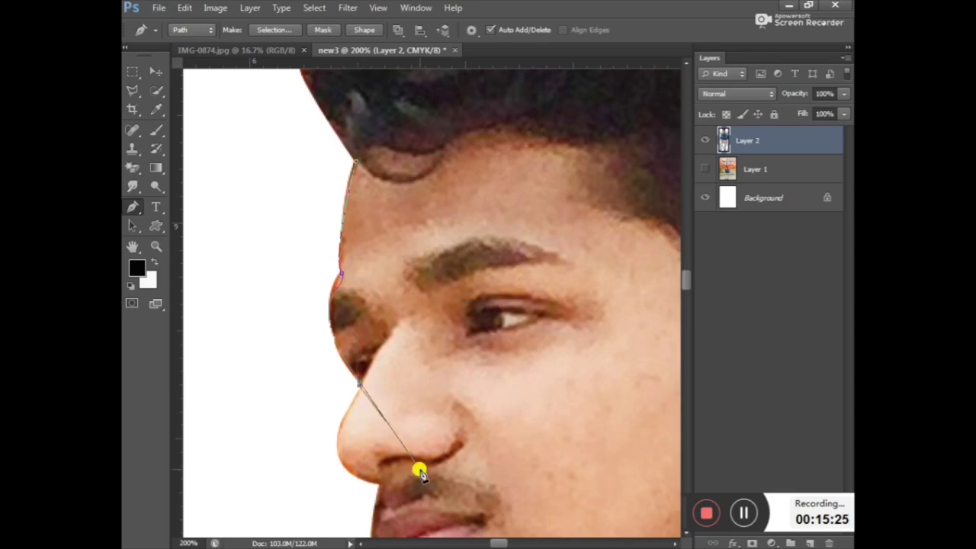
left_click_drag(420, 470, 394, 447)
key("ctrl+z")
key("Return")
Extend the forehead path from the nose anchor along the brow, into the white background, to the hairline.
left_click(360, 385)
scroll(396, 412, "up", 2)
scroll(385, 415, "up", 2)
scroll(382, 418, "up", 2)
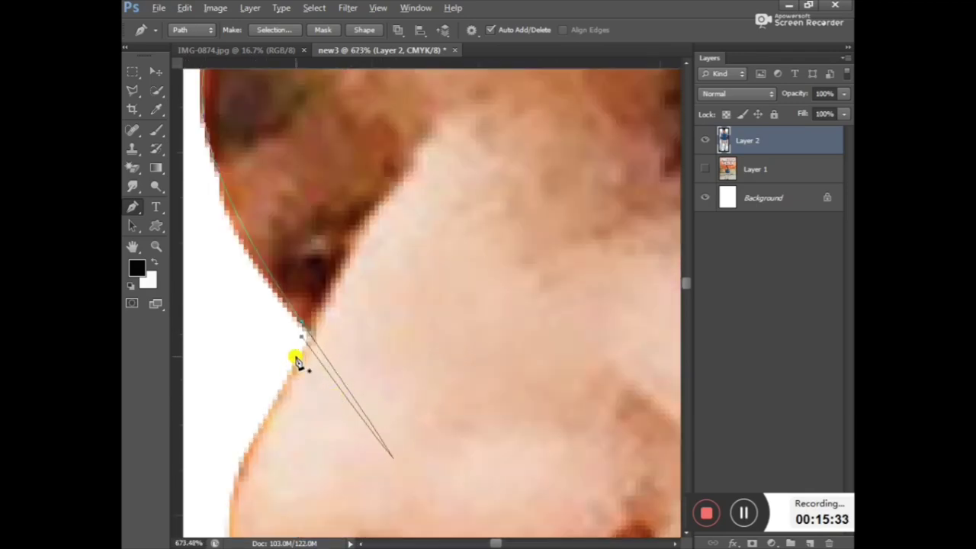
left_click(303, 339)
left_click(303, 340, "alt")
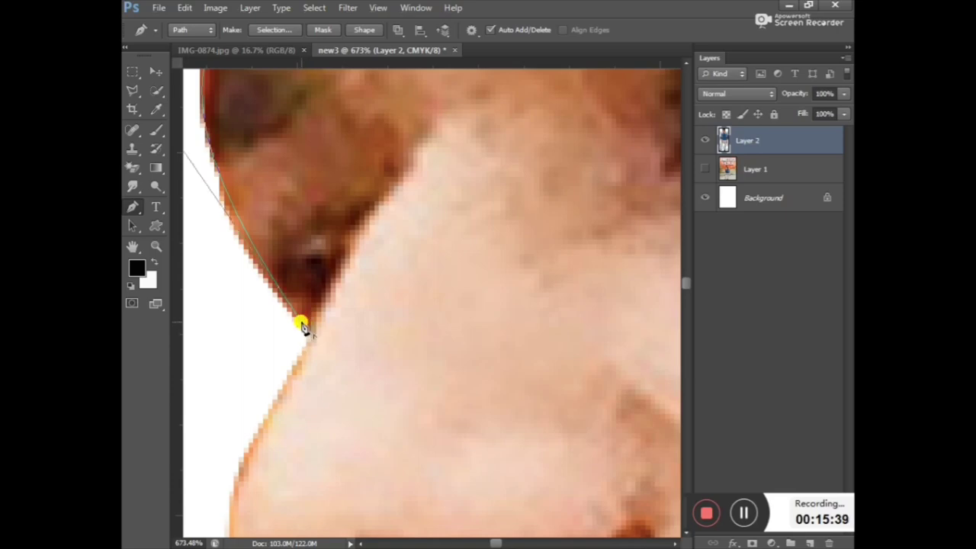
scroll(303, 328, "down", 2)
scroll(302, 328, "down", 2)
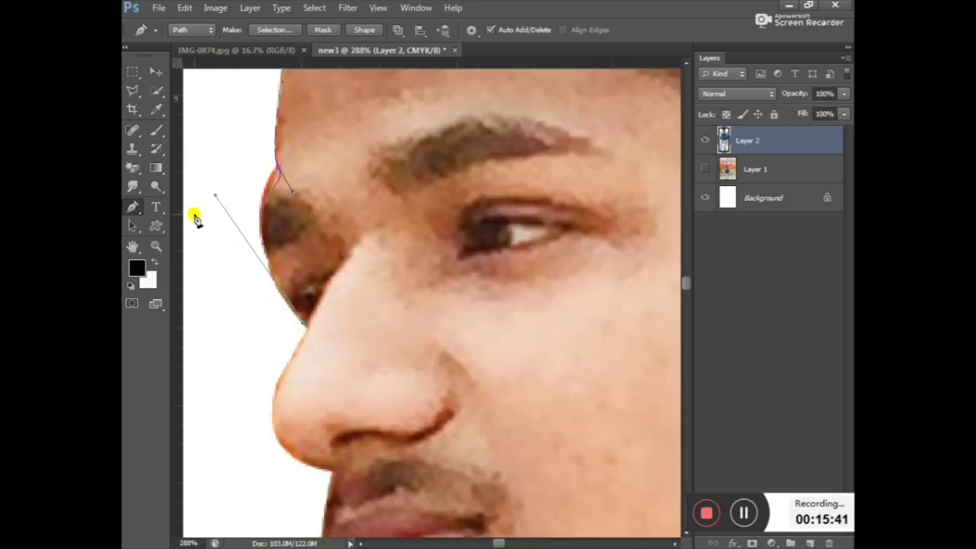
left_click_drag(204, 219, 231, 140)
scroll(239, 119, "up", 1)
scroll(239, 118, "up", 3)
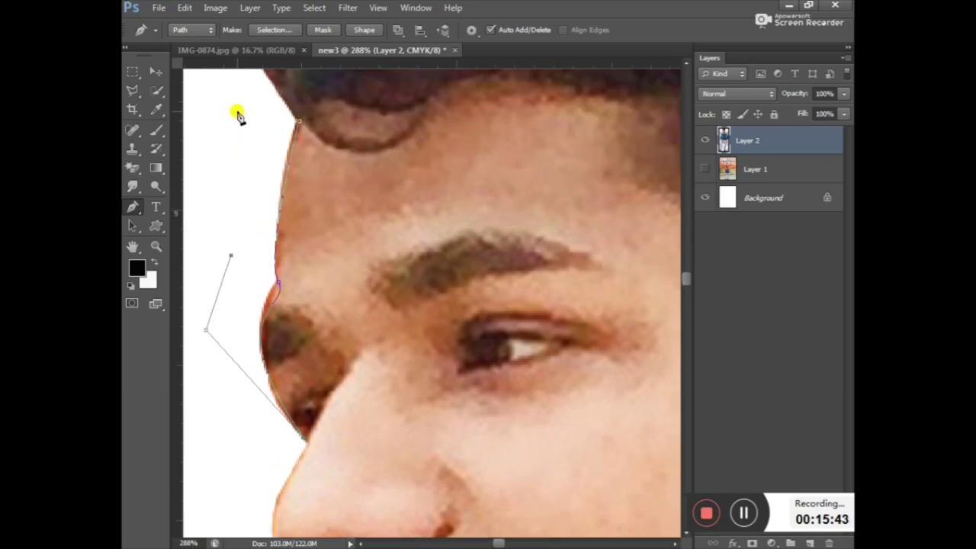
left_click(298, 123)
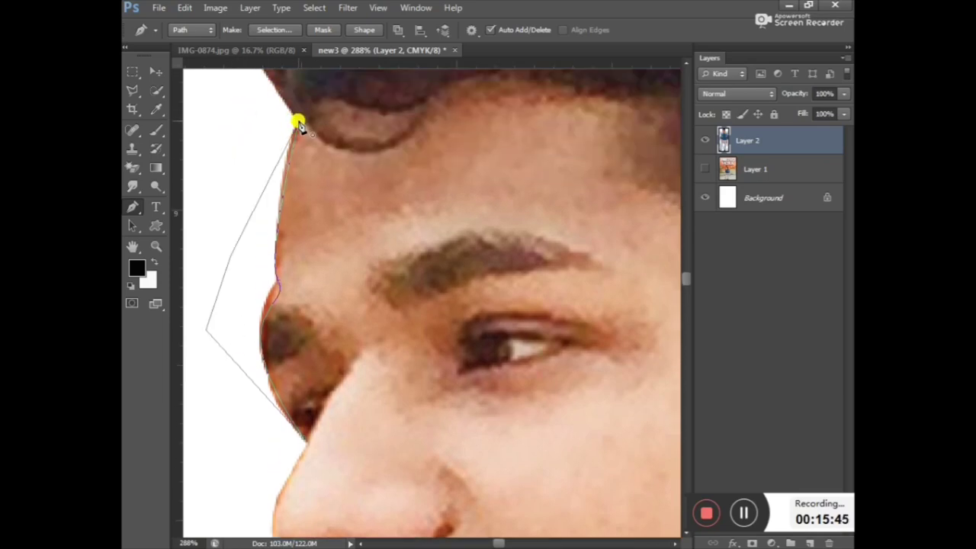
Turn the forehead path into a selection, clear the fringe and deselect.
key("ctrl+Return")
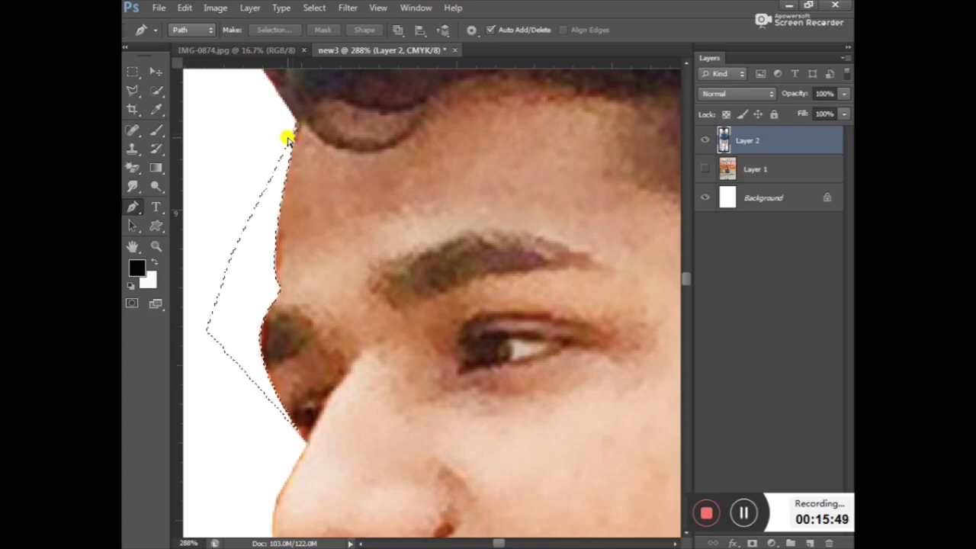
key("ctrl+d")
scroll(279, 207, "down", 1)
scroll(279, 213, "down", 3)
Draw a closed Pen path around the fringe along the lower lip and chin edge.
scroll(279, 214, "down", 3)
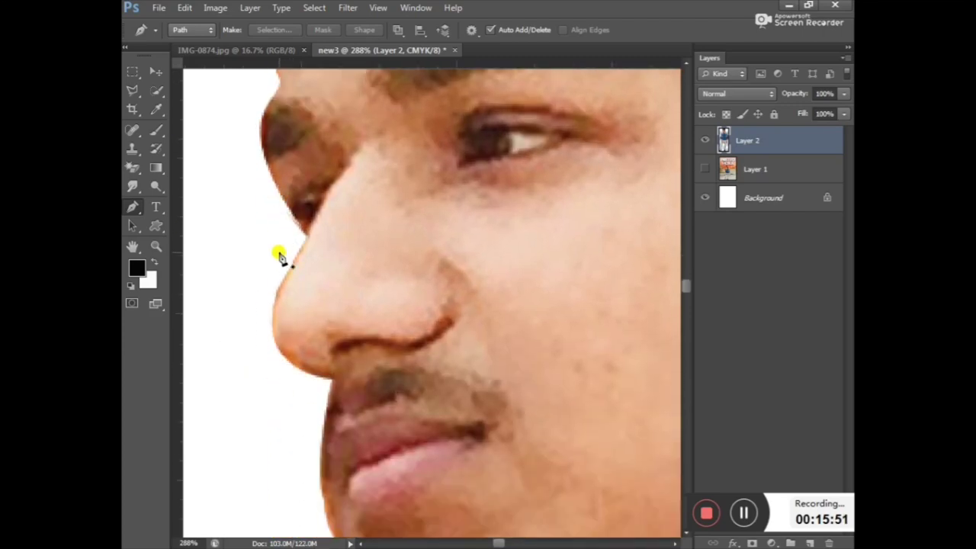
scroll(279, 254, "down", 1)
scroll(281, 305, "down", 1)
scroll(283, 311, "down", 1)
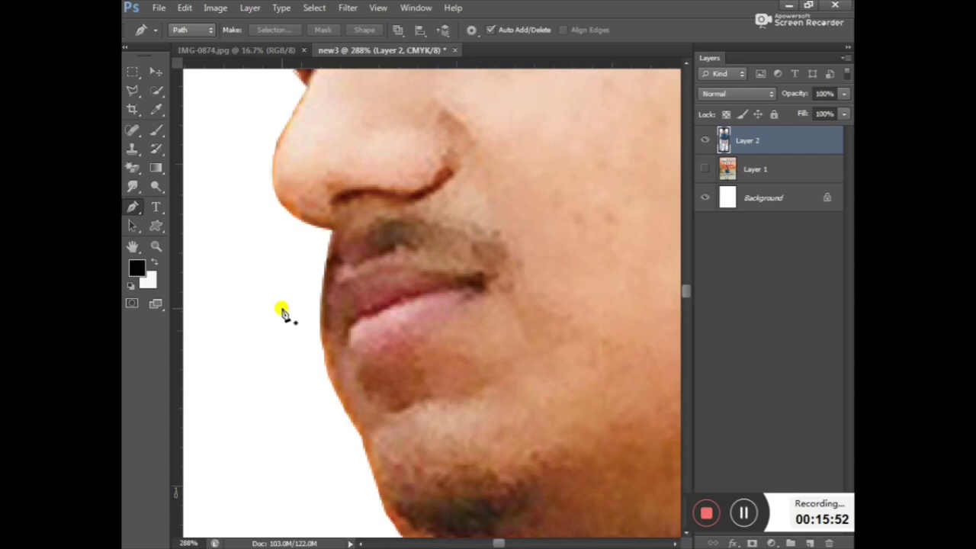
left_click(317, 332)
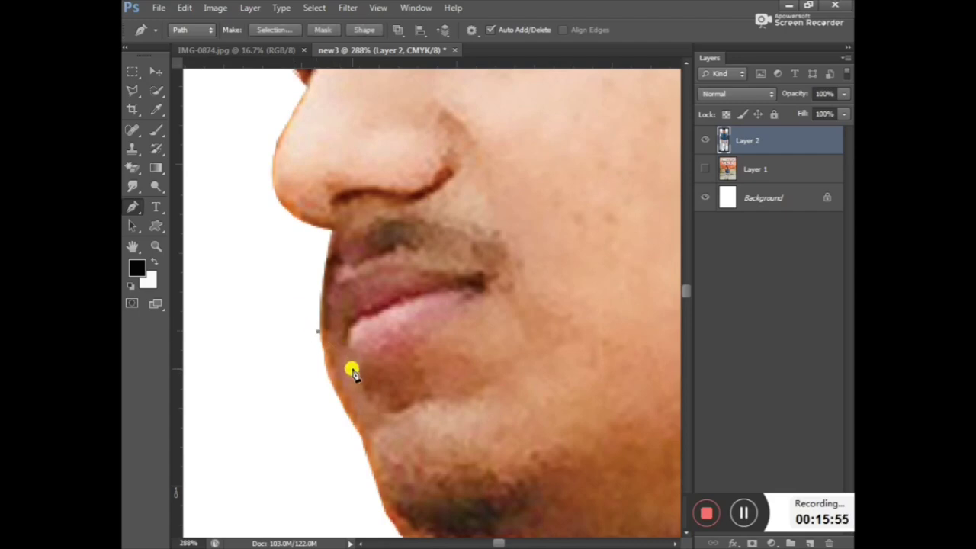
mouse_move(357, 403)
left_mouse_down()
mouse_move(344, 435)
mouse_move(368, 468)
left_mouse_up()
left_click(283, 467)
left_click(276, 364)
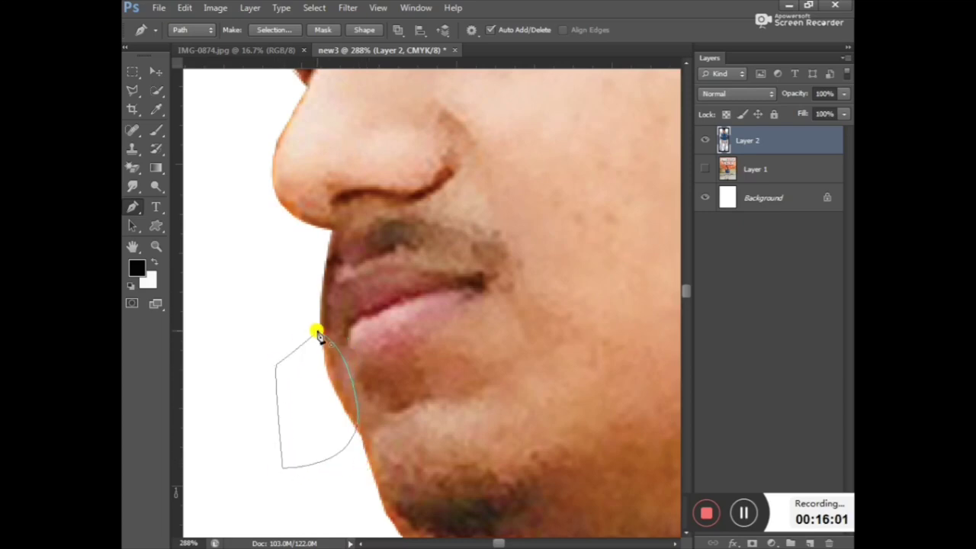
Turn the chin path into a selection, clear the fringe, deselect and zoom out to head and shoulders.
key("ctrl+Return")
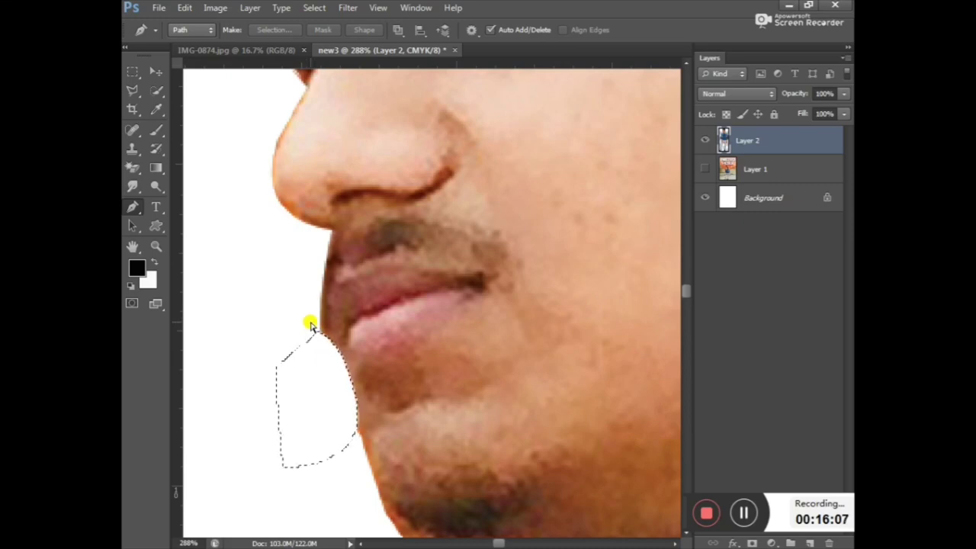
key("ctrl+d")
scroll(338, 284, "down", 3)
scroll(338, 284, "up", 2)
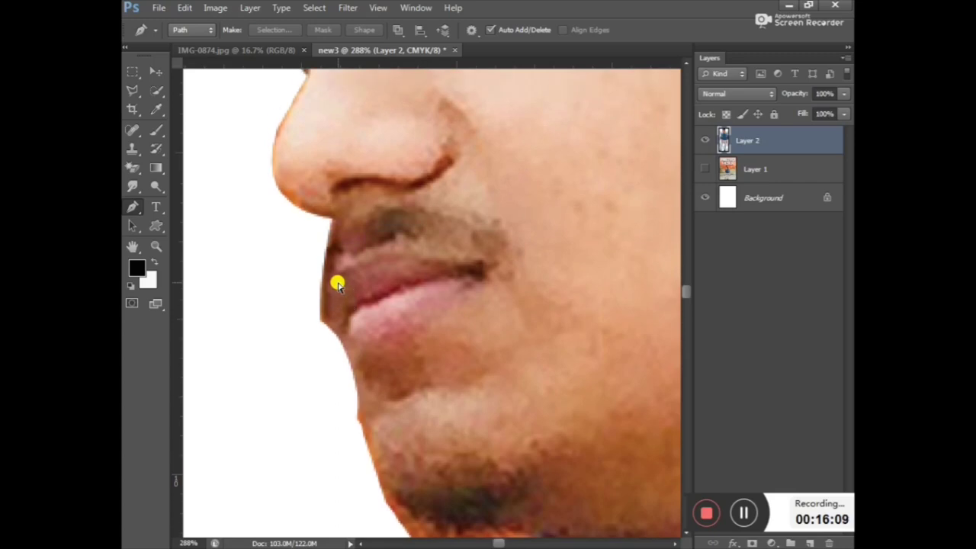
key("ctrl+minus")
key("ctrl+minus")
key("ctrl+minus")
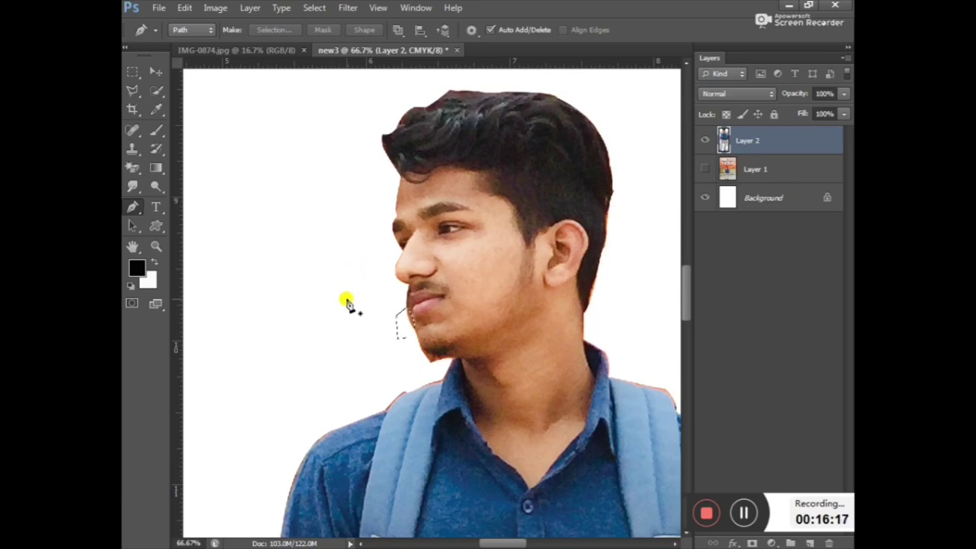
key("ctrl+plus")
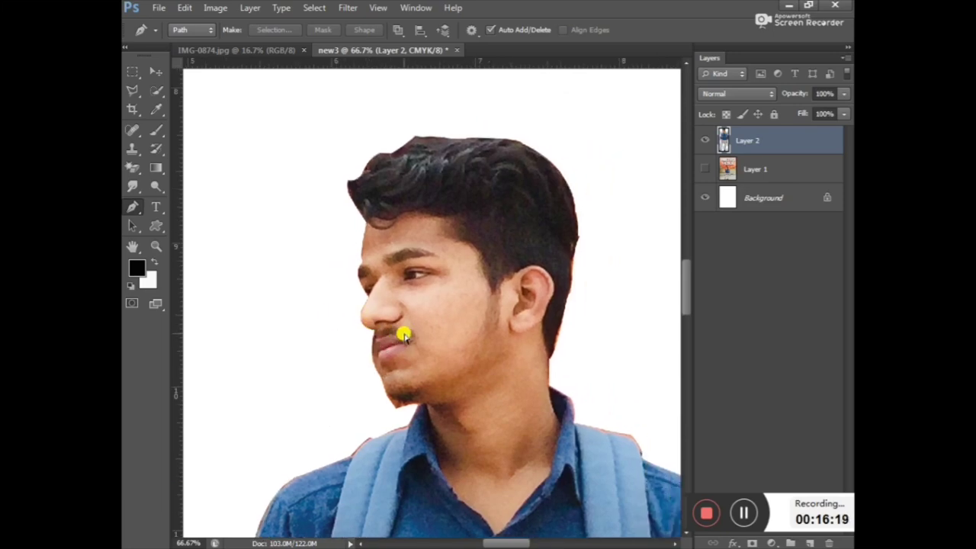
key("ctrl+plus")
key("ctrl+plus")
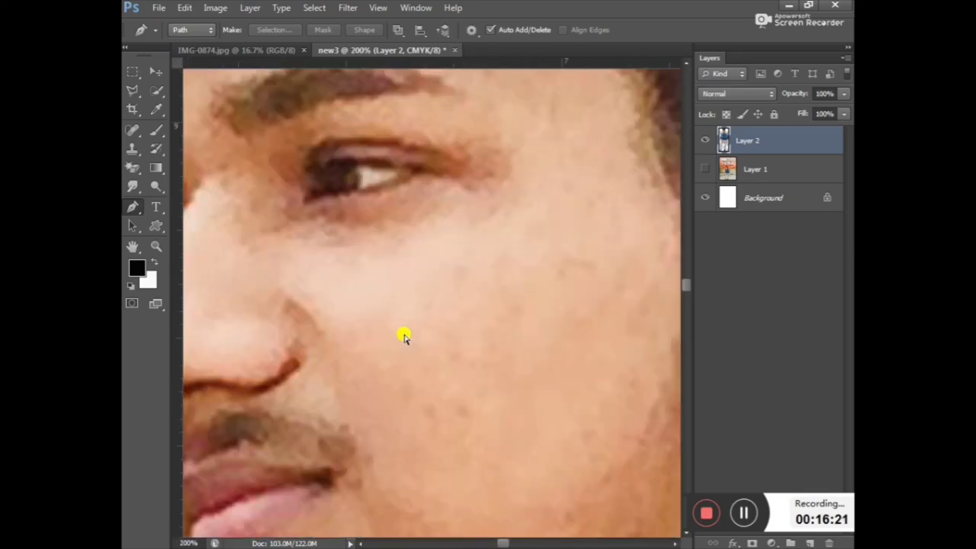
Hide Layer 1 and outline the fringe along the lip and chin edge with a curved path.
key("ctrl+minus")
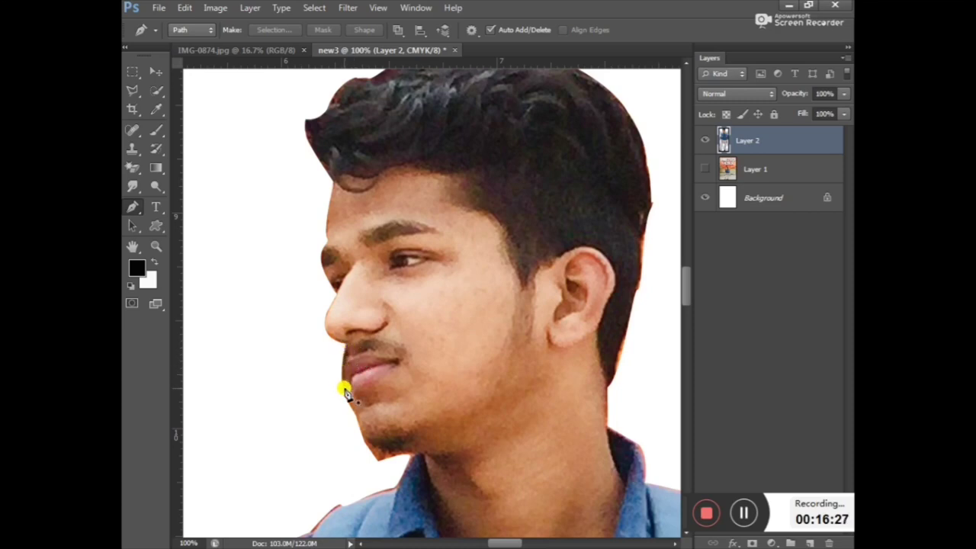
left_click(705, 168)
left_click(354, 416)
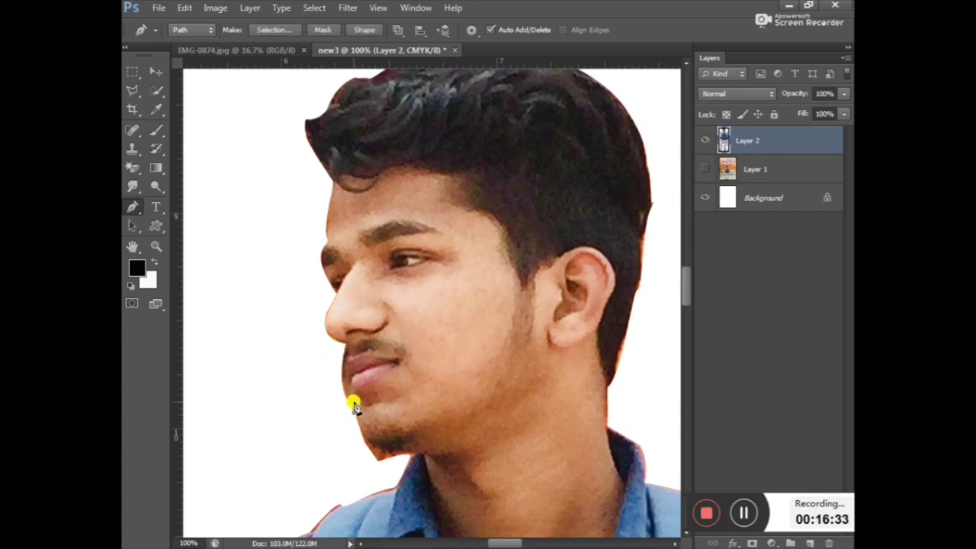
left_click(347, 352)
left_click_drag(347, 353, 355, 340)
left_click_drag(347, 349, 324, 425)
Turn the lip-chin outline into a selection, check the whole figure, and start a jawline path at the chin.
key("ctrl+Return")
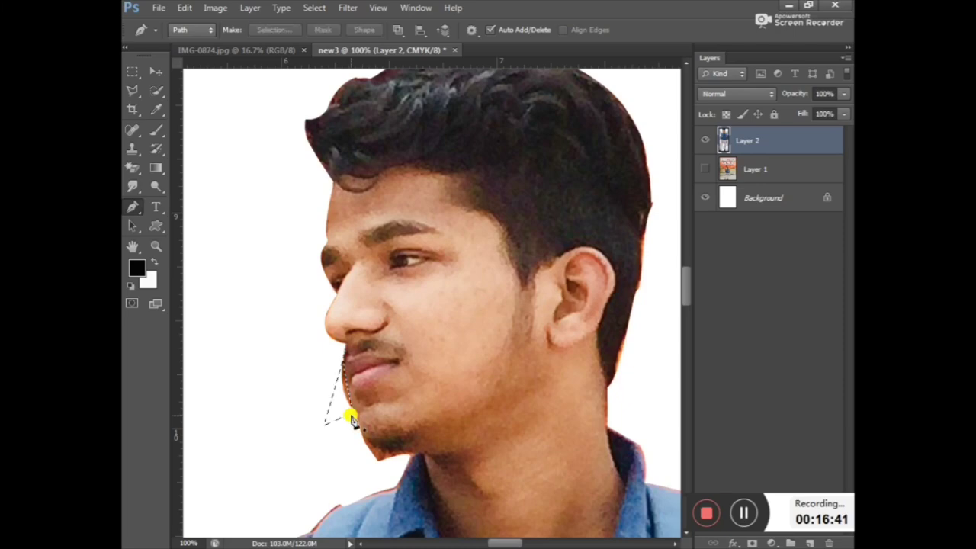
scroll(351, 418, "down", 5)
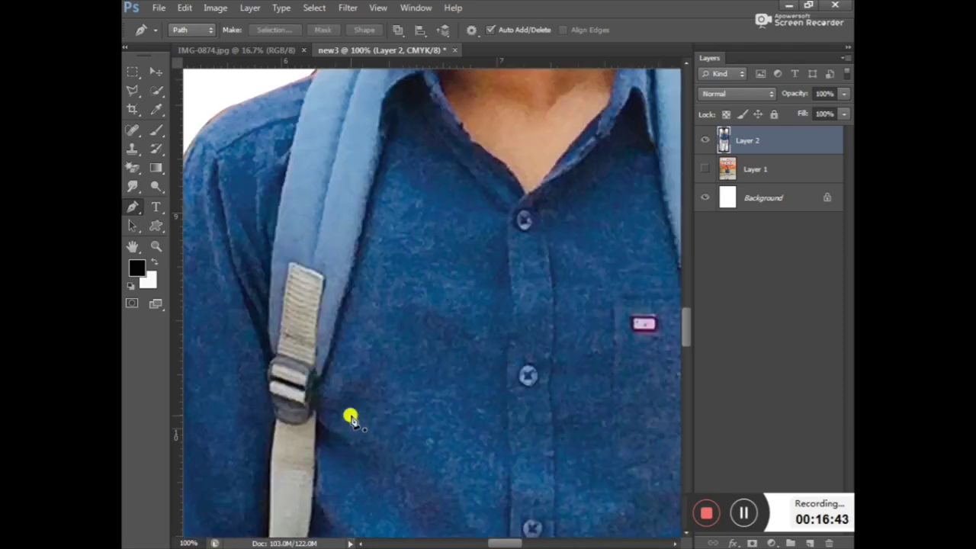
key("ctrl+minus")
key("ctrl+minus")
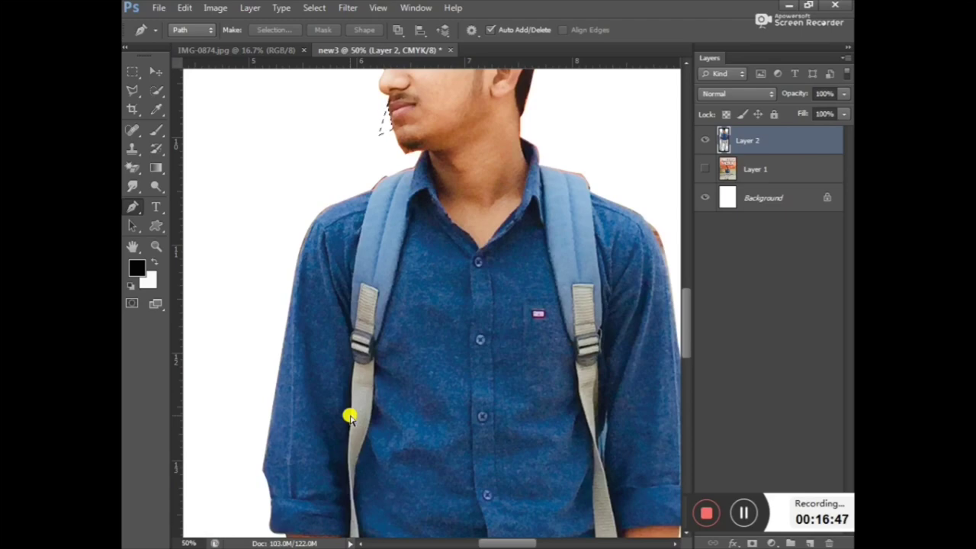
key("ctrl+minus")
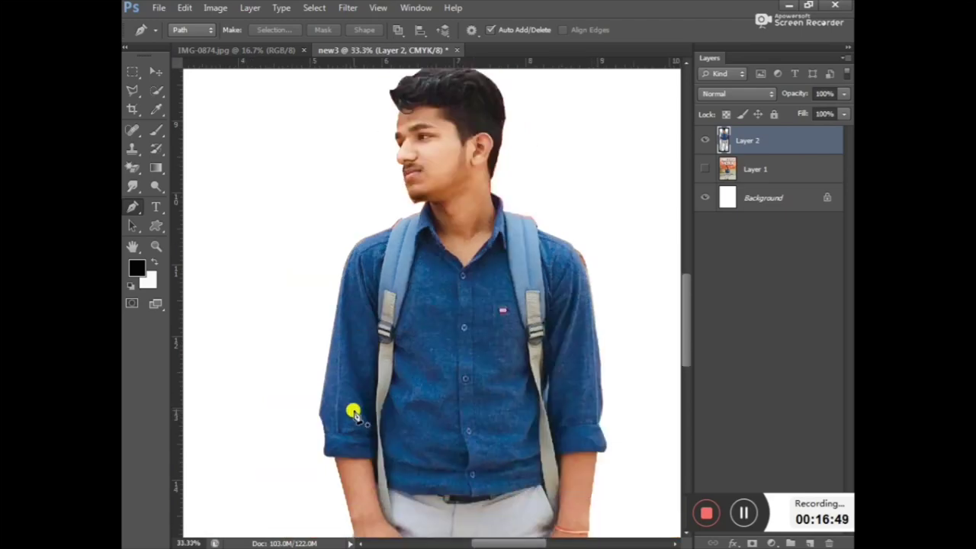
scroll(379, 160, "up", 2)
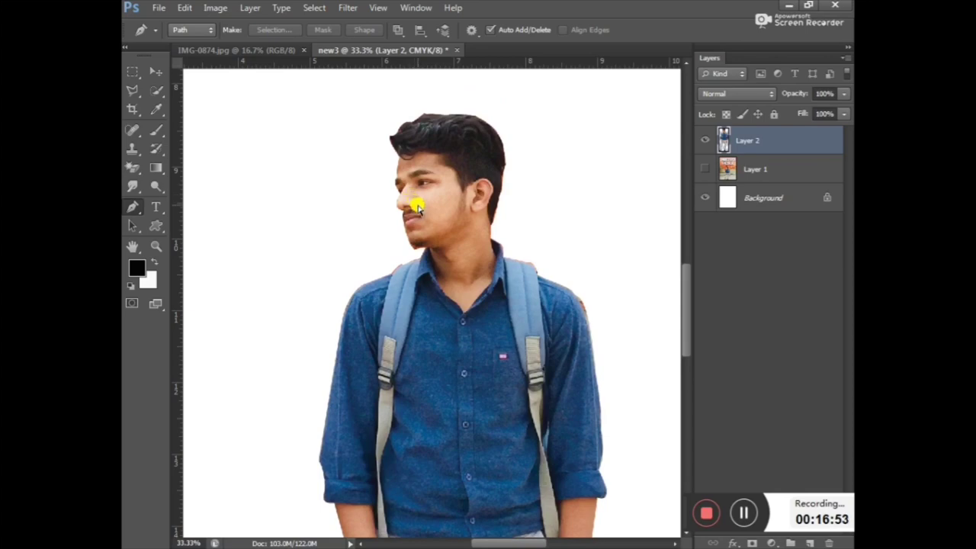
key("ctrl+plus")
key("ctrl+plus")
scroll(392, 168, "up", 1)
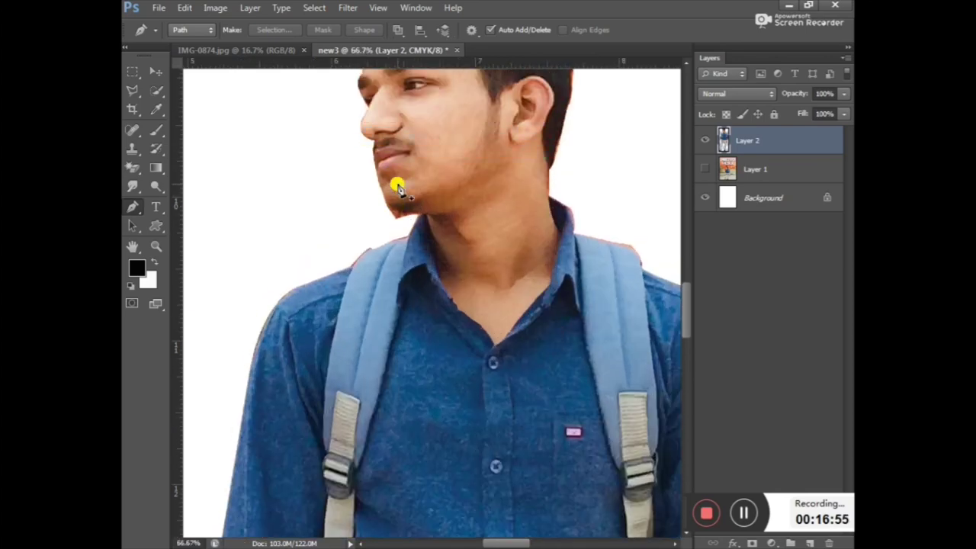
scroll(395, 200, "up", 1)
left_click(384, 240)
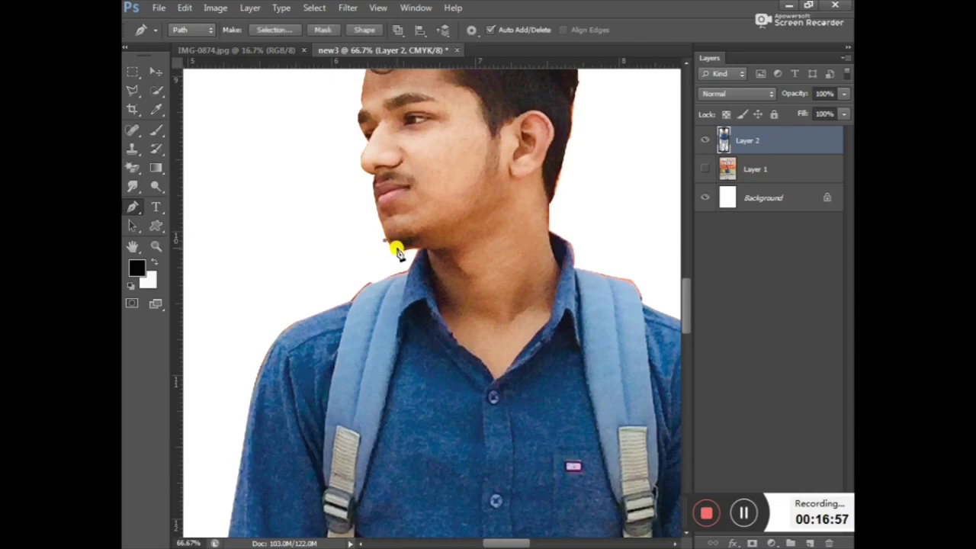
Extend the path along the jawline to the collar and close it through the white background.
left_click(441, 249)
left_click_drag(391, 268, 369, 268)
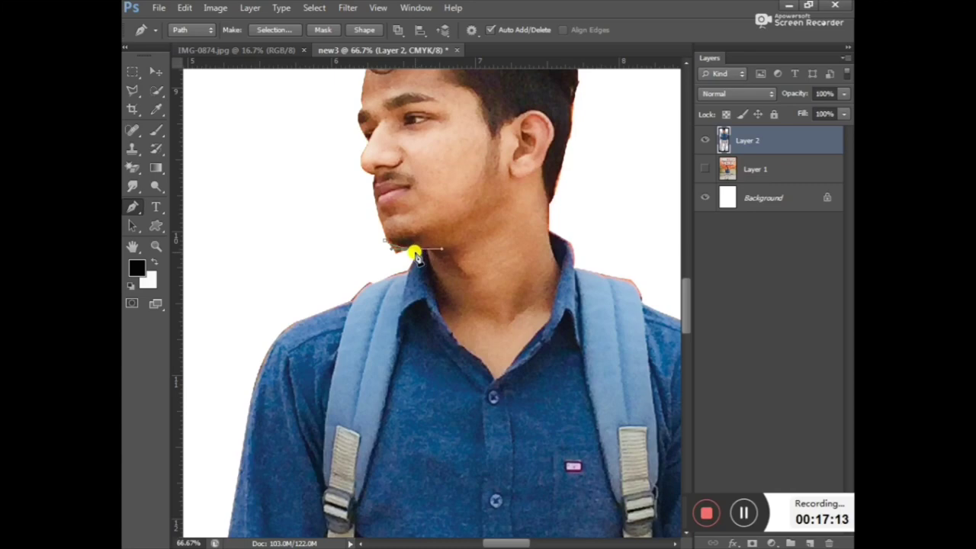
key("ctrl+plus")
key("ctrl+plus")
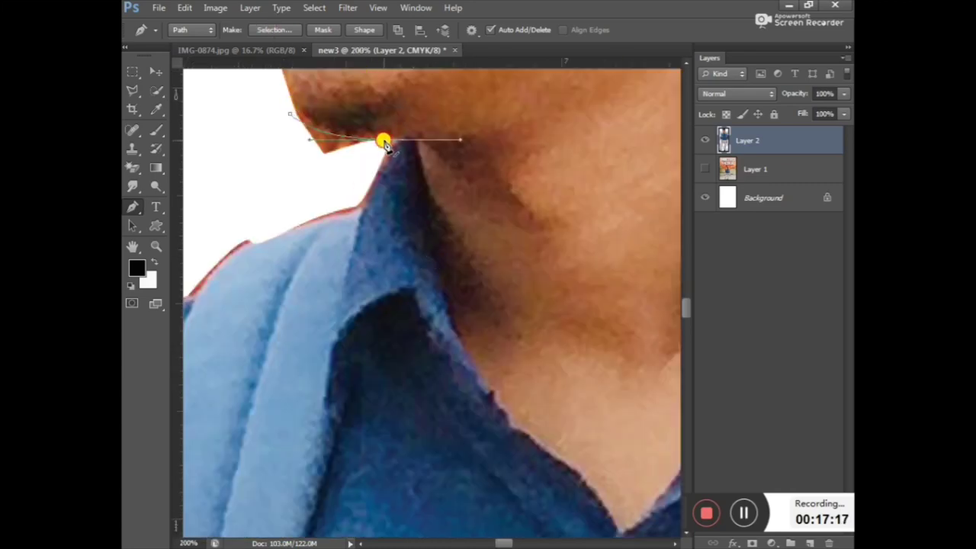
left_click(341, 195)
mouse_move(381, 140)
left_mouse_down()
mouse_move(349, 163)
mouse_move(414, 148)
mouse_move(409, 122)
mouse_move(385, 149)
left_mouse_up()
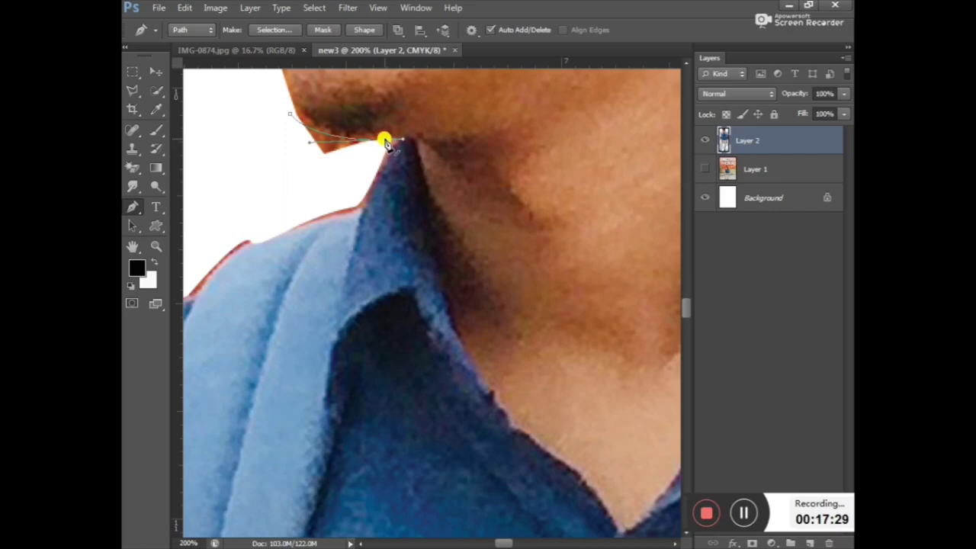
left_click(338, 197)
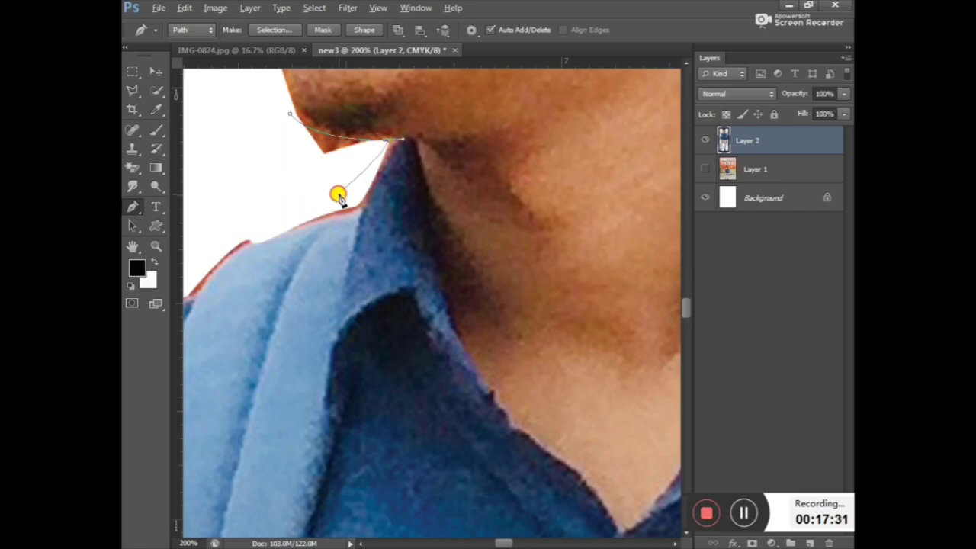
left_click(275, 162)
left_click(298, 122)
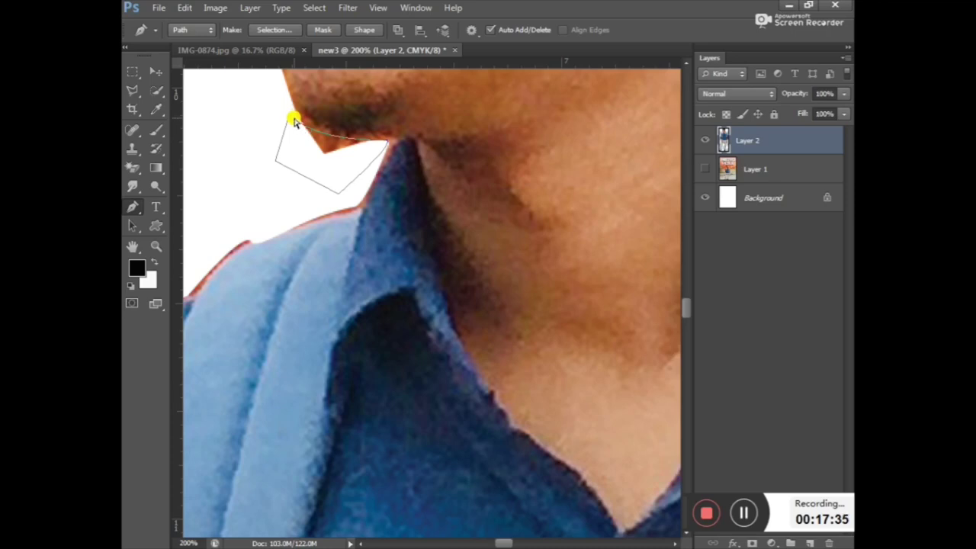
Make the chin path a selection, delete the fringe, deselect, and start a path at the chin-neck corner.
key("ctrl+Return")
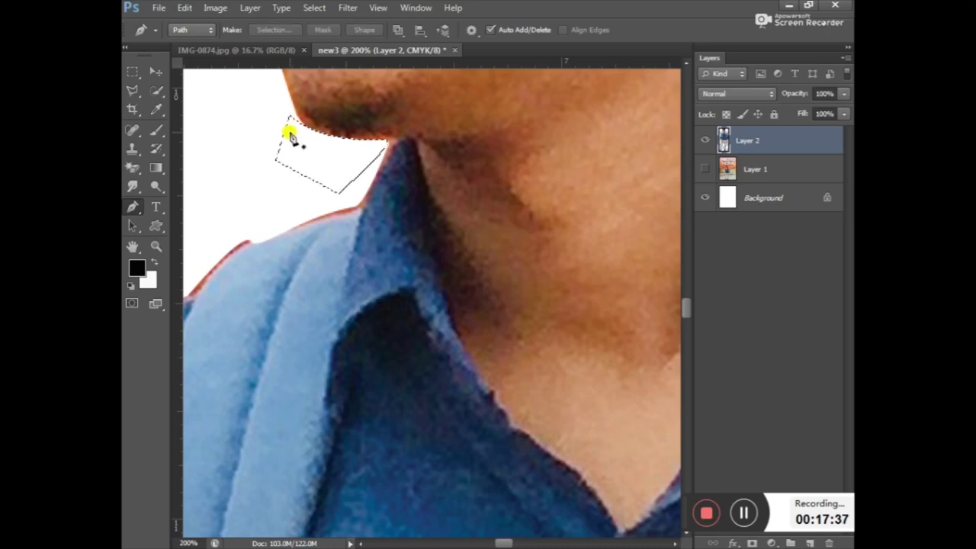
key("Delete")
key("ctrl+d")
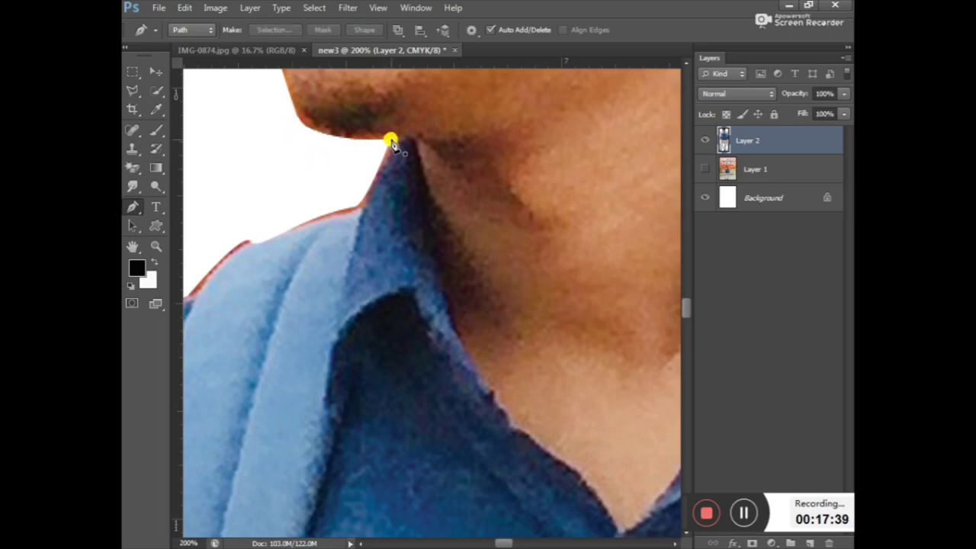
left_click(391, 142)
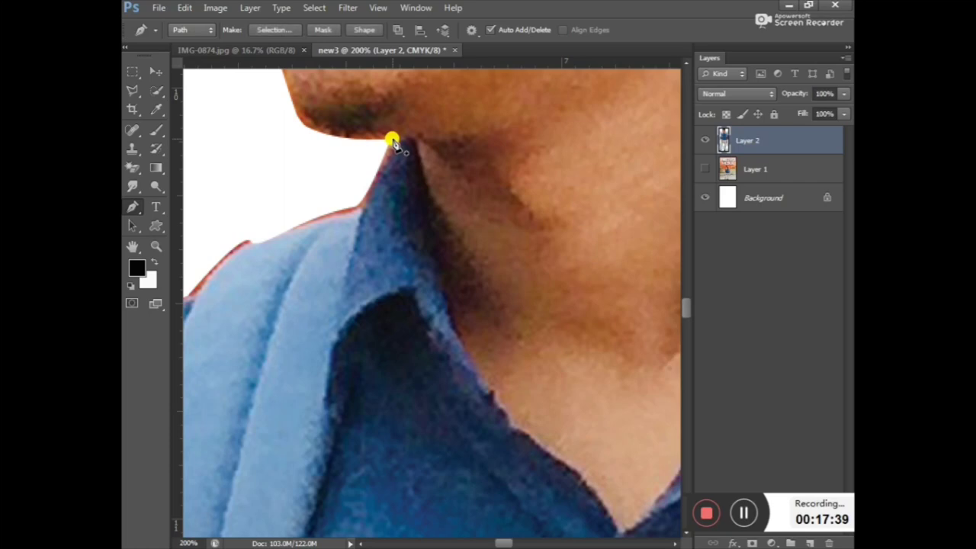
Trace a path down the neck and along the collar to the shoulder, closing it in the background.
left_click(360, 207)
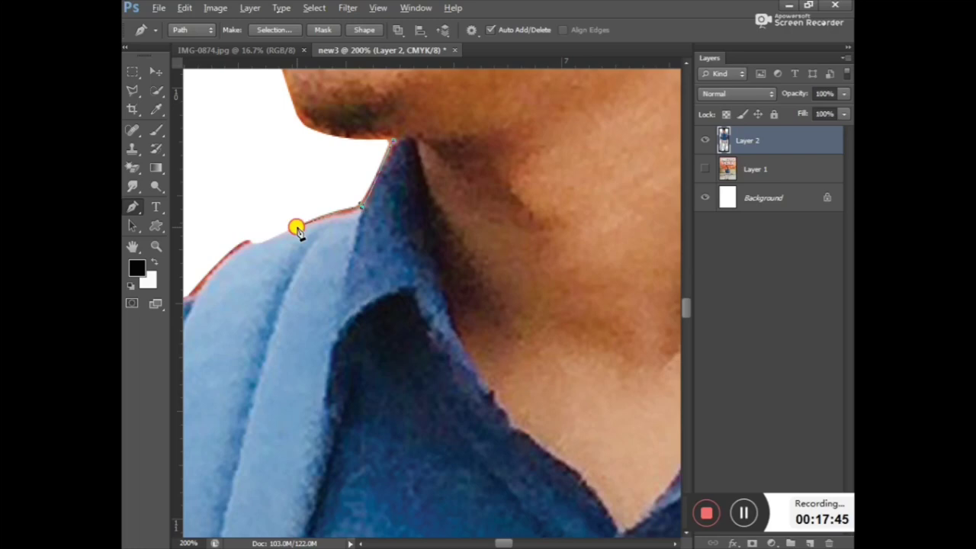
left_click_drag(296, 227, 282, 228)
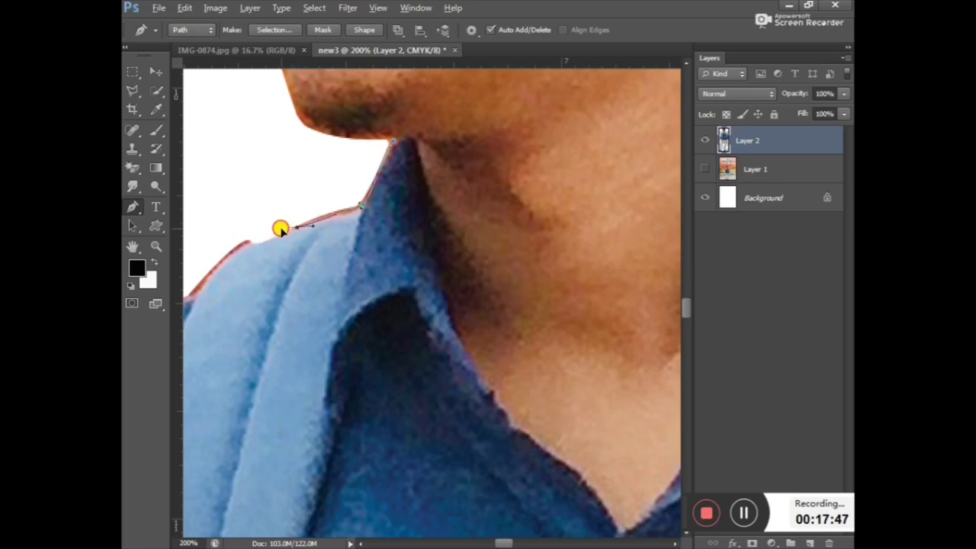
left_click_drag(190, 296, 206, 325)
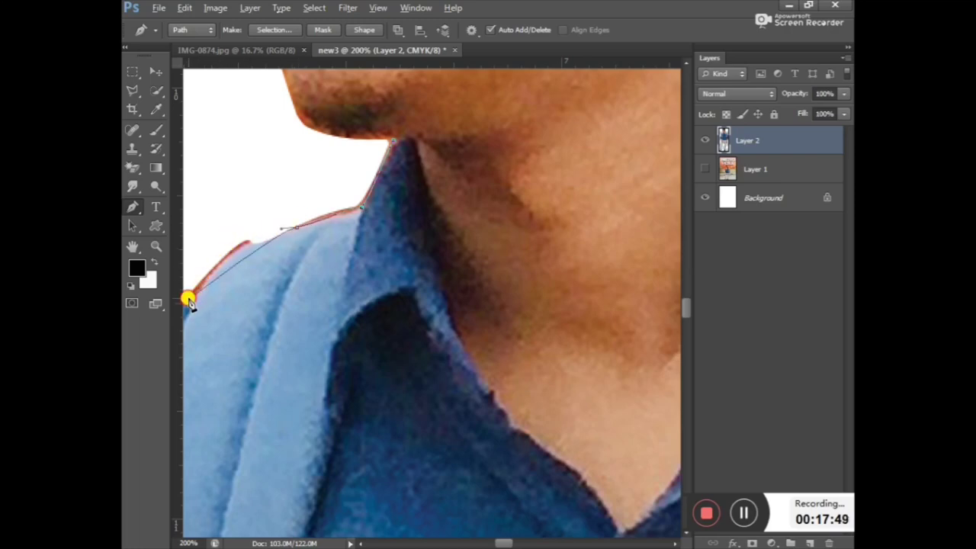
scroll(174, 327, "left", 2)
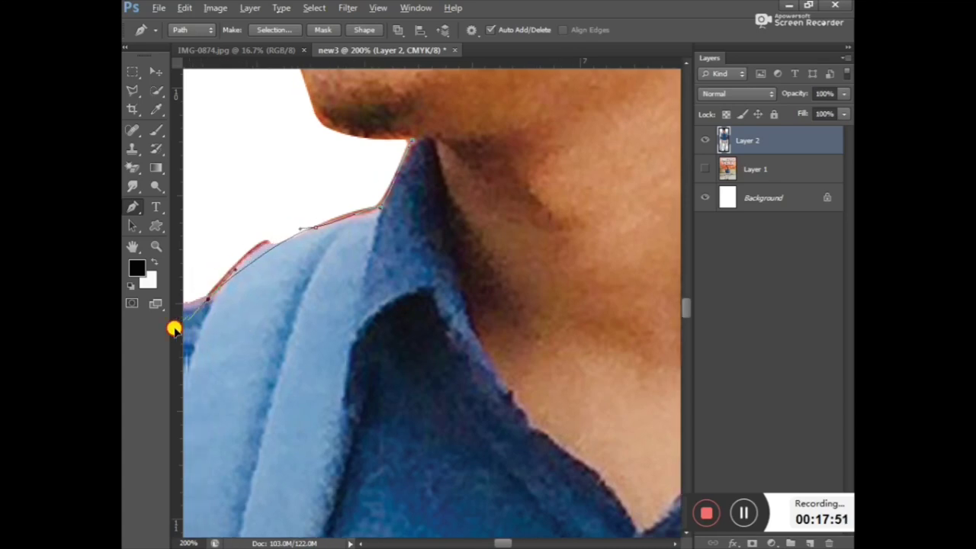
scroll(203, 328, "left", 3)
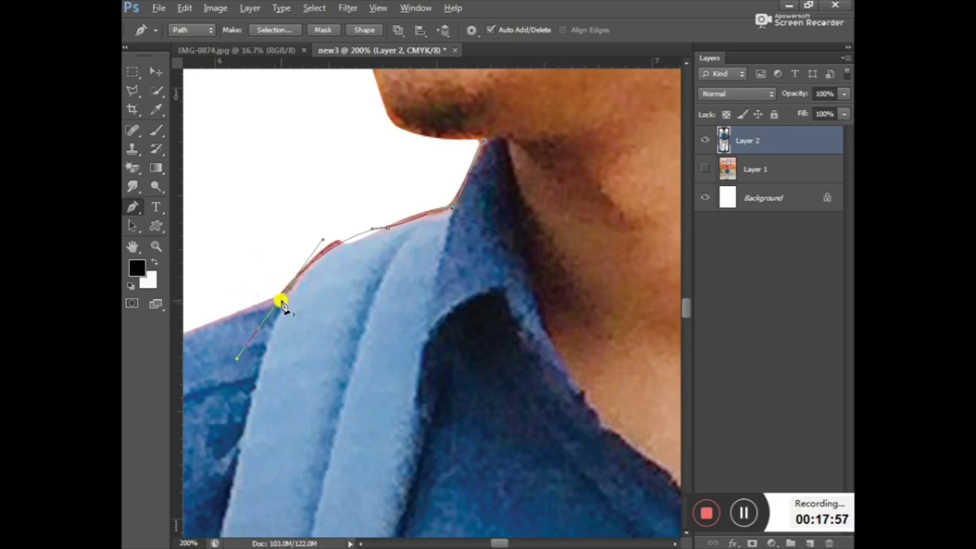
left_click(281, 303)
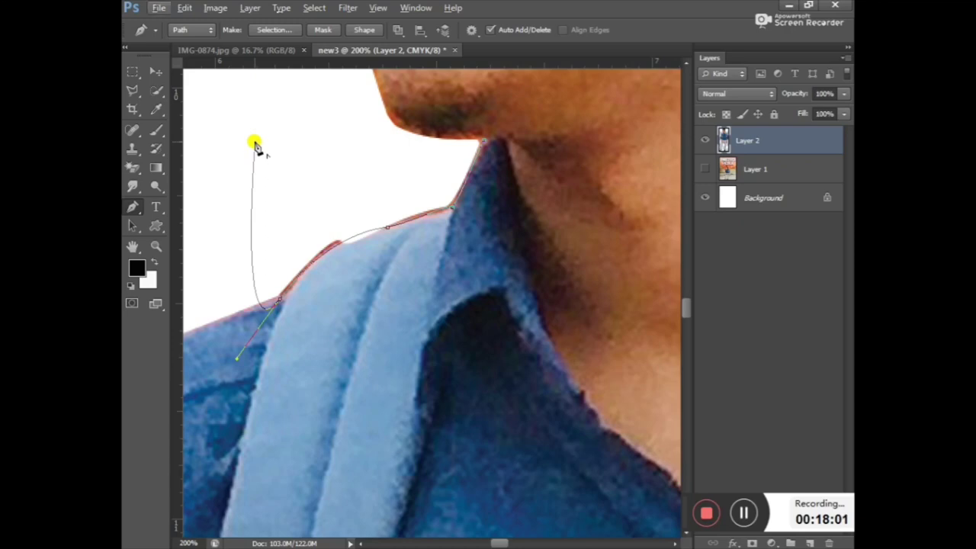
key("Escape")
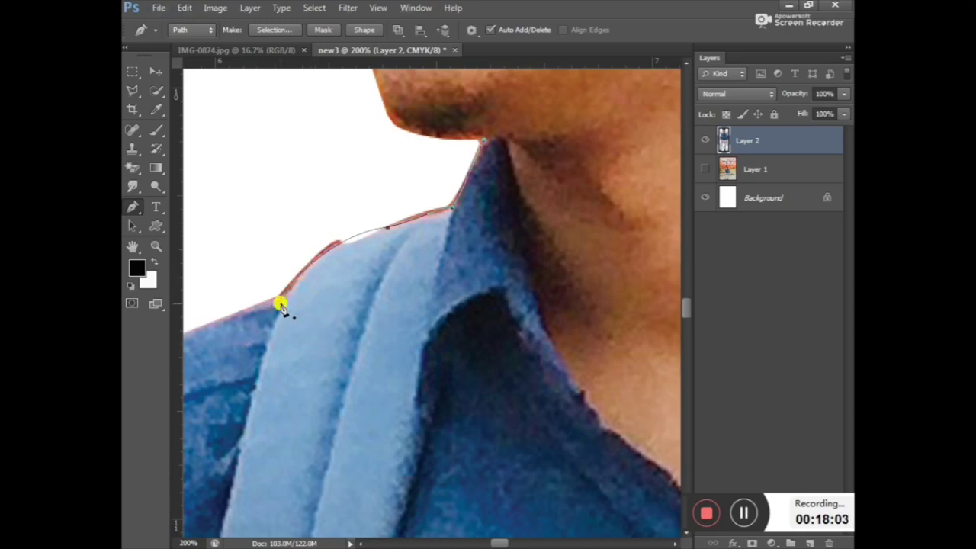
left_click(280, 300)
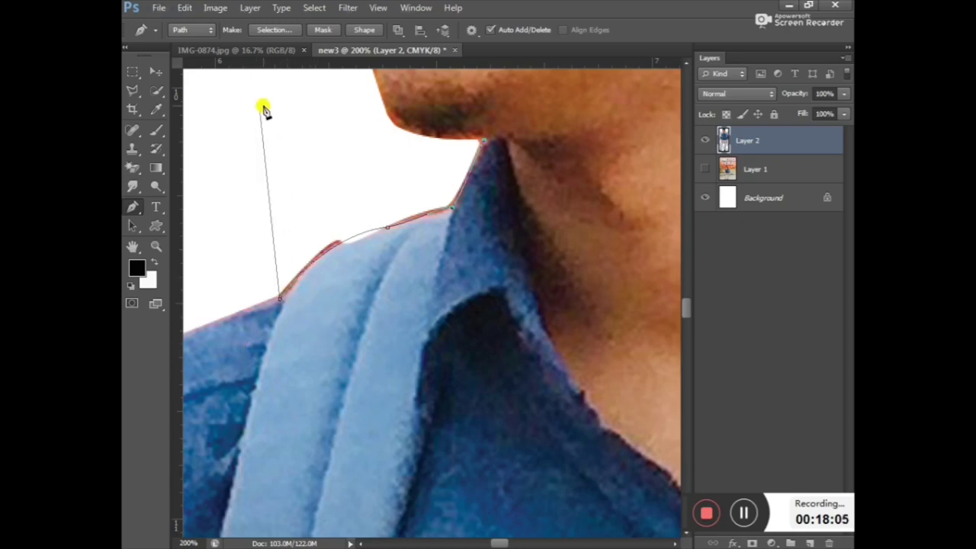
left_click(390, 145)
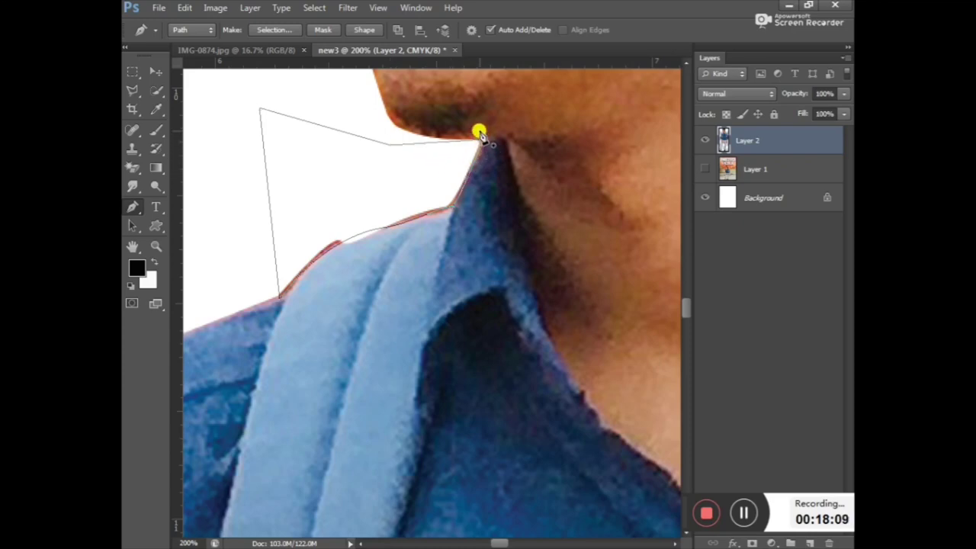
Select and clear the collar fringe, review the figure, and return to 200% zoom.
key("ctrl+Return")
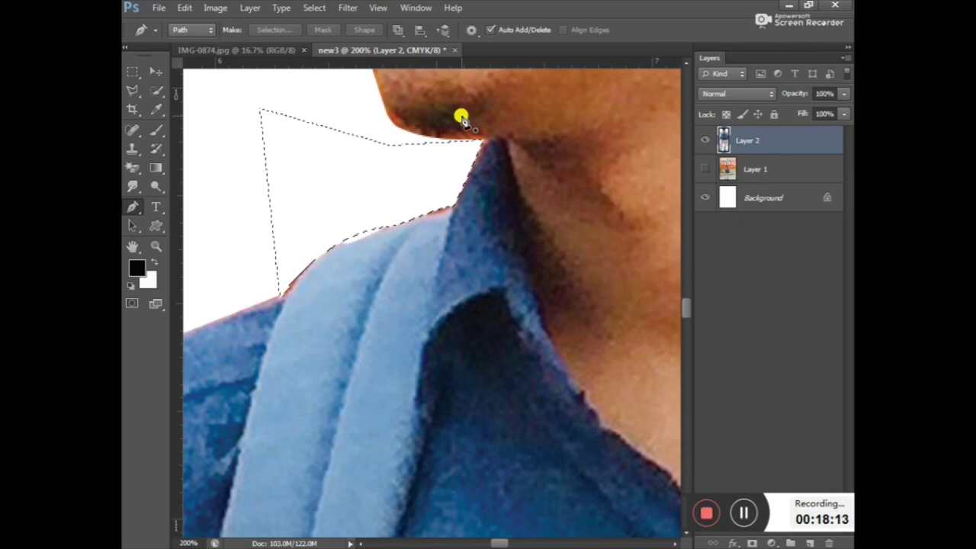
key("ctrl+d")
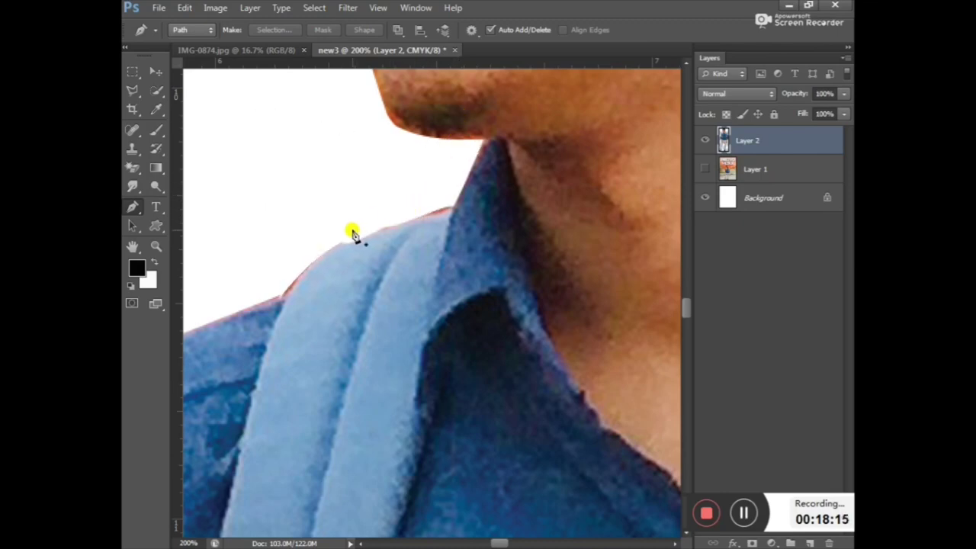
key("ctrl+minus")
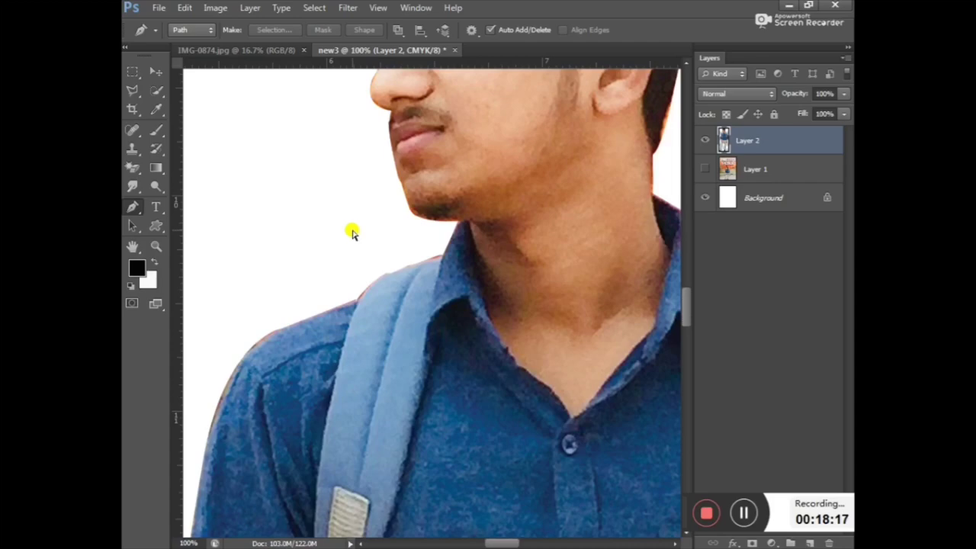
key("ctrl+minus")
key("ctrl+plus")
key("ctrl+plus")
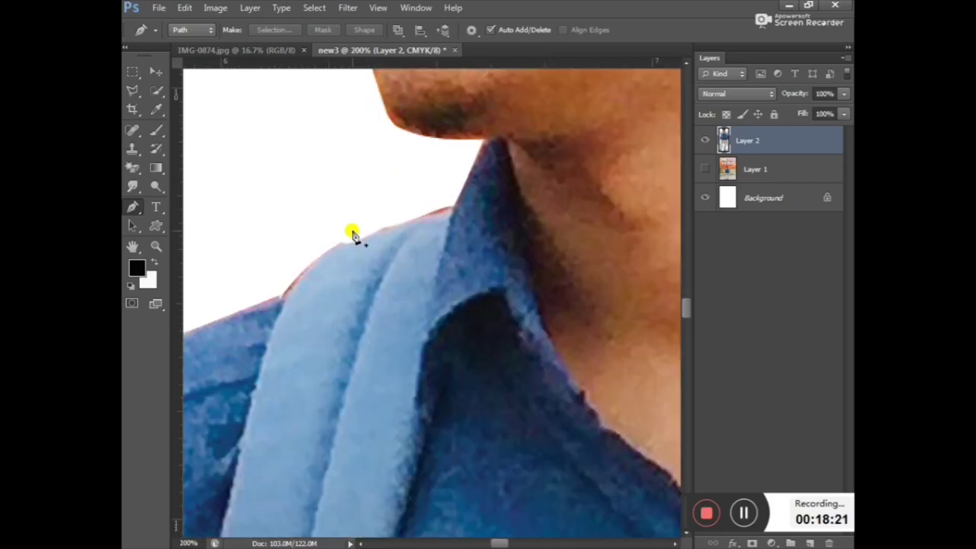
scroll(207, 305, "down", 1)
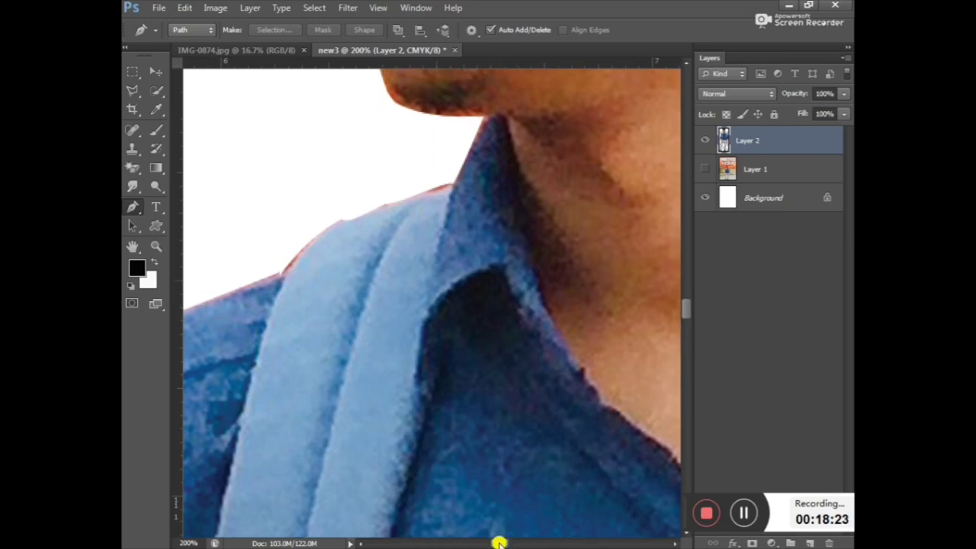
left_click_drag(498, 543, 492, 543)
left_click(132, 90)
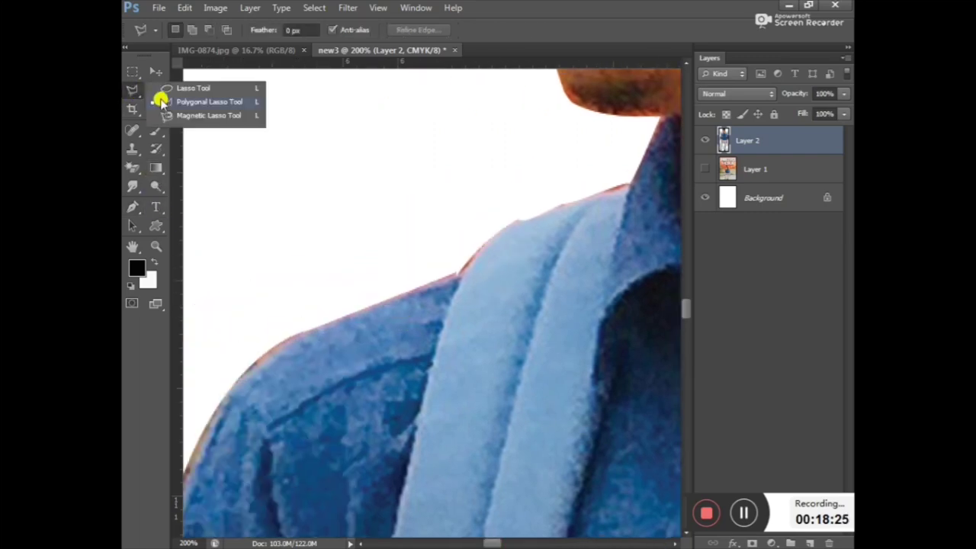
Switch to the Polygonal Lasso and place selection points along the shoulder edge.
left_click(190, 103)
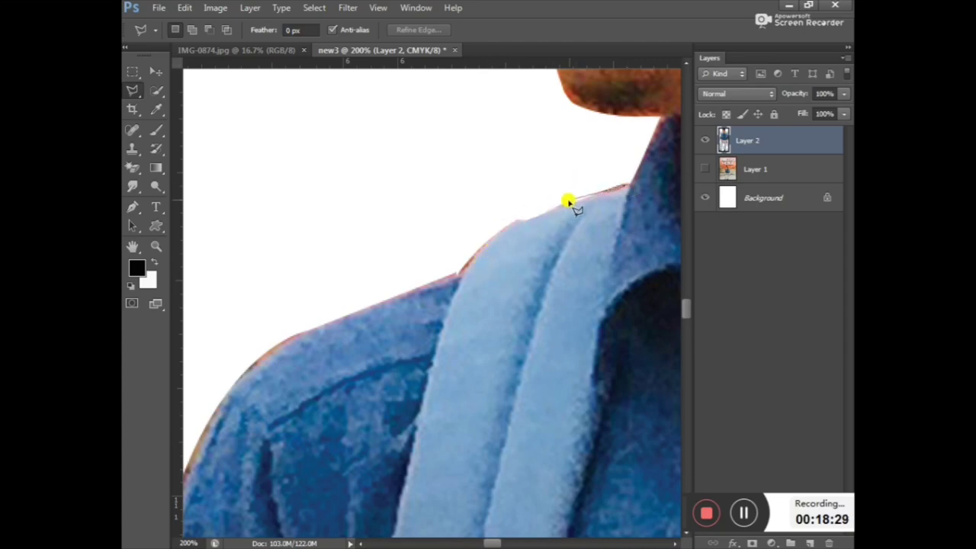
left_click(503, 225)
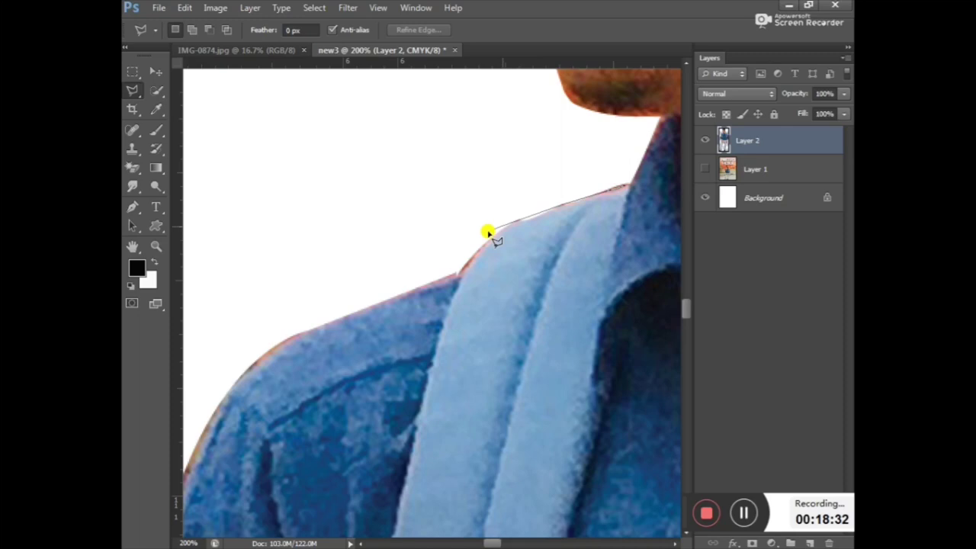
left_click(461, 272)
left_click(258, 351)
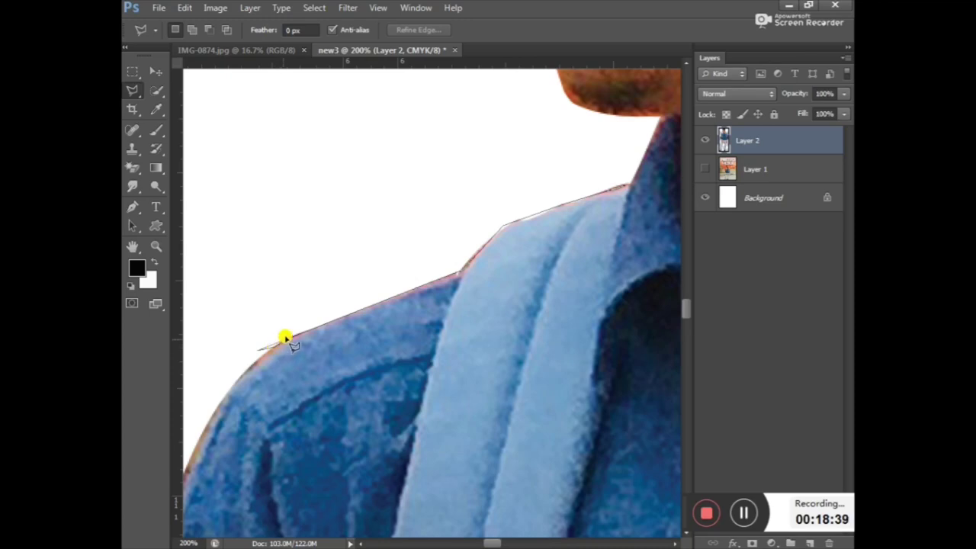
left_click(276, 328)
left_click(205, 395)
left_click(217, 404)
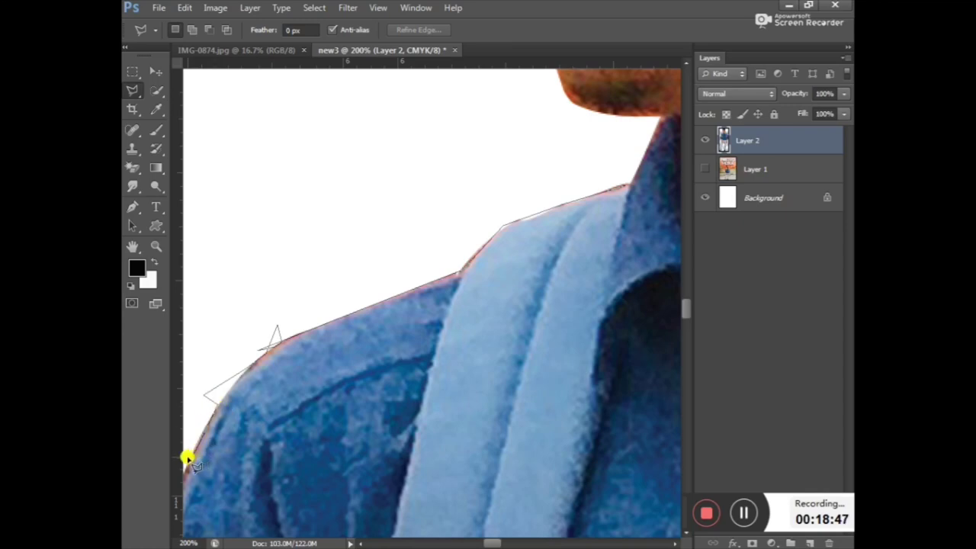
Pan down and extend the lasso selection along the sleeve edge to the hand.
left_click_drag(207, 425, 301, 167)
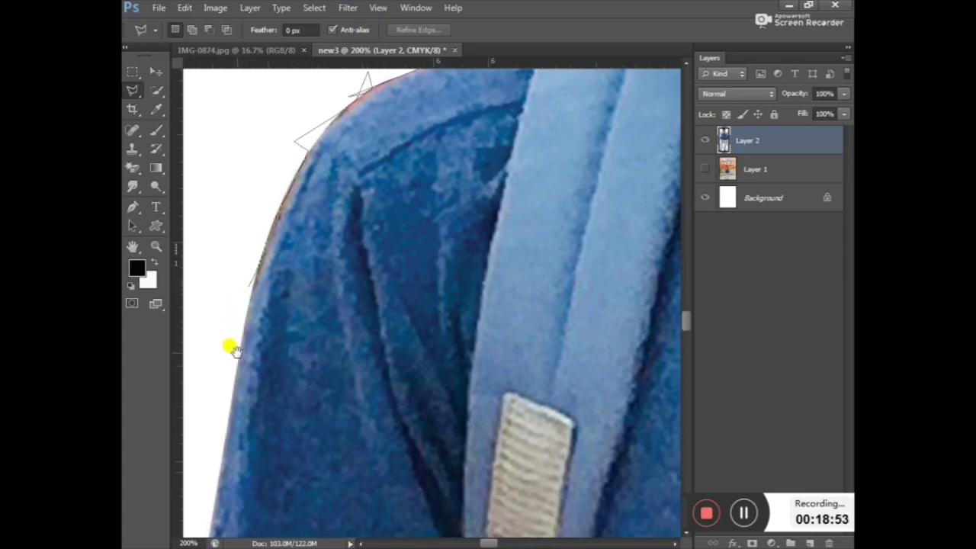
left_click_drag(228, 344, 255, 144)
left_click_drag(201, 338, 249, 299)
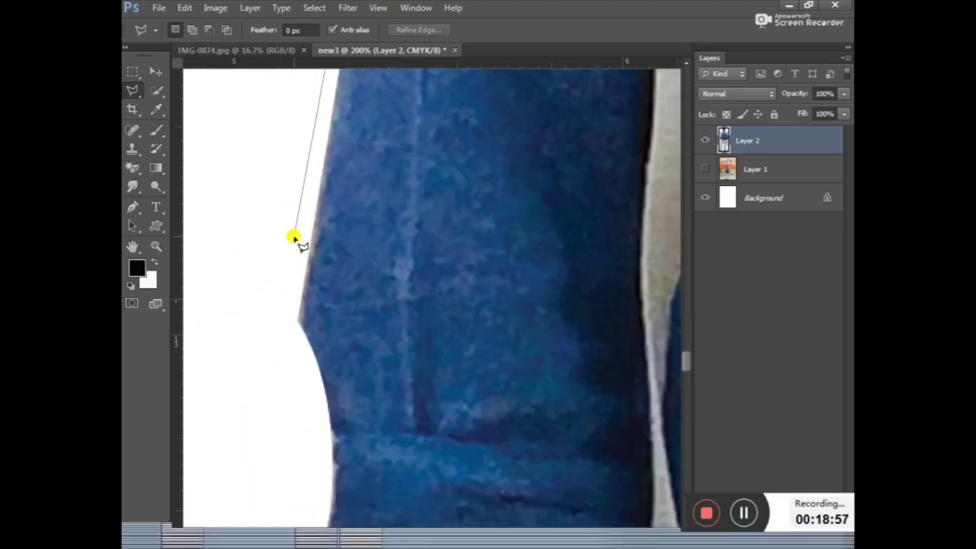
left_click(262, 377)
left_click(305, 445)
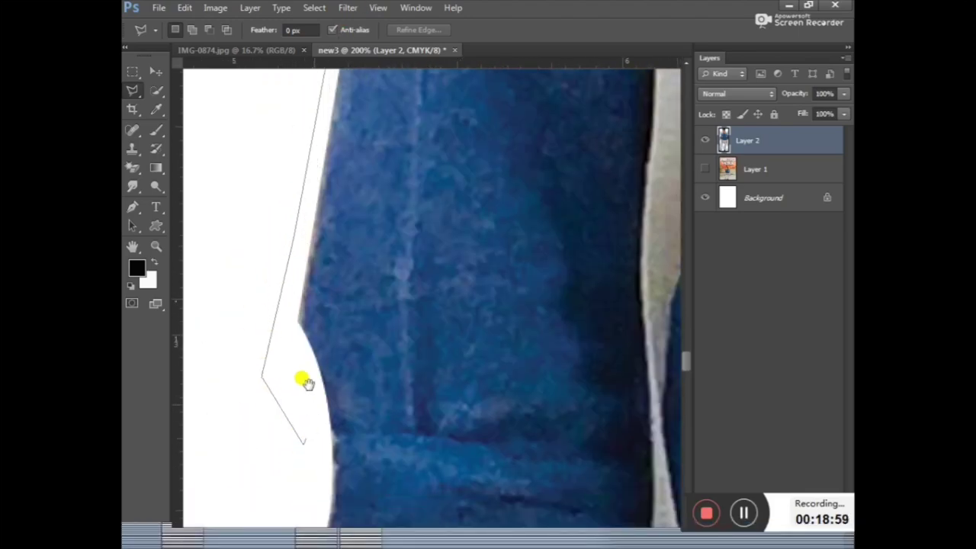
left_click_drag(305, 381, 296, 176)
mouse_move(305, 401)
left_mouse_down()
mouse_move(240, 159)
mouse_move(252, 92)
left_mouse_up()
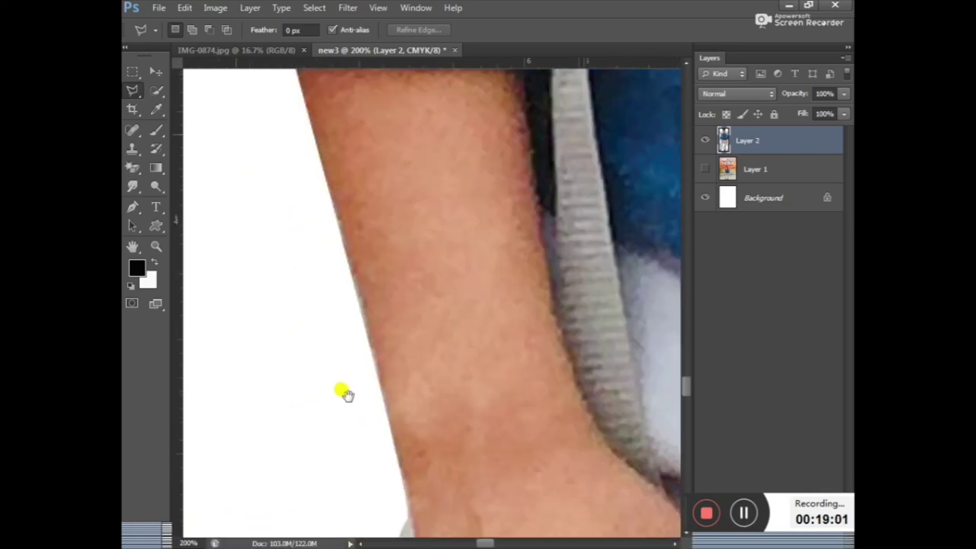
left_click_drag(343, 392, 298, 179)
left_click_drag(336, 252, 343, 196)
left_click_drag(332, 465, 323, 298)
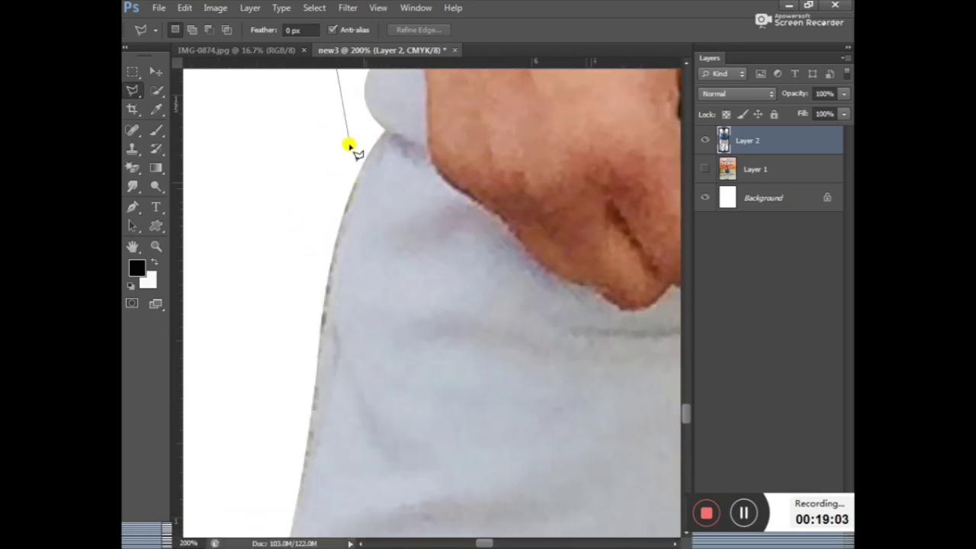
left_click(303, 148)
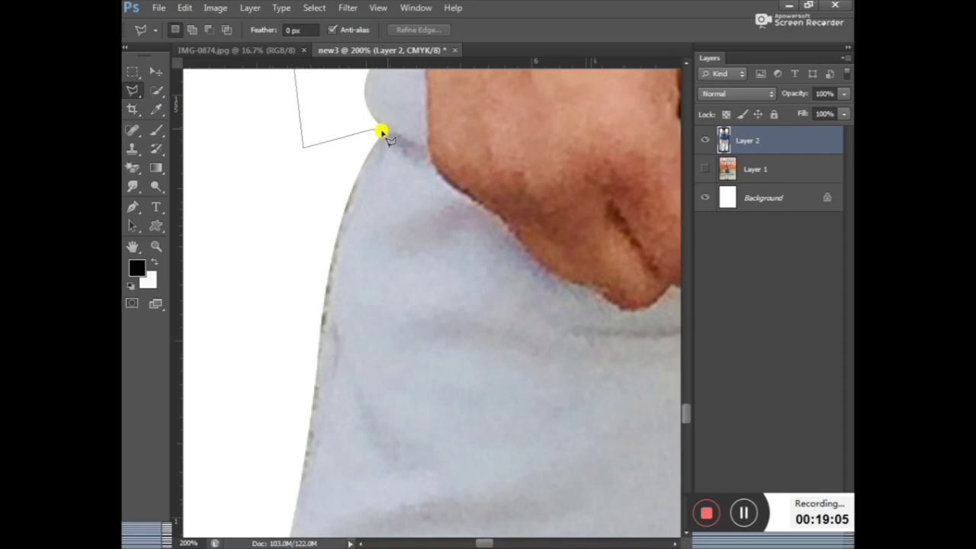
left_click(381, 131)
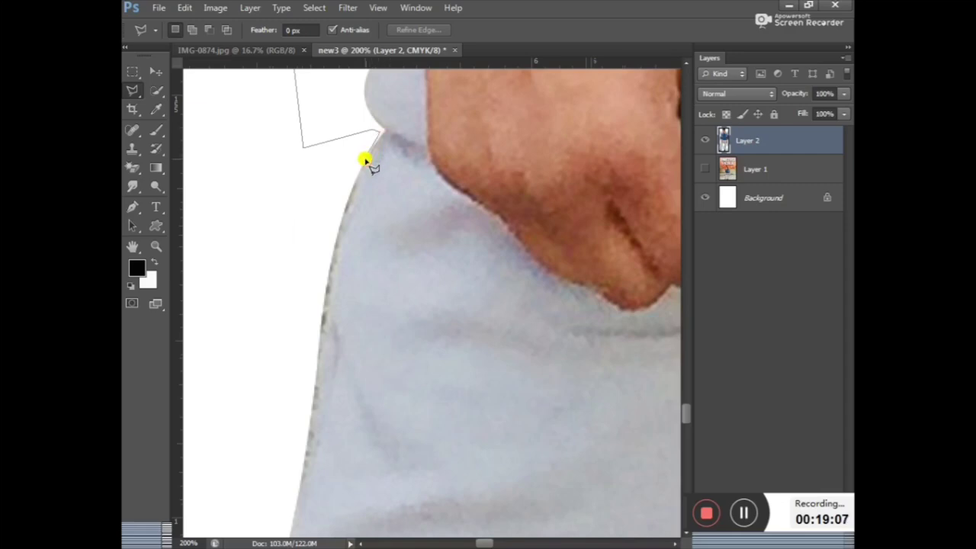
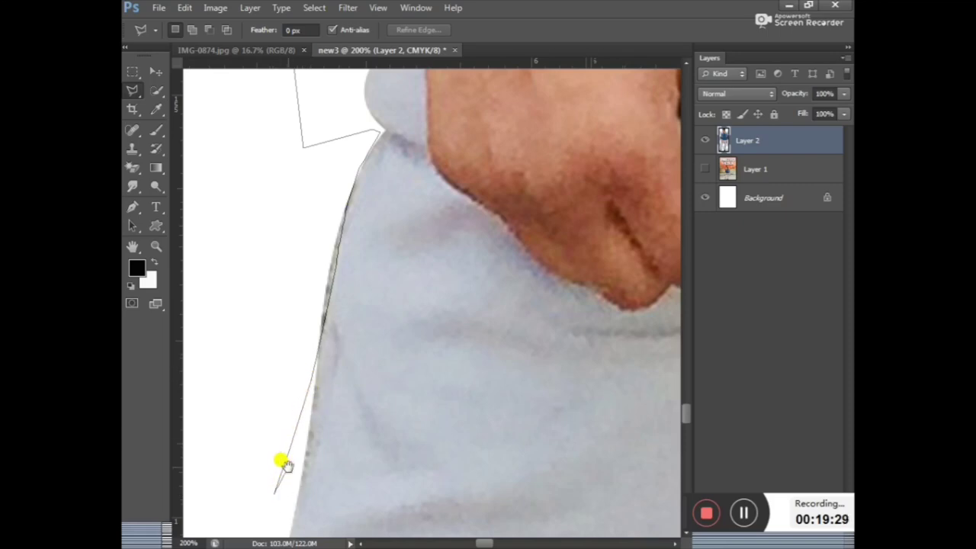
With the Polygonal Lasso, outline the background fringe down along the shirt sleeve edge.
left_click_drag(283, 429, 299, 130)
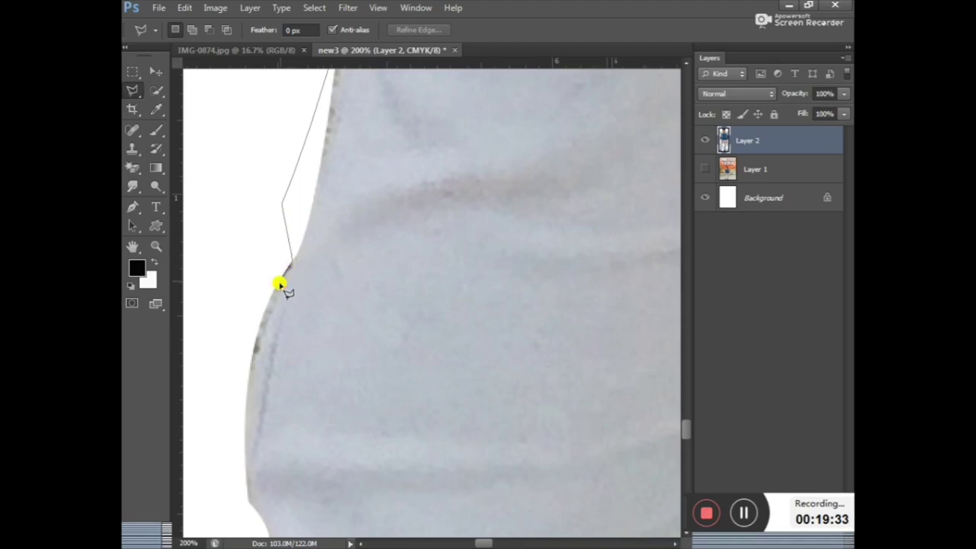
left_click(266, 311)
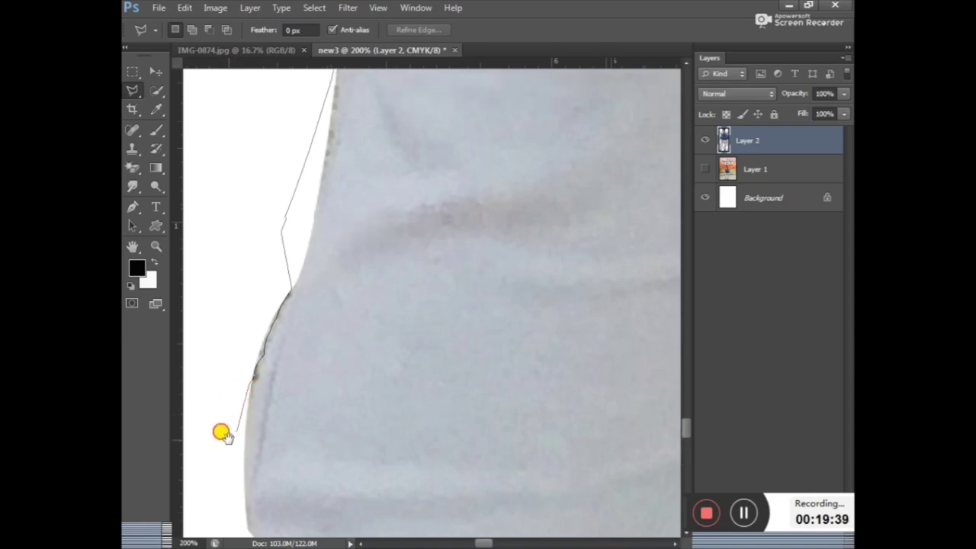
left_click(247, 140)
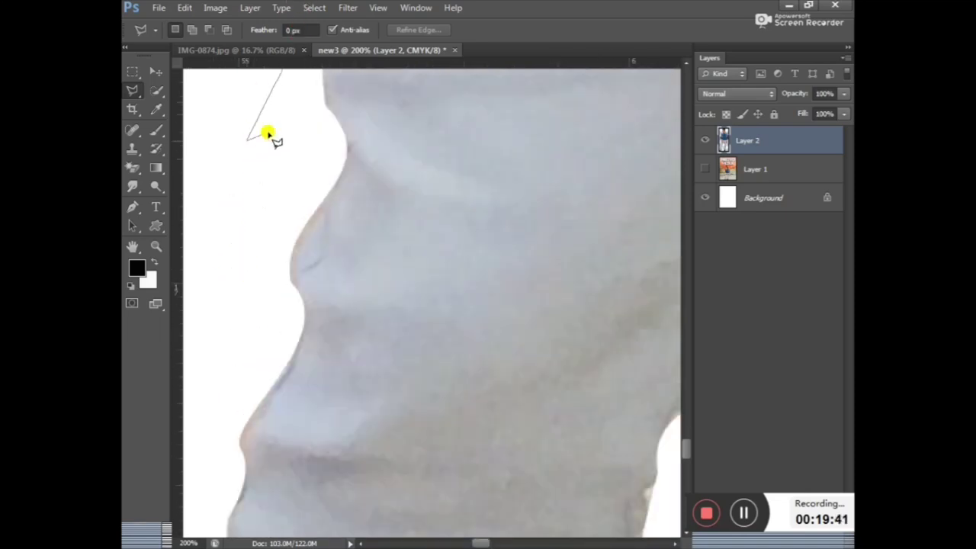
left_click(290, 130)
scroll(232, 358, "down", 5)
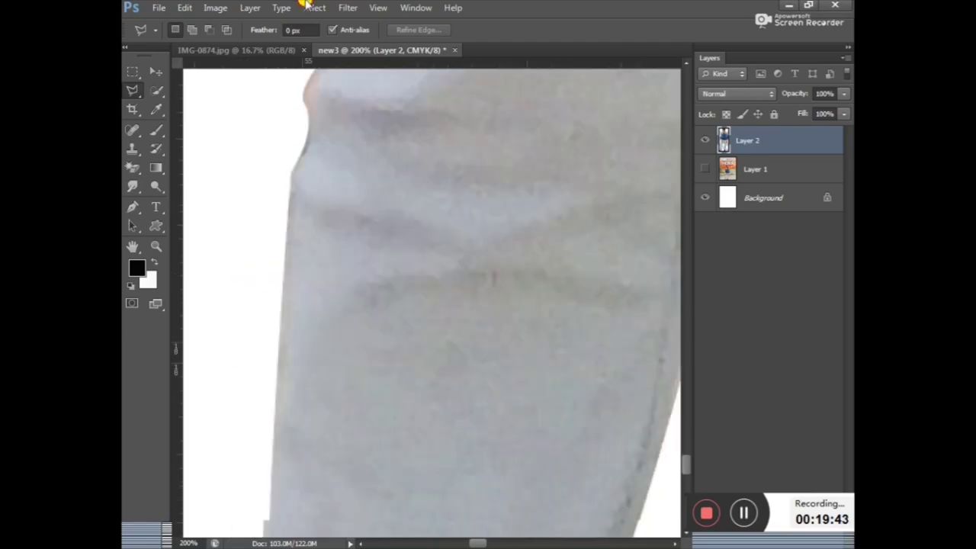
left_click(231, 294)
scroll(251, 186, "down", 3)
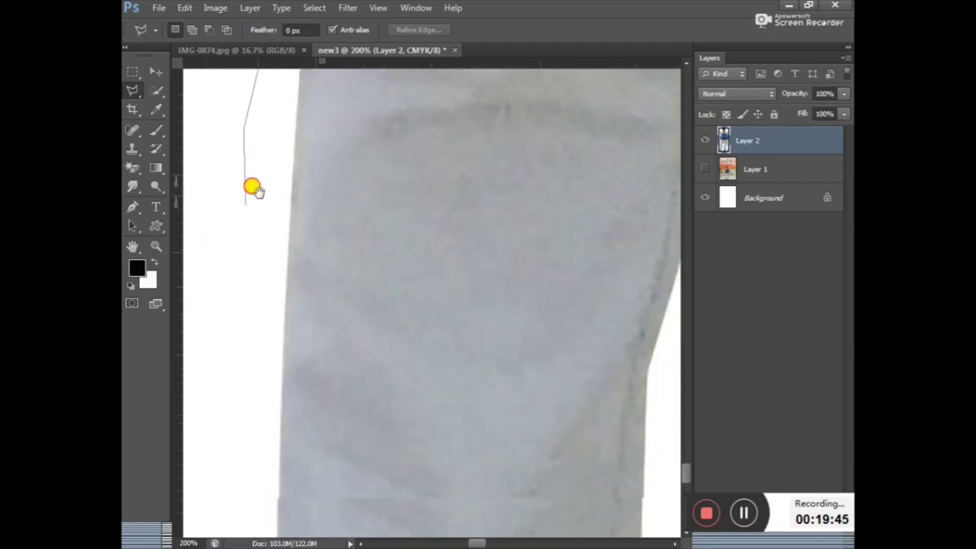
scroll(251, 195, "down", 2)
left_click(244, 334)
scroll(254, 156, "down", 3)
scroll(254, 156, "down", 3)
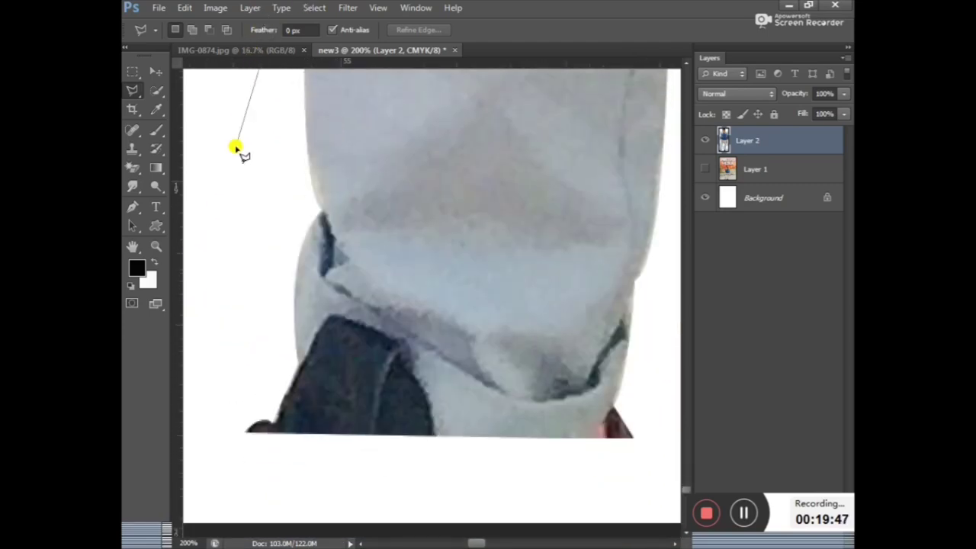
left_click(244, 136)
Continue the lasso up to the collar, close it, erase the fringe and deselect.
scroll(245, 229, "up", 2)
scroll(229, 244, "up", 3)
scroll(237, 229, "up", 3)
scroll(241, 252, "up", 2)
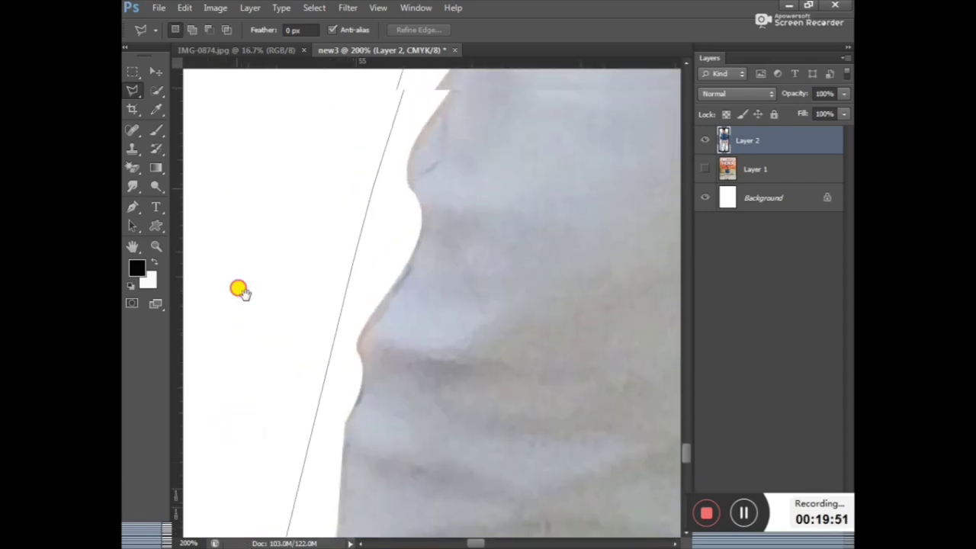
scroll(239, 450, "up", 3)
scroll(290, 222, "up", 2)
scroll(454, 303, "up", 2)
scroll(323, 166, "up", 2)
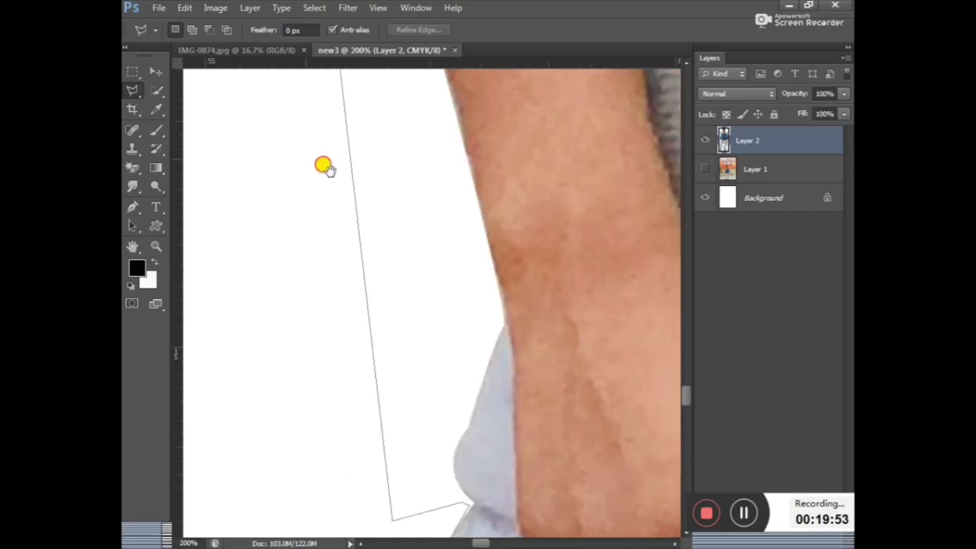
scroll(280, 453, "up", 3)
scroll(331, 501, "up", 3)
scroll(299, 264, "up", 3)
scroll(313, 229, "up", 3)
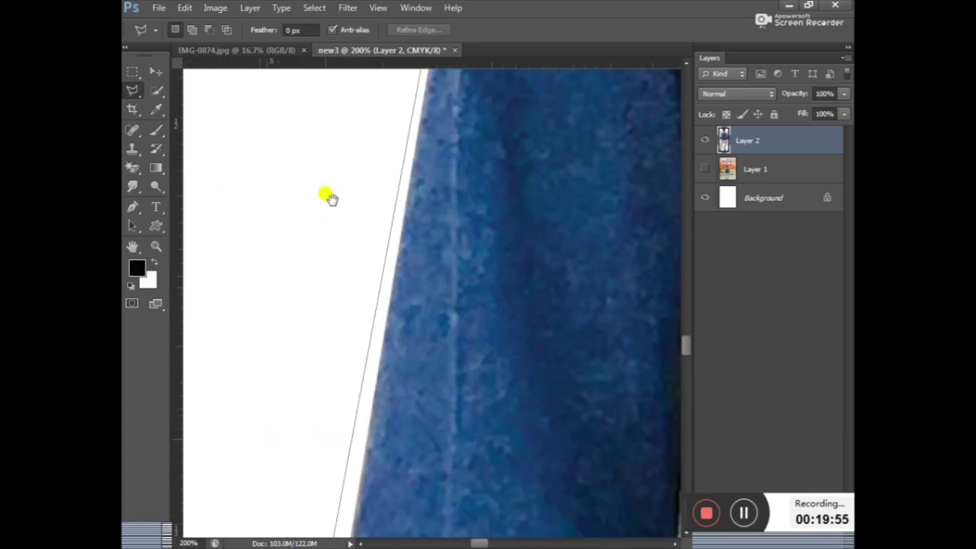
scroll(339, 179, "up", 3)
scroll(335, 290, "up", 3)
scroll(320, 377, "up", 2)
scroll(320, 377, "up", 3)
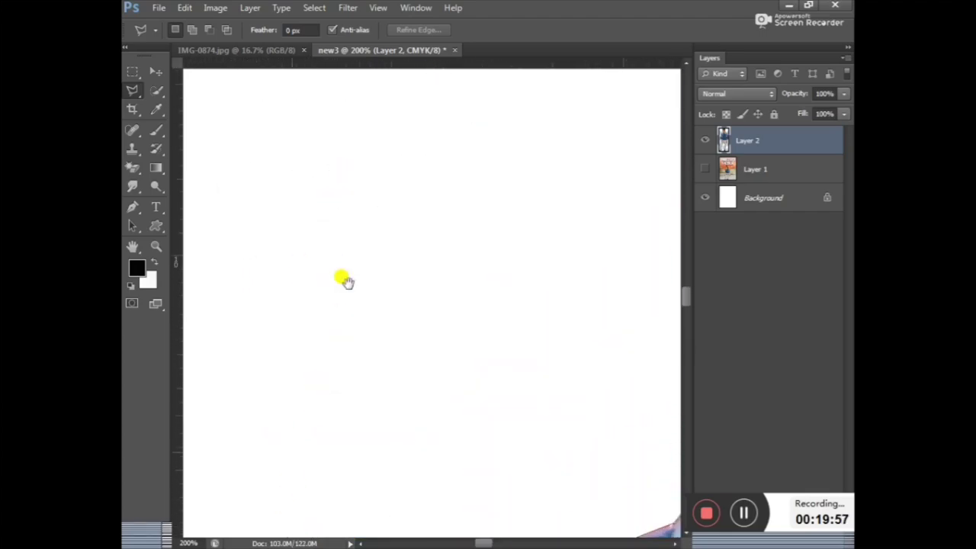
scroll(343, 279, "up", 3)
scroll(348, 224, "up", 3)
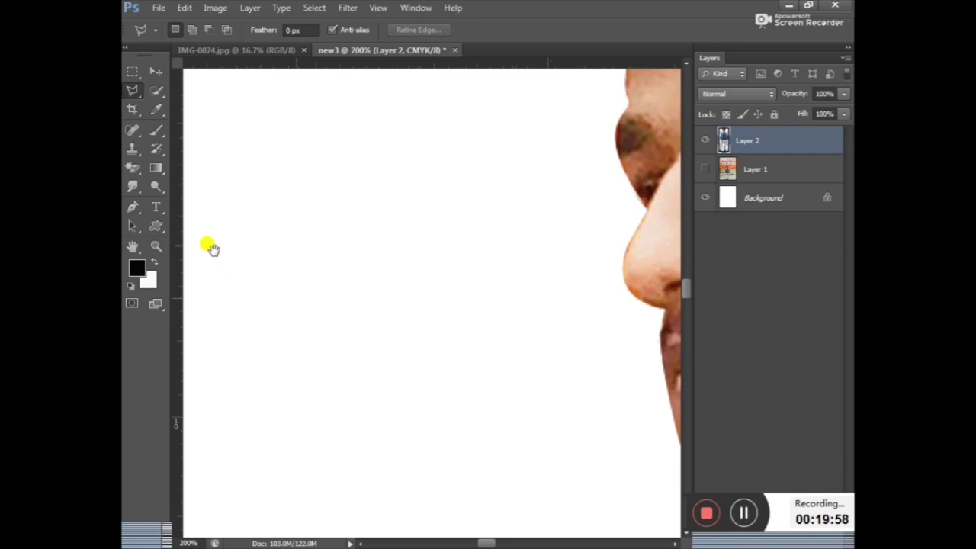
left_click(206, 178)
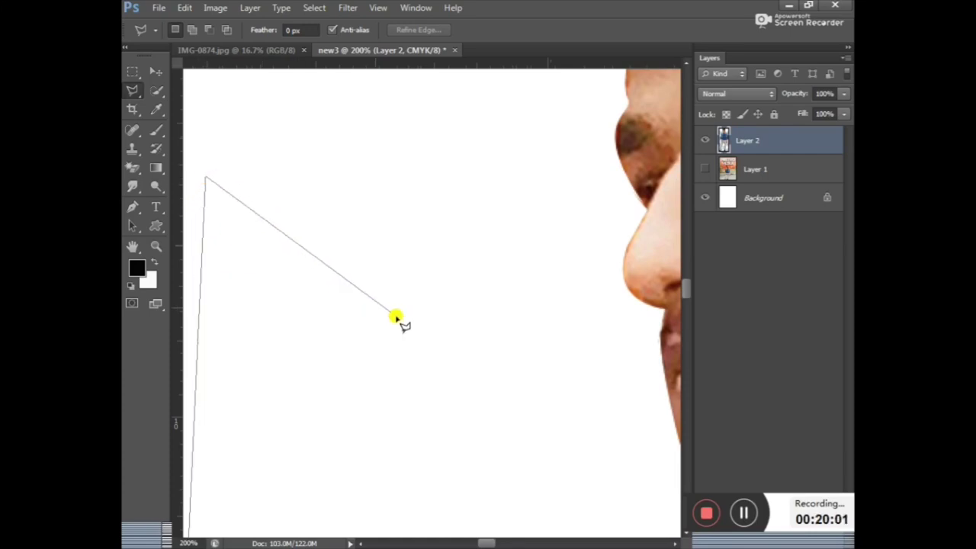
mouse_move(390, 331)
left_mouse_down()
mouse_move(283, 118)
mouse_move(150, 79)
left_mouse_up()
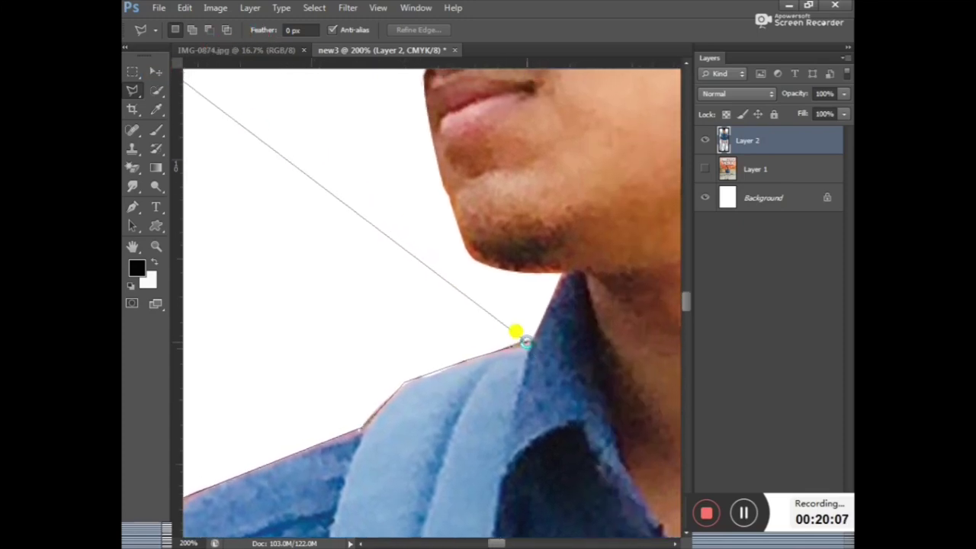
double_click(519, 336)
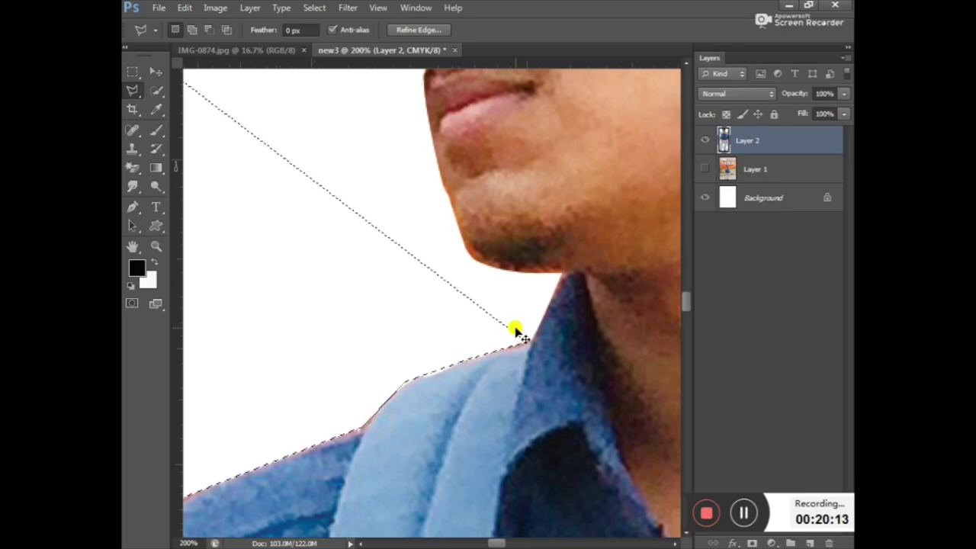
key("ctrl+d")
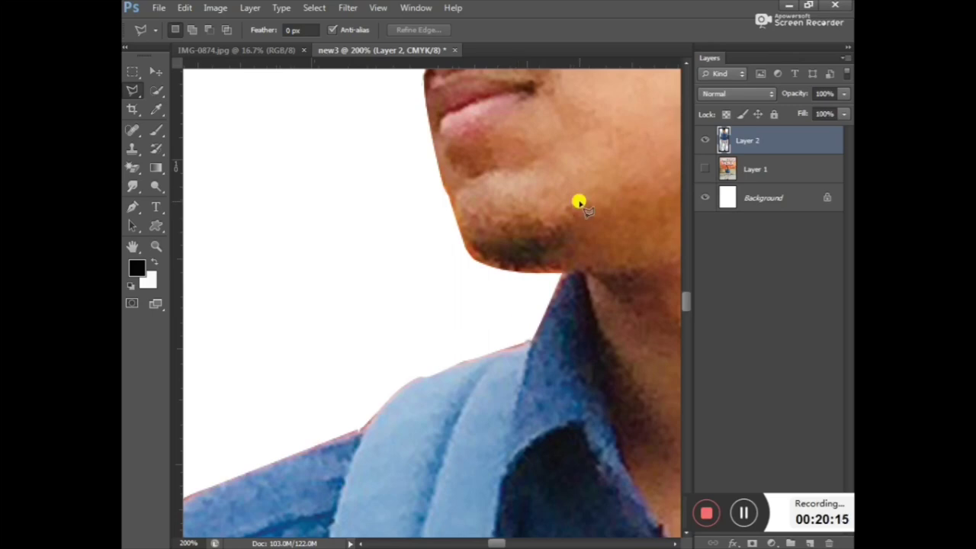
key("ctrl+minus")
key("ctrl+minus")
key("ctrl+minus")
key("ctrl+minus")
key("ctrl+minus")
key("ctrl+minus")
key("ctrl+minus")
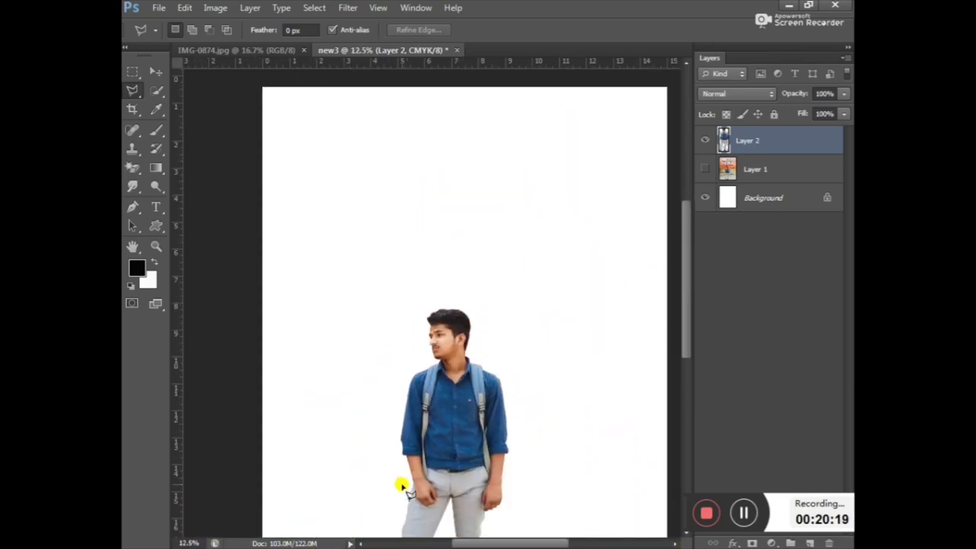
scroll(402, 486, "down", 2)
scroll(402, 485, "down", 2)
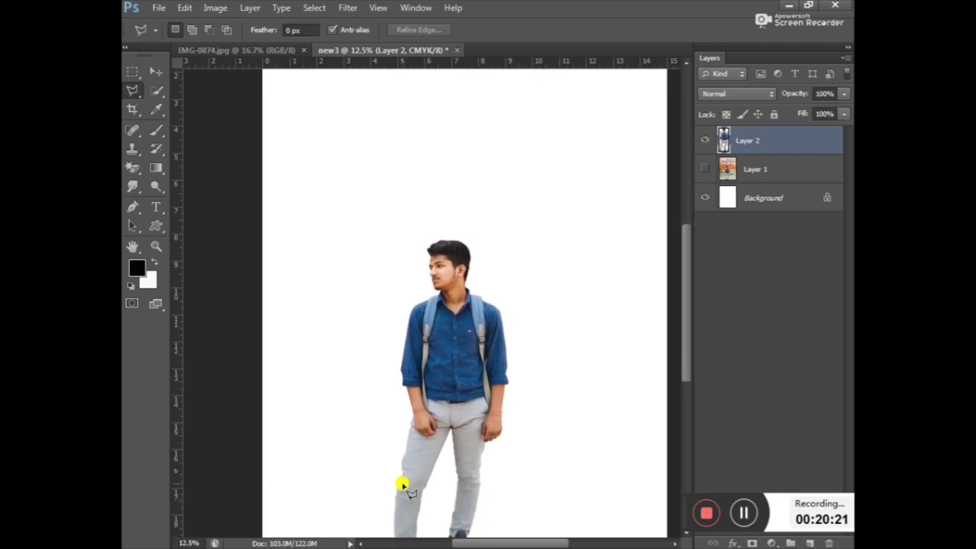
key("ctrl+plus")
key("ctrl+plus")
key("ctrl+plus")
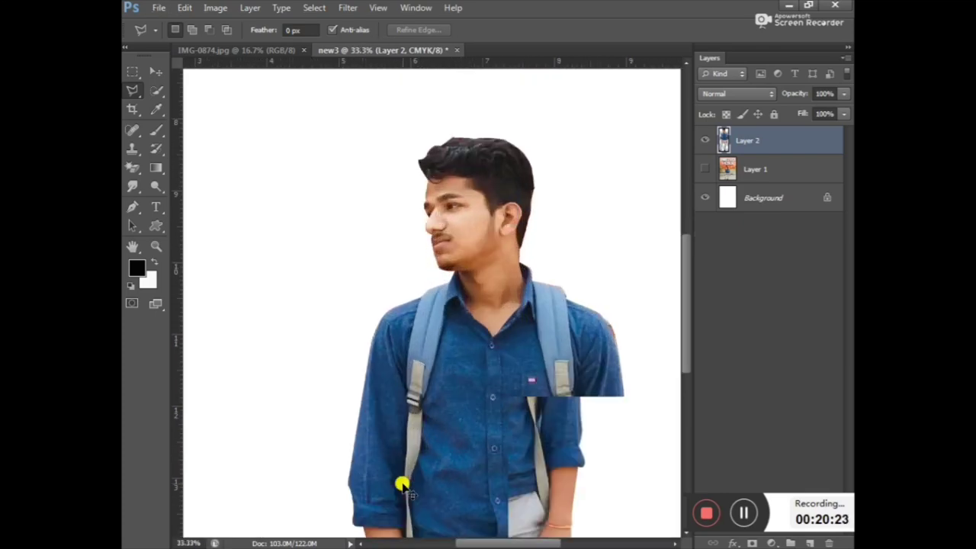
scroll(392, 387, "down", 3)
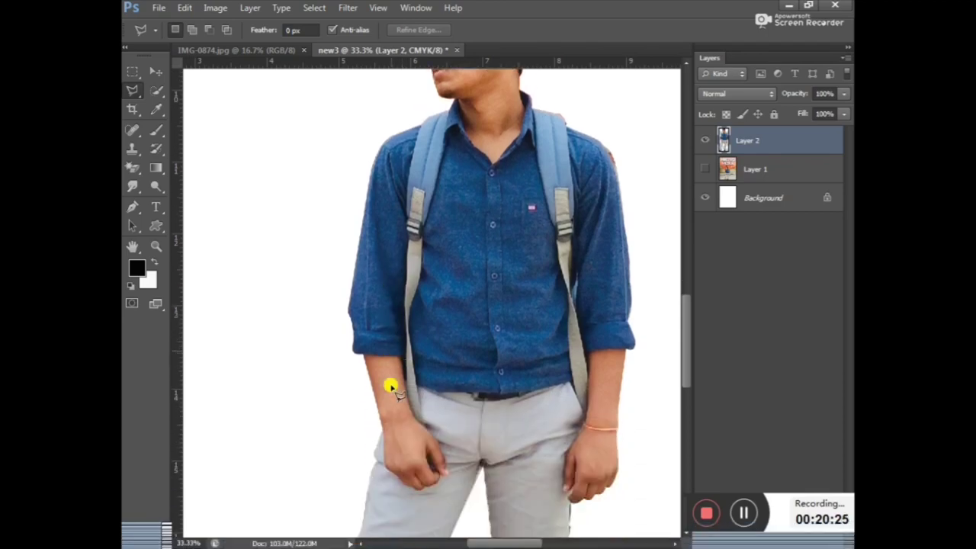
scroll(391, 387, "down", 3)
scroll(389, 389, "down", 4)
scroll(380, 393, "down", 1)
scroll(373, 385, "up", 1)
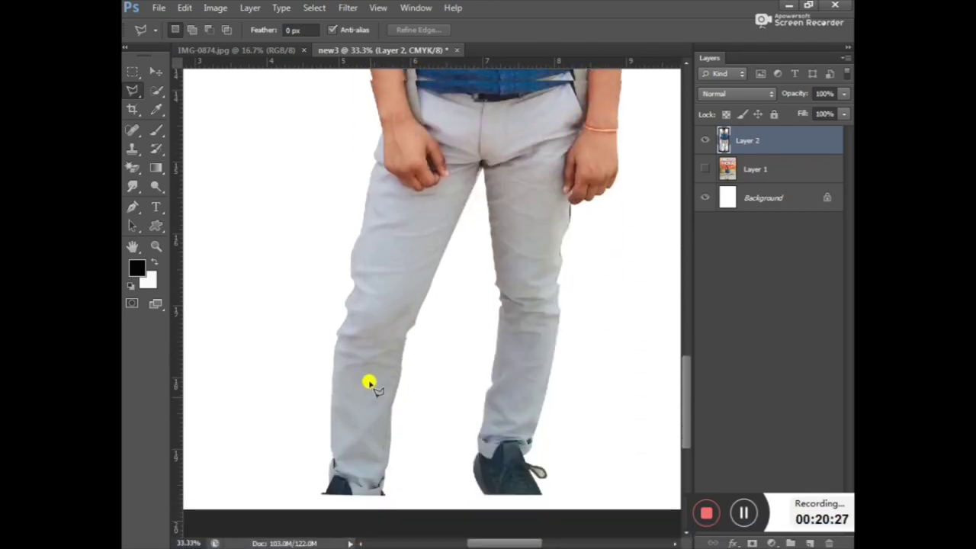
scroll(373, 366, "up", 3)
scroll(385, 320, "up", 3)
scroll(427, 259, "up", 3)
scroll(636, 299, "up", 1)
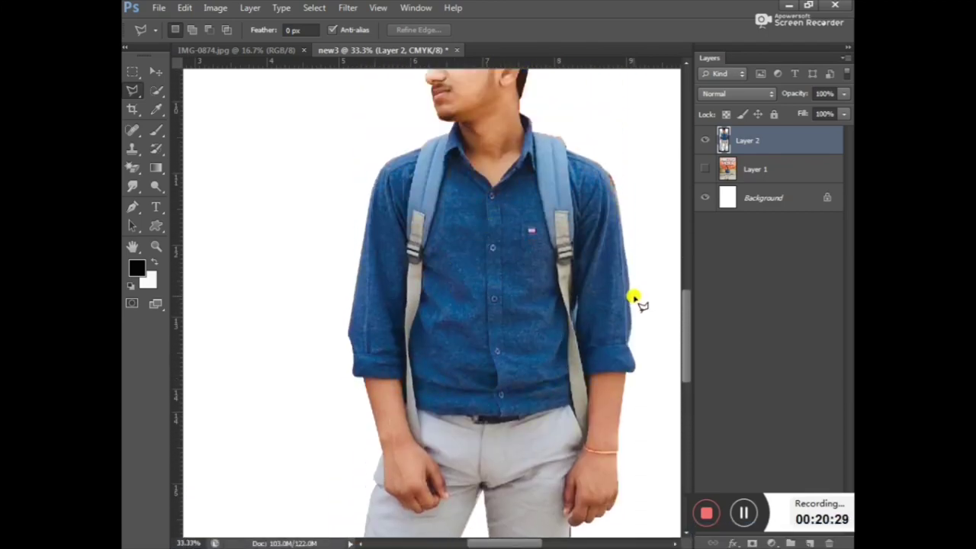
scroll(484, 514, "up", 3)
left_click_drag(493, 540, 507, 517)
scroll(564, 290, "up", 2)
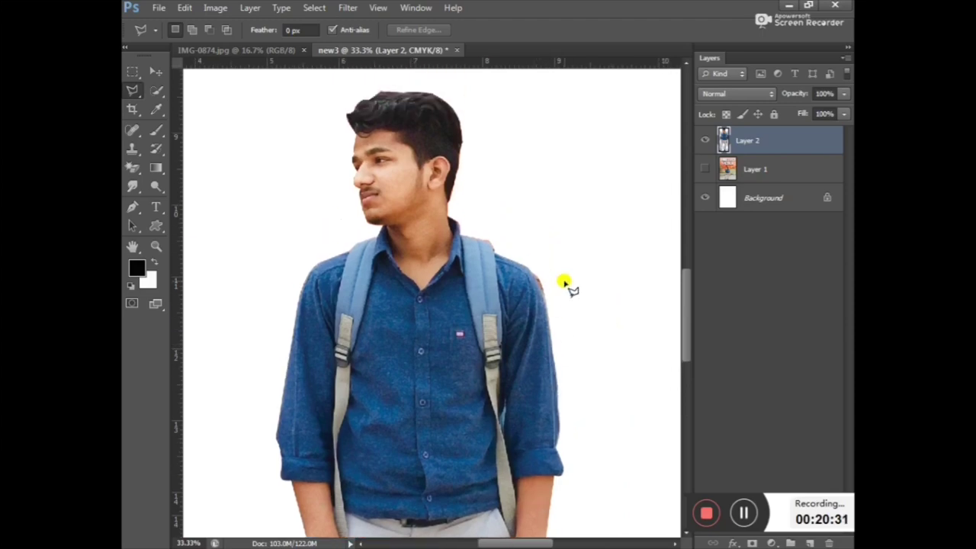
scroll(549, 293, "up", 1)
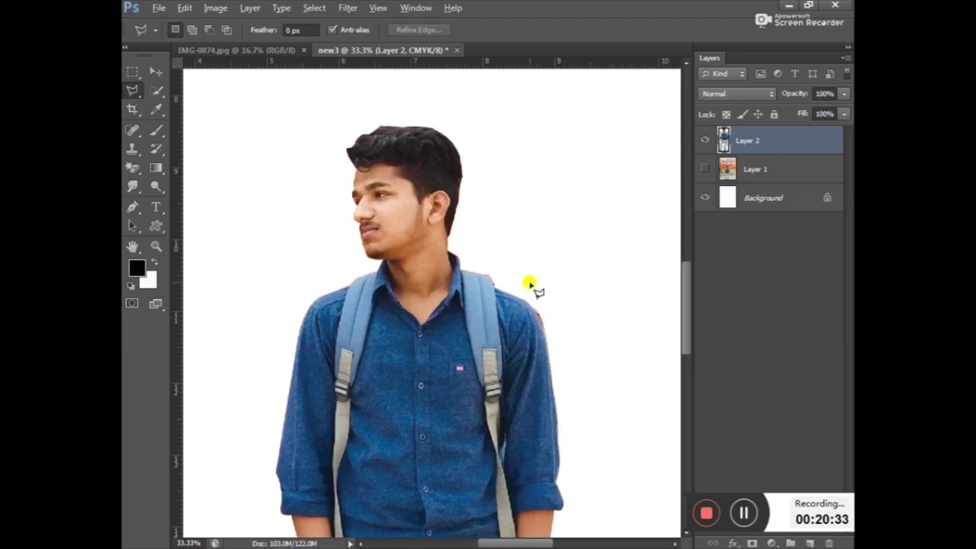
scroll(530, 284, "up", 2)
scroll(478, 294, "up", 2)
scroll(447, 285, "up", 2)
scroll(420, 251, "up", 1)
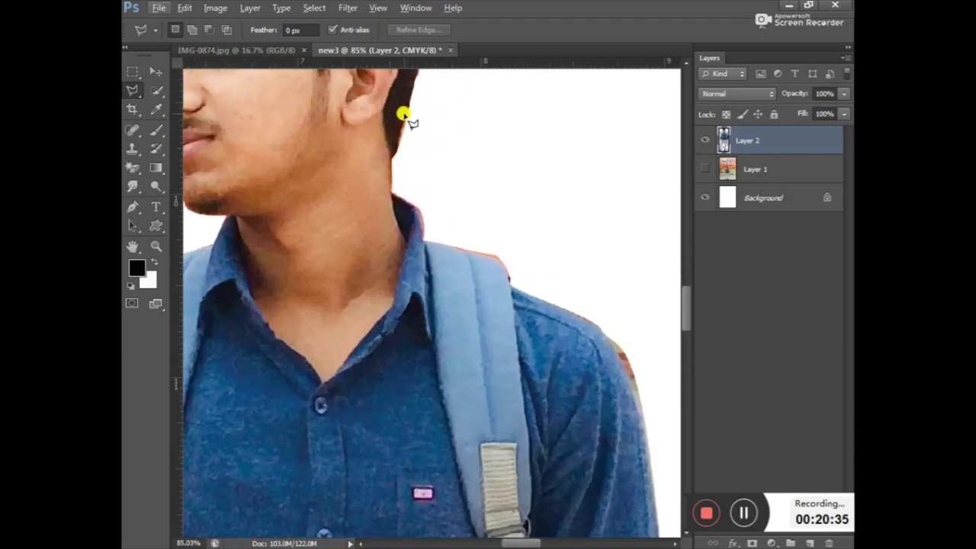
scroll(427, 99, "up", 1)
scroll(430, 101, "down", 2)
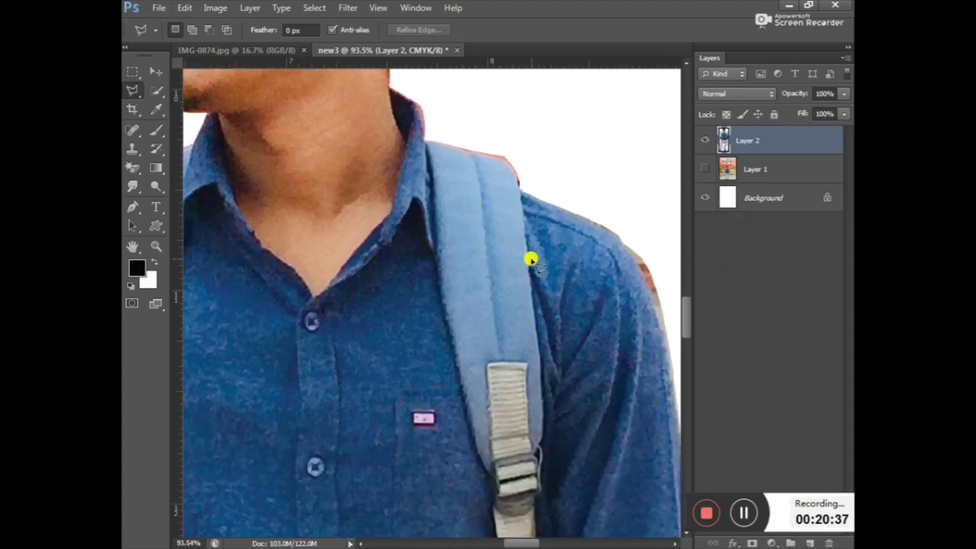
scroll(504, 236, "up", 3)
scroll(466, 202, "up", 4)
scroll(427, 206, "up", 1)
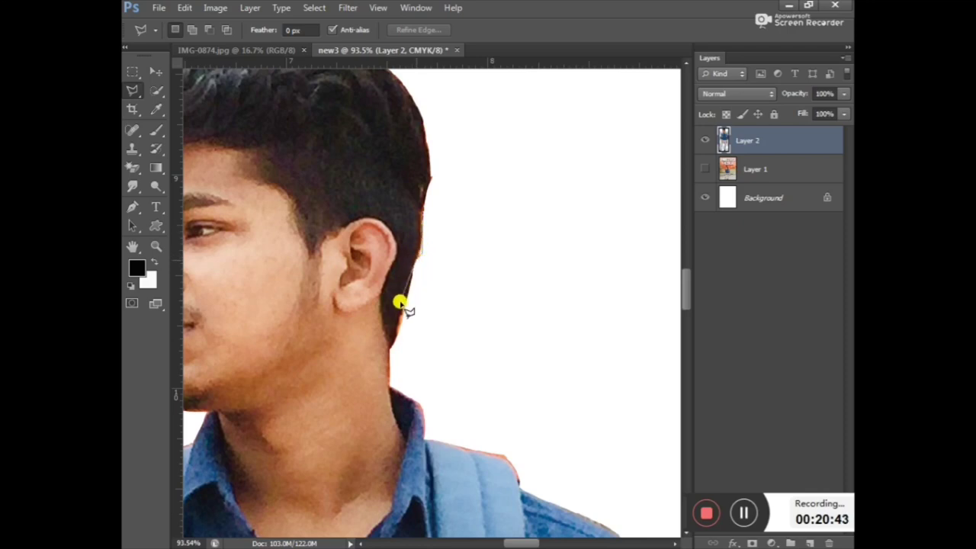
left_click(391, 353)
left_click(456, 321)
left_click(504, 228)
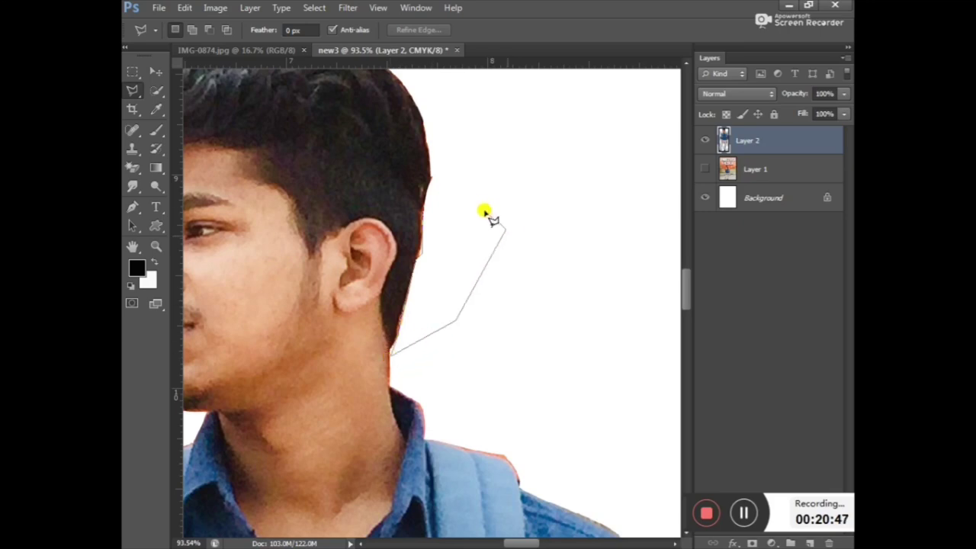
double_click(426, 188)
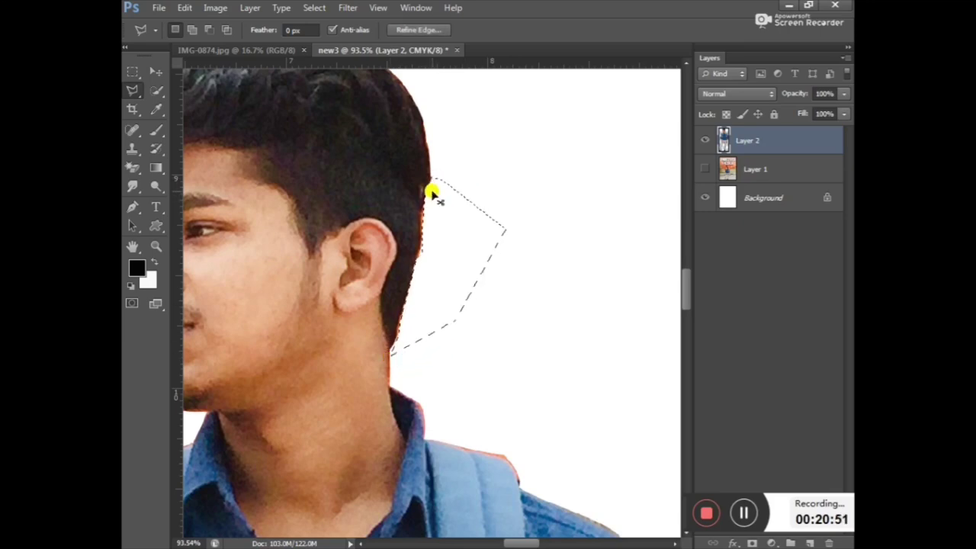
key("Delete")
key("ctrl+d")
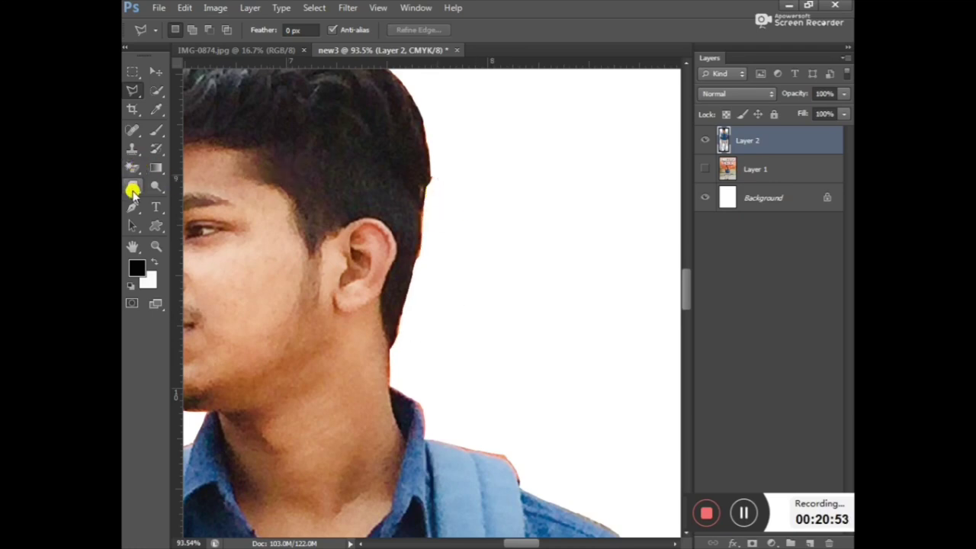
With the Pen tool in Path mode, trace from below the ear down the neck to the shoulder.
left_click(132, 207)
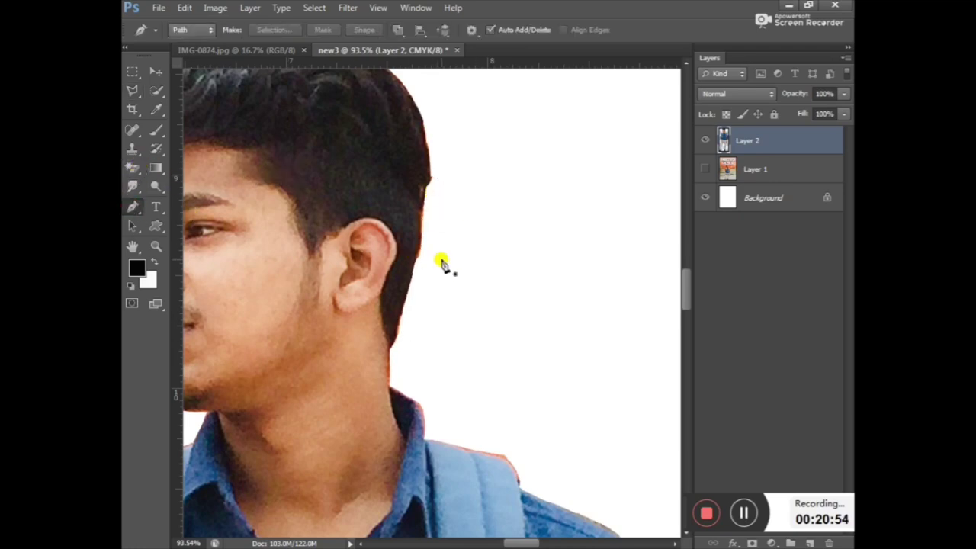
left_click(387, 349)
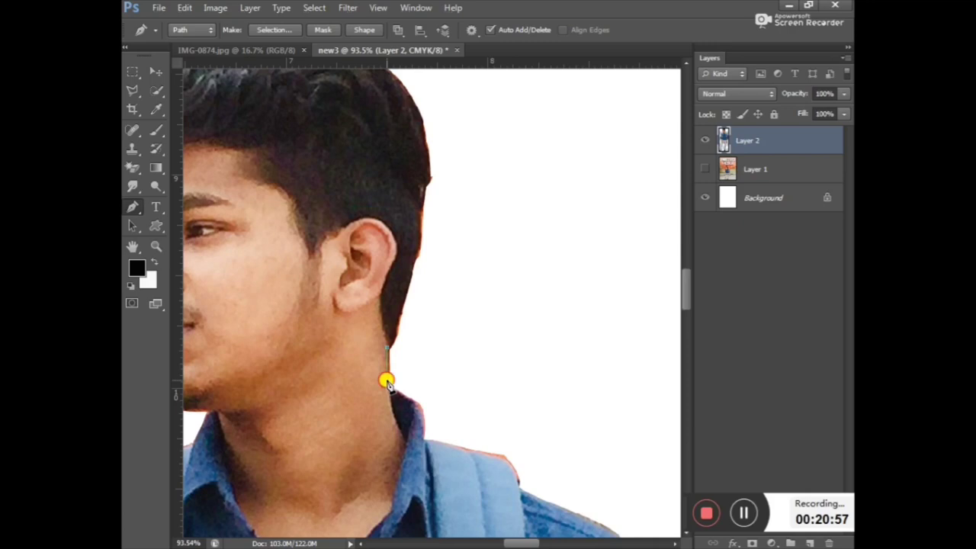
left_click(419, 414)
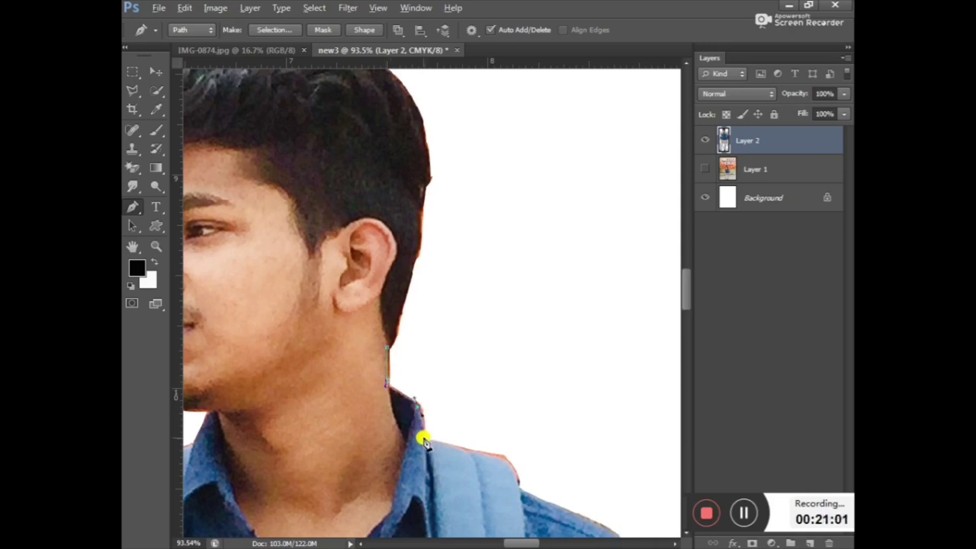
left_click(423, 440)
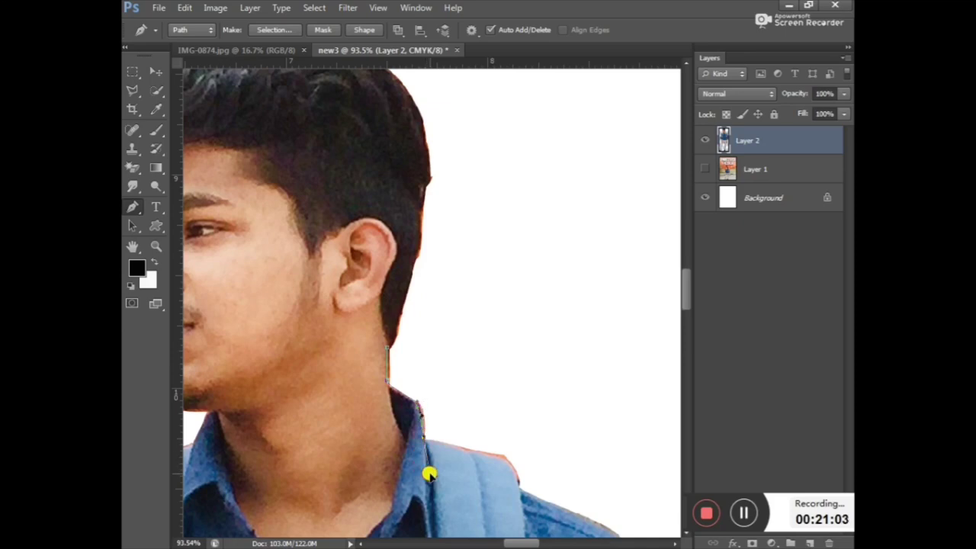
left_click(504, 459)
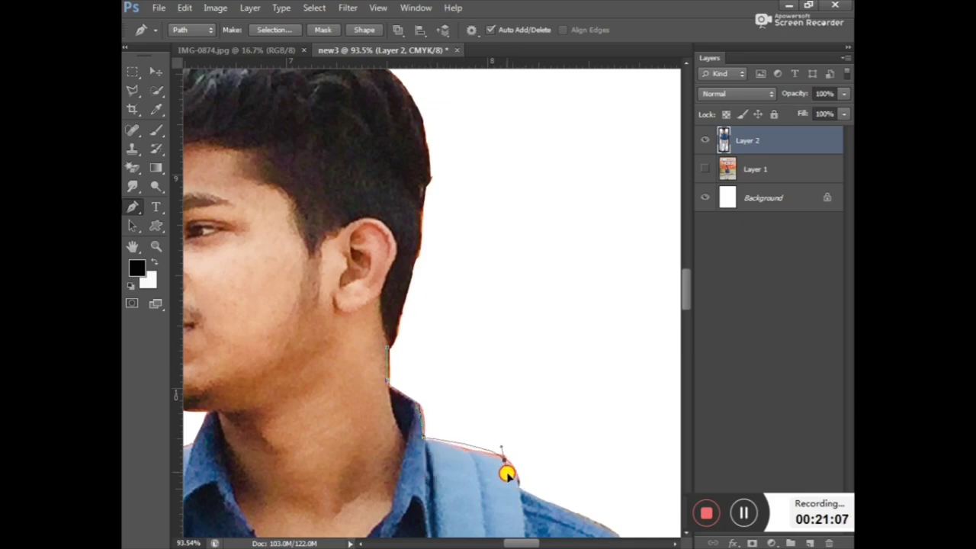
Curve the path out into the white, close it, and load it as a selection, cancelling the save prompt.
left_click_drag(526, 467, 527, 467)
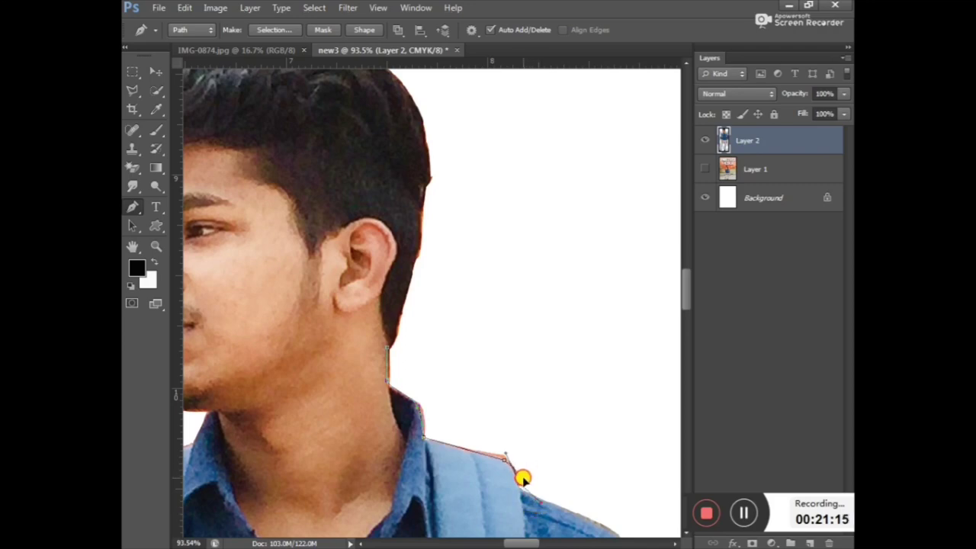
left_click_drag(563, 411, 473, 333)
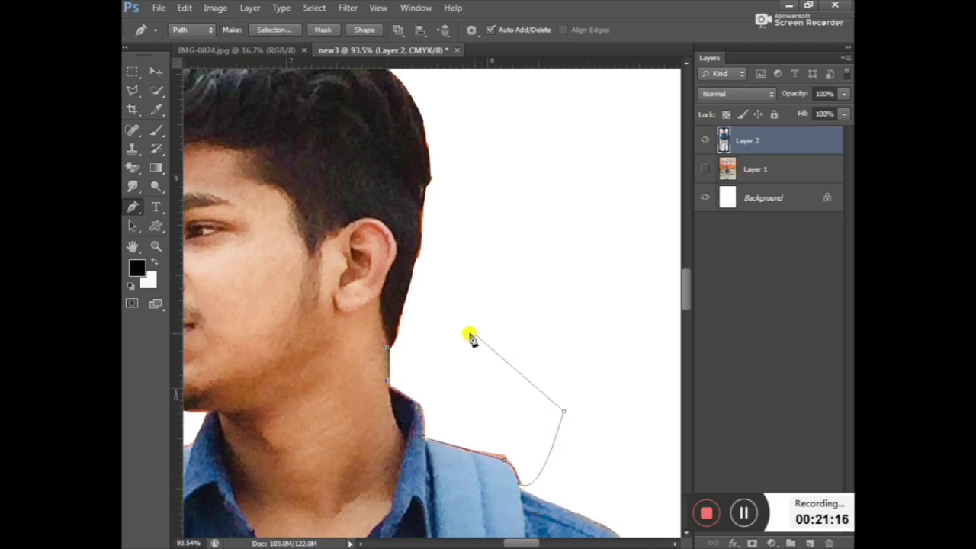
left_click(388, 350)
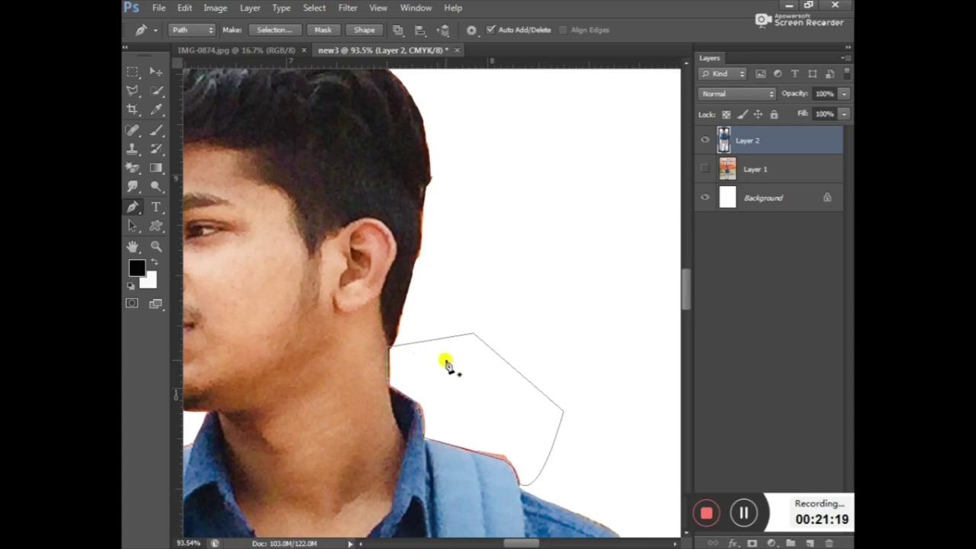
key("ctrl+Return")
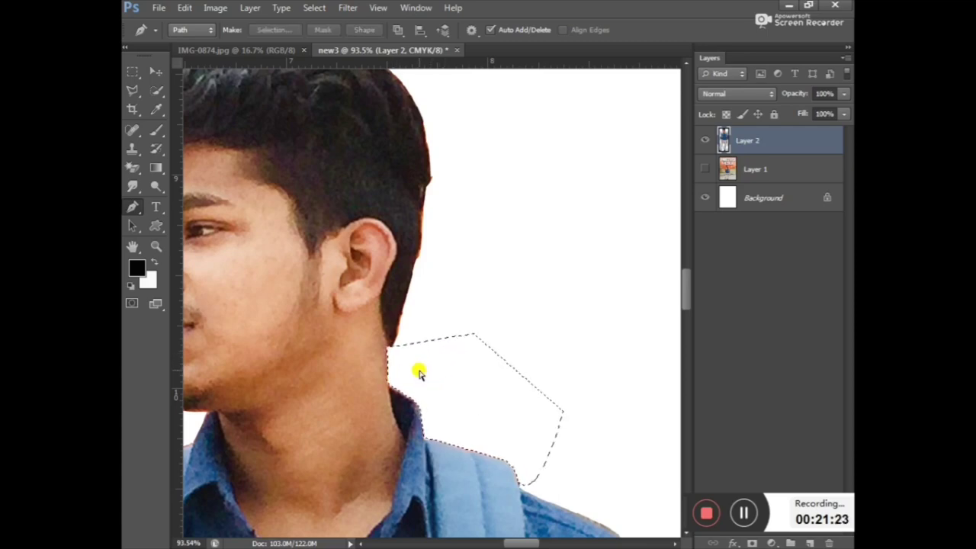
key("ctrl+s")
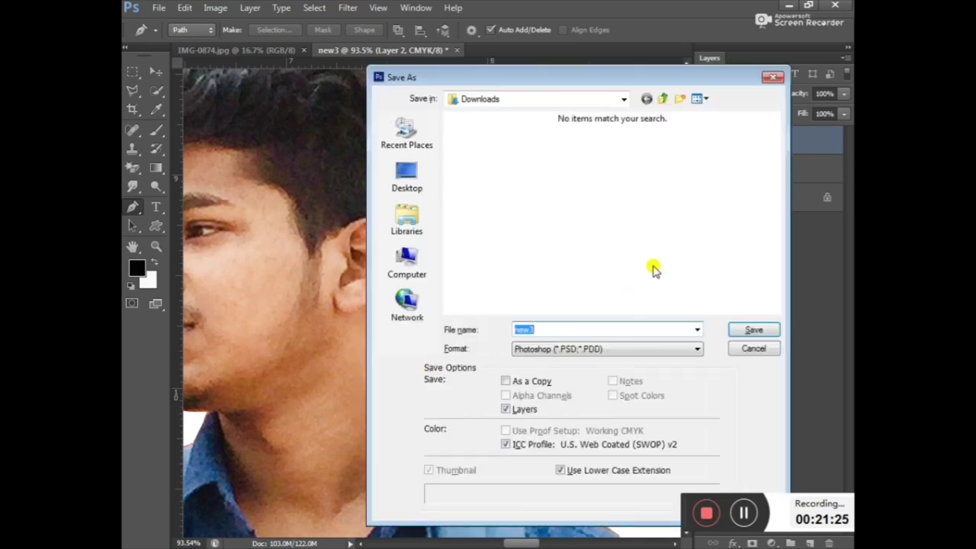
left_click(754, 349)
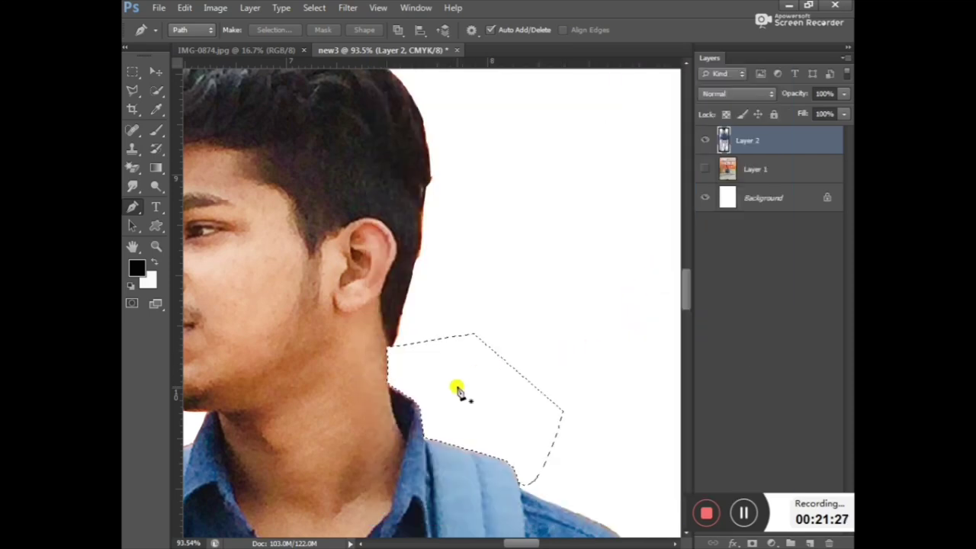
Pen-trace a new path from the top of the shoulder down its outer edge.
scroll(457, 392, "down", 5)
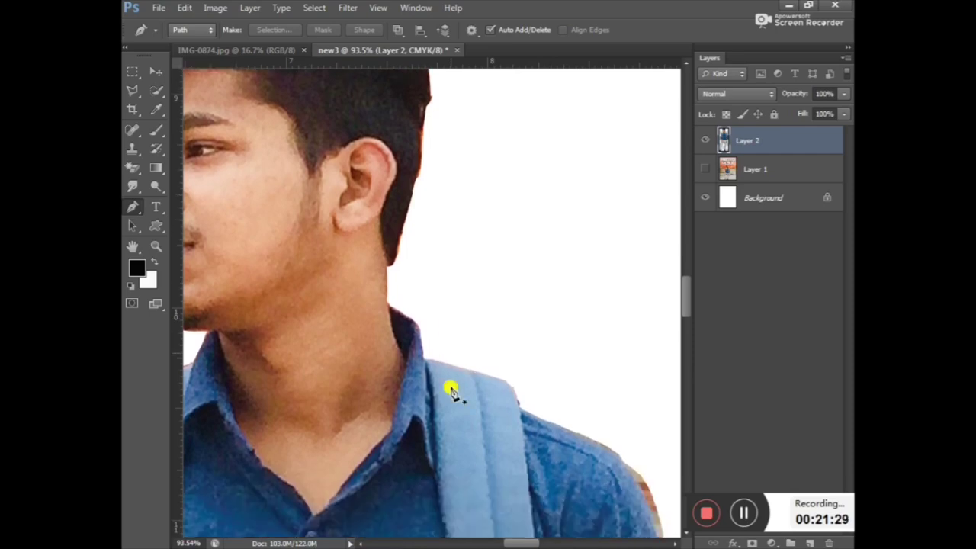
left_click_drag(683, 307, 687, 310)
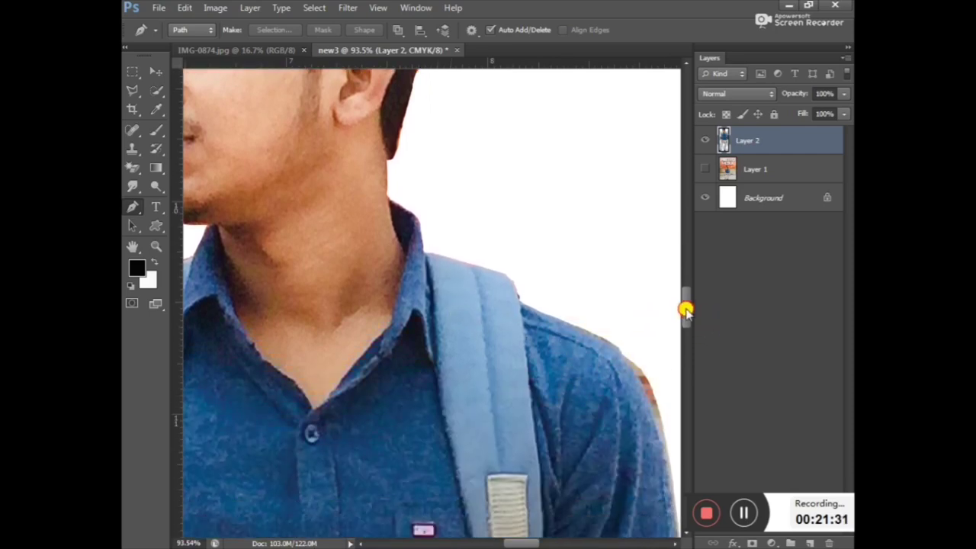
left_click_drag(523, 540, 531, 543)
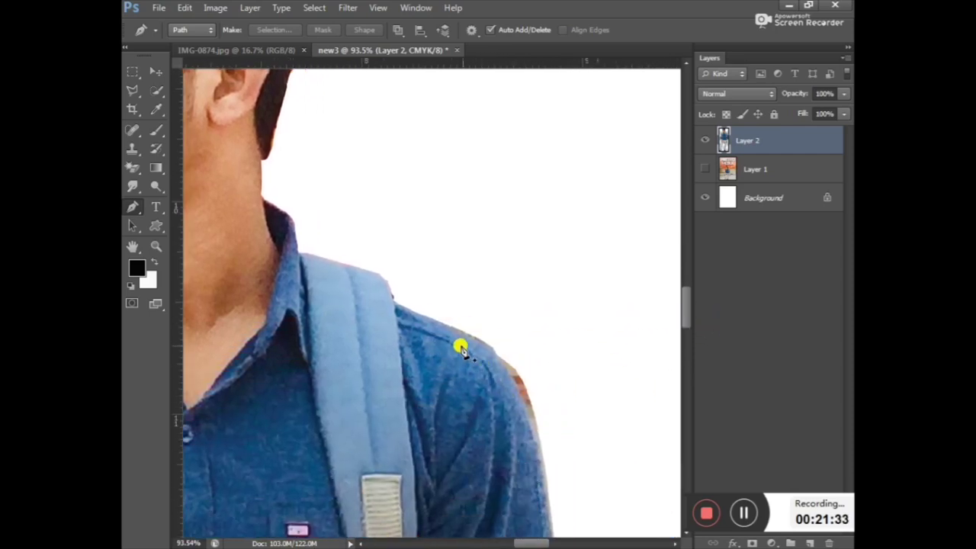
left_click(448, 326)
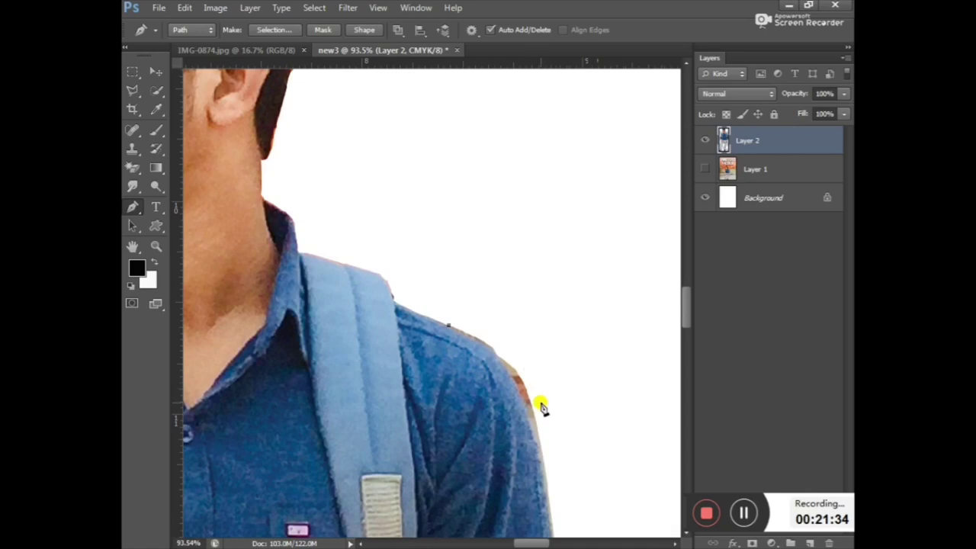
left_click(544, 483)
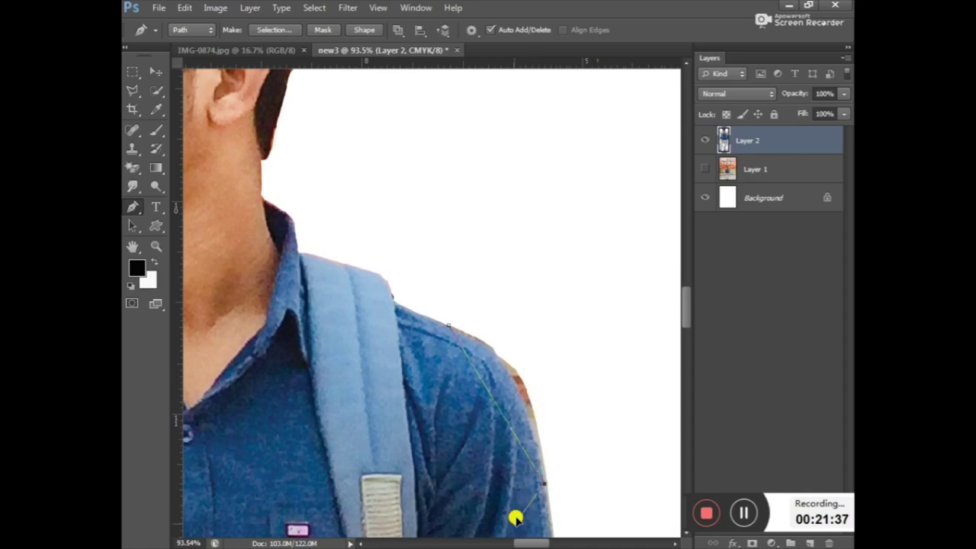
key("ctrl+z")
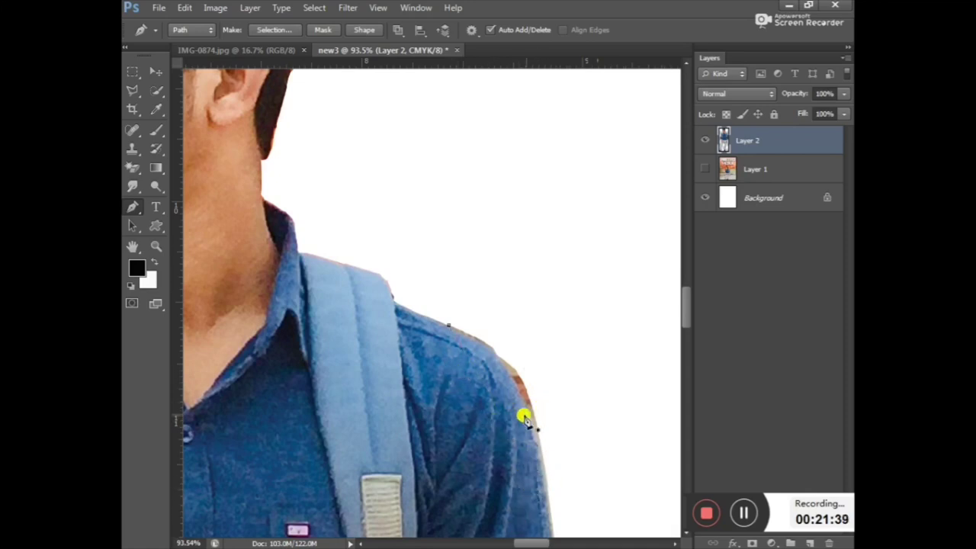
left_click(543, 467)
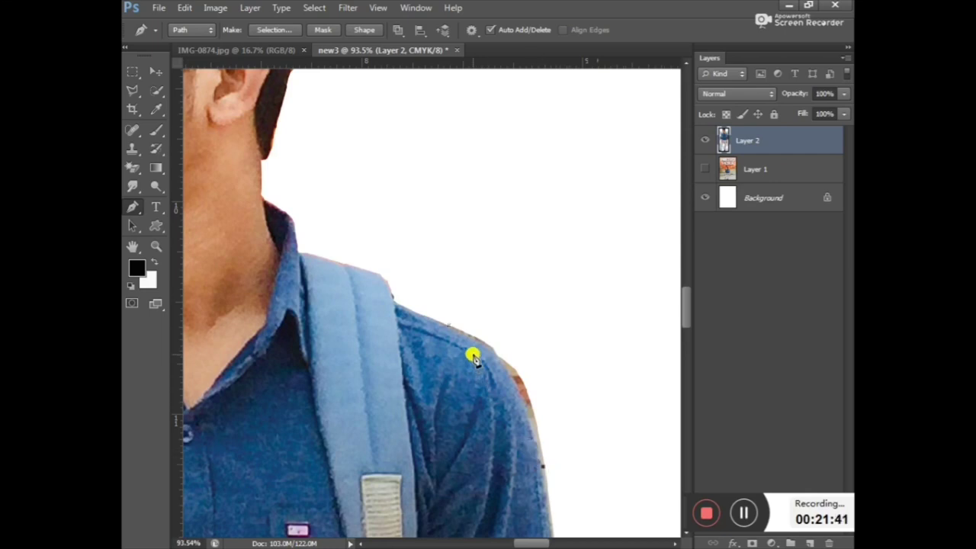
mouse_move(450, 328)
left_mouse_down()
mouse_move(400, 387)
mouse_move(383, 317)
mouse_move(379, 325)
left_mouse_up()
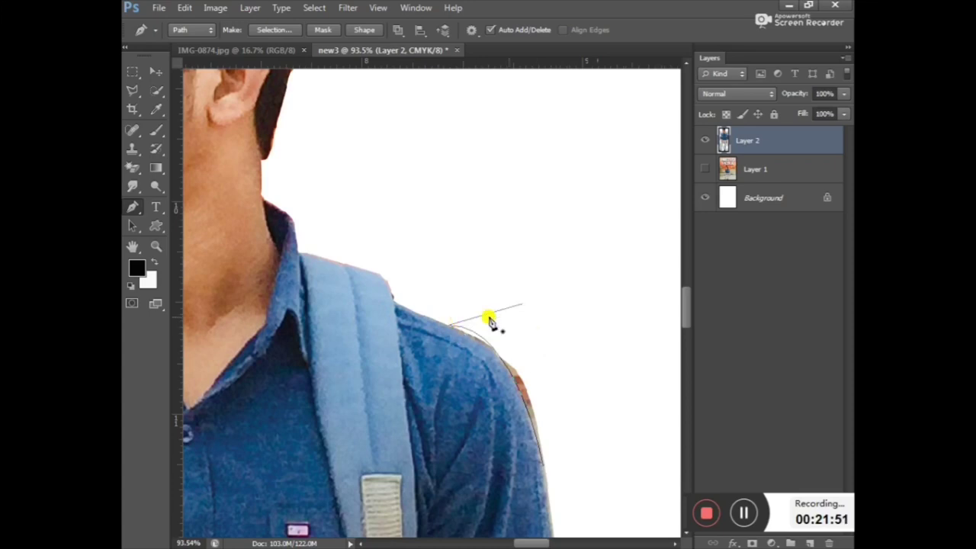
Close the path through the white background, delete the reddish fringe inside, and deselect.
left_click(564, 394)
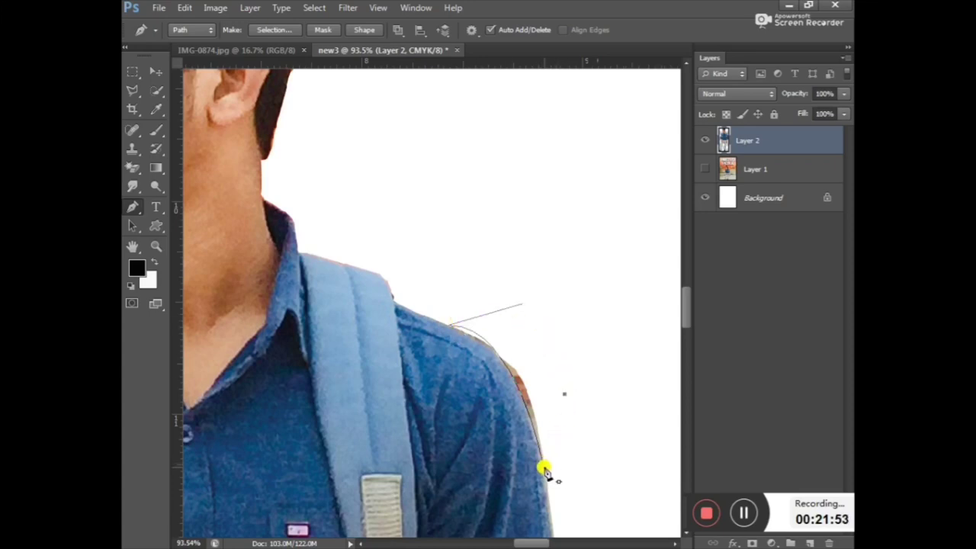
left_click(545, 466)
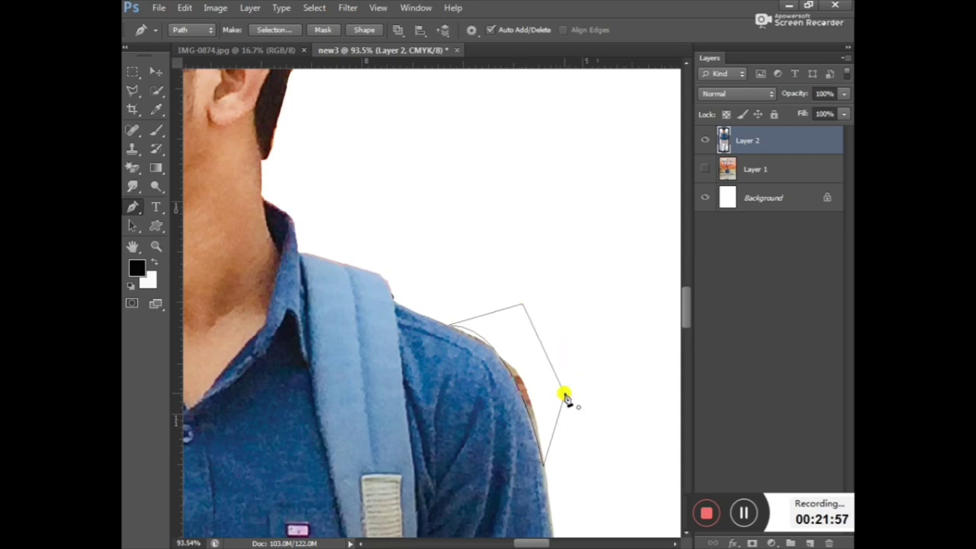
key("ctrl+Return")
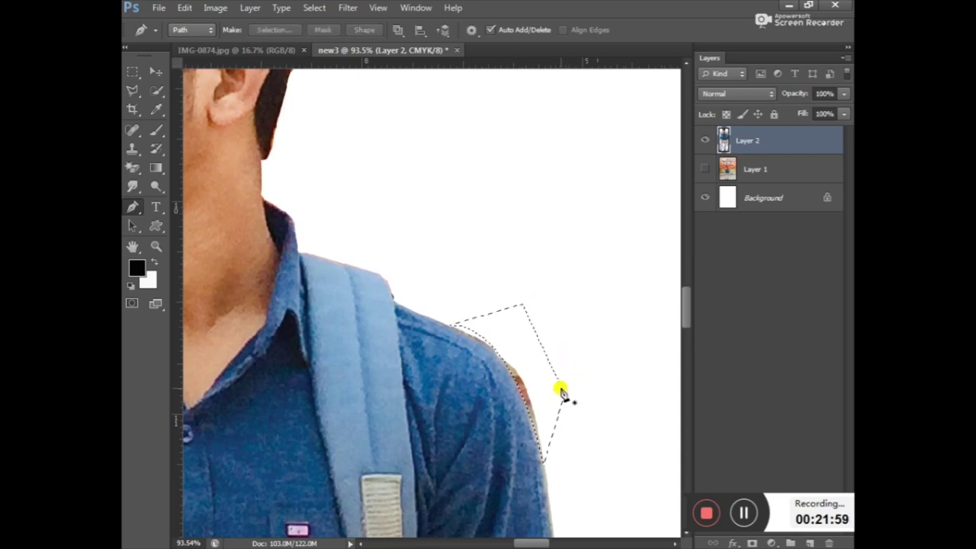
key("Delete")
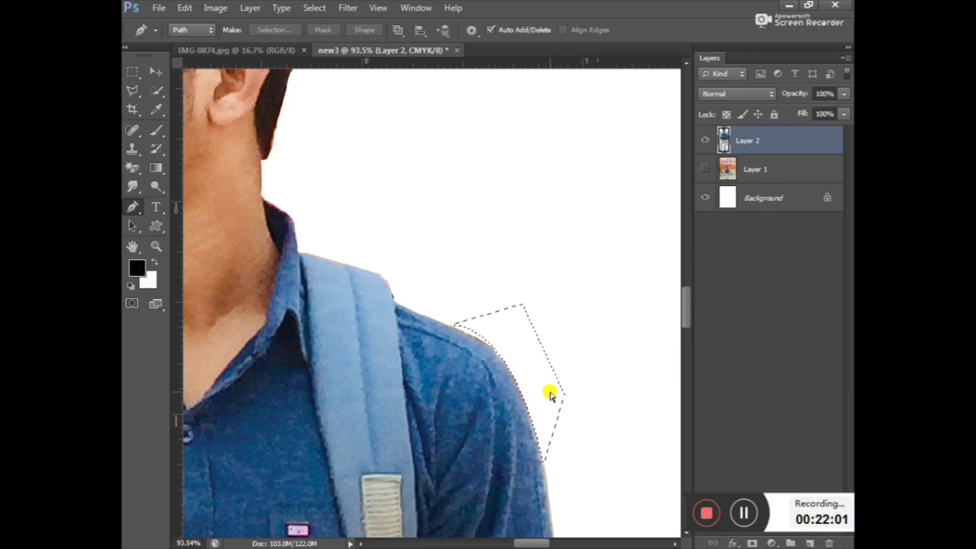
key("ctrl+d")
scroll(457, 336, "up", 3)
scroll(488, 343, "down", 2)
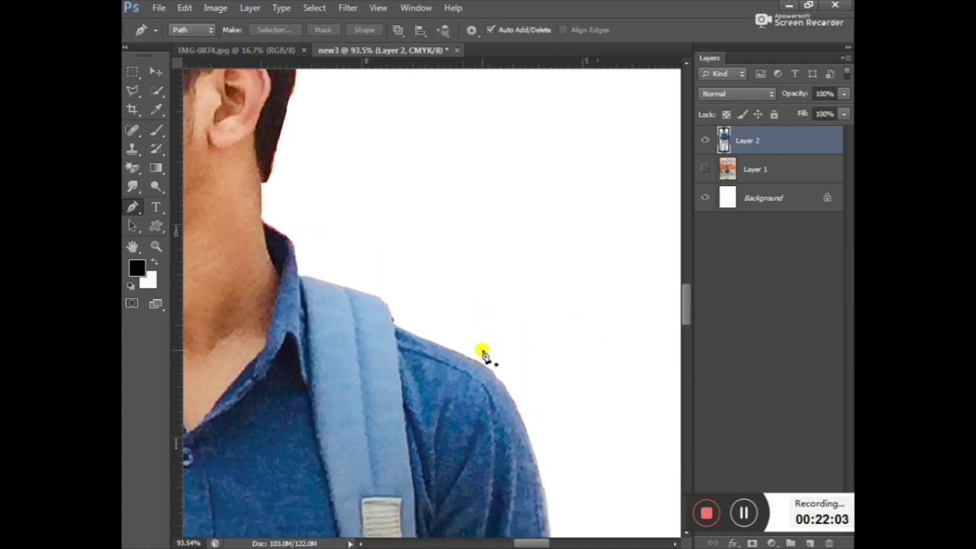
Zoom in on the shoulder and pen-trace from the neck along the collar edge.
key("ctrl+plus")
key("ctrl+plus")
key("ctrl+plus")
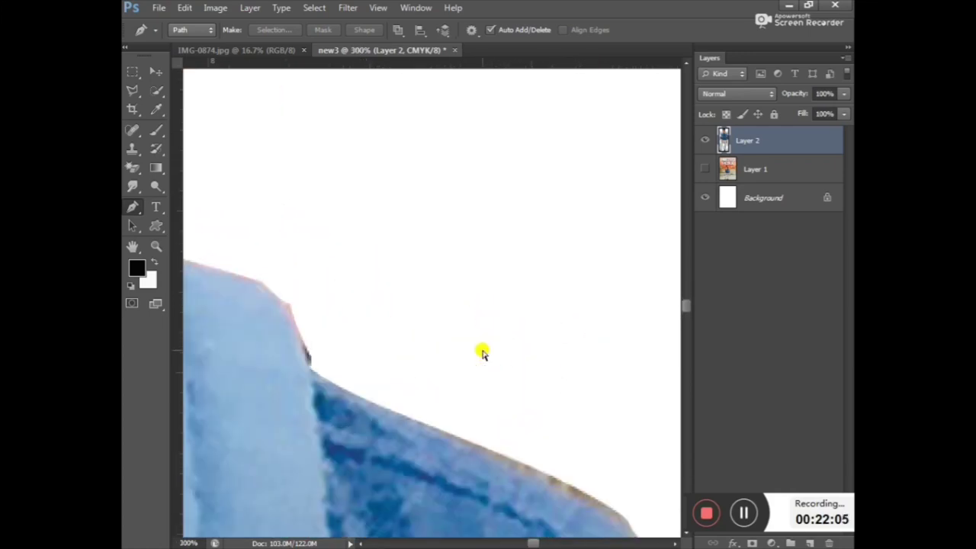
key("ctrl+minus")
key("ctrl+minus")
key("ctrl+minus")
key("ctrl+minus")
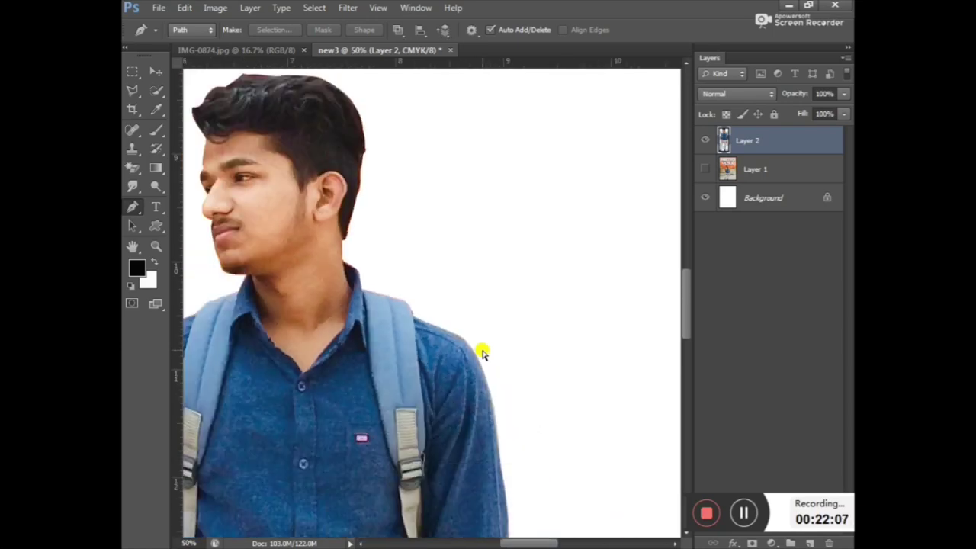
key("ctrl+minus")
key("ctrl+plus")
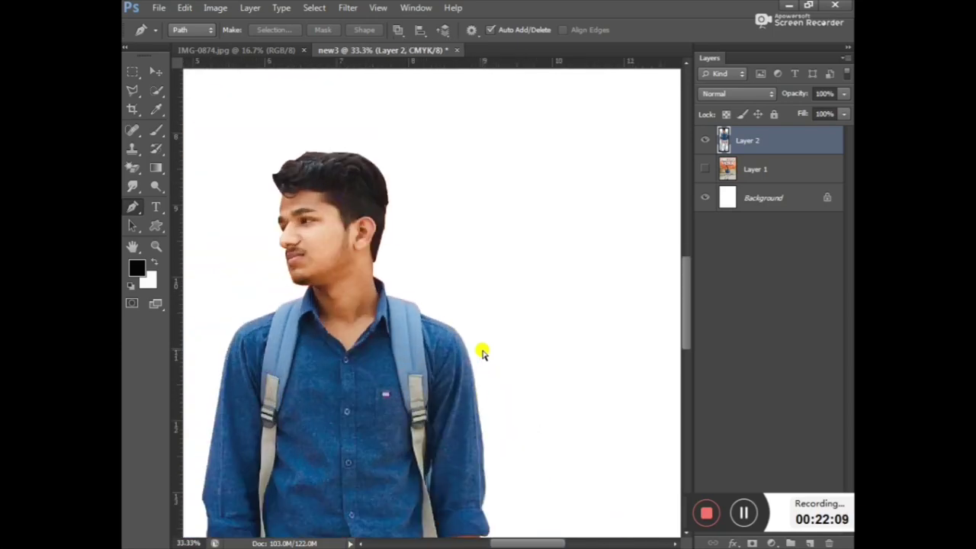
key("ctrl+plus")
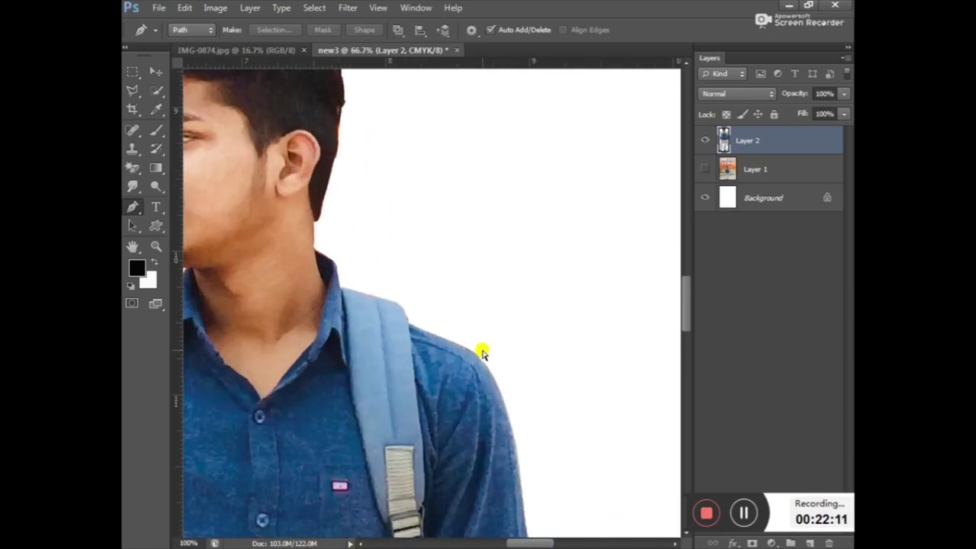
key("ctrl+plus")
key("ctrl+plus")
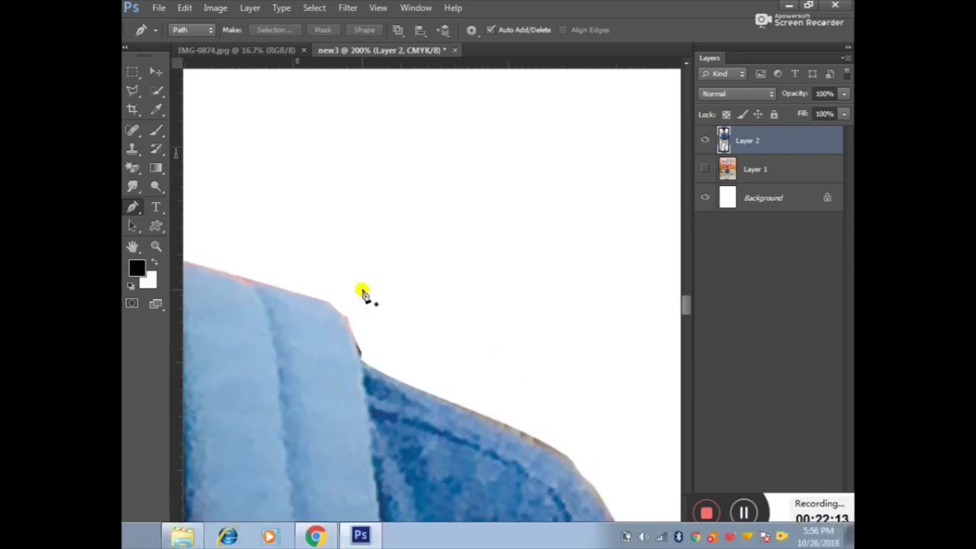
scroll(529, 537, "left", 4)
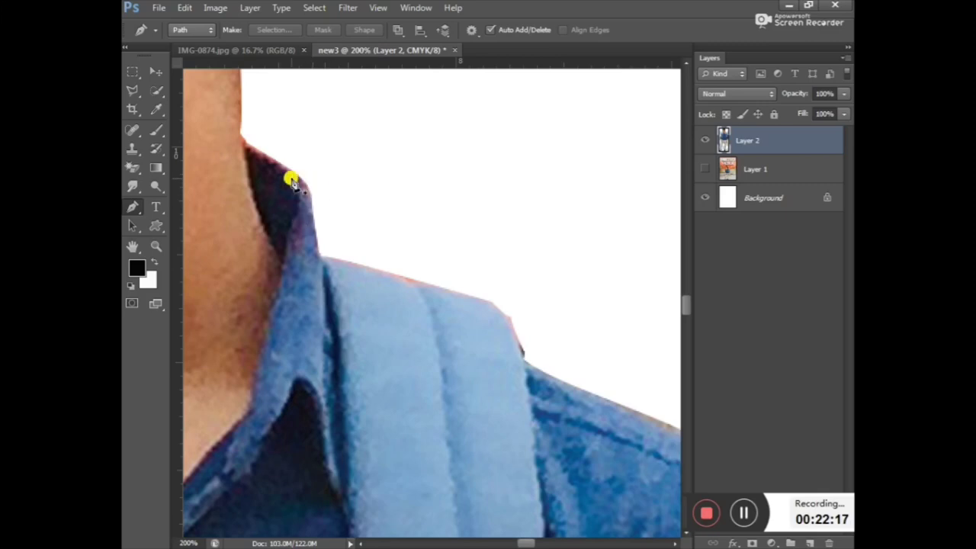
left_click(240, 140)
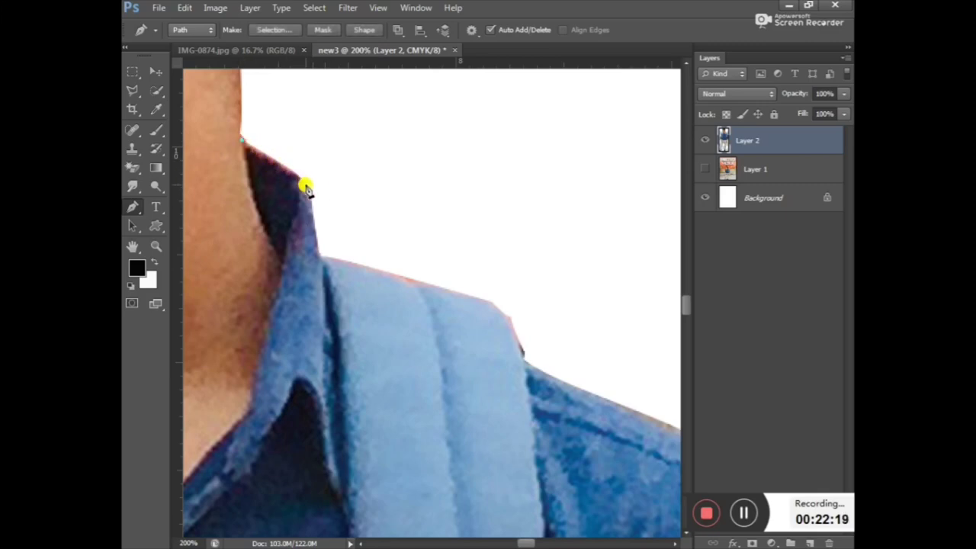
left_click_drag(308, 188, 336, 214)
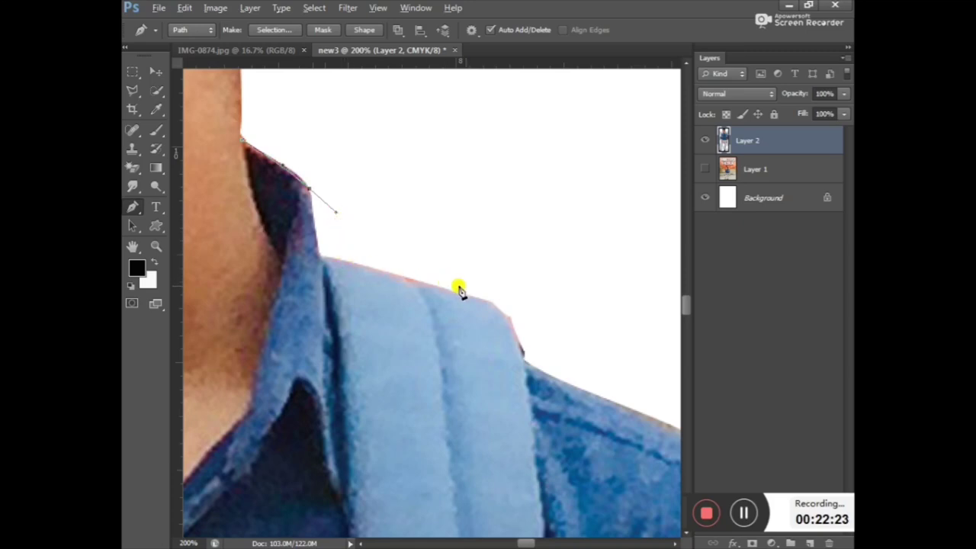
left_click(322, 254)
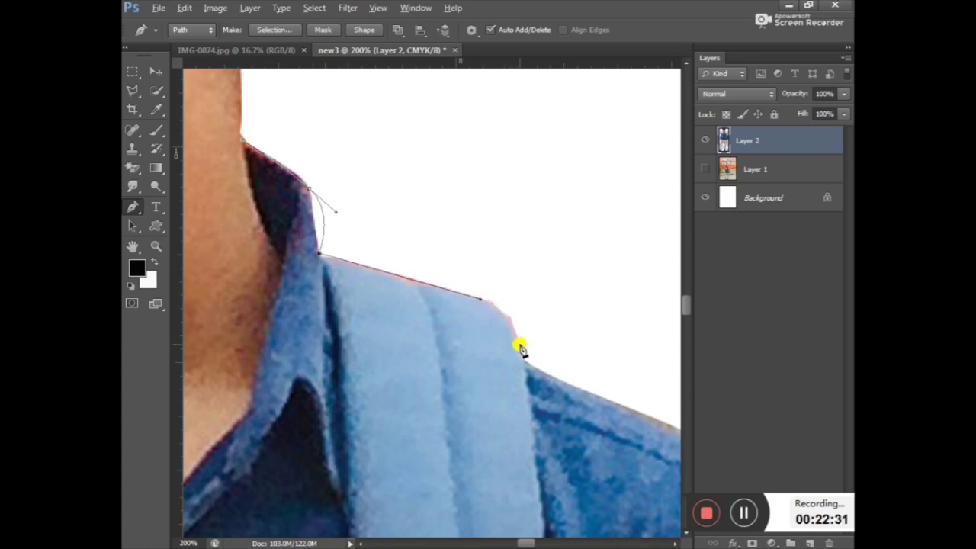
Loop the path around the collar fringe, close it, load it as a selection, then deselect.
left_click_drag(522, 351, 527, 395)
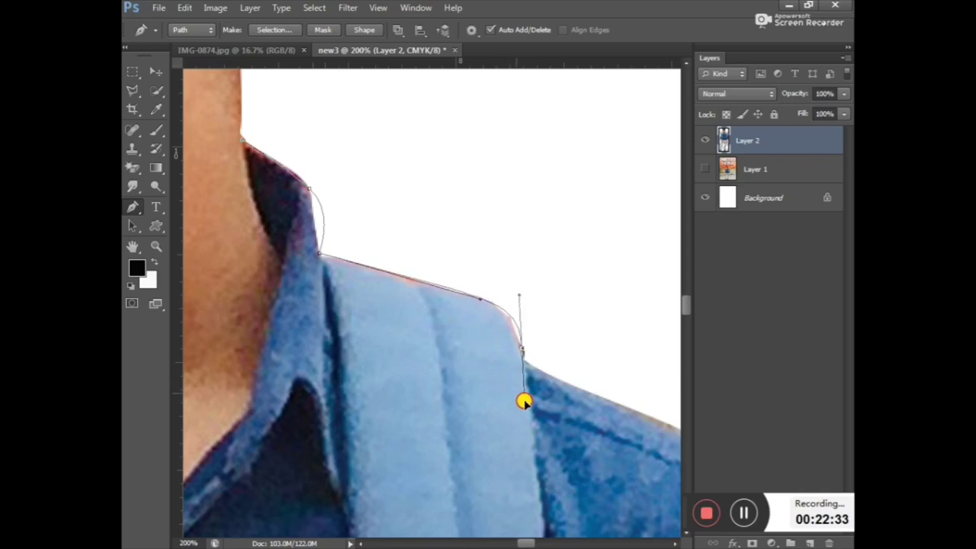
left_click(561, 230)
left_click(381, 162)
left_click(244, 139)
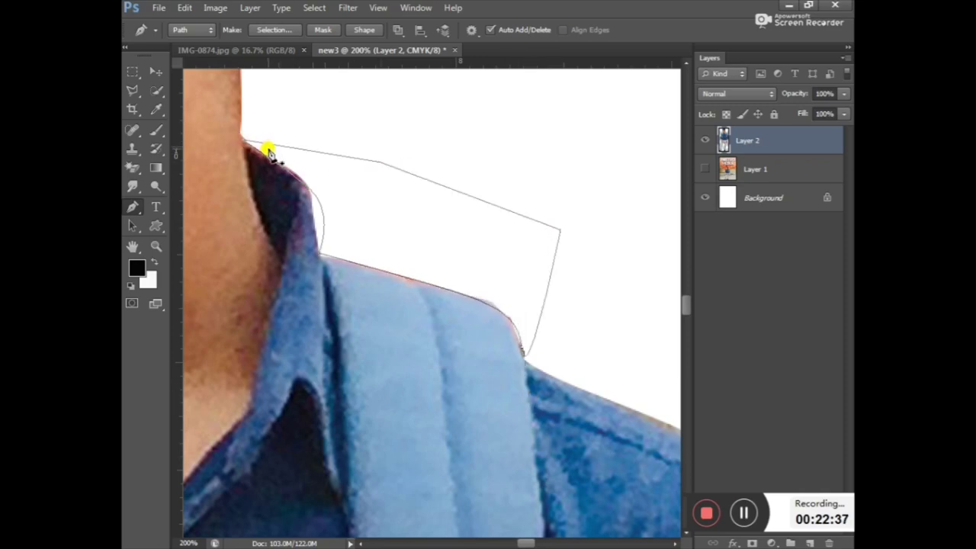
key("ctrl+Return")
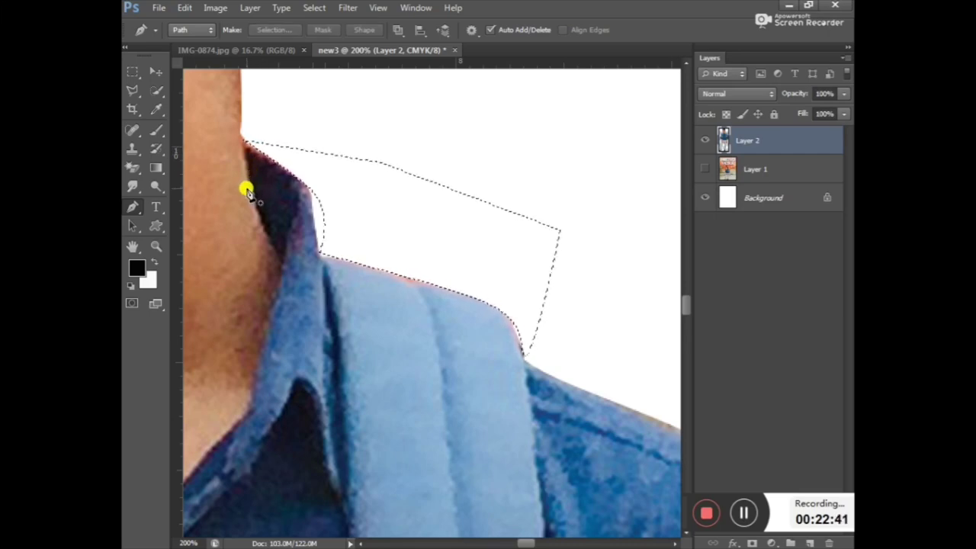
key("ctrl+d")
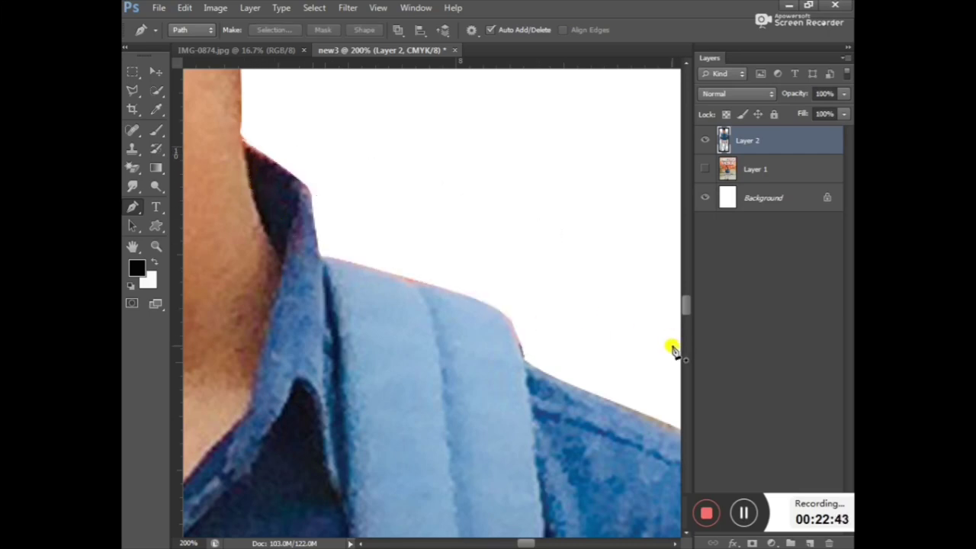
Start a pen path on the shoulder edge with a sharp corner anchor.
scroll(689, 313, "down", 5)
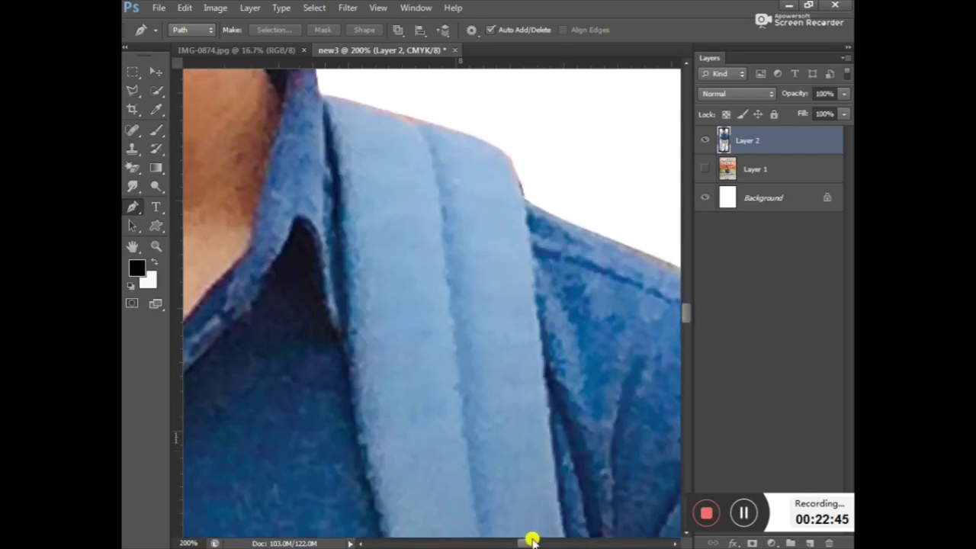
left_click_drag(529, 538, 534, 542)
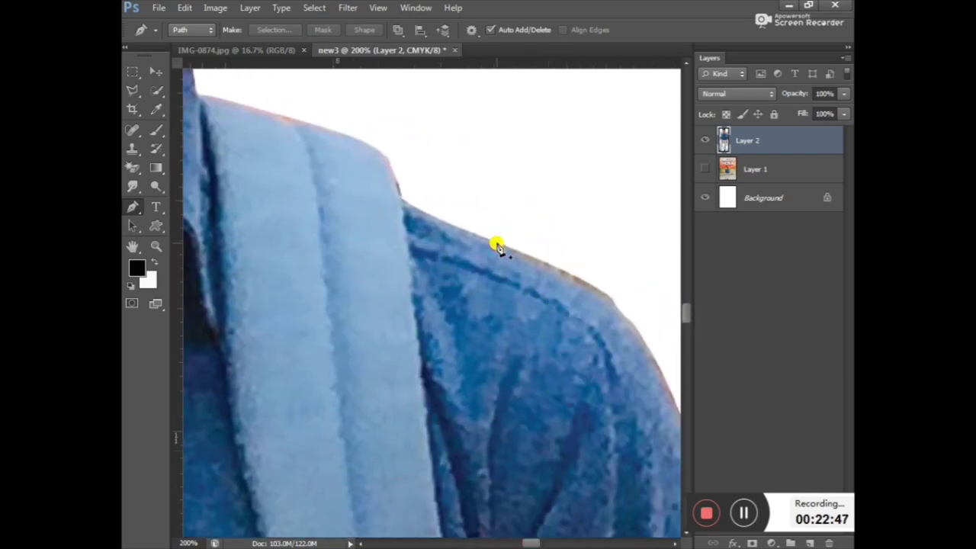
left_click(497, 245)
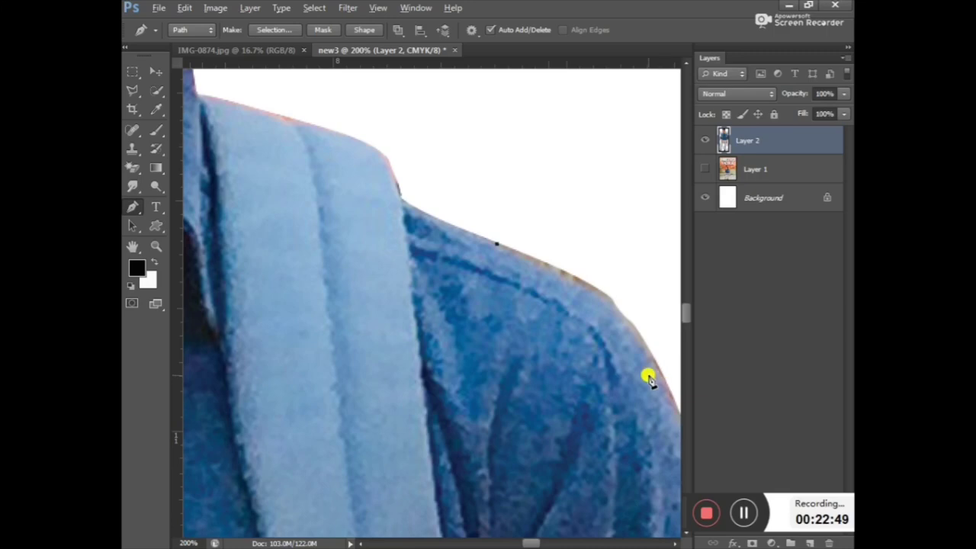
left_click_drag(659, 377, 638, 470)
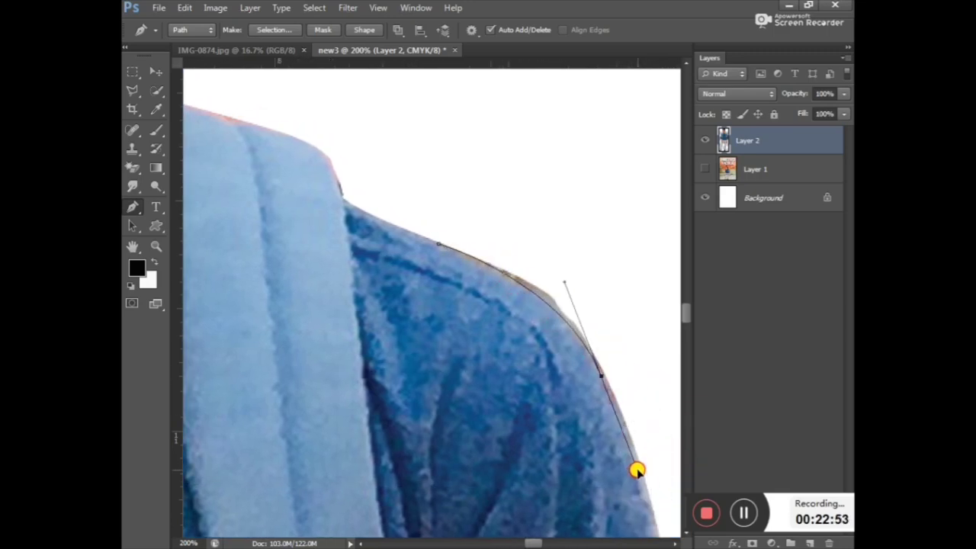
left_click(601, 378, "alt")
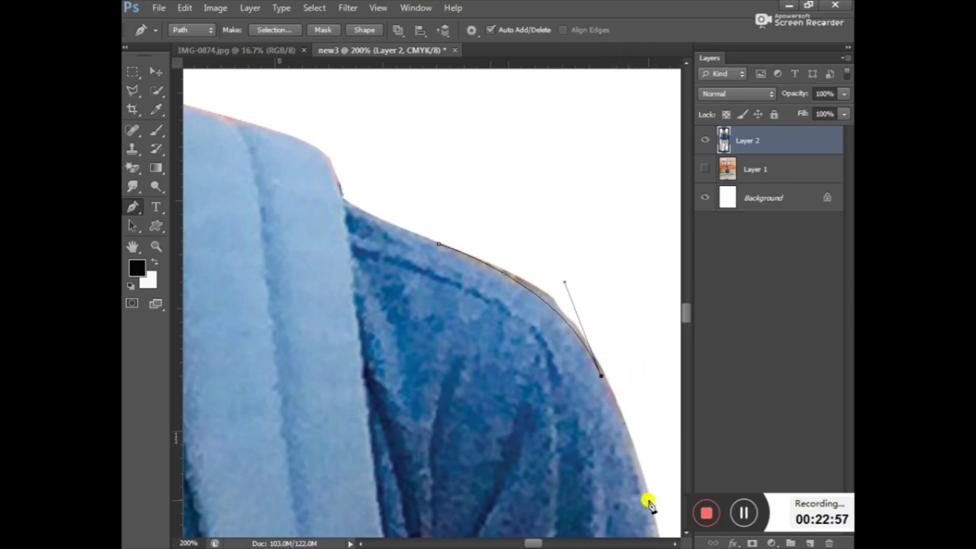
mouse_move(653, 514)
left_mouse_down()
mouse_move(689, 478)
mouse_move(654, 524)
left_mouse_up()
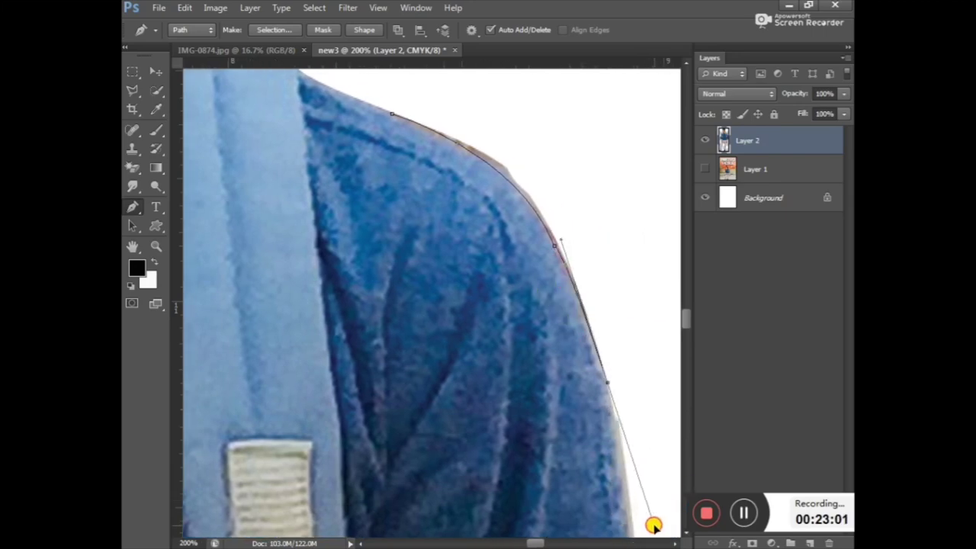
Curve the path down the sleeve edge past the backpack strap and out into the white background.
scroll(689, 338, "down", 5)
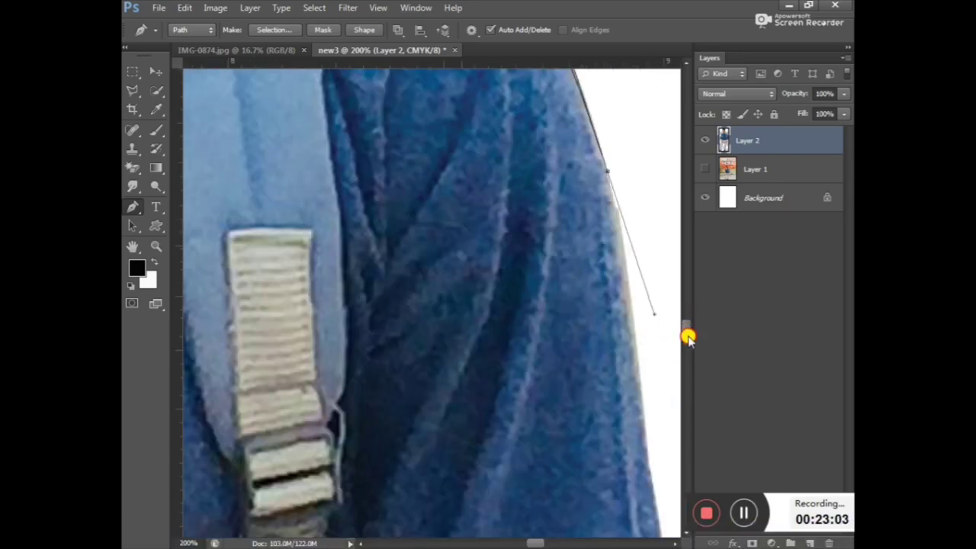
scroll(689, 338, "up", 3)
left_click_drag(644, 512, 654, 449)
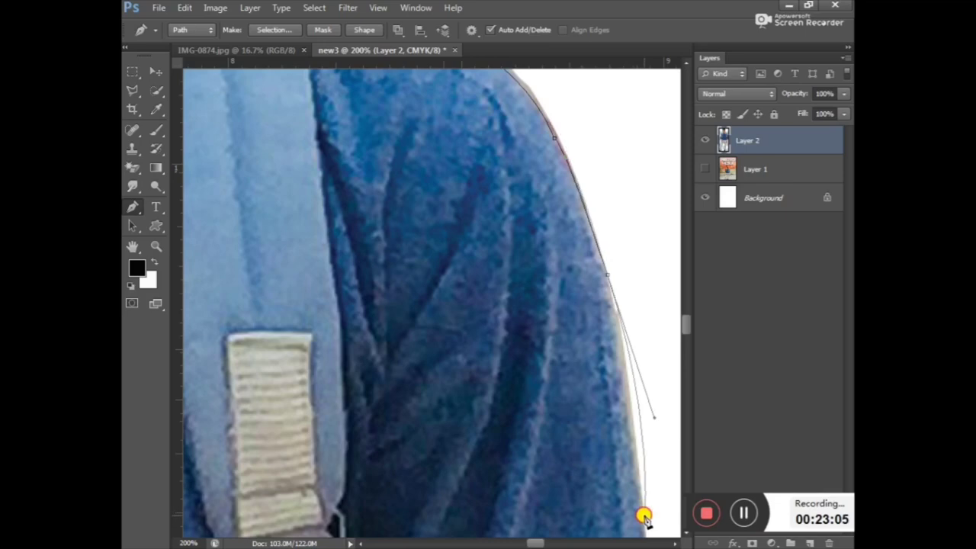
left_click(643, 422)
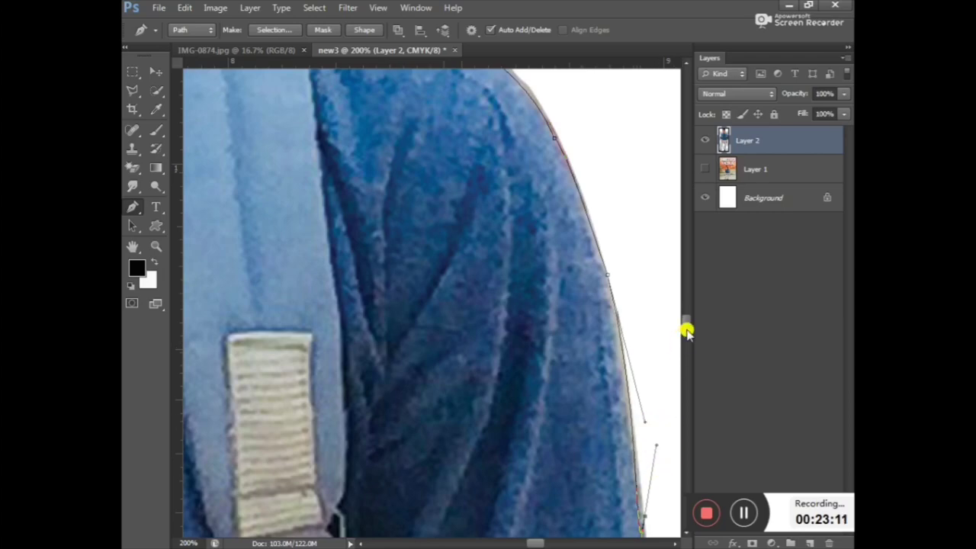
mouse_move(686, 331)
left_mouse_down()
mouse_move(688, 343)
mouse_move(687, 333)
left_mouse_up()
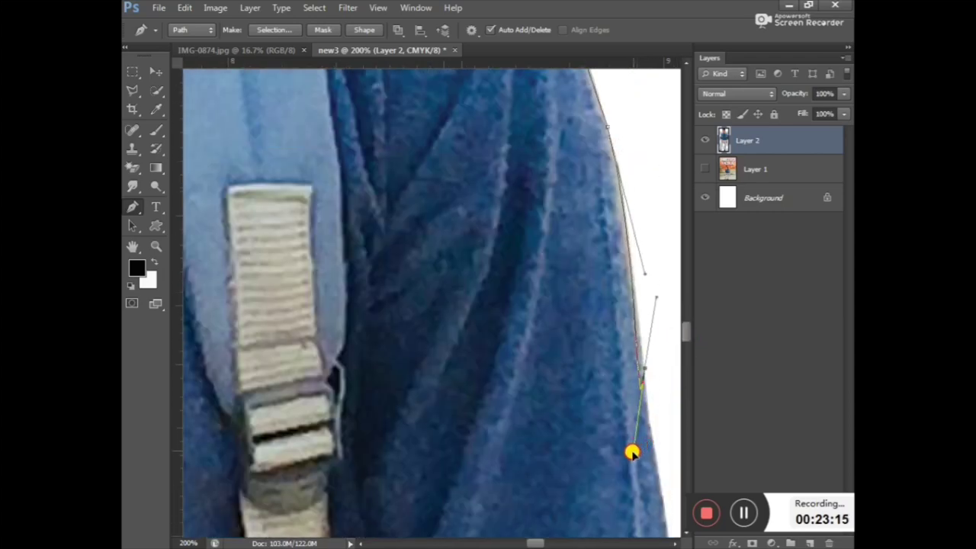
left_click_drag(645, 442, 630, 453)
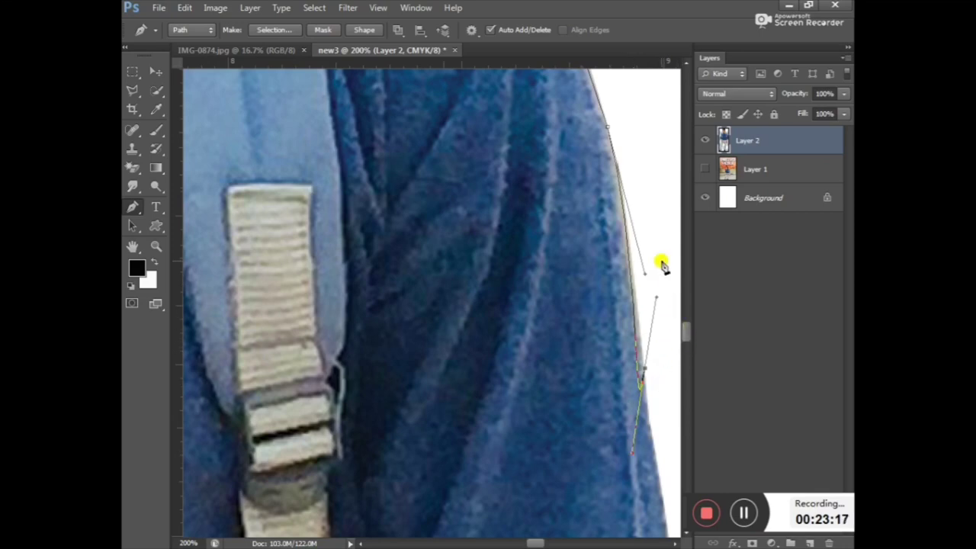
left_click(661, 234)
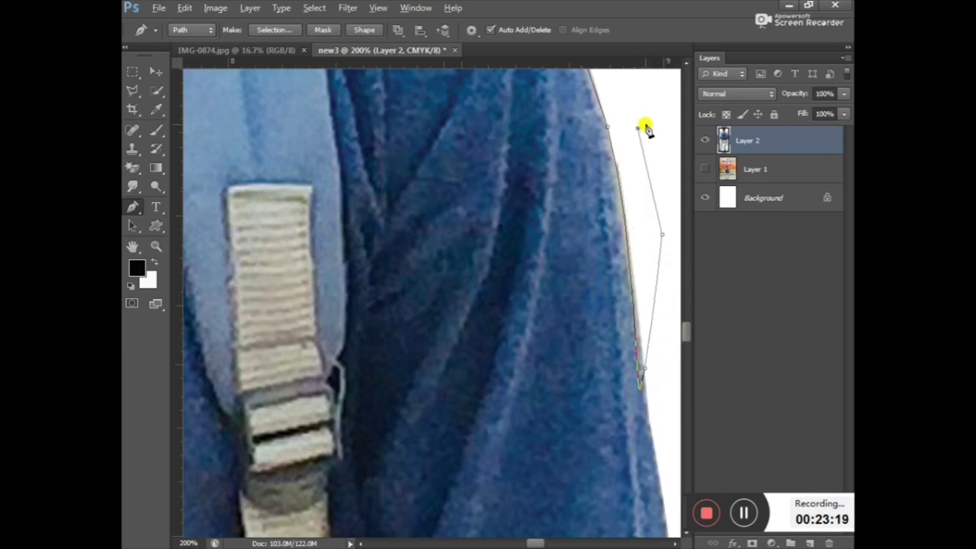
left_click_drag(646, 126, 641, 110)
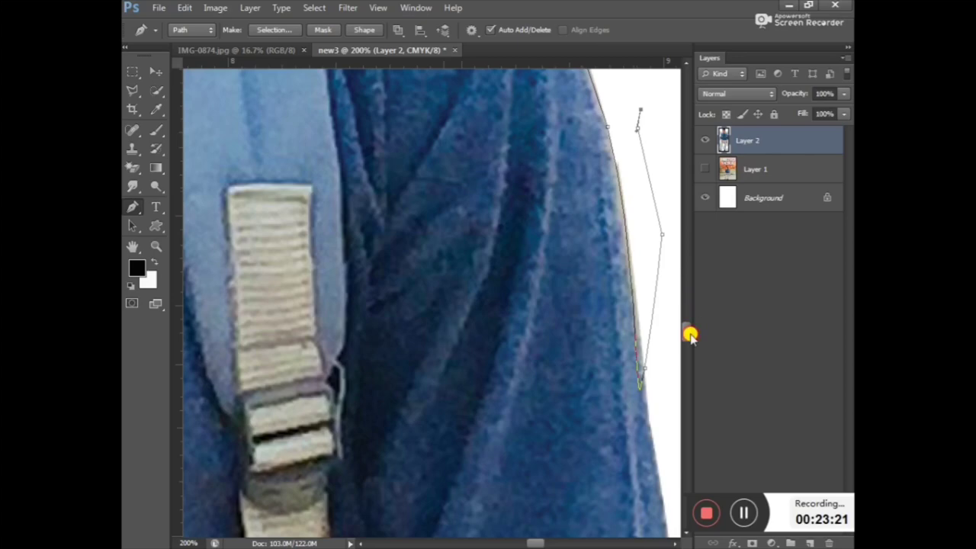
scroll(689, 328, "up", 5)
scroll(688, 324, "down", 3)
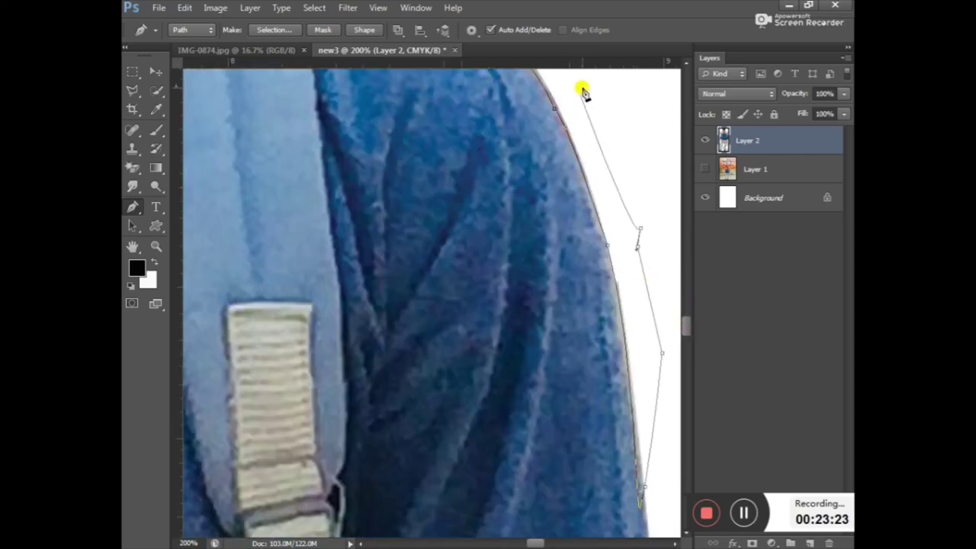
scroll(685, 328, "up", 3)
Close the path around the shoulder fringe, delete the brownish fringe inside, and deselect.
scroll(682, 316, "up", 3)
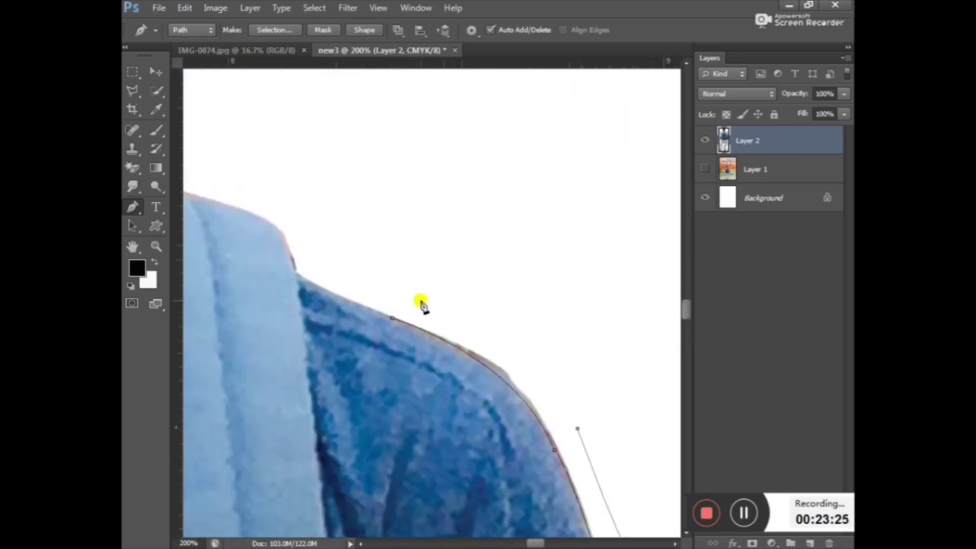
left_click(391, 322)
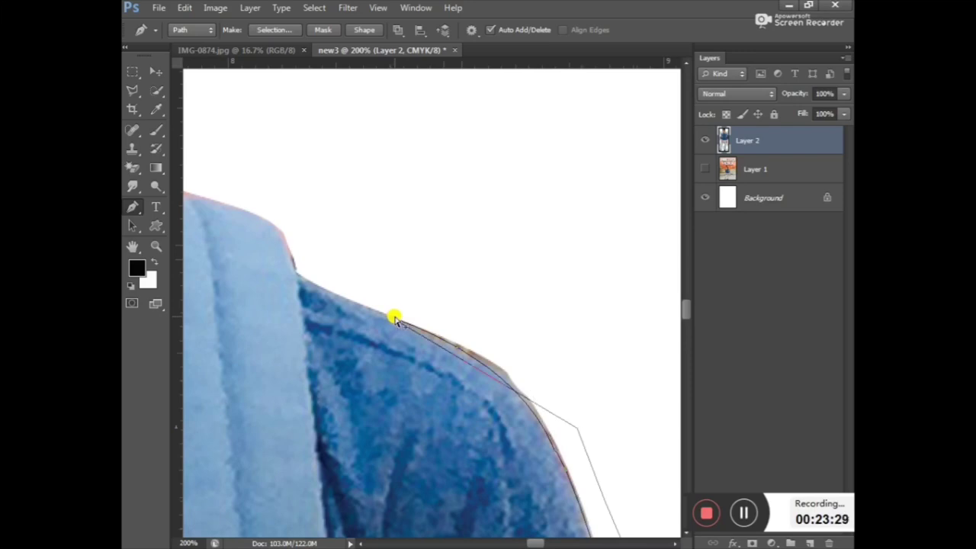
left_click_drag(395, 320, 407, 323)
left_click(516, 307)
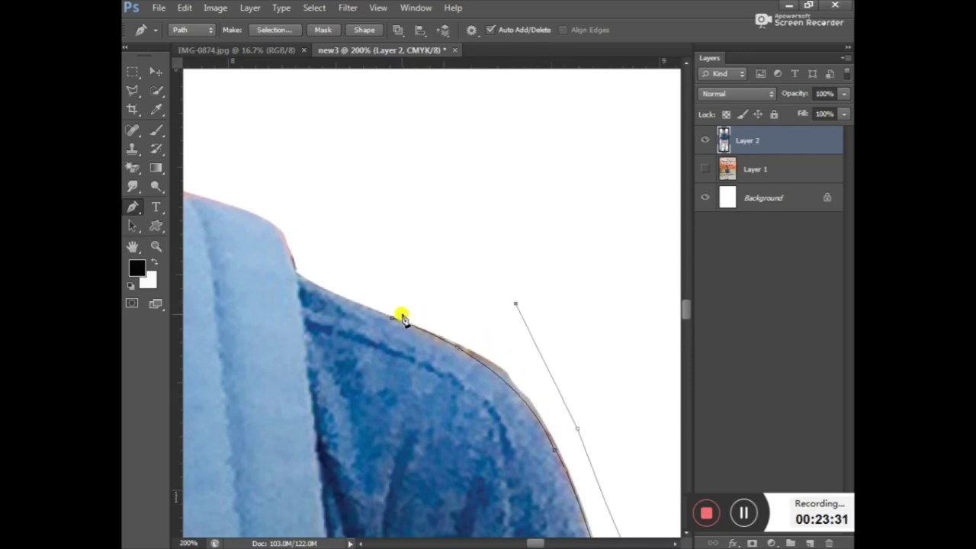
left_click(394, 319)
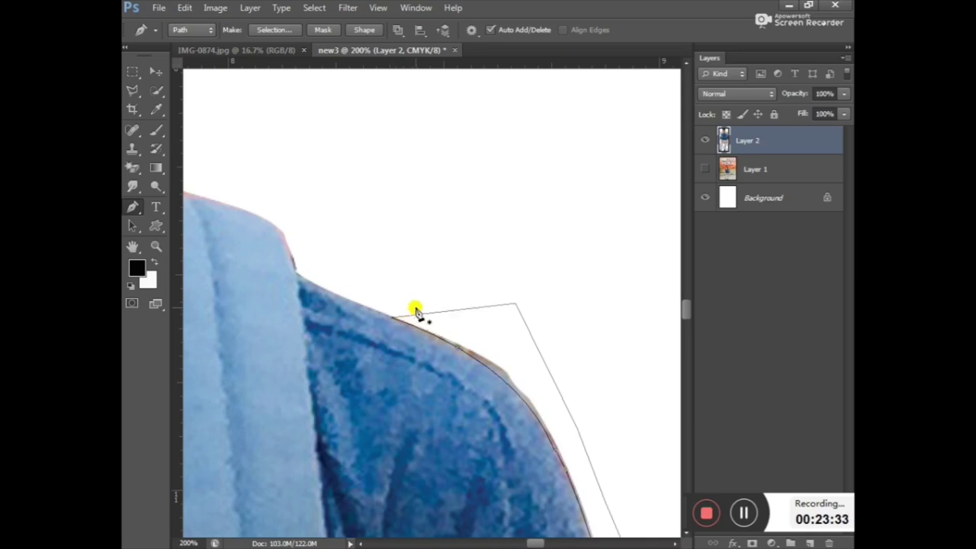
key("ctrl+Return")
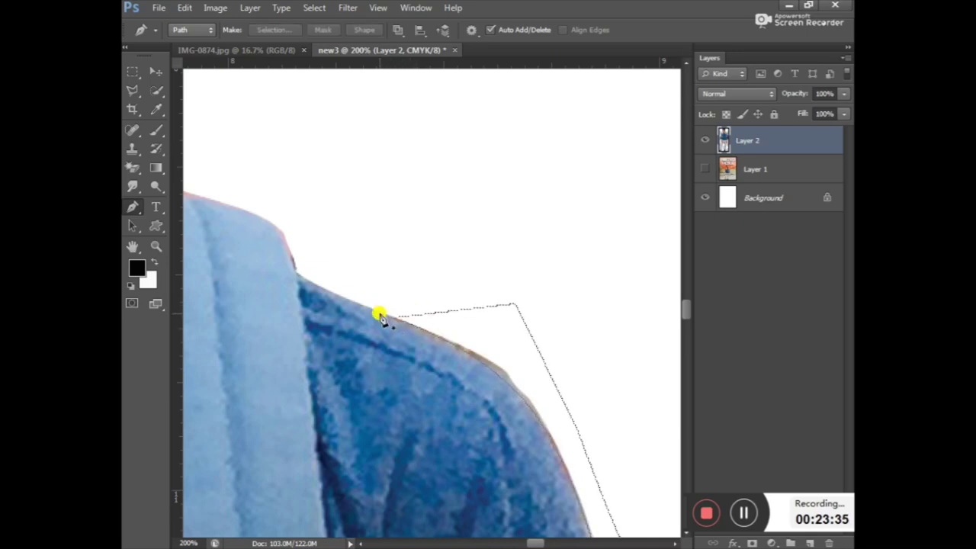
key("Delete")
key("ctrl+d")
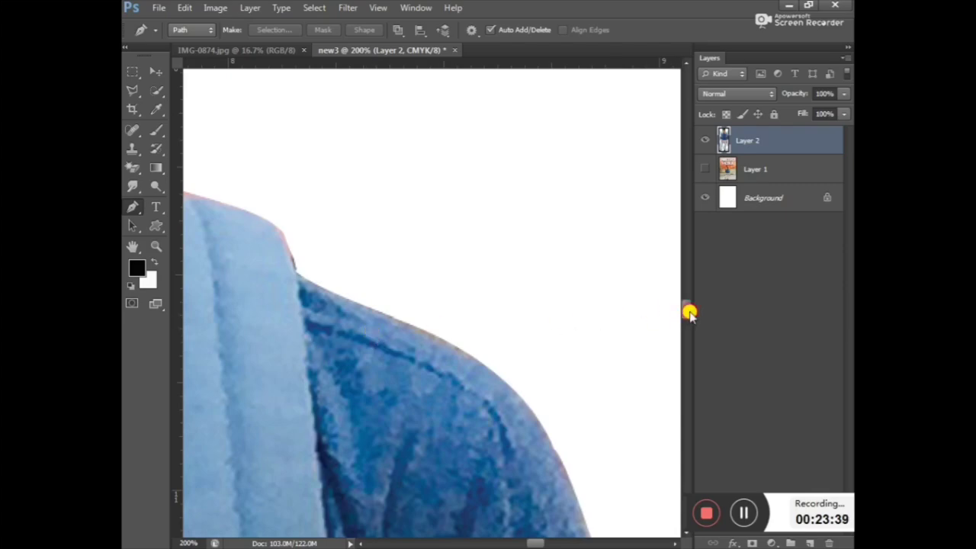
left_click_drag(689, 313, 690, 362)
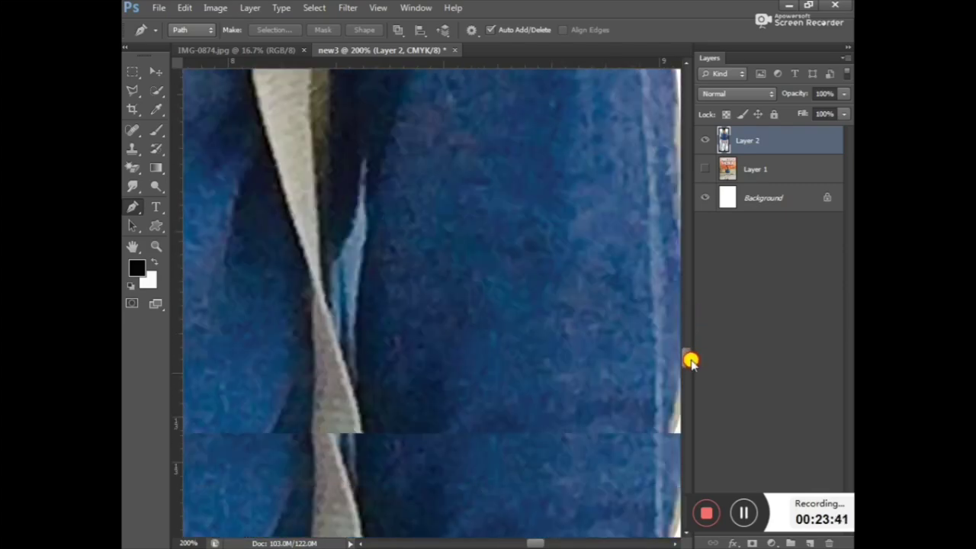
Start a pen path on the shirt's right edge and curve it down the sleeve.
key("alt")
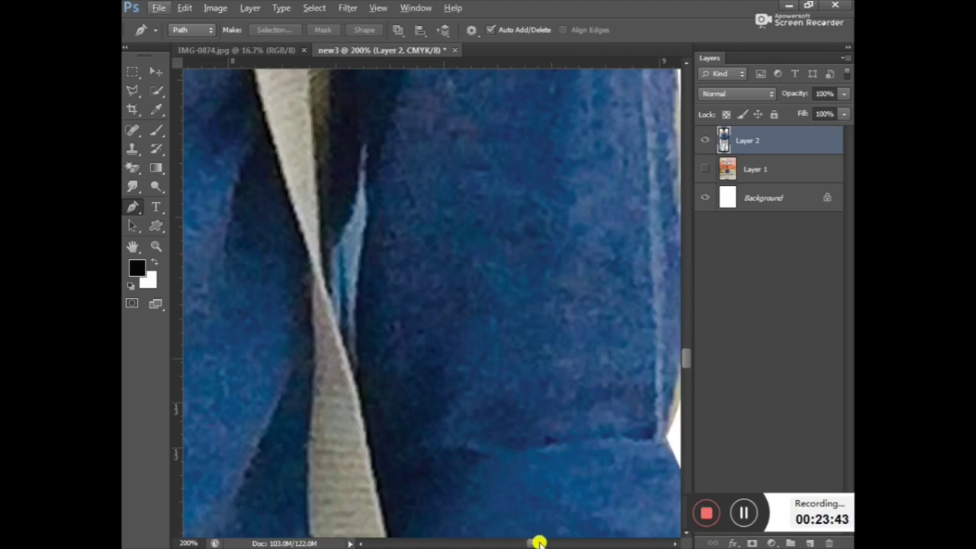
left_click_drag(538, 543, 548, 543)
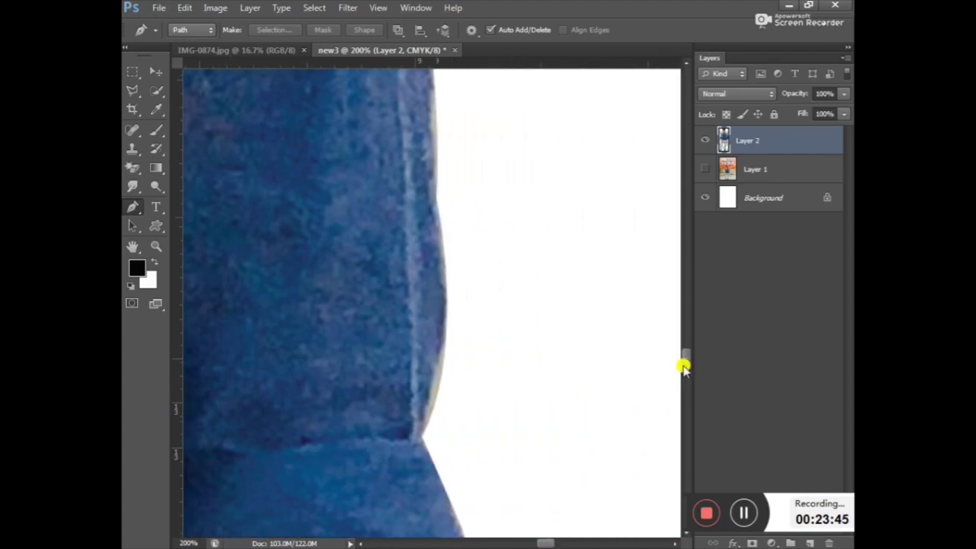
left_click_drag(683, 364, 683, 343)
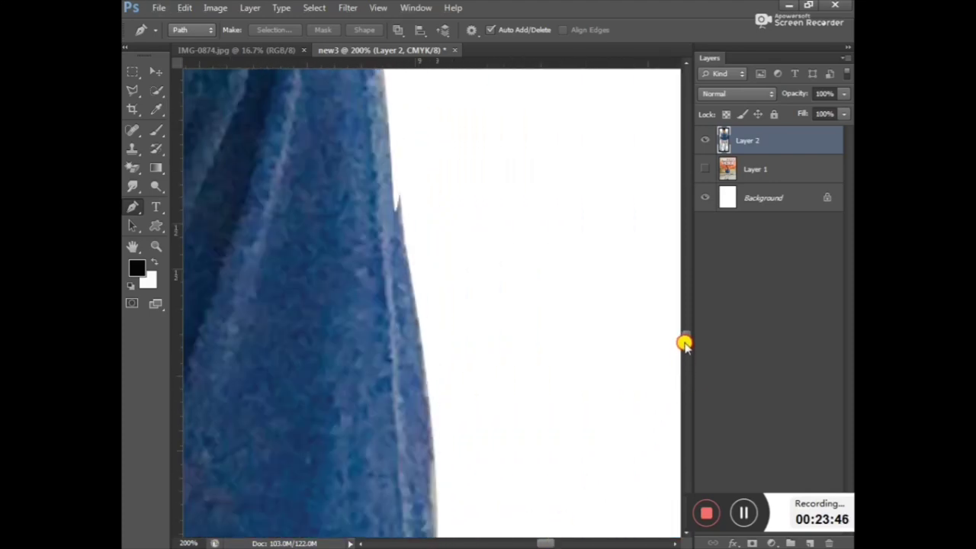
left_click(396, 206)
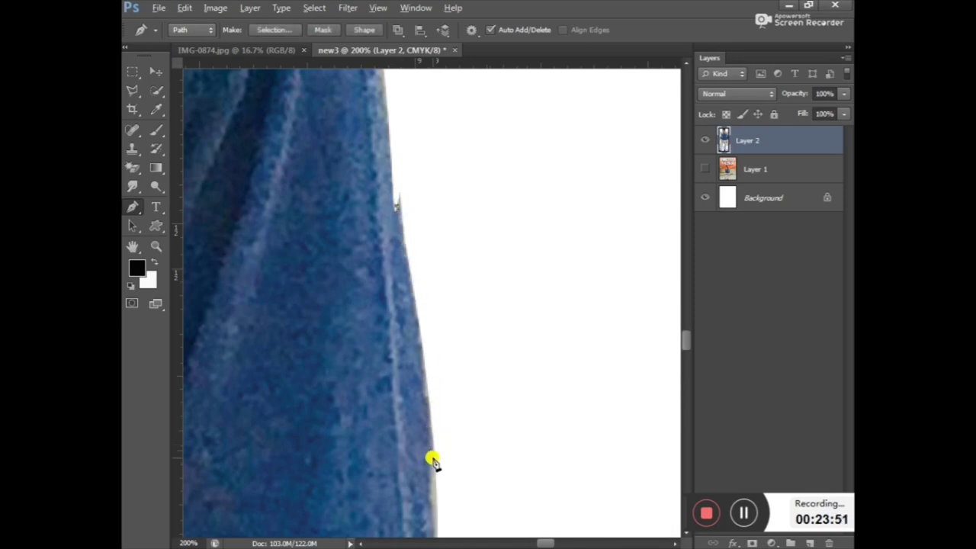
left_click_drag(433, 460, 431, 482)
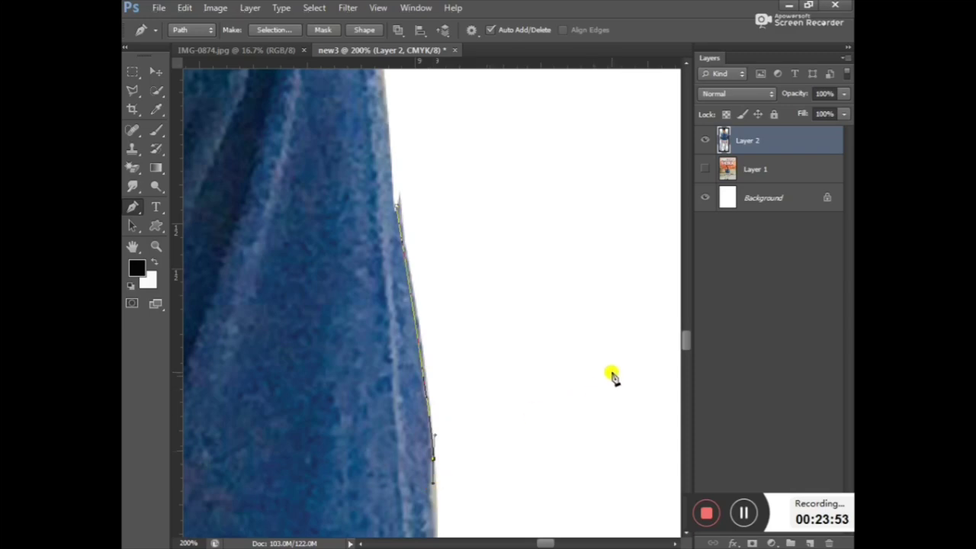
left_click_drag(681, 343, 685, 358)
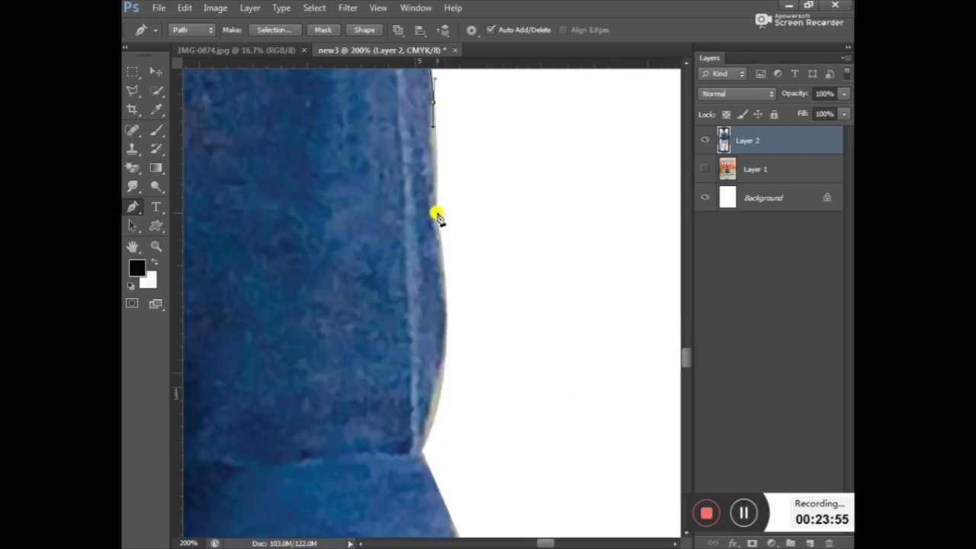
left_click_drag(436, 214, 436, 234)
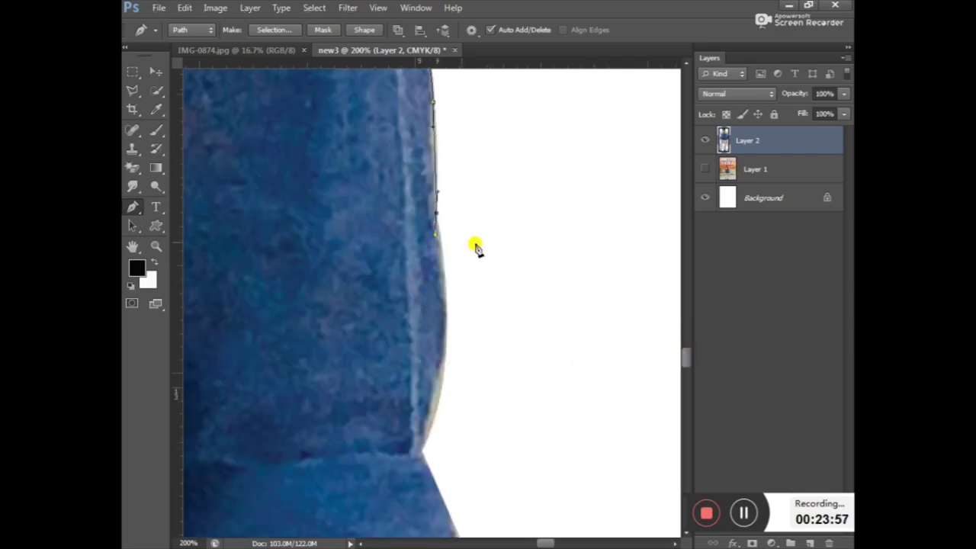
Add a curved corner at the cuff and extend the path out through the white background.
left_click_drag(685, 355, 685, 367)
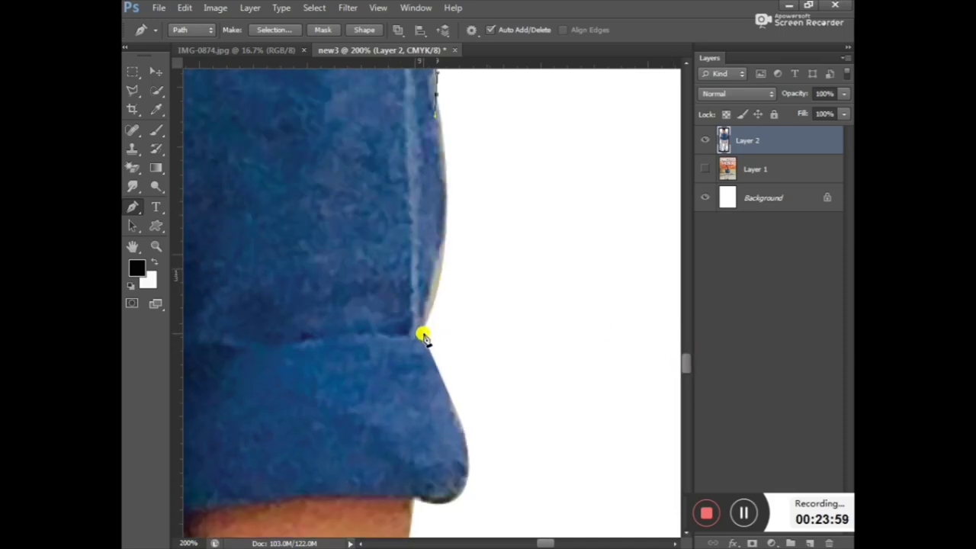
mouse_move(424, 336)
left_mouse_down()
mouse_move(373, 413)
mouse_move(389, 456)
left_mouse_up()
left_click(588, 287)
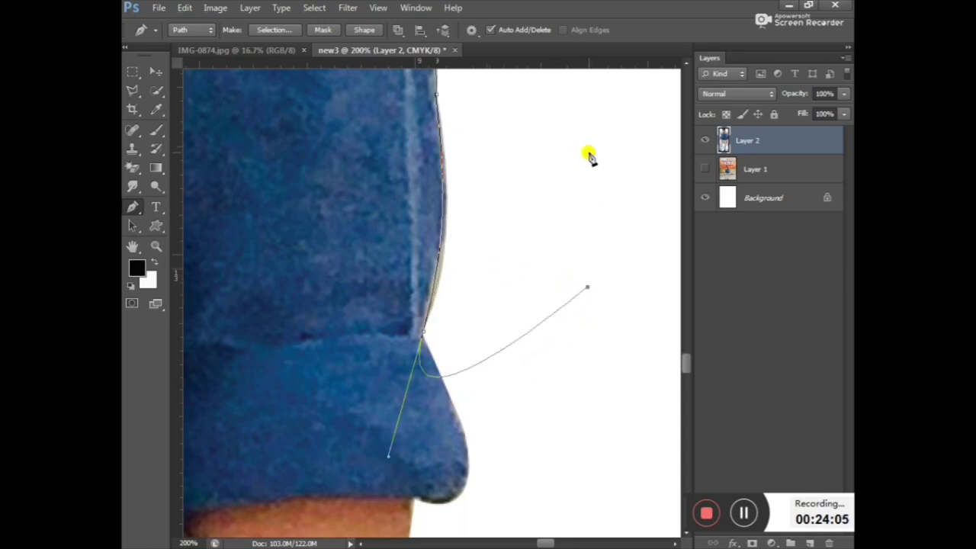
key("ctrl+z")
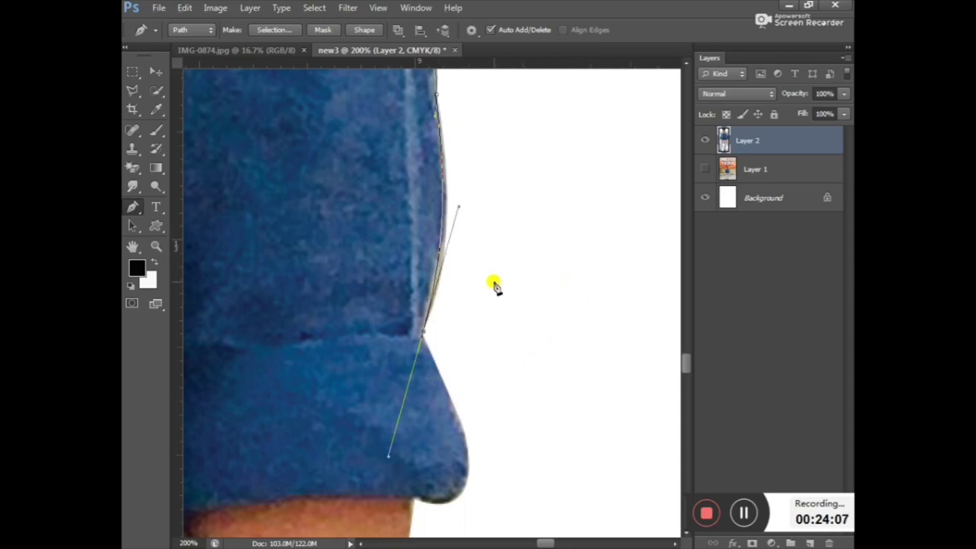
left_click(585, 312)
left_click(576, 105)
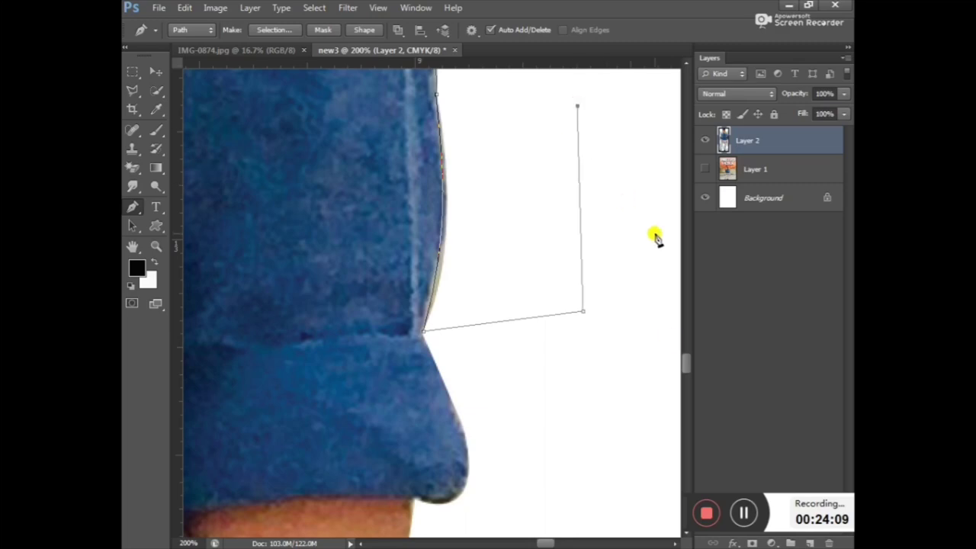
left_click_drag(689, 361, 686, 341)
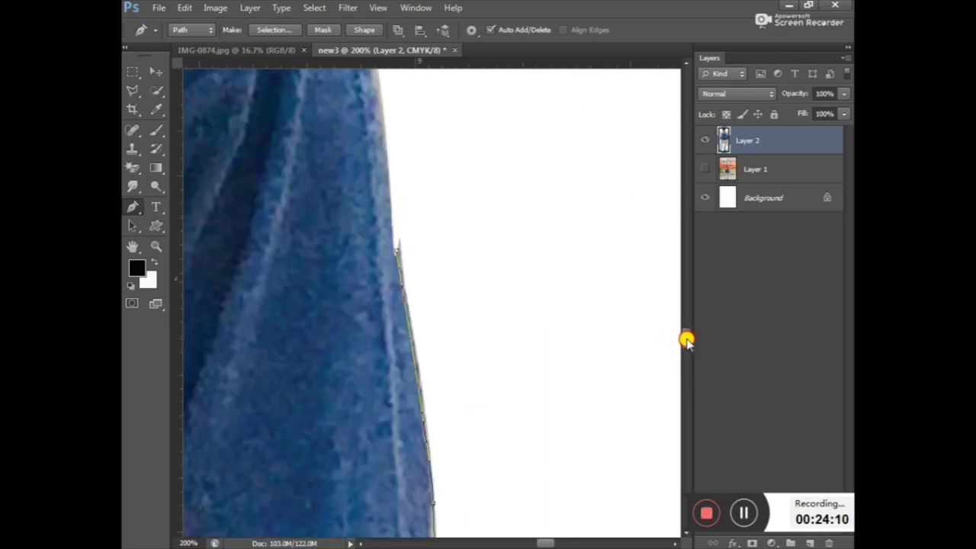
Close the path, load it as a selection, fill the blue fringe with white, and deselect.
left_click(399, 250)
key("ctrl+Return")
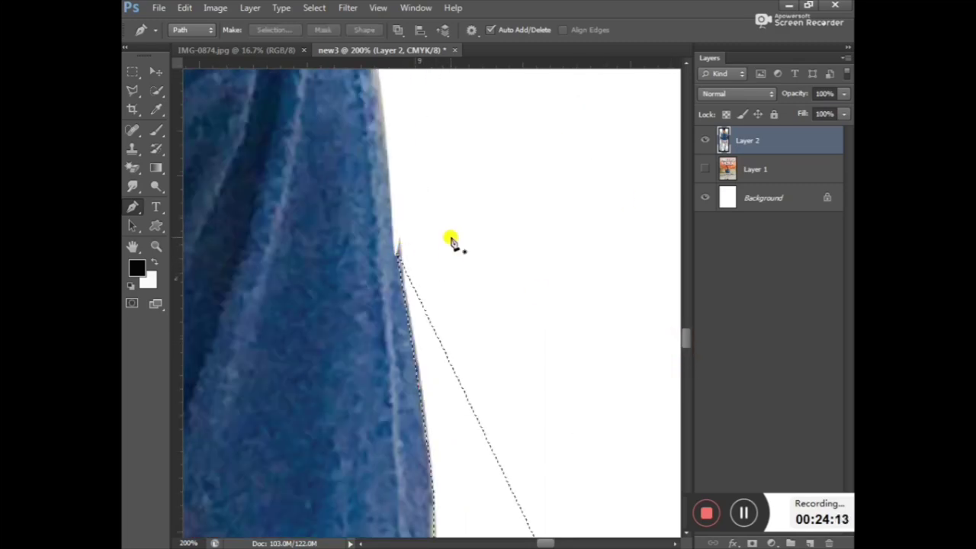
key("Delete")
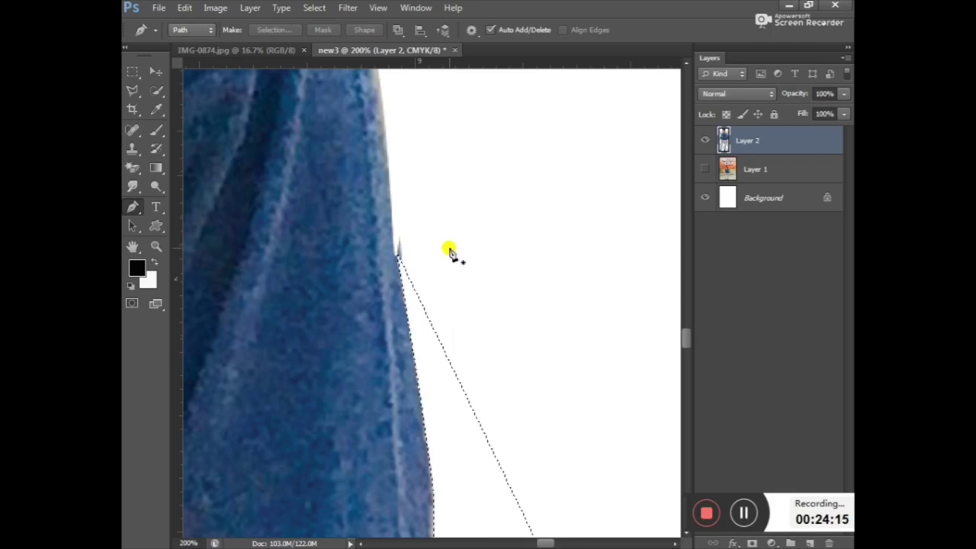
key("ctrl+d")
scroll(412, 221, "down", 1)
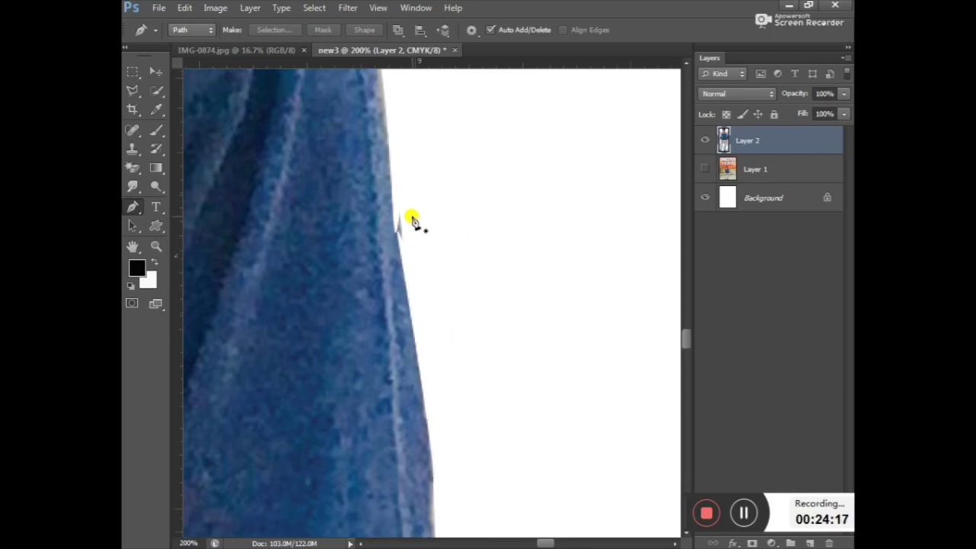
Pen-select the small leftover notch on the sleeve edge, delete it, and deselect.
left_click(407, 207)
left_click(399, 217)
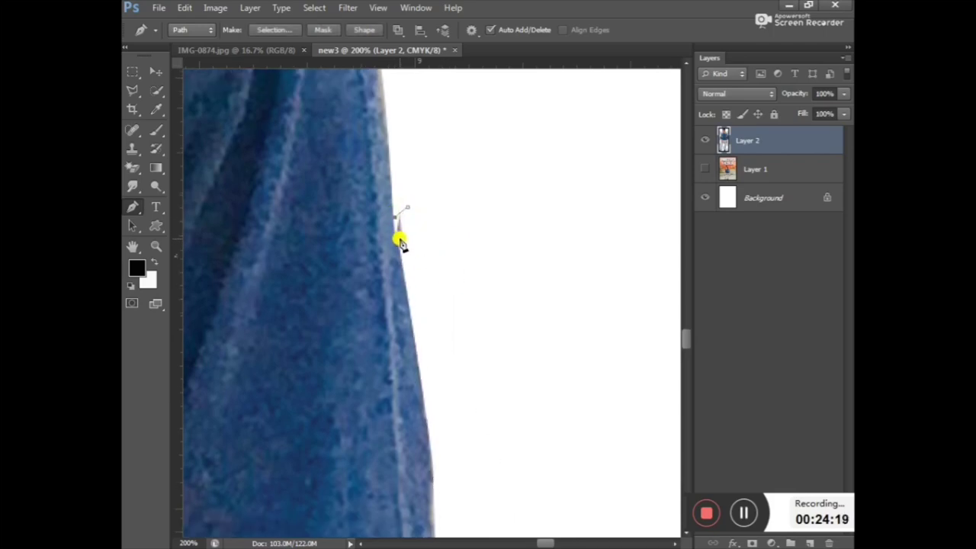
left_click(400, 237)
left_click(409, 208)
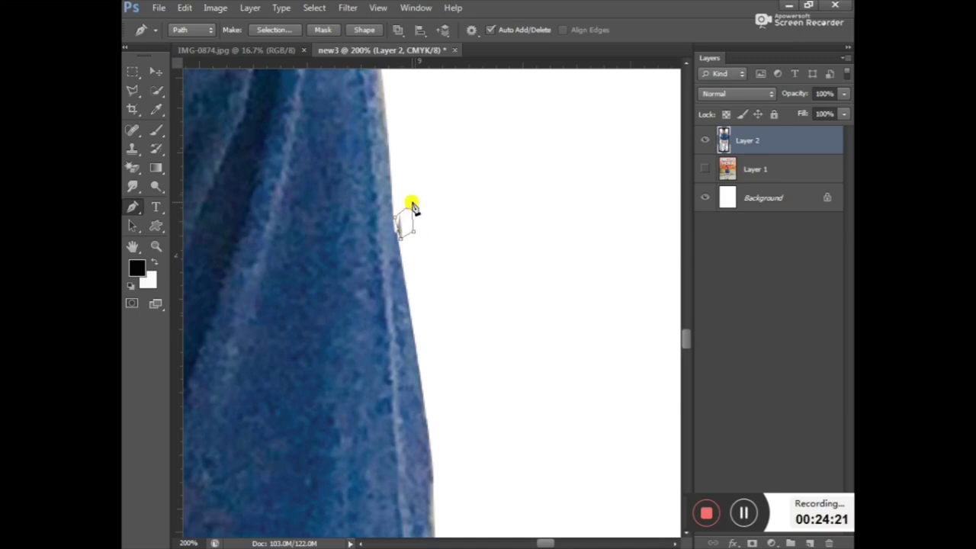
key("ctrl+Return")
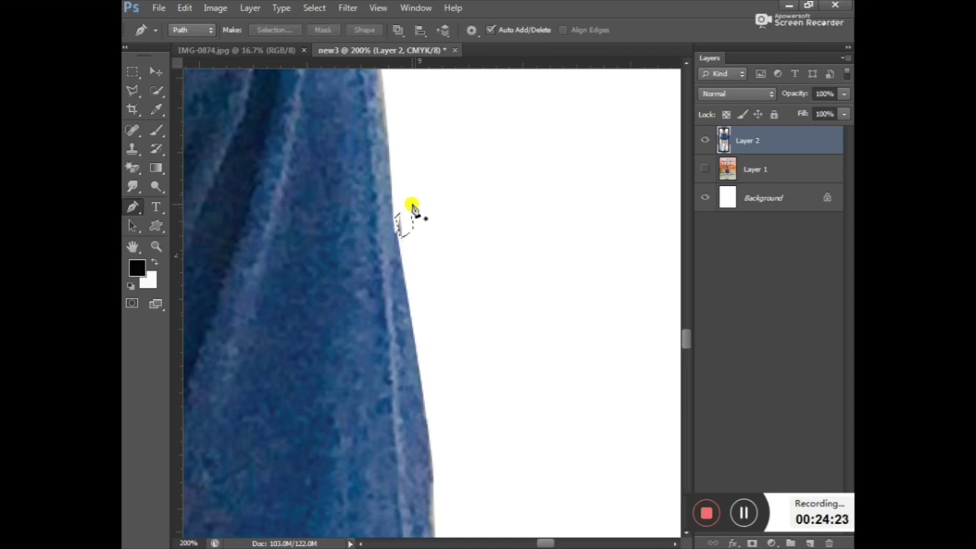
key("Delete")
key("ctrl+d")
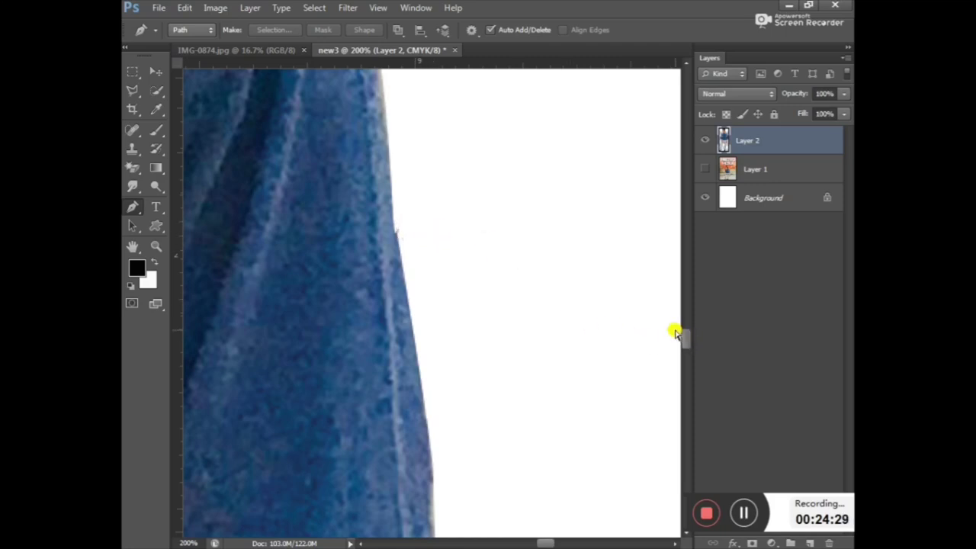
key("ctrl+minus")
key("ctrl+minus")
key("ctrl+minus")
key("ctrl+minus")
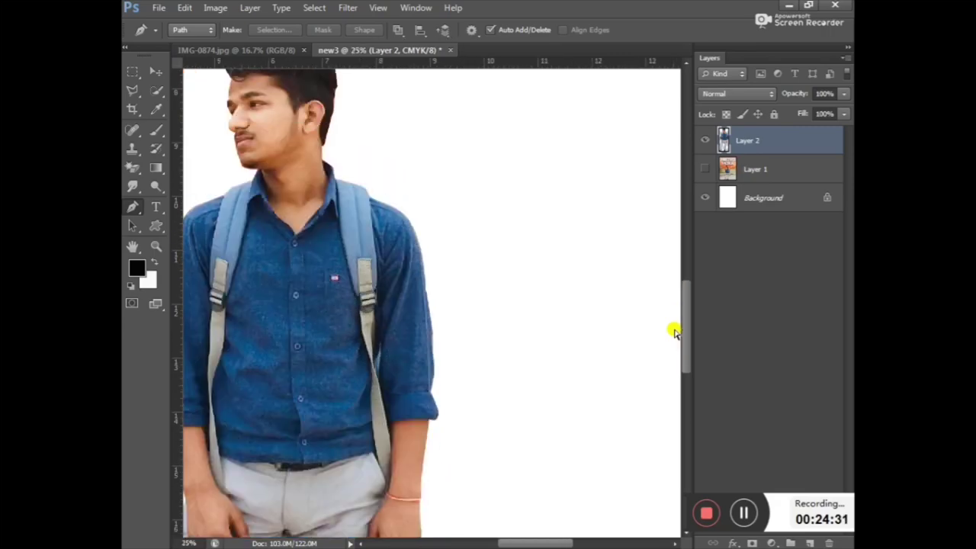
key("ctrl+minus")
key("ctrl+minus")
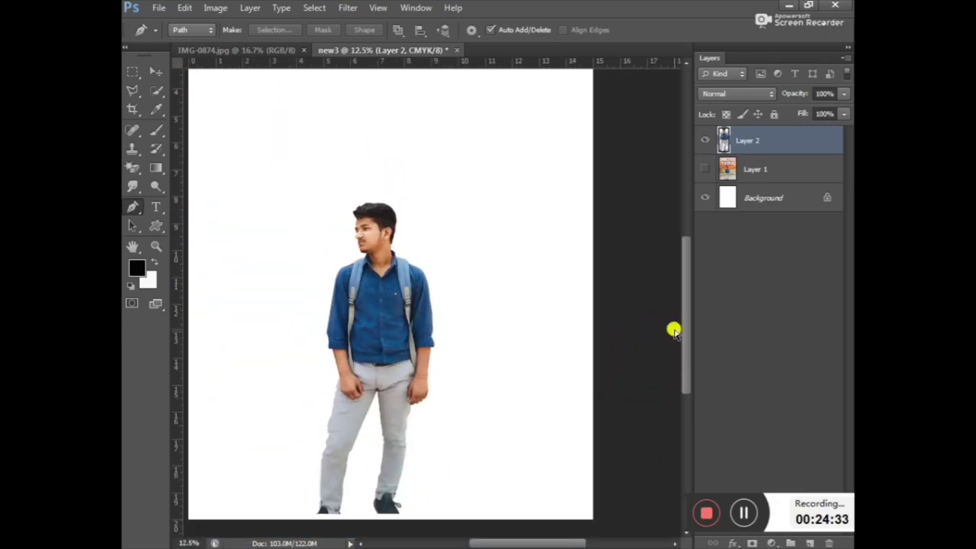
scroll(403, 458, "up", 1)
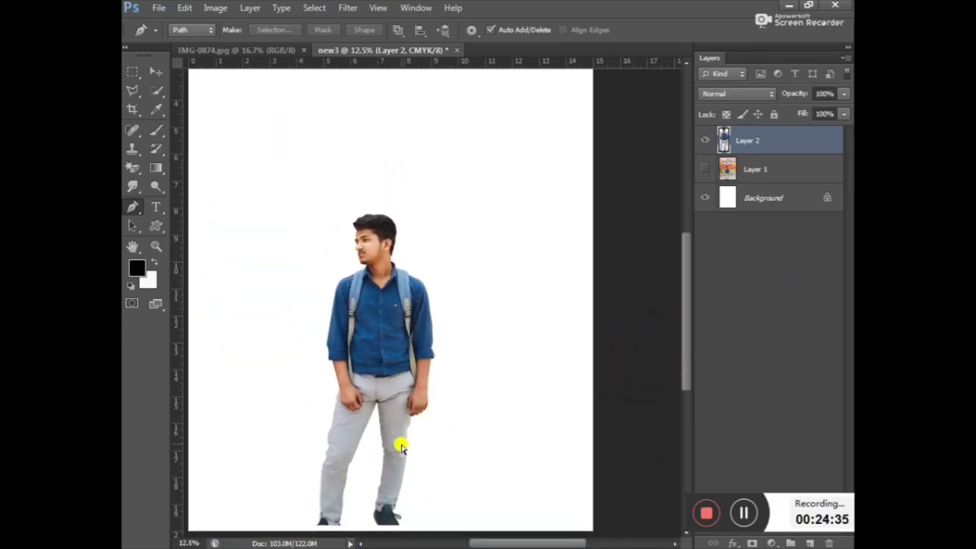
key("ctrl+plus")
key("ctrl+plus")
key("ctrl+plus")
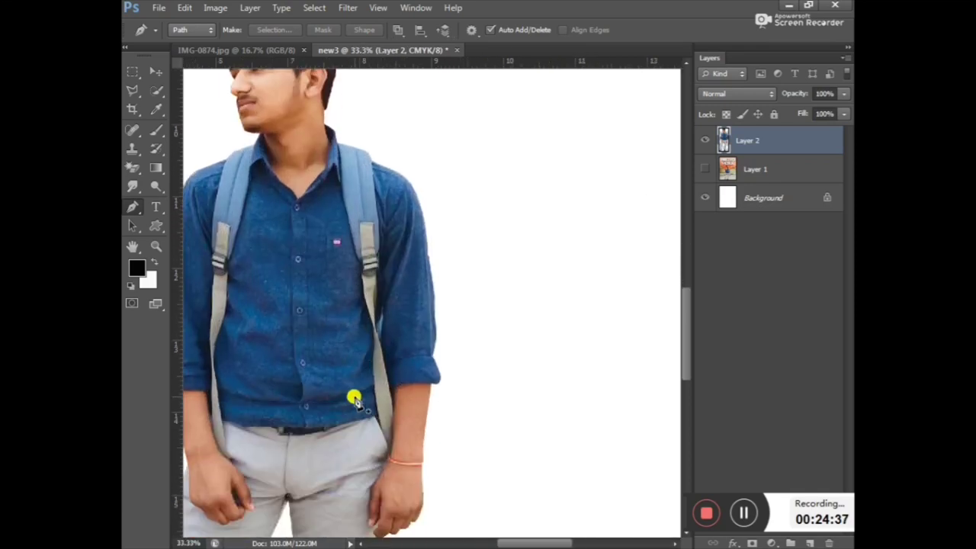
scroll(354, 400, "down", 2)
scroll(353, 399, "down", 3)
scroll(349, 425, "down", 3)
scroll(348, 429, "down", 1)
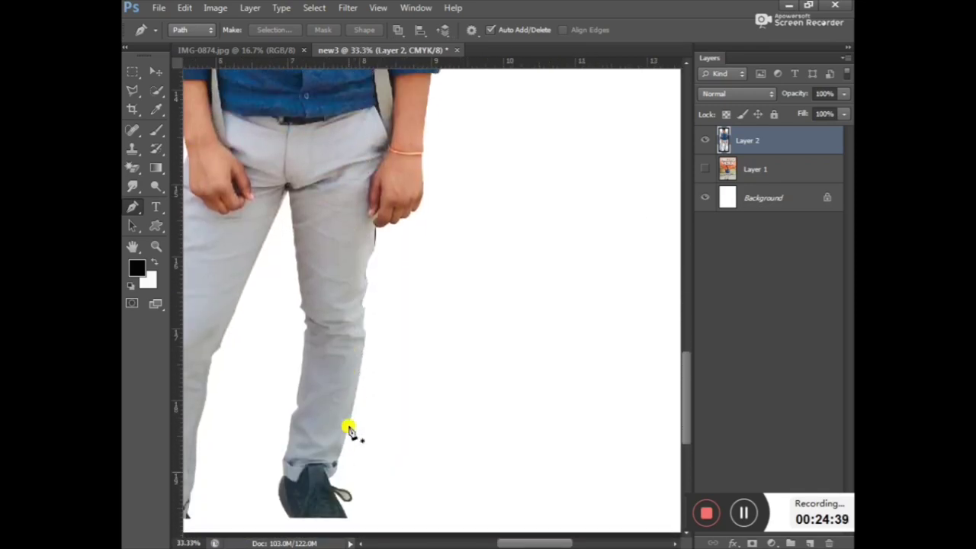
scroll(347, 426, "up", 5)
scroll(305, 381, "up", 5)
scroll(256, 289, "up", 1)
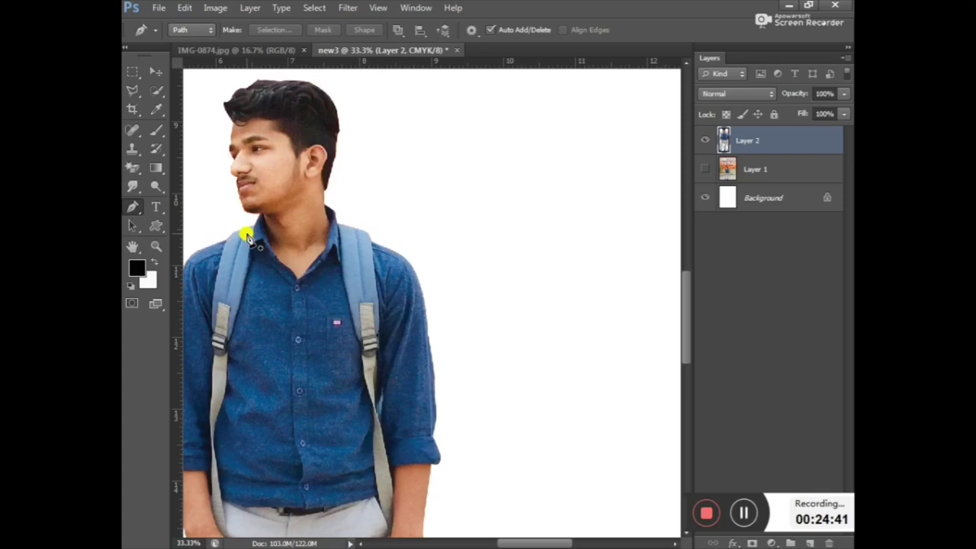
scroll(247, 236, "up", 1)
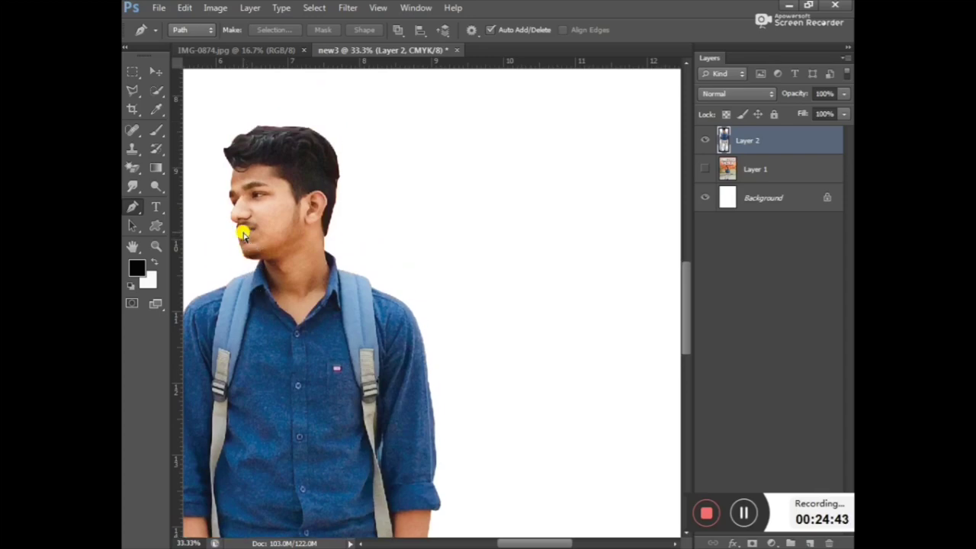
key("ctrl+minus")
key("ctrl+minus")
key("ctrl+minus")
key("ctrl+minus")
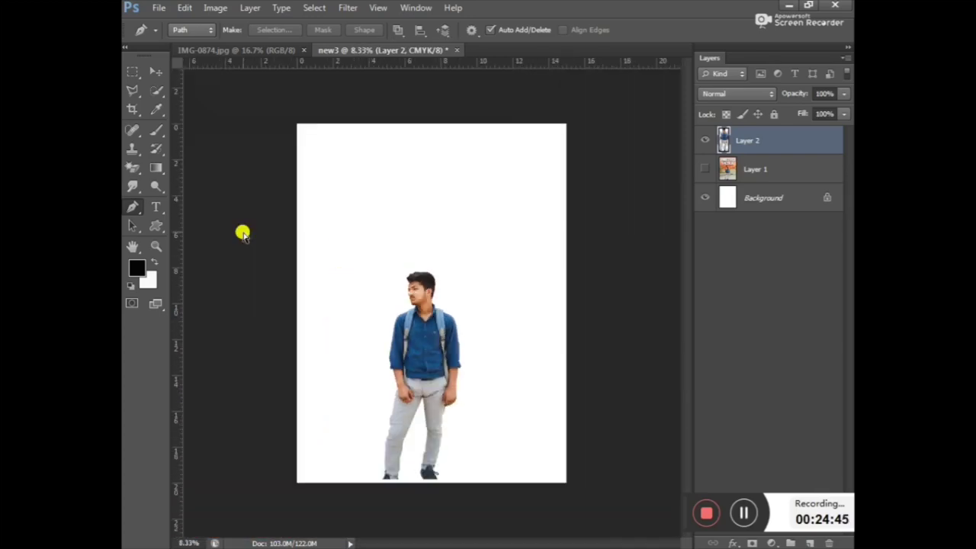